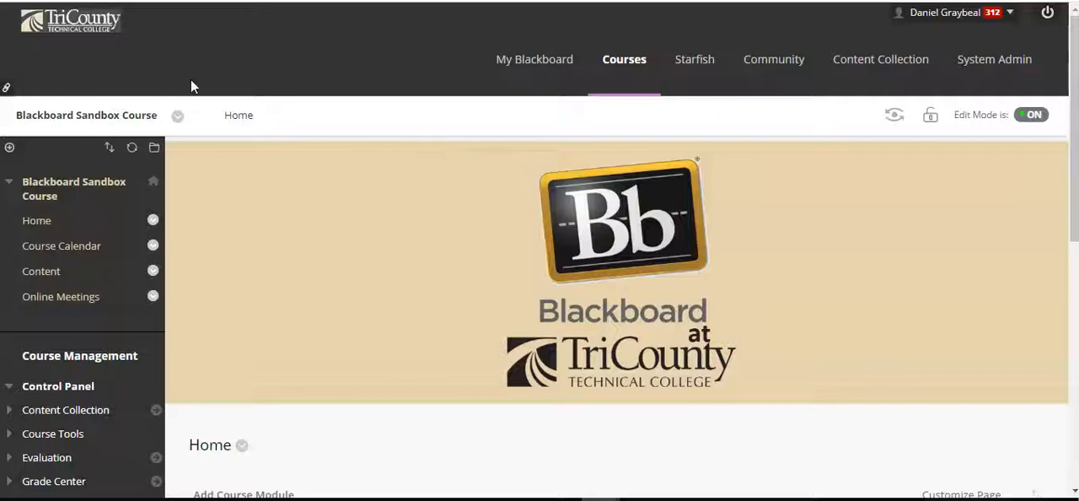
# Open the instructor's own folder in the course's Content area
pyautogui.click(62, 277)
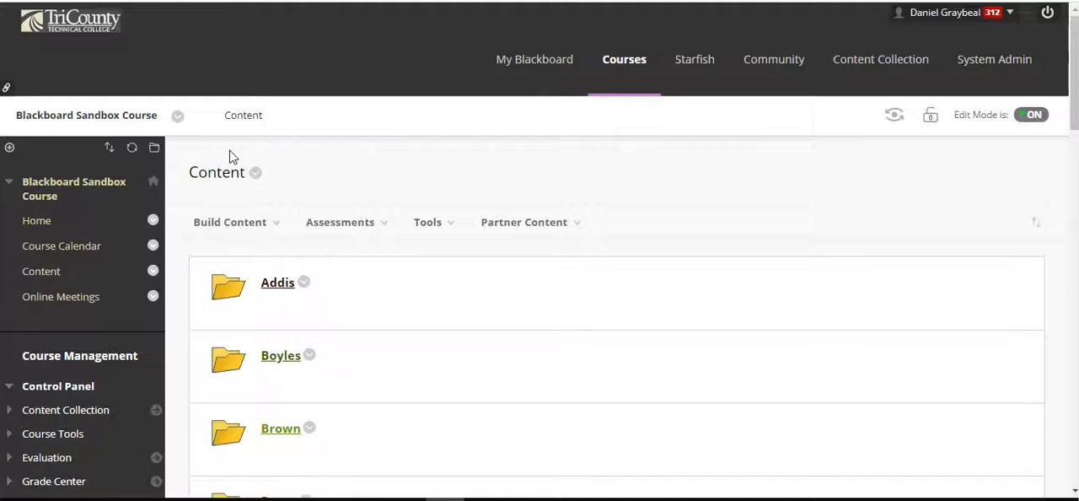
pyautogui.scroll(-10, 380, 125)
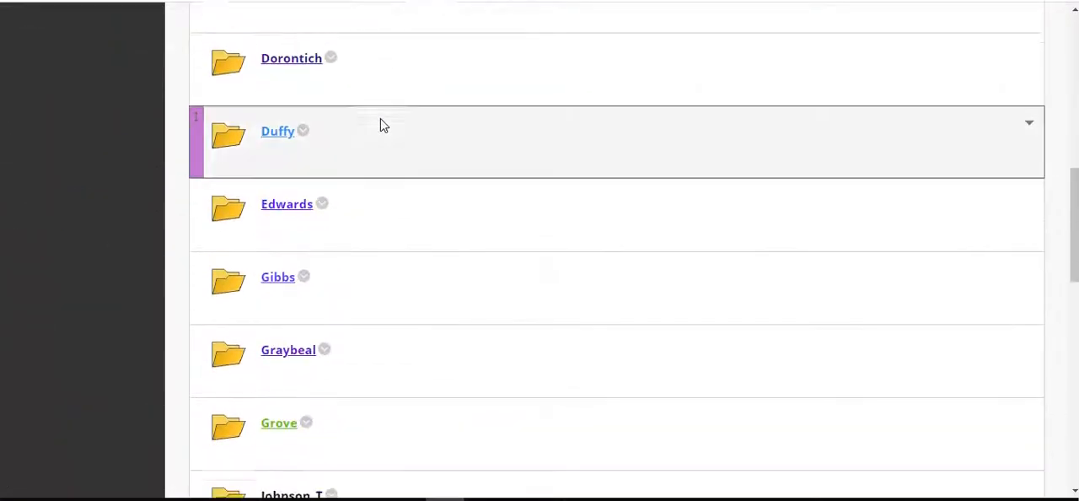
pyautogui.click(289, 256)
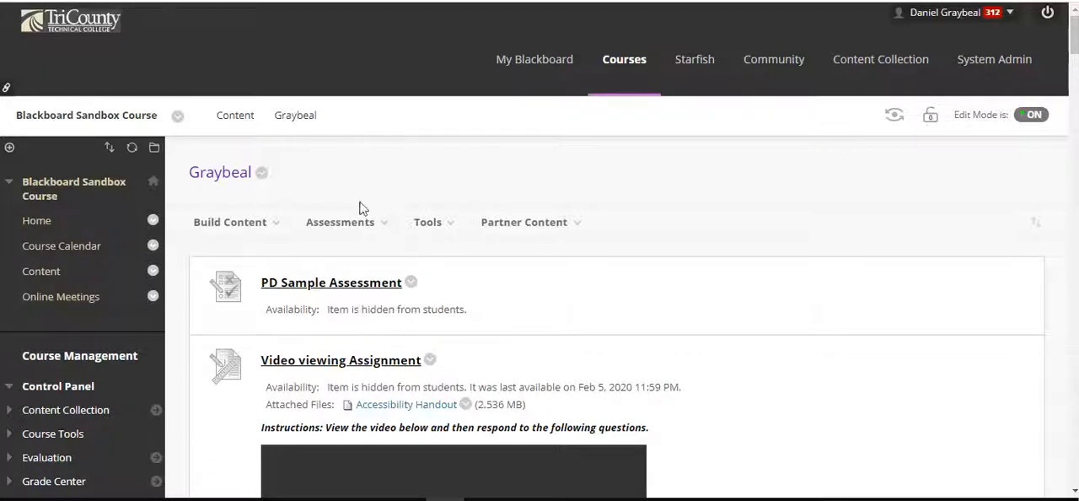
# Start creating a new test in this folder instead of adding an existing one
pyautogui.click(373, 226)
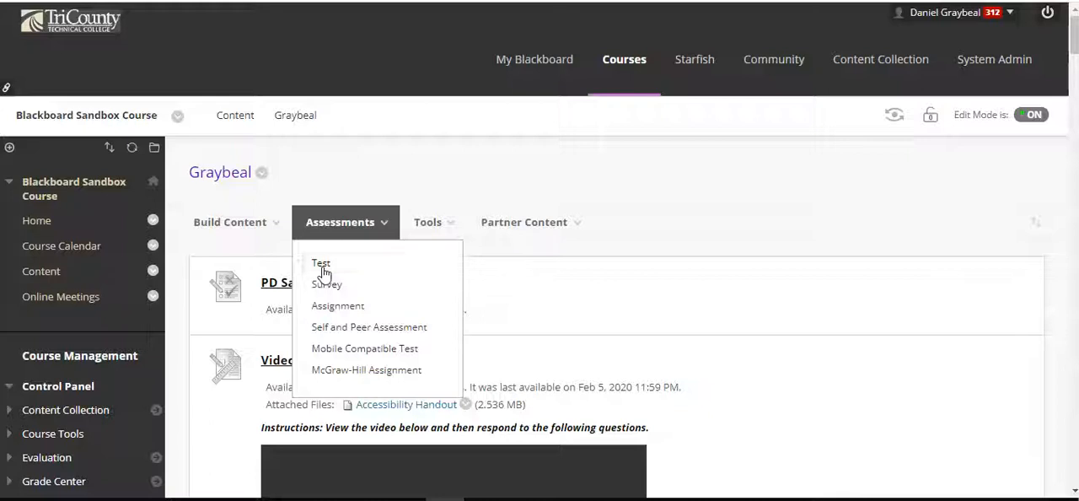
pyautogui.click(323, 266)
pyautogui.scroll(-2, 689, 229)
pyautogui.scroll(-2, 689, 229)
pyautogui.moveTo(356, 272); pyautogui.dragTo(359, 252)
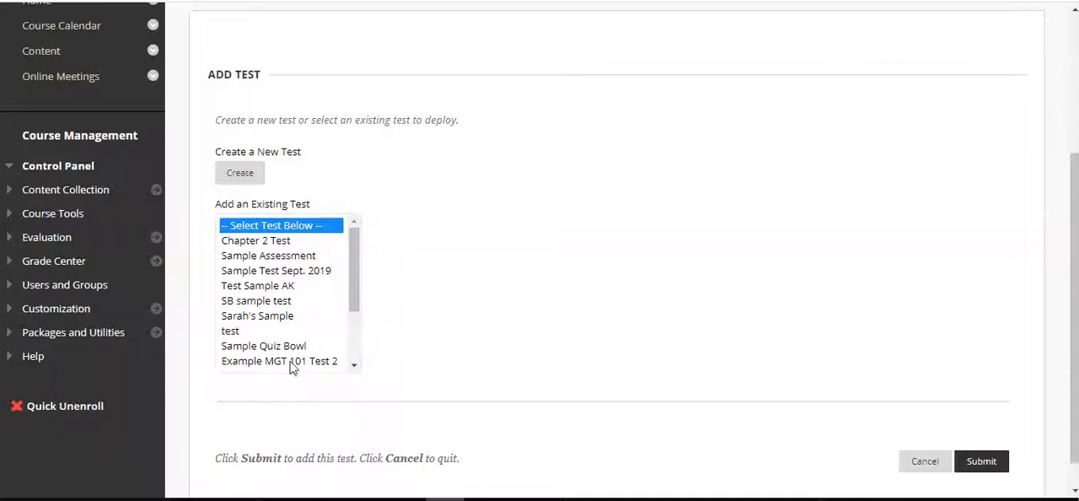
pyautogui.click(354, 268)
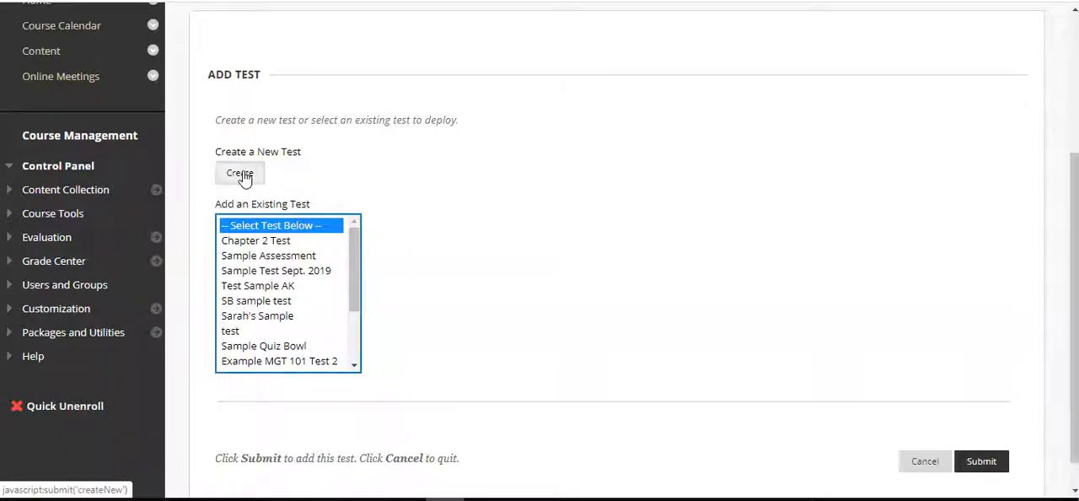
pyautogui.click(240, 174)
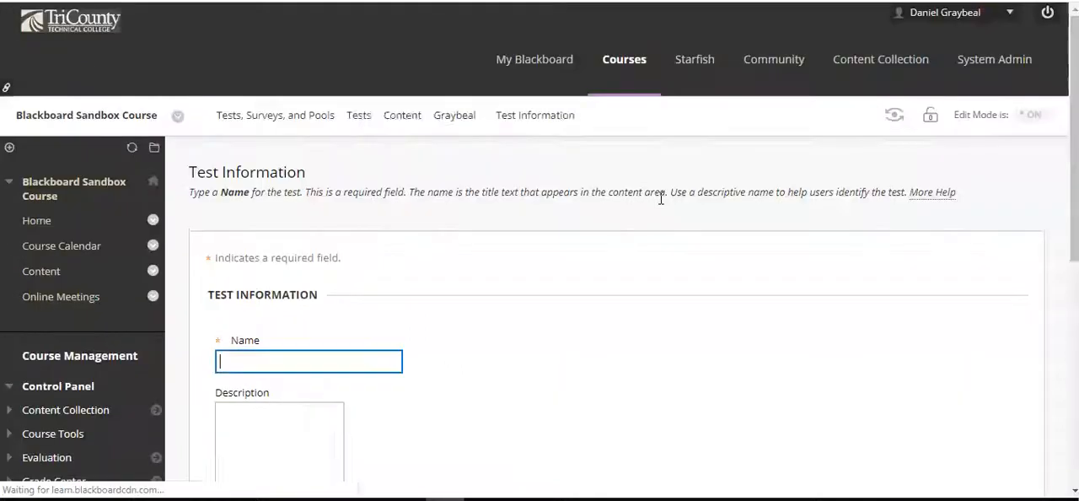
# Name the new test "Unit 3 Assessment"
pyautogui.scroll(-2, 662, 199)
pyautogui.click(386, 214)
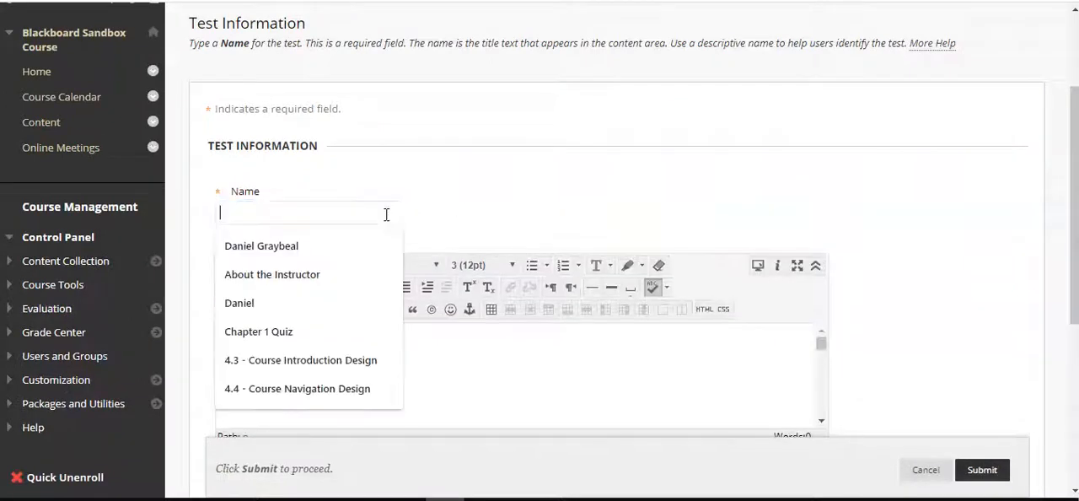
pyautogui.write('UNit 3')
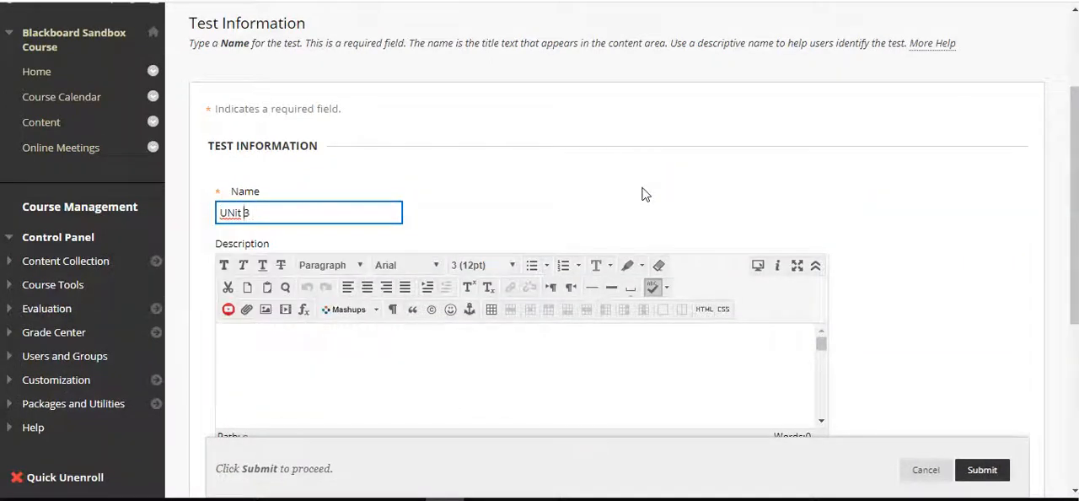
pyautogui.press('Home')
pyautogui.press('Right')
pyautogui.press('Delete')
pyautogui.write('n')
pyautogui.press('End')
pyautogui.write('Assessment')
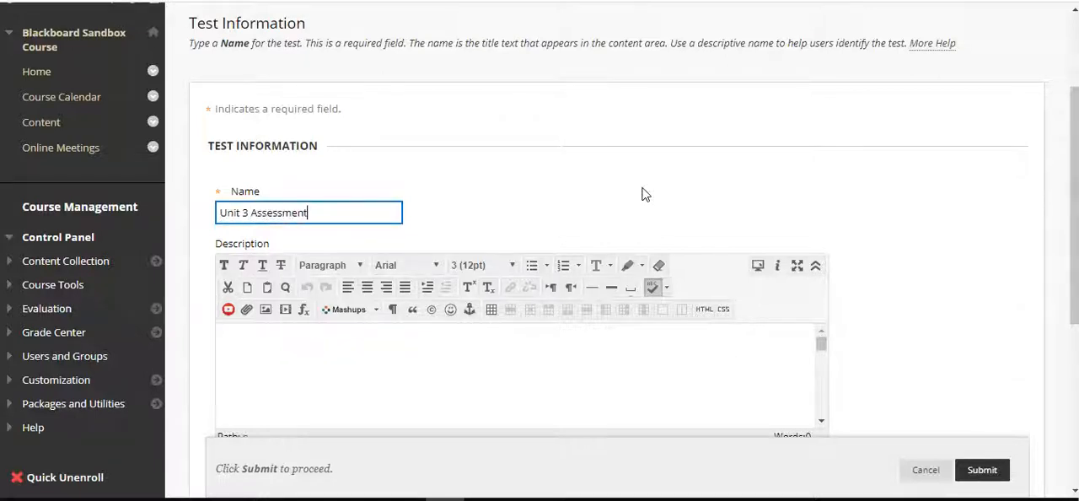
pyautogui.click(621, 168)
# Enter the test description "This assessment is designed to assess your understanding of content covered in Unit 3 of Chemistry 110."
pyautogui.scroll(-1, 640, 197)
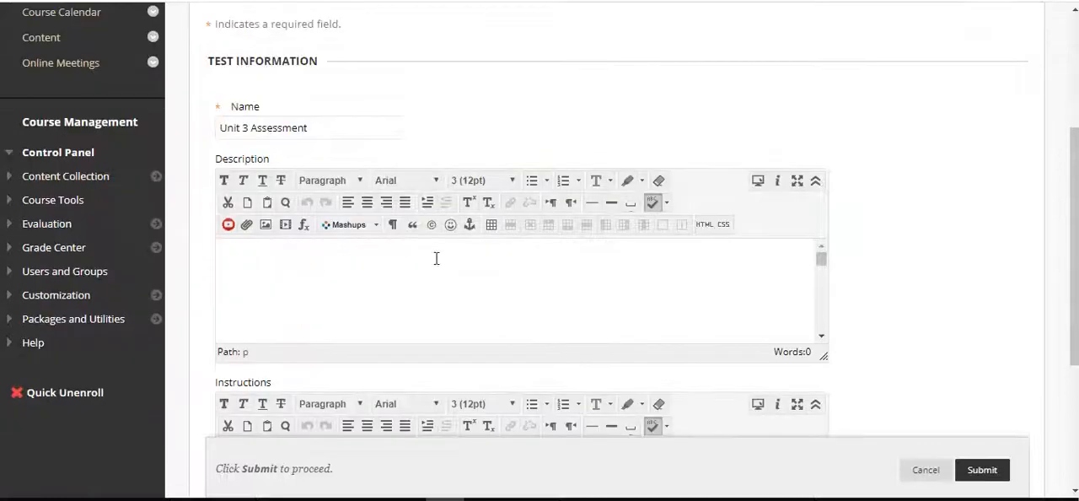
pyautogui.click(412, 271)
pyautogui.scroll(-1, 888, 250)
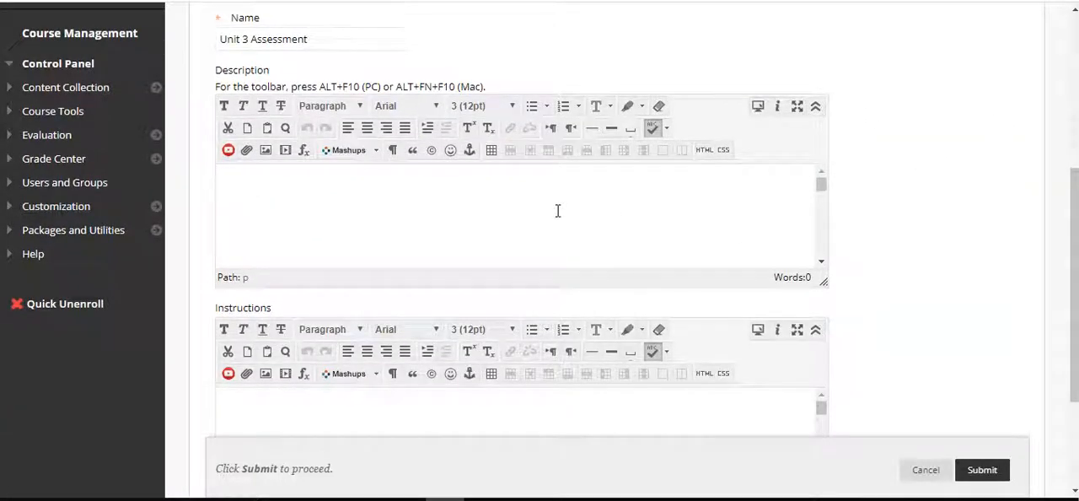
pyautogui.write('This assessment is desi')
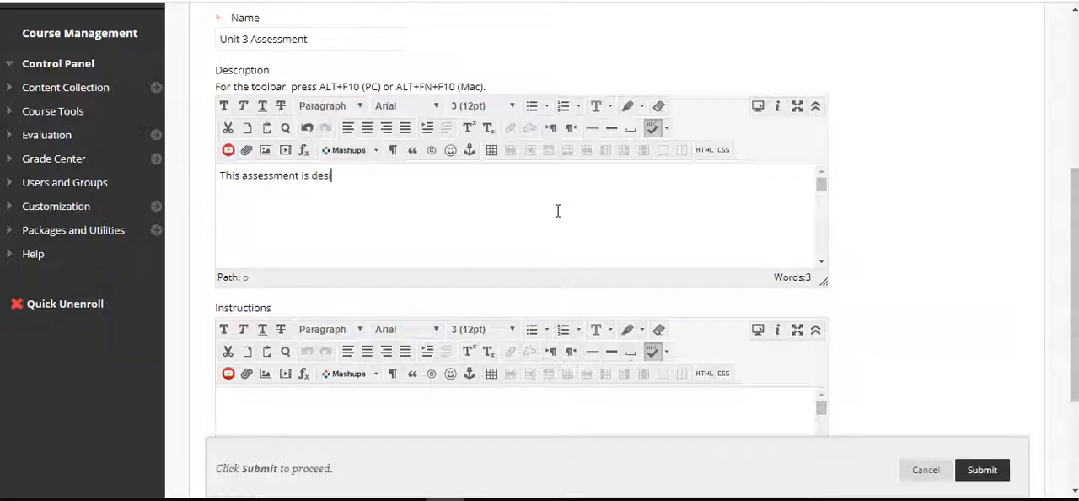
pyautogui.write('gned to ass')
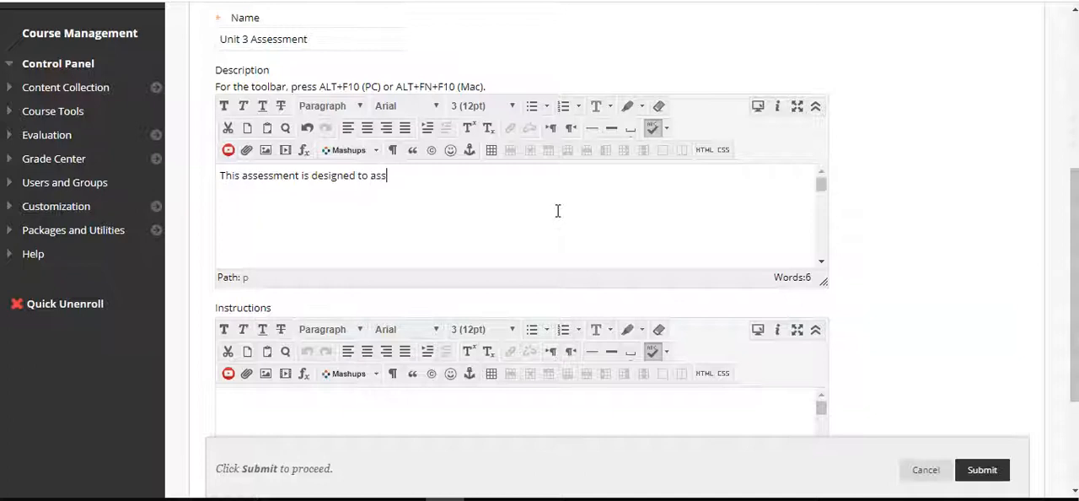
pyautogui.write('ess your unders')
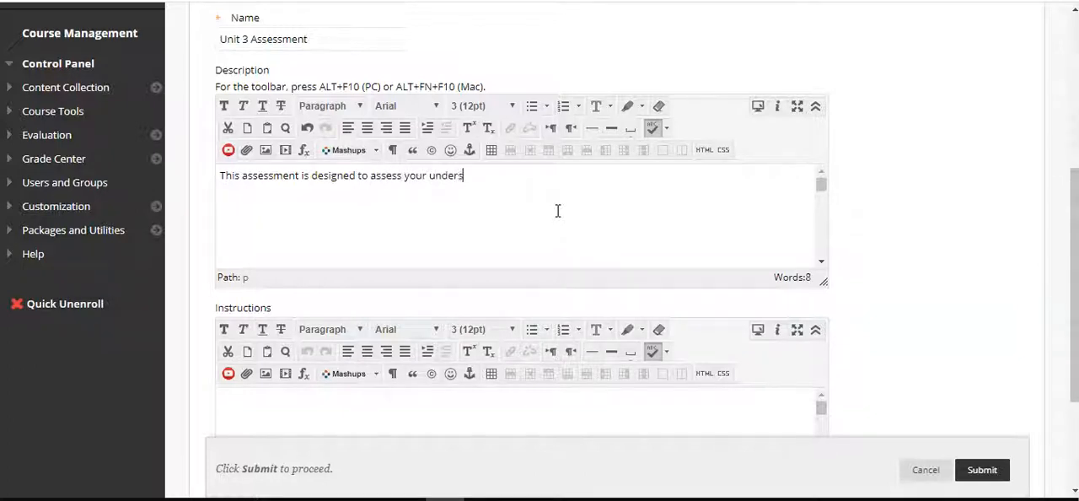
pyautogui.write('tanding of cont')
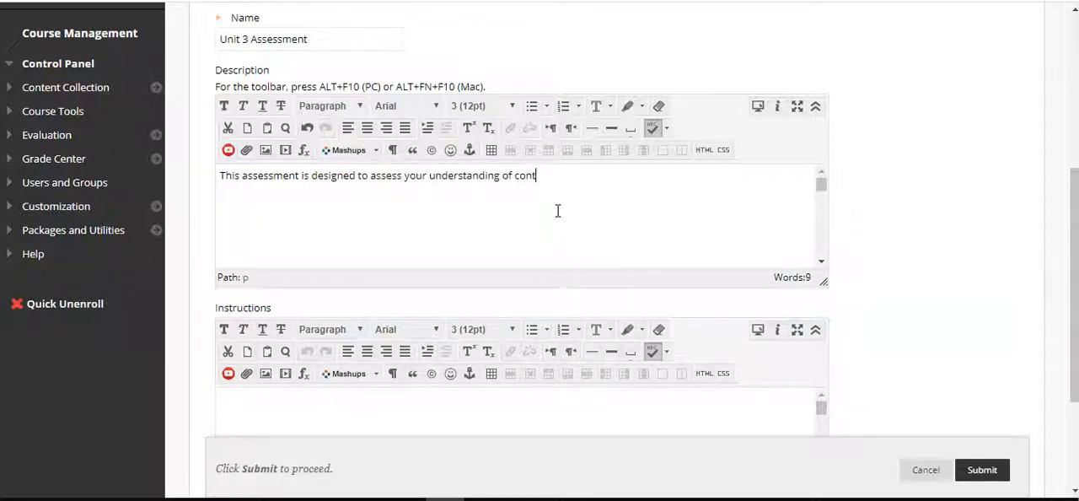
pyautogui.write('ent covered ')
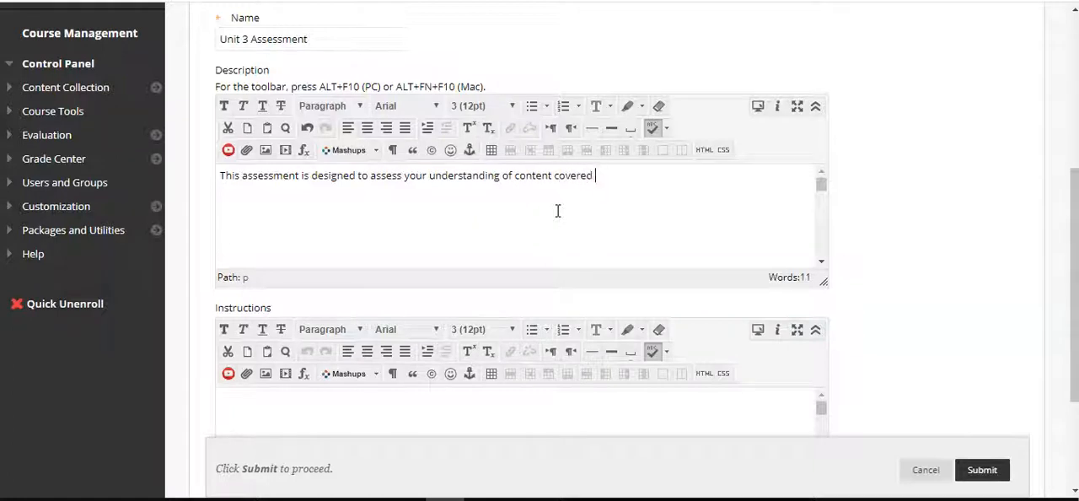
pyautogui.write('in Unit 3 of Chemistry 110.')
# Format the whole description text in Tahoma at size 4 (14pt)
pyautogui.hotkey('ctrl', 'a')
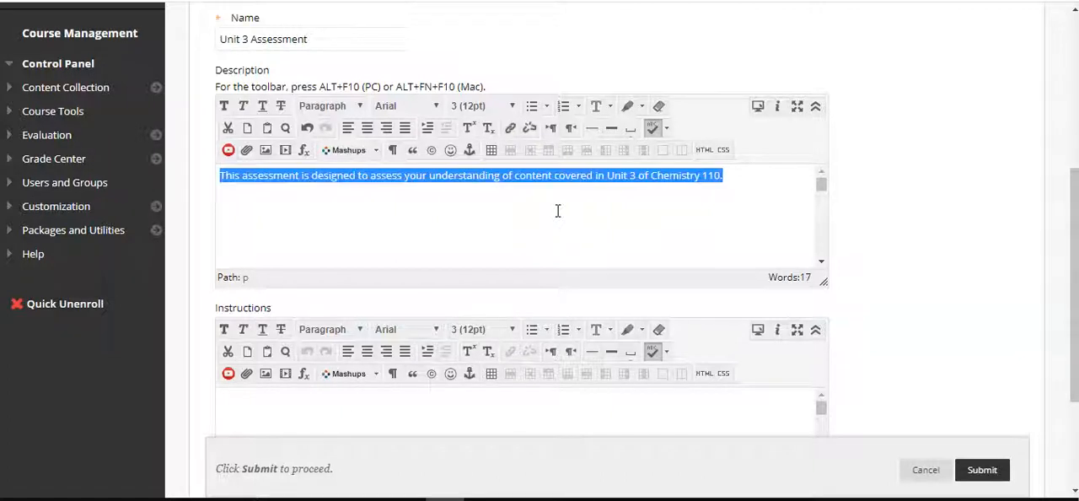
pyautogui.click(512, 106)
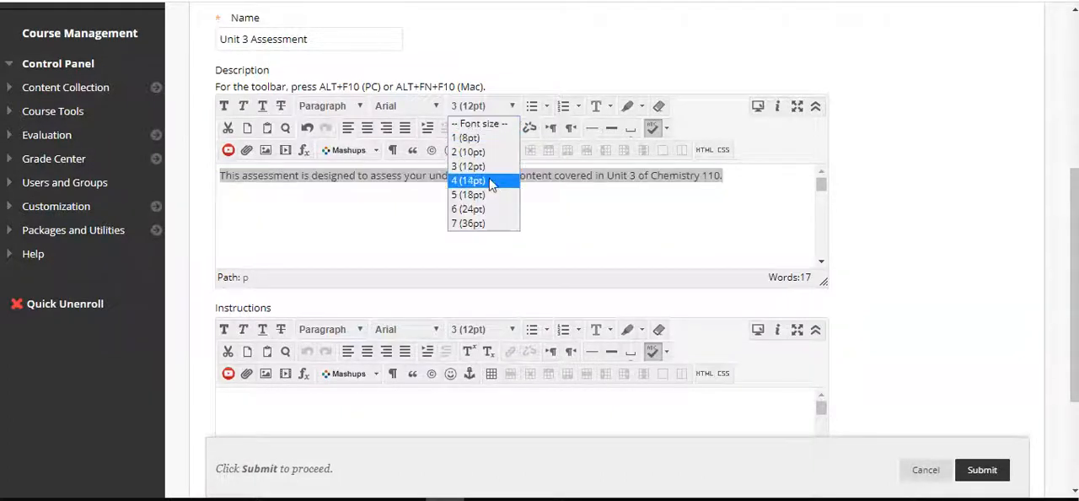
pyautogui.click(493, 180)
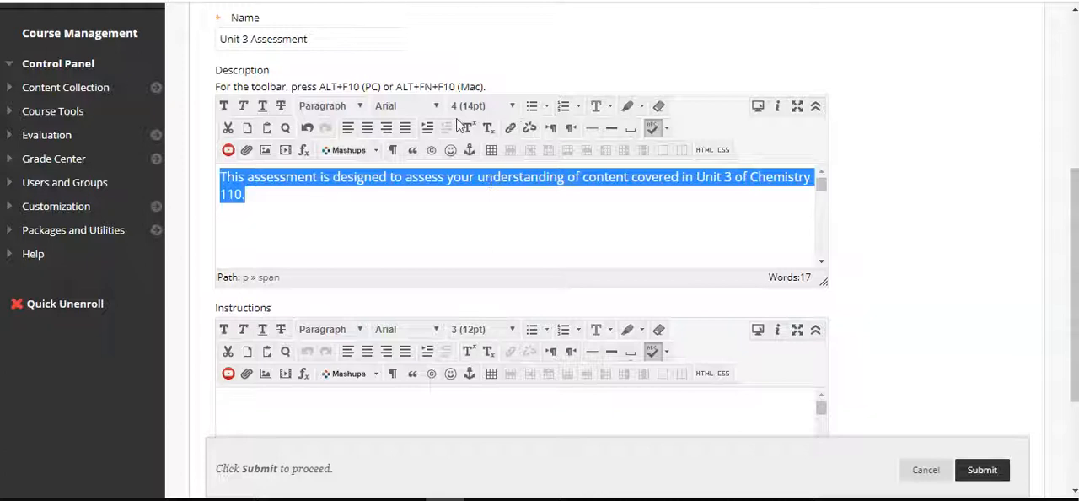
pyautogui.click(429, 107)
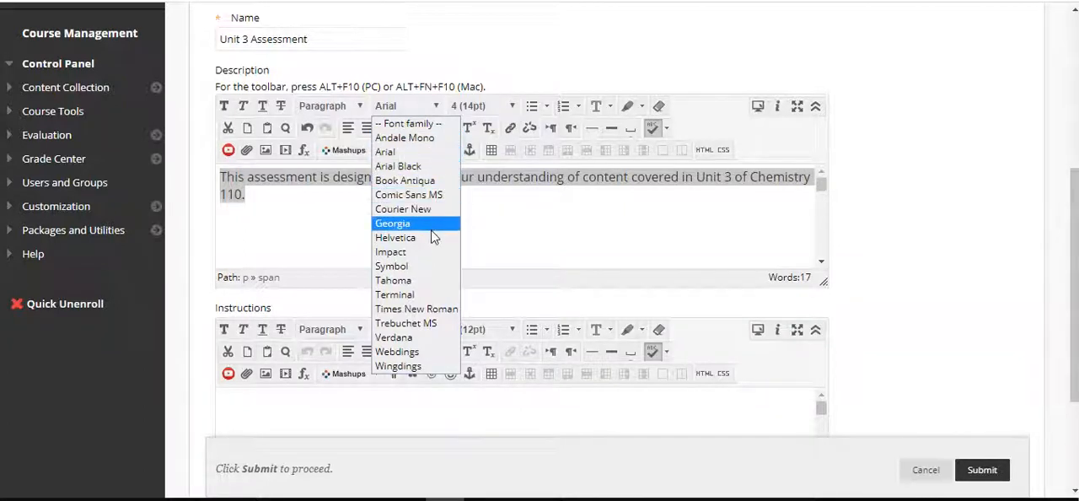
pyautogui.click(424, 282)
pyautogui.click(495, 221)
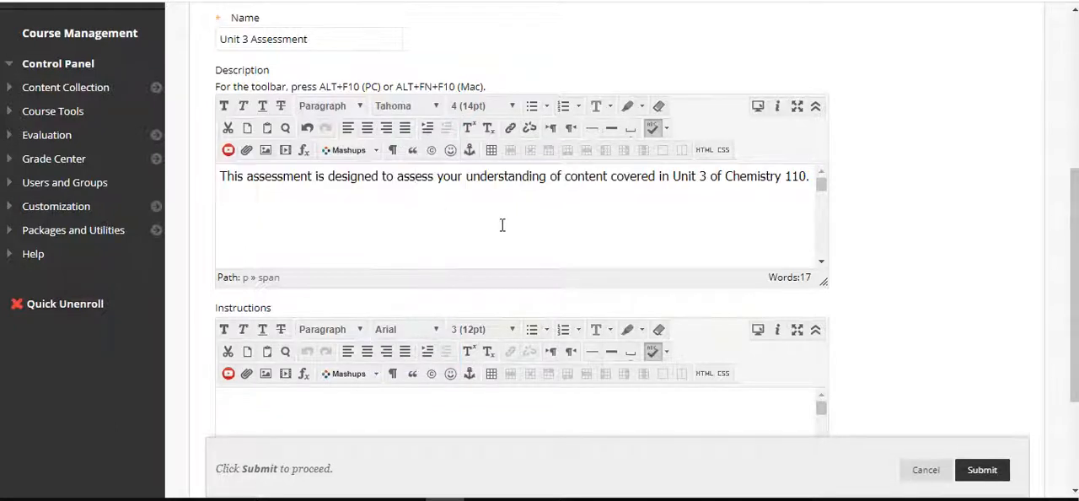
# Change the font of the word "assess" in the description to Book Antiqua
pyautogui.doubleClick(415, 176)
pyautogui.click(433, 106)
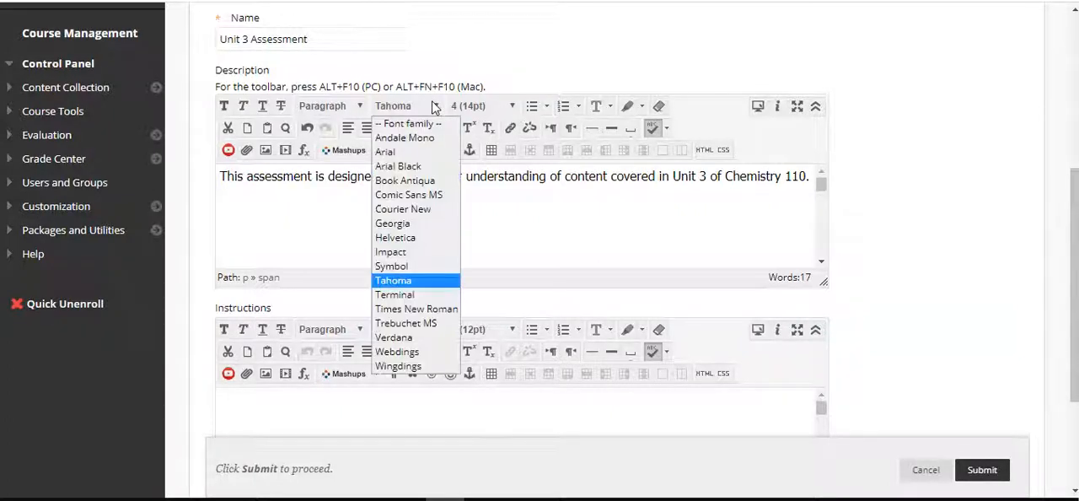
pyautogui.click(433, 180)
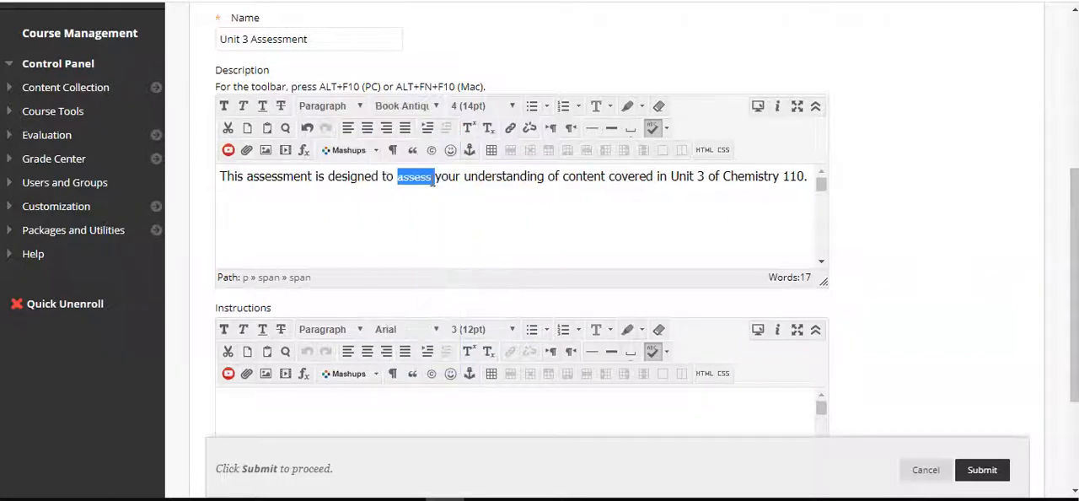
pyautogui.click(464, 193)
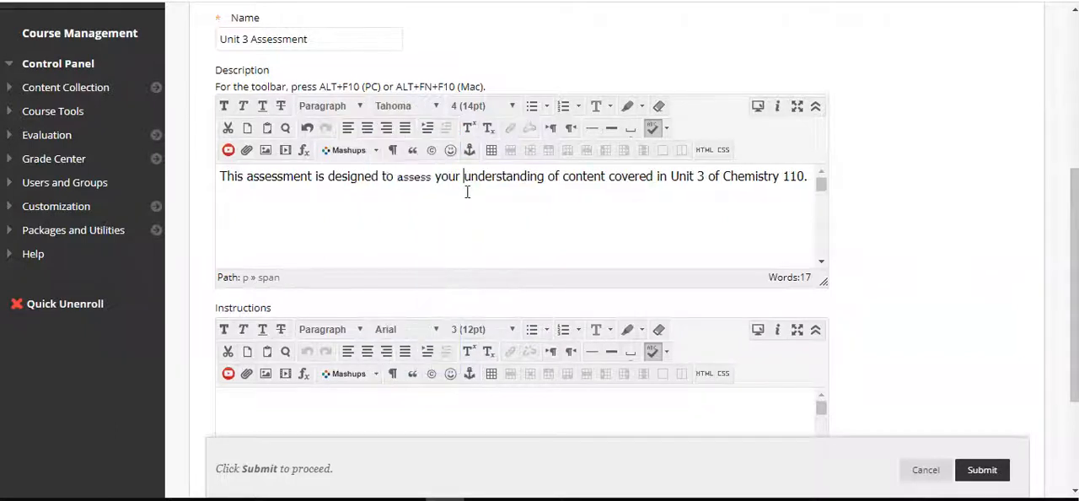
# Replace the word "assess" in the description with a "T" and set that letter in Book Antiqua
pyautogui.doubleClick(419, 179)
pyautogui.write('T')
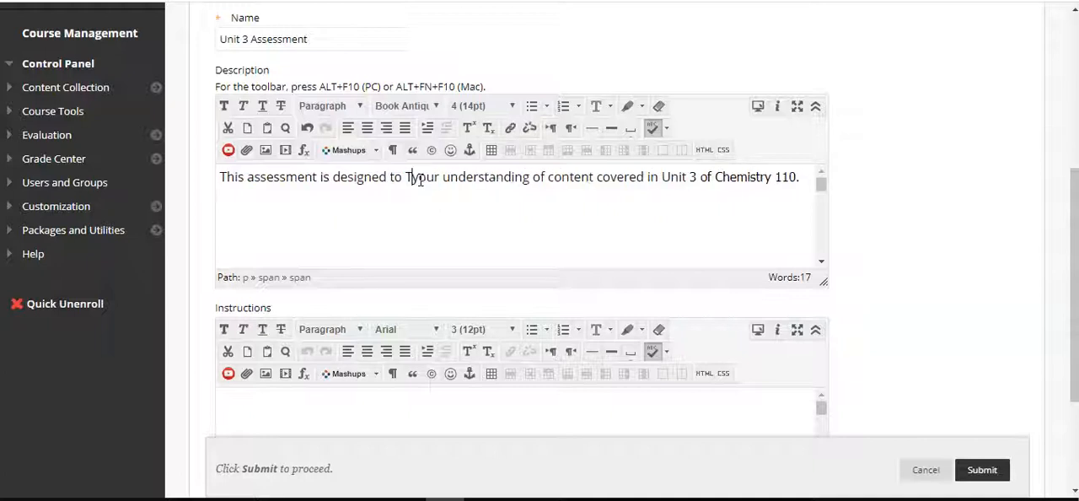
pyautogui.click(424, 183)
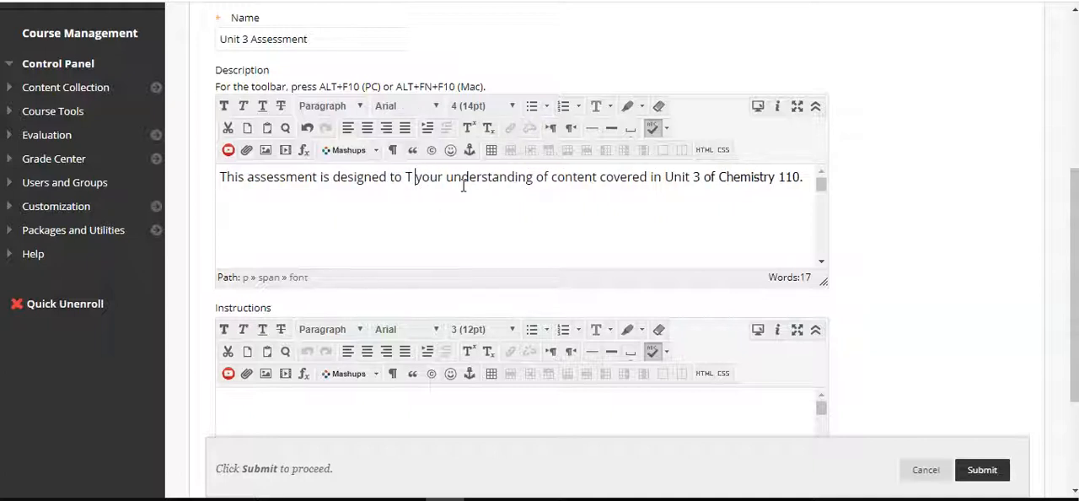
pyautogui.hotkey('shift', 'Left')
pyautogui.click(435, 106)
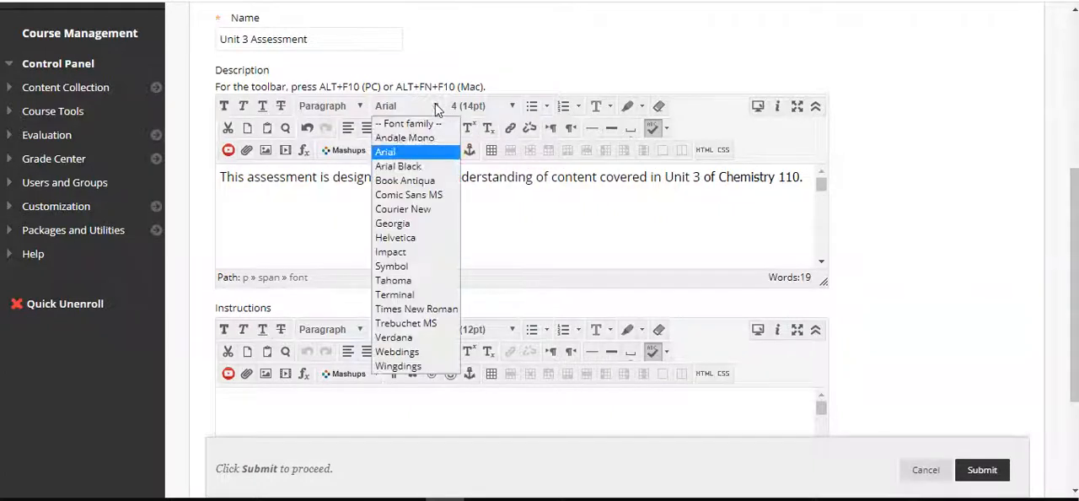
pyautogui.click(429, 181)
pyautogui.click(494, 181)
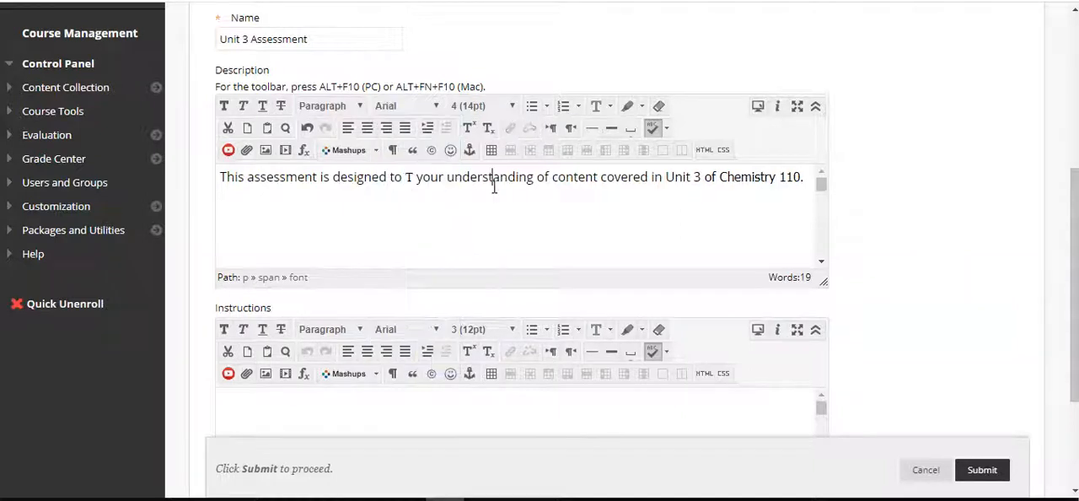
# Set the letter "T" in the description to Tahoma and replace it with the word "assess"
pyautogui.press('Left')
pyautogui.press('Left')
pyautogui.press('Left')
pyautogui.press('Left')
pyautogui.press('Left')
pyautogui.press('Left')
pyautogui.press('Left')
pyautogui.press('Left')
pyautogui.press('Left')
pyautogui.press('Left')
pyautogui.press('Left')
pyautogui.press('Left')
pyautogui.hotkey('shift', 'Left')
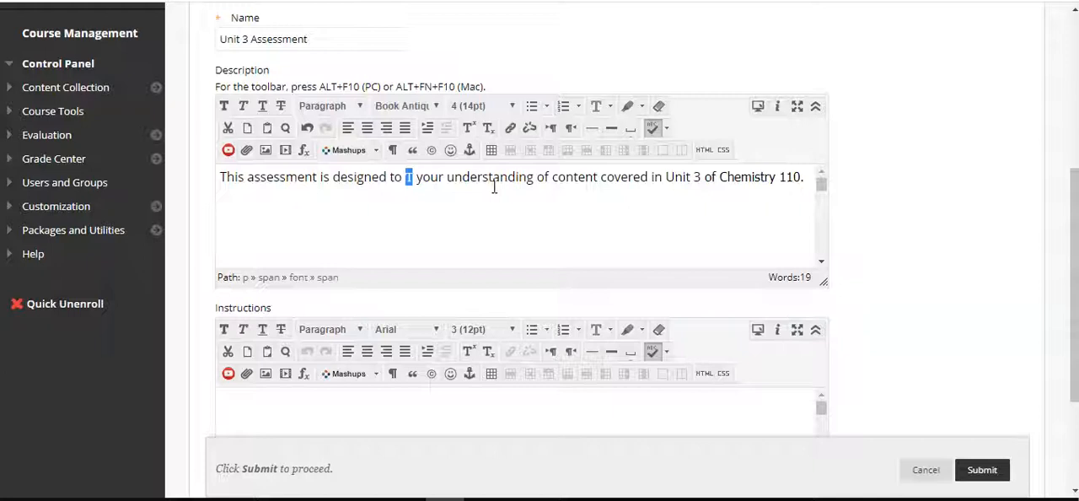
pyautogui.click(427, 106)
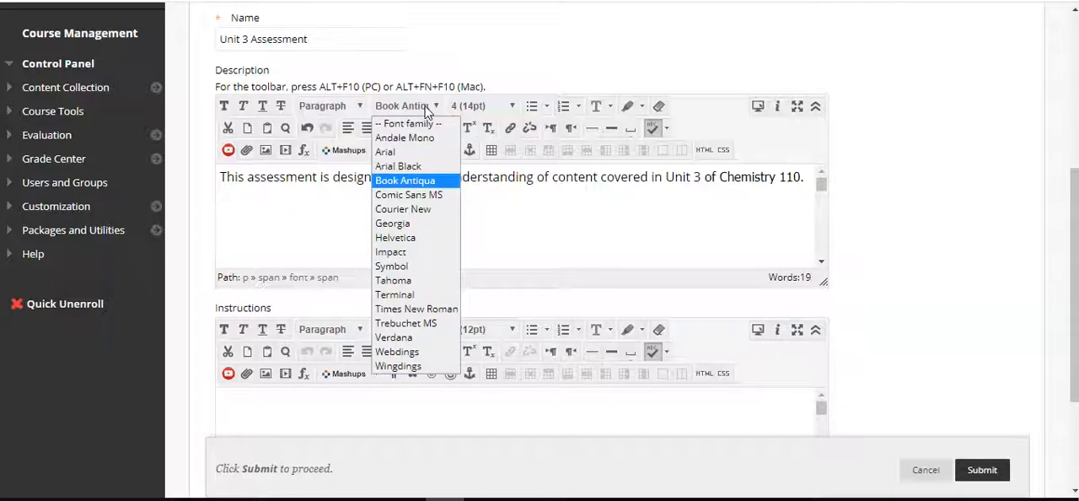
pyautogui.click(418, 280)
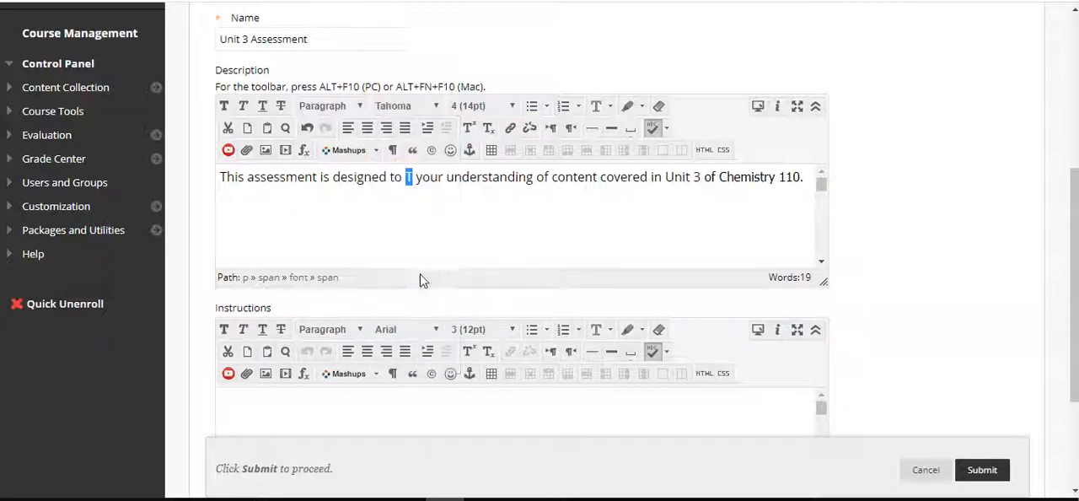
pyautogui.write('assess')
pyautogui.click(530, 258)
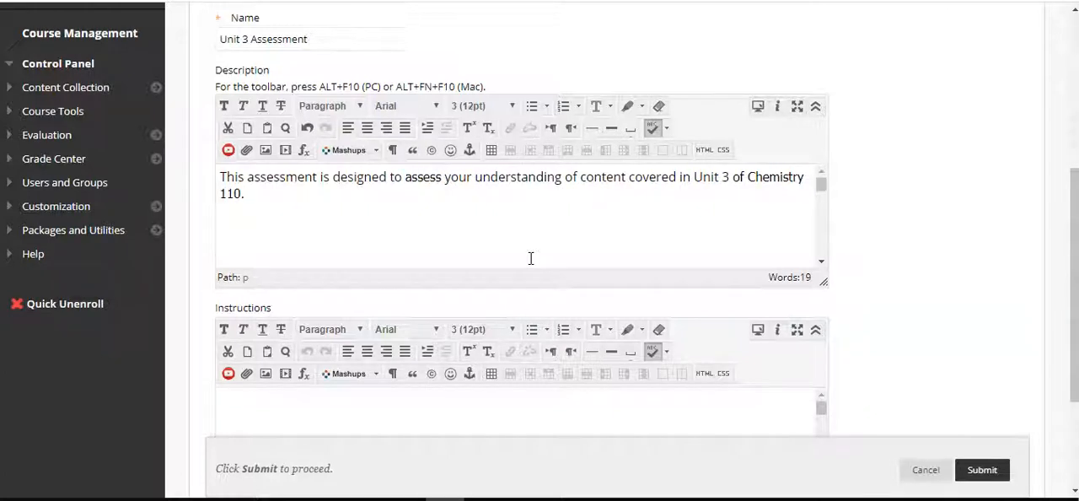
# Enter "Complete the assessment using your notes or book to help you." as the test instructions
pyautogui.scroll(-3, 908, 272)
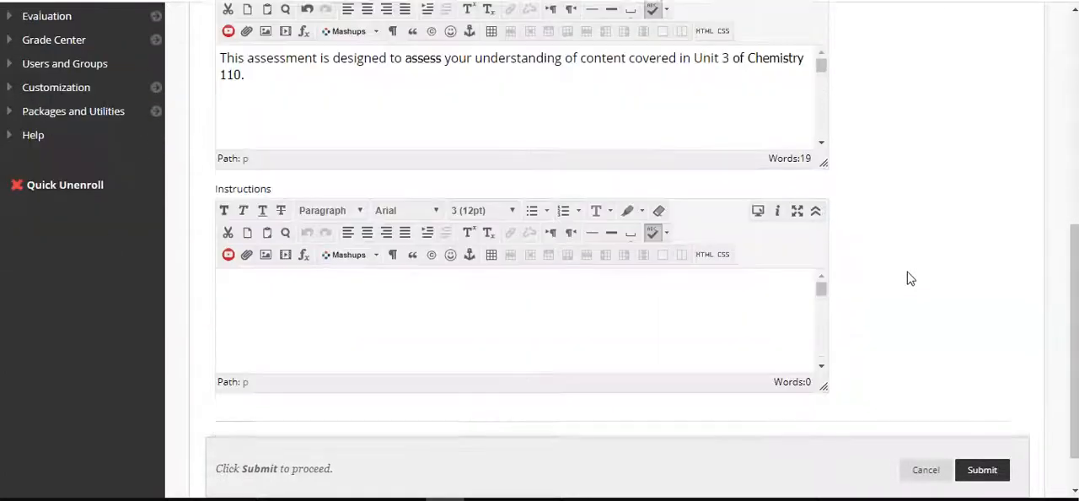
pyautogui.click(632, 317)
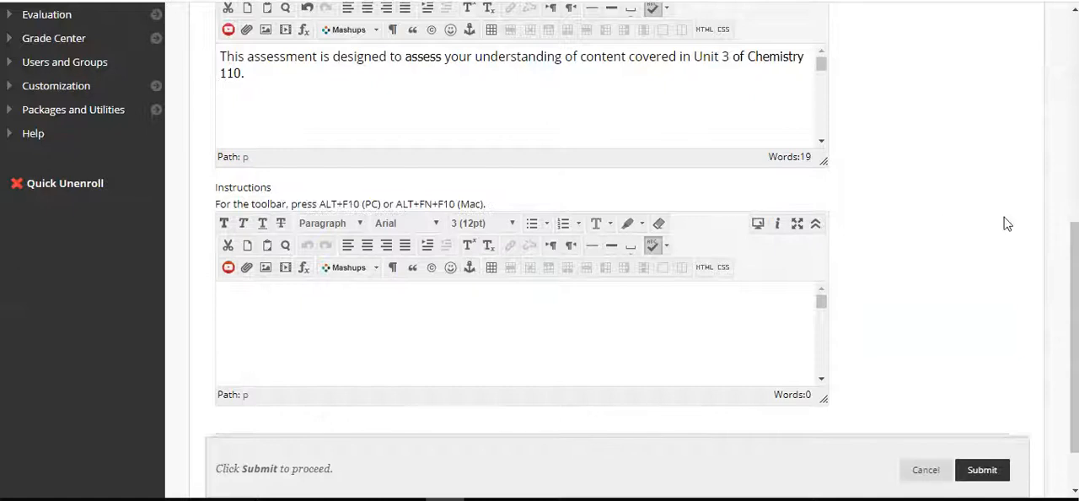
pyautogui.scroll(-2, 1003, 223)
pyautogui.write('Complete the asse')
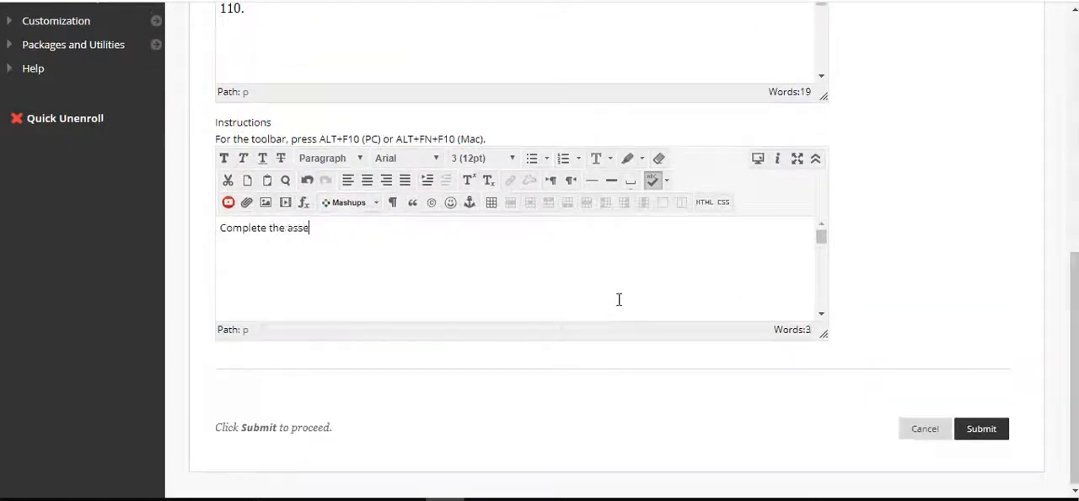
pyautogui.write('ssment using your notes or boo')
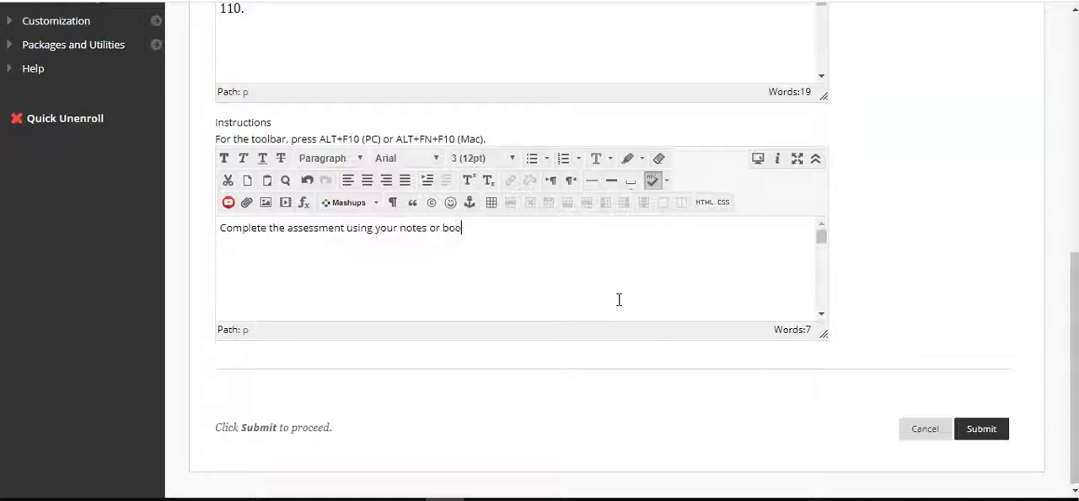
pyautogui.write('k to help you.')
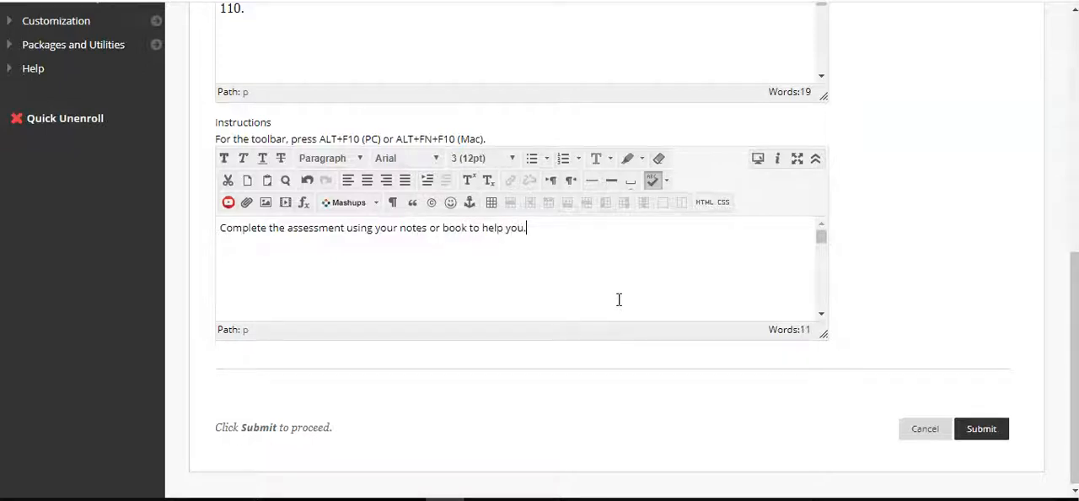
# Set the whole instructions text to font size 4 (14pt)
pyautogui.hotkey('ctrl', 'a')
pyautogui.click(482, 158)
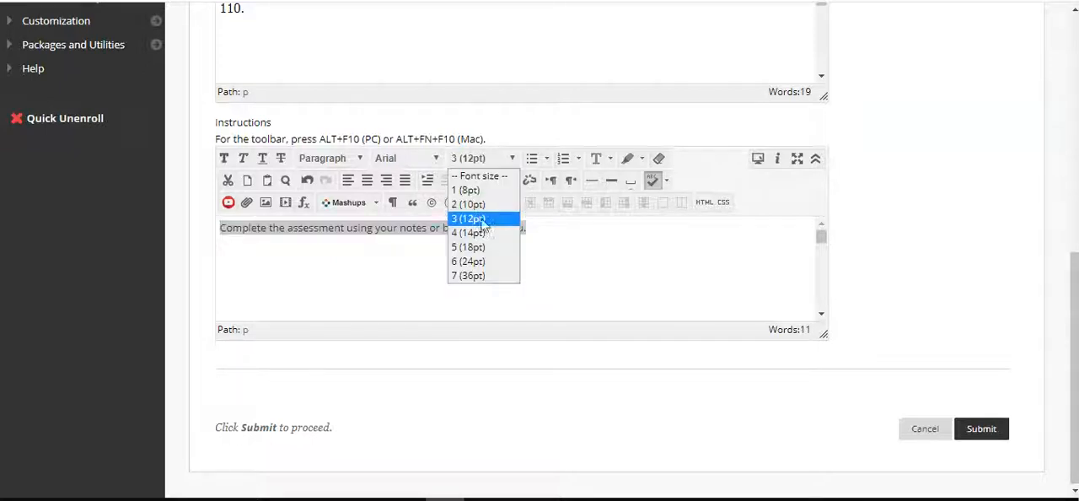
pyautogui.click(476, 233)
pyautogui.click(595, 250)
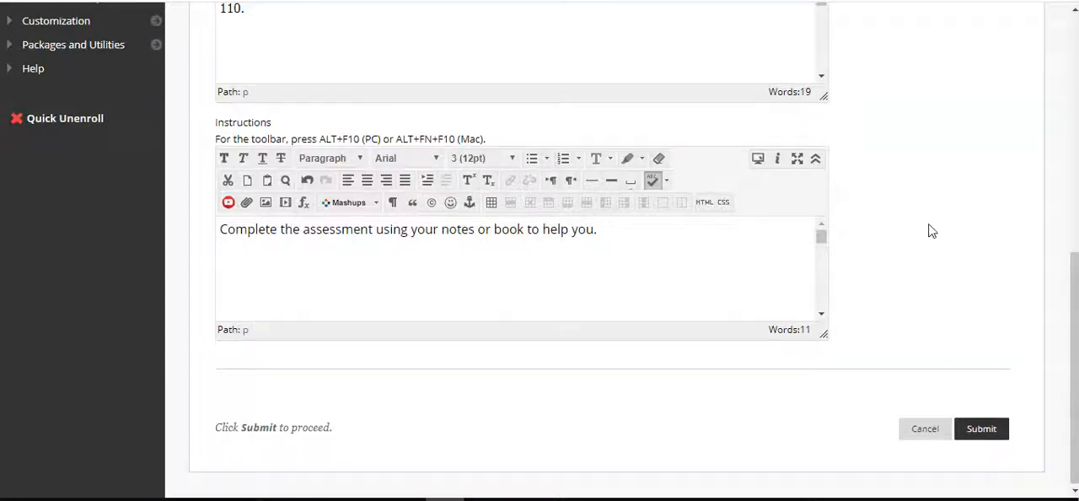
# Submit the test information to create the Unit 3 Assessment
pyautogui.scroll(2, 931, 230)
pyautogui.scroll(-2, 930, 229)
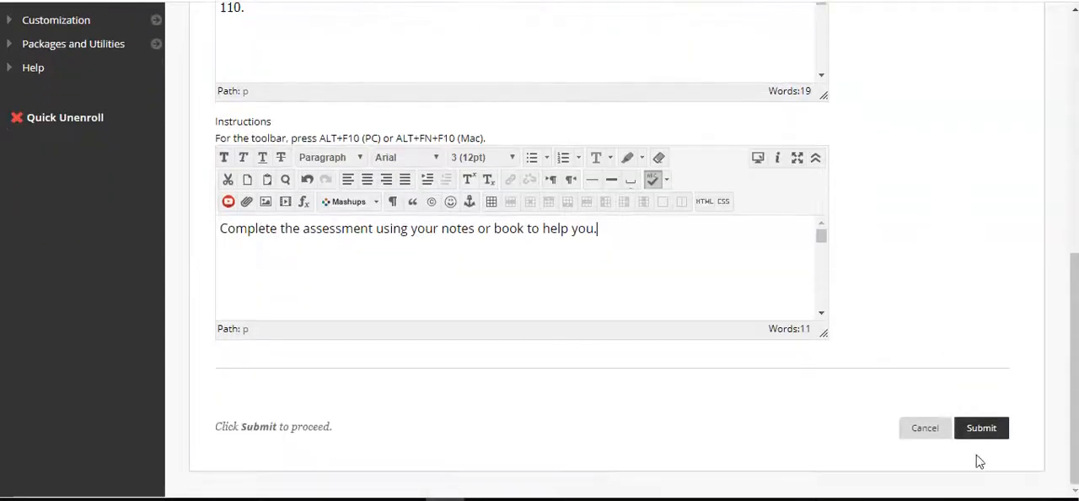
pyautogui.click(986, 428)
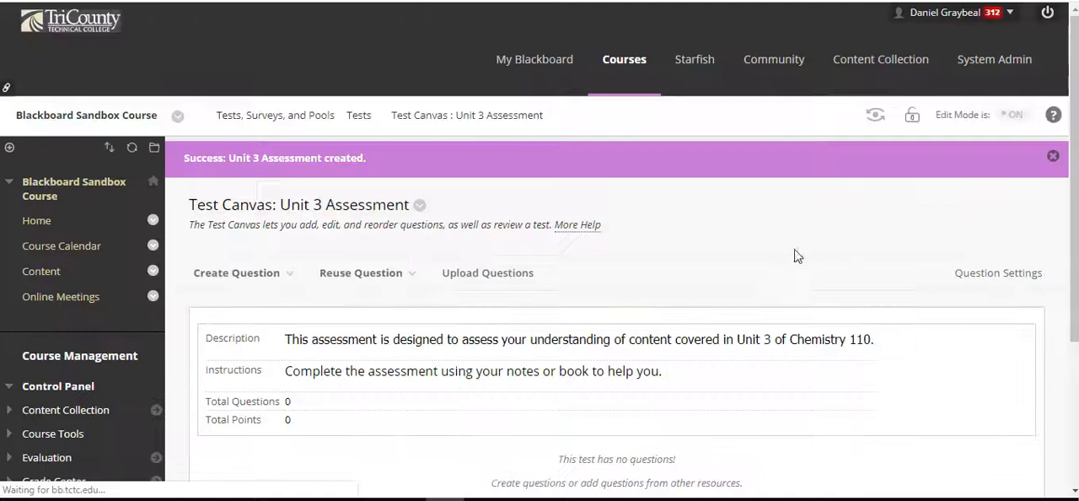
# Create a new Multiple Choice question in the test and start editing its question text
pyautogui.scroll(-3, 838, 270)
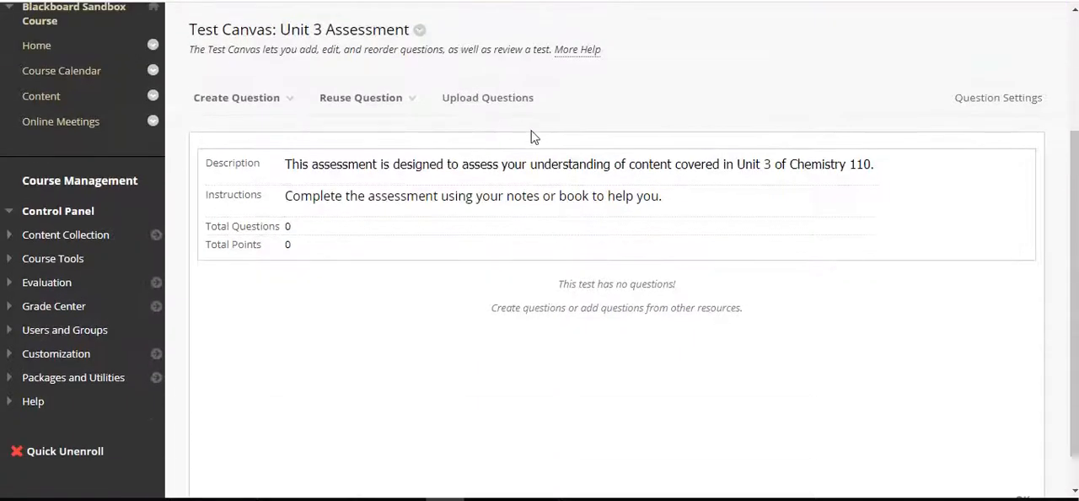
pyautogui.moveTo(295, 108)
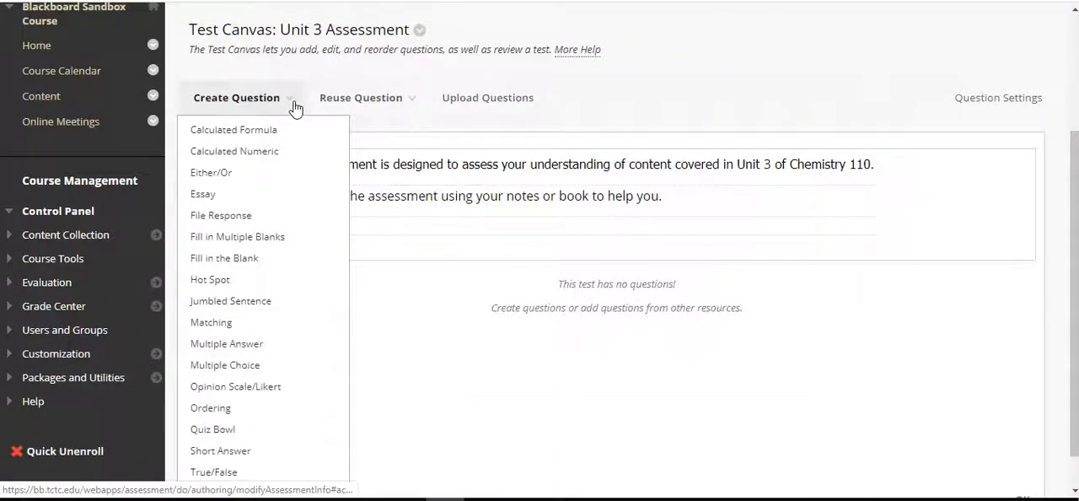
pyautogui.scroll(-1, 295, 108)
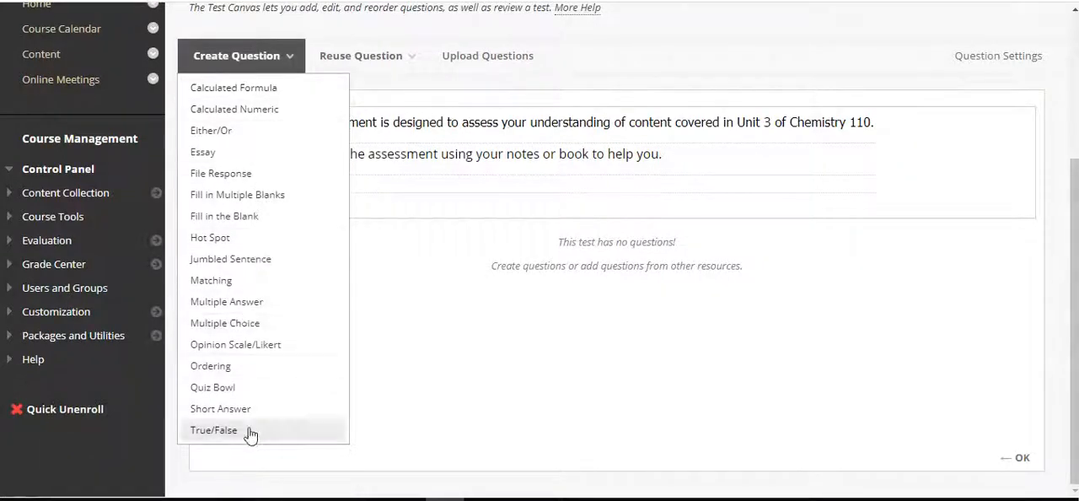
pyautogui.moveTo(289, 67)
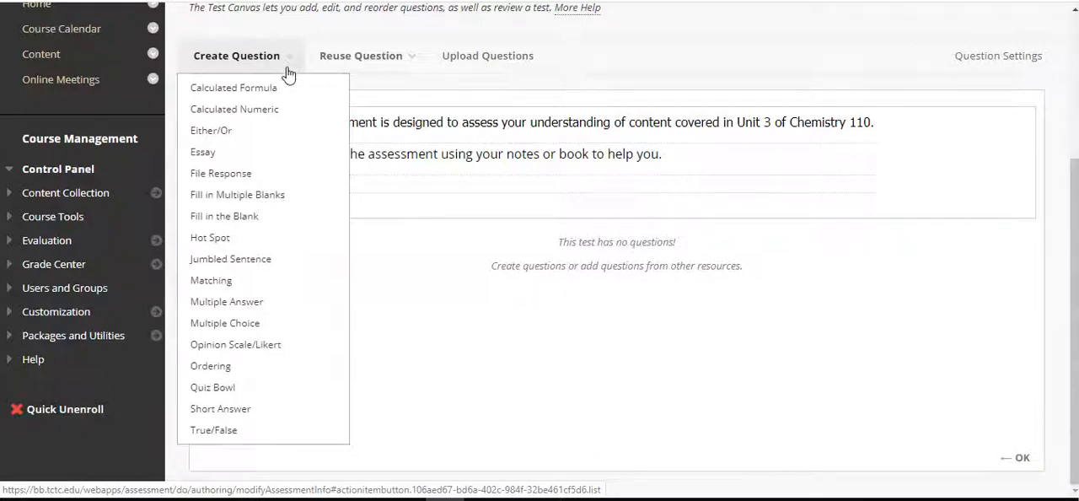
pyautogui.click(259, 334)
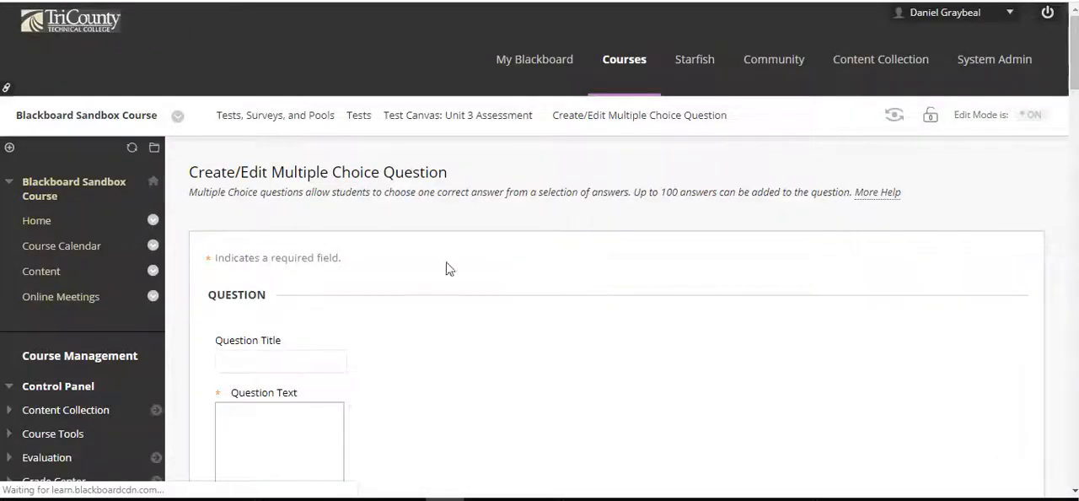
pyautogui.scroll(-2, 601, 233)
pyautogui.scroll(-2, 643, 167)
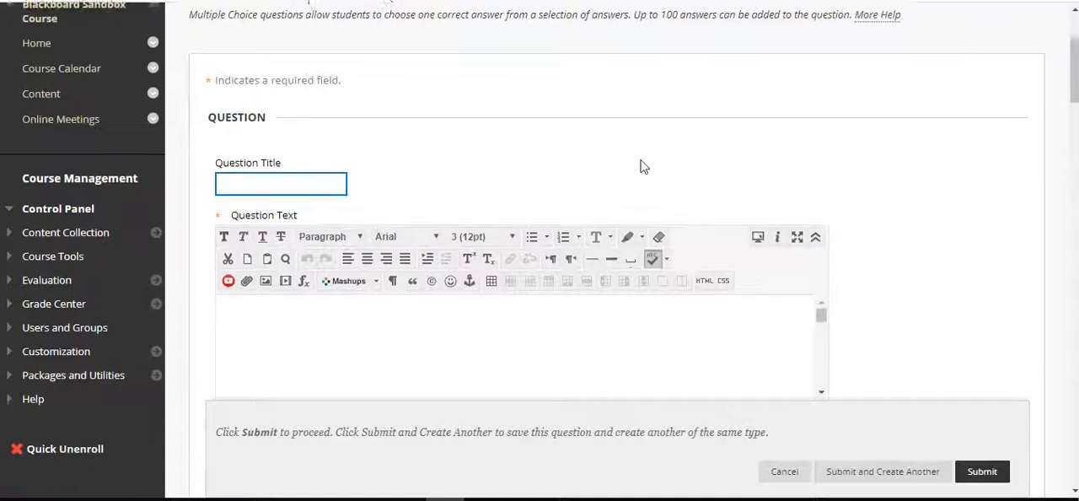
pyautogui.click(348, 242)
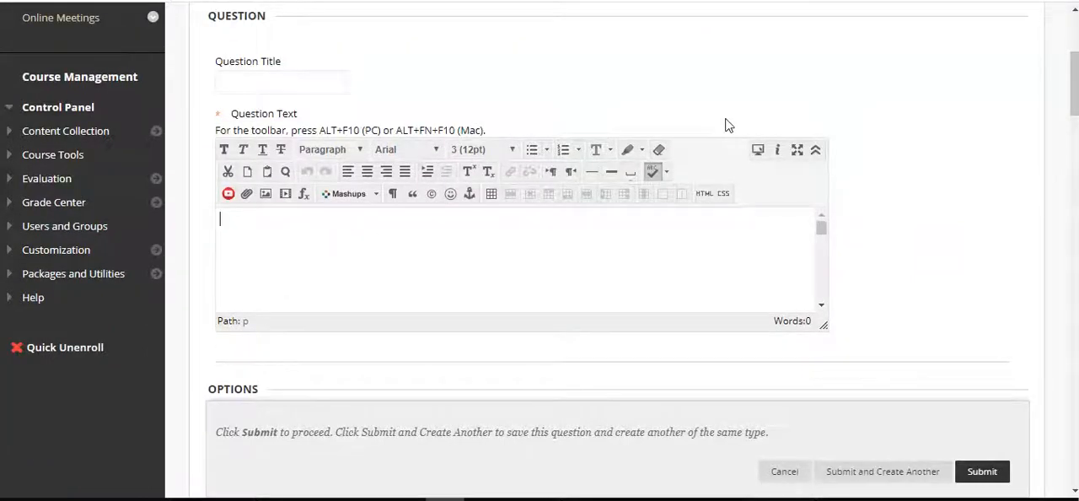
pyautogui.scroll(-1, 936, 235)
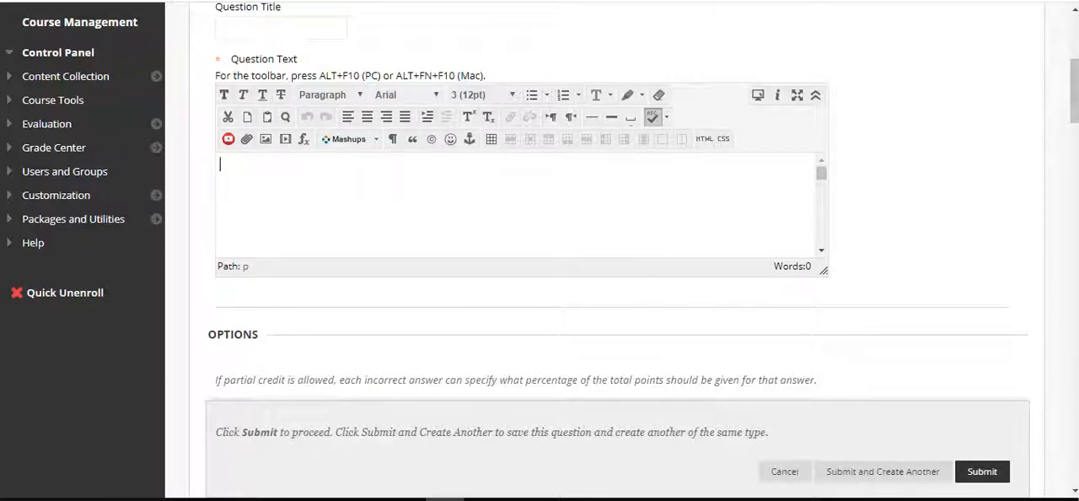
# Switch to a new browser tab, go to history.com and open the article "How the 1957 Flu Pandemic Was Stopped Early in Its Path"
pyautogui.hotkey('ctrl', 't')
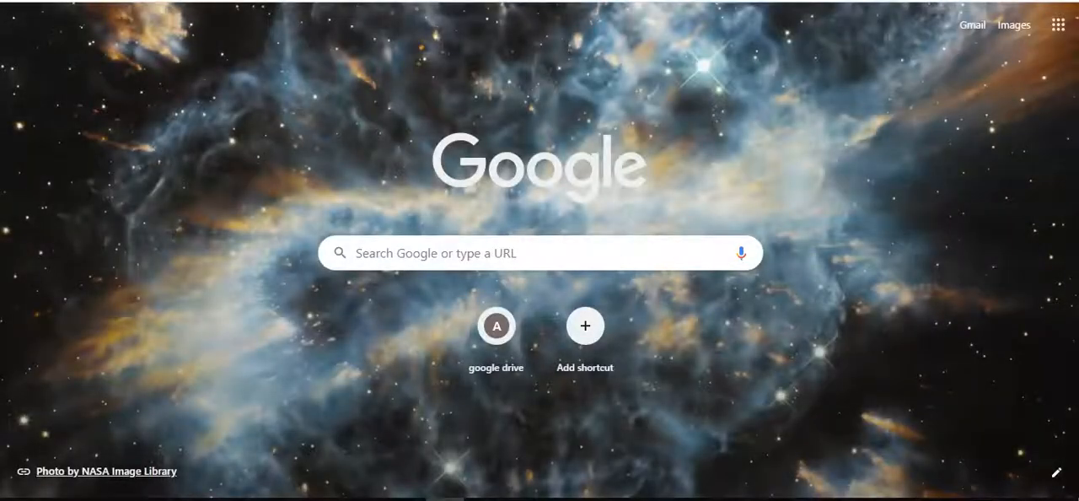
pyautogui.write('history.com')
pyautogui.press('Return')
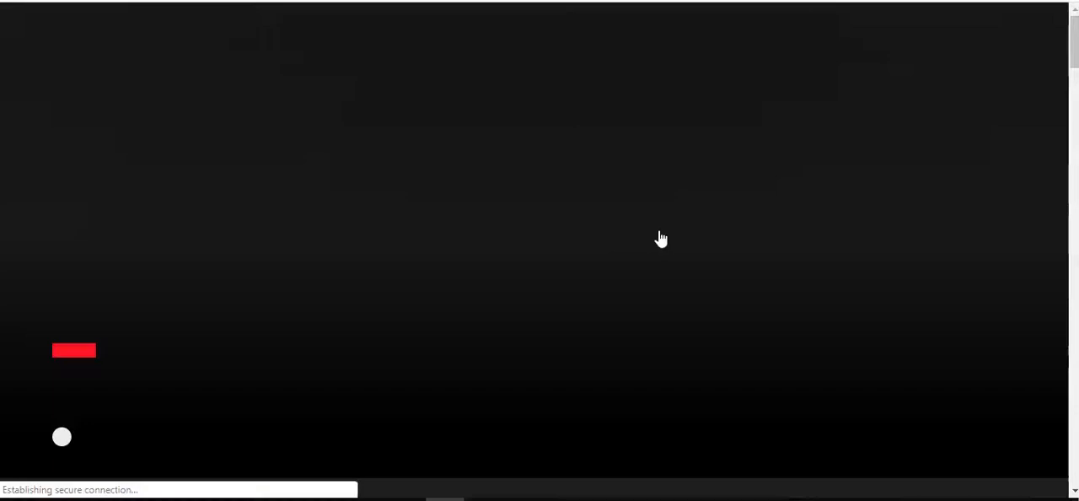
pyautogui.scroll(-5, 660, 238)
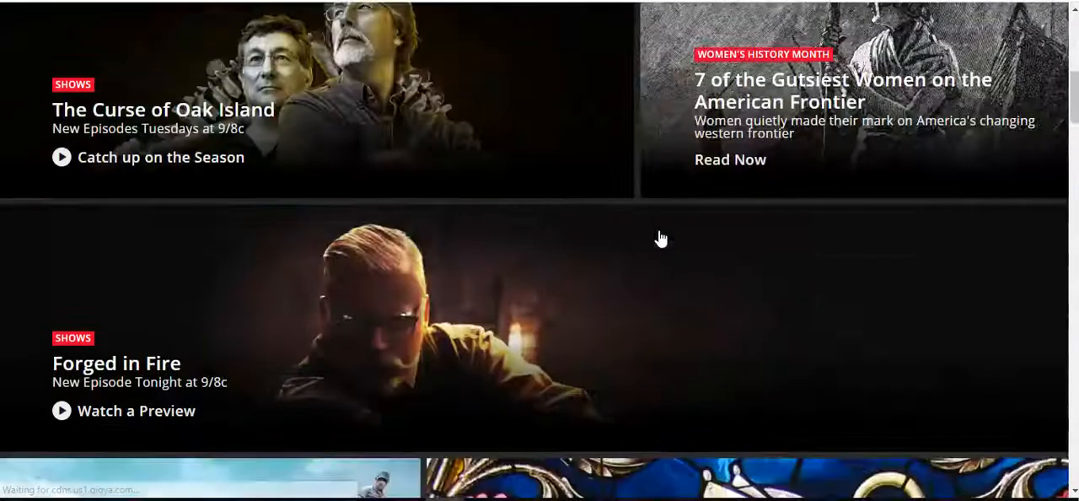
pyautogui.scroll(-15, 659, 239)
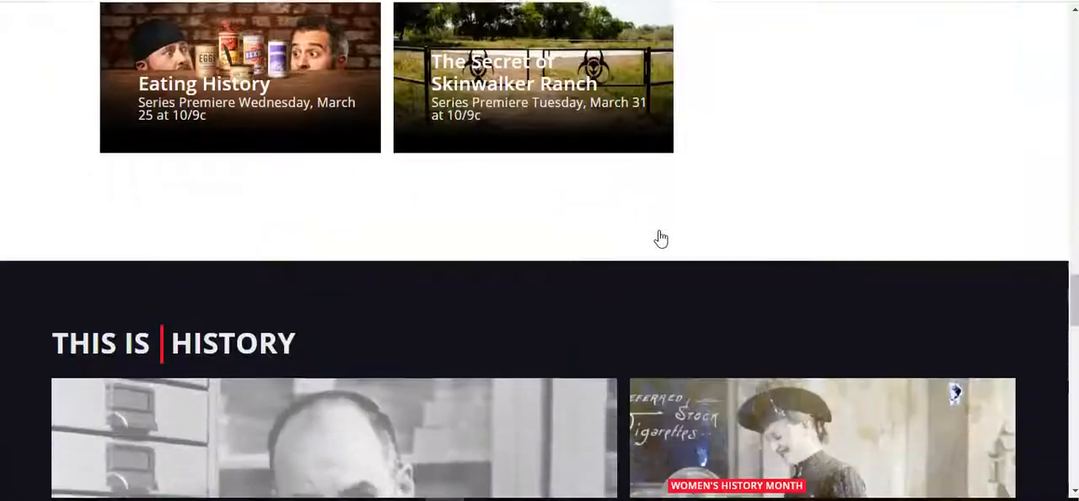
pyautogui.scroll(-3, 660, 239)
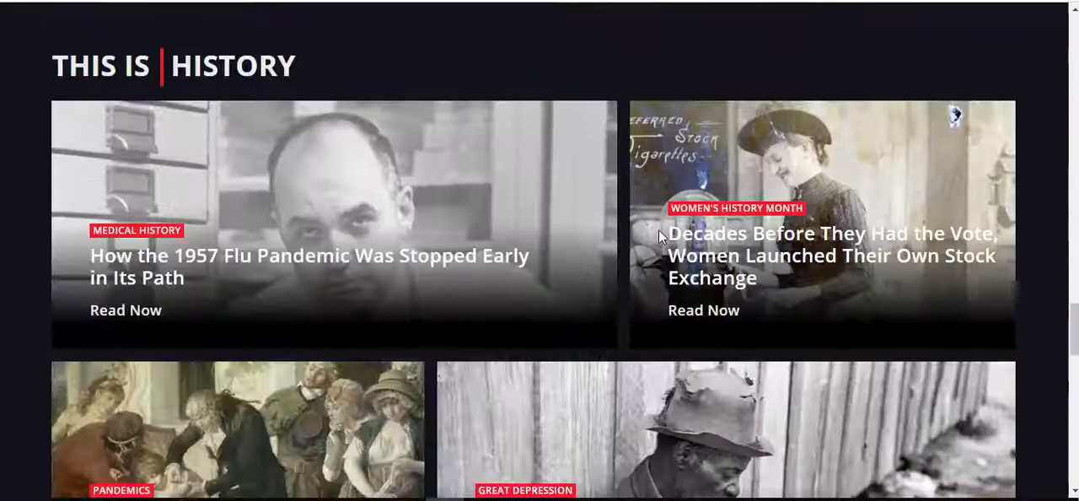
pyautogui.click(371, 289)
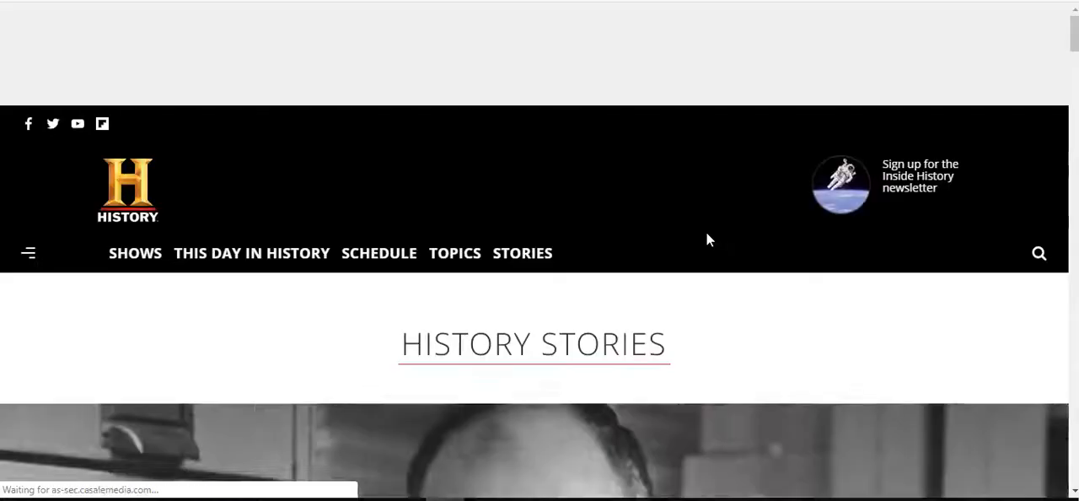
# Select and copy the article text from "On April 17, 1957" through "so he could study the virus."
pyautogui.scroll(-8, 706, 239)
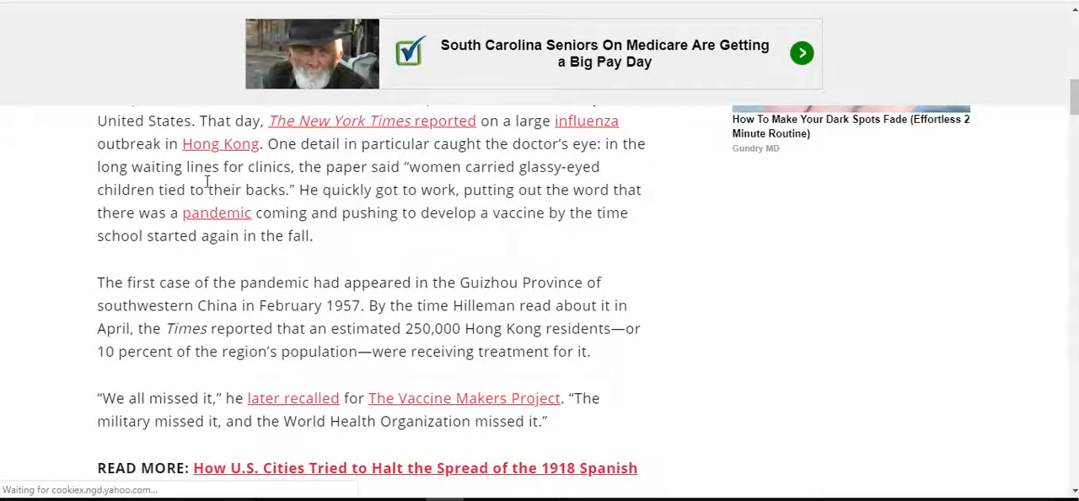
pyautogui.scroll(2, 208, 182)
pyautogui.moveTo(96, 209); pyautogui.dragTo(264, 234)
pyautogui.click(126, 204)
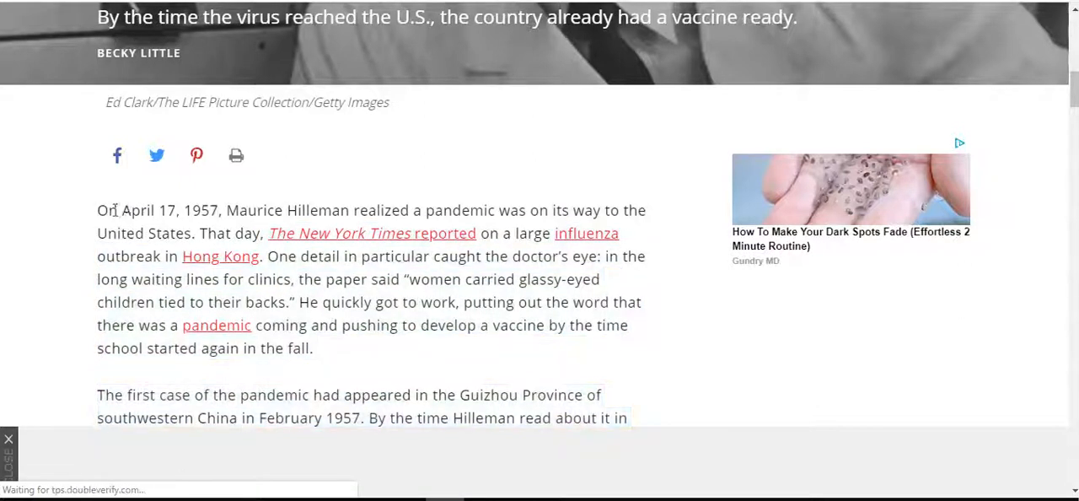
pyautogui.moveTo(99, 221); pyautogui.dragTo(180, 257)
pyautogui.click(135, 229)
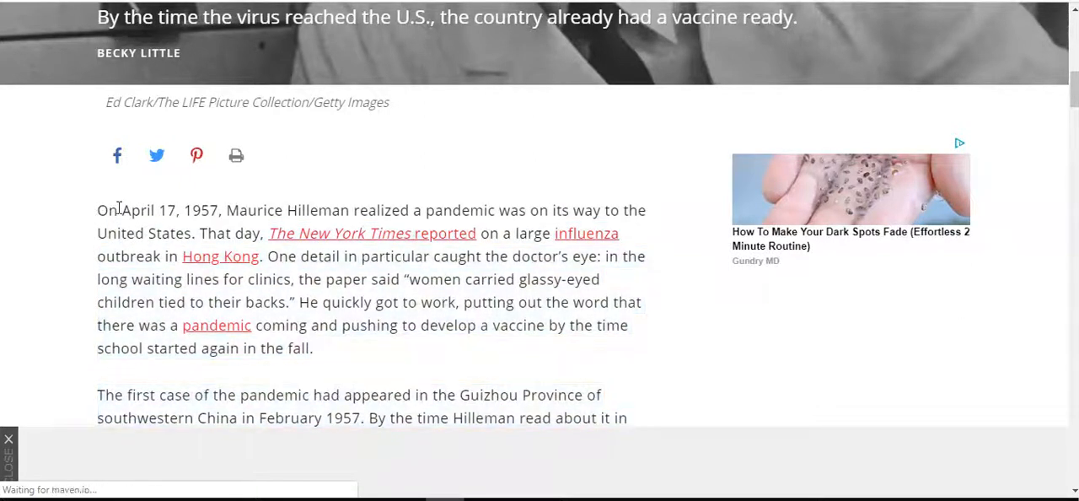
pyautogui.moveTo(99, 210); pyautogui.dragTo(462, 415)
pyautogui.hotkey('ctrl', 'c')
pyautogui.scroll(-4, 513, 354)
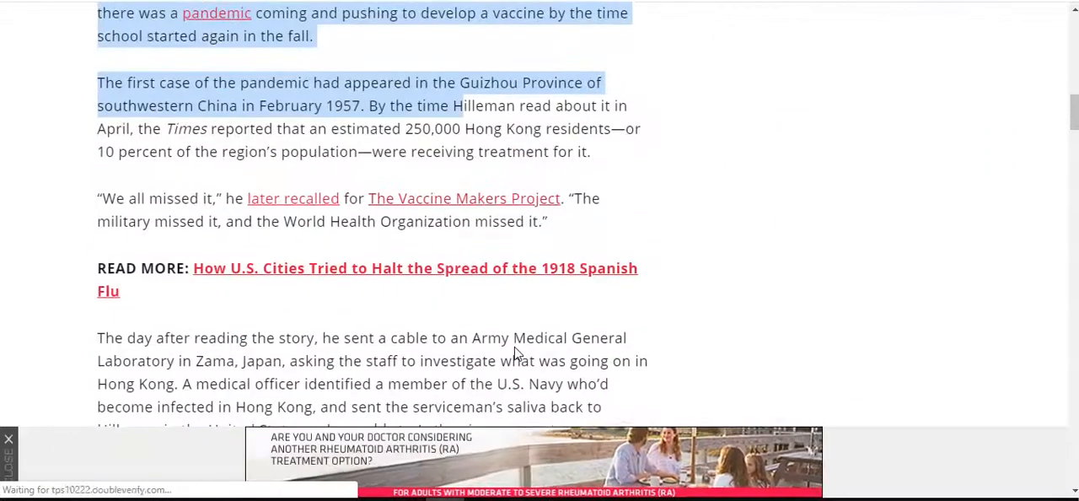
pyautogui.scroll(-1, 515, 354)
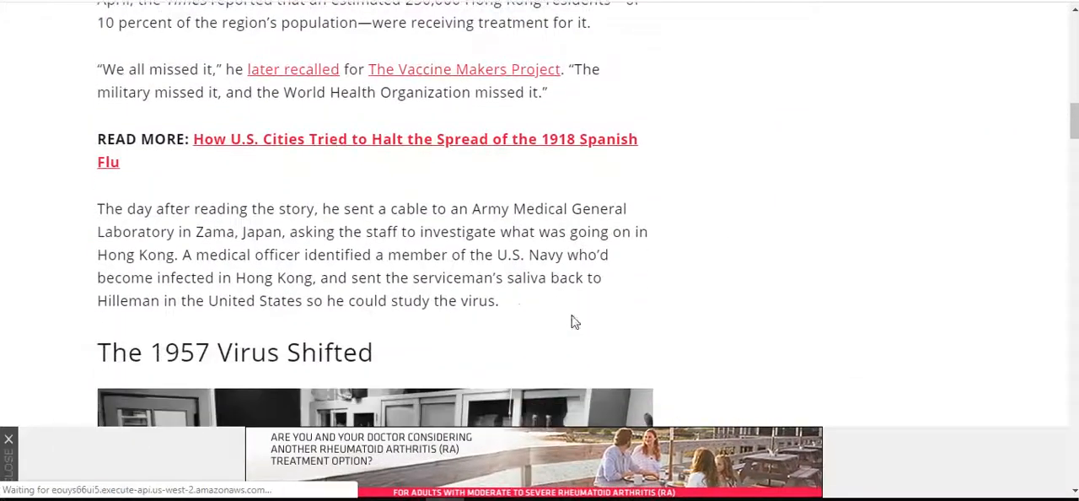
pyautogui.keyDown('shift'); pyautogui.click(509, 307); pyautogui.keyUp('shift')
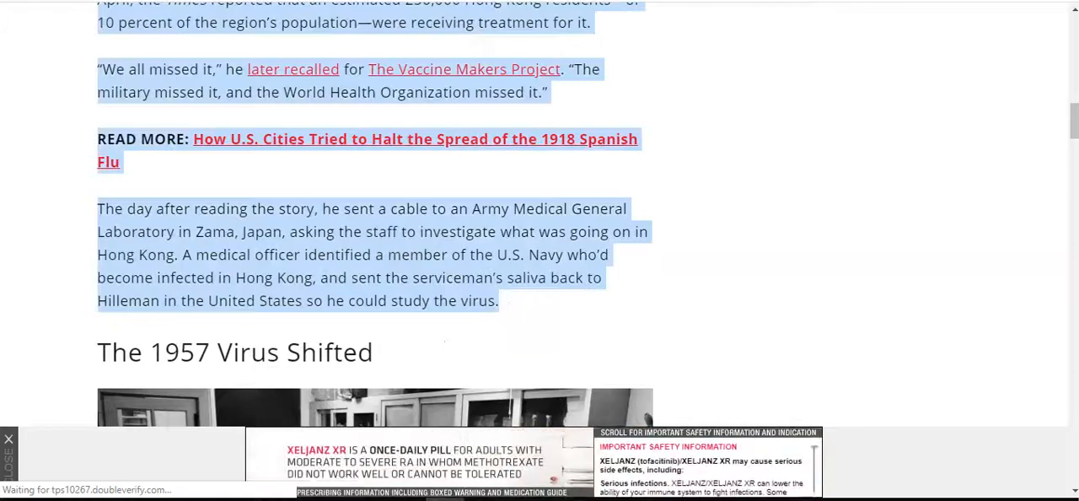
# Return to the Blackboard question form and paste the copied article text into the question text
pyautogui.hotkey('alt', 'Tab')
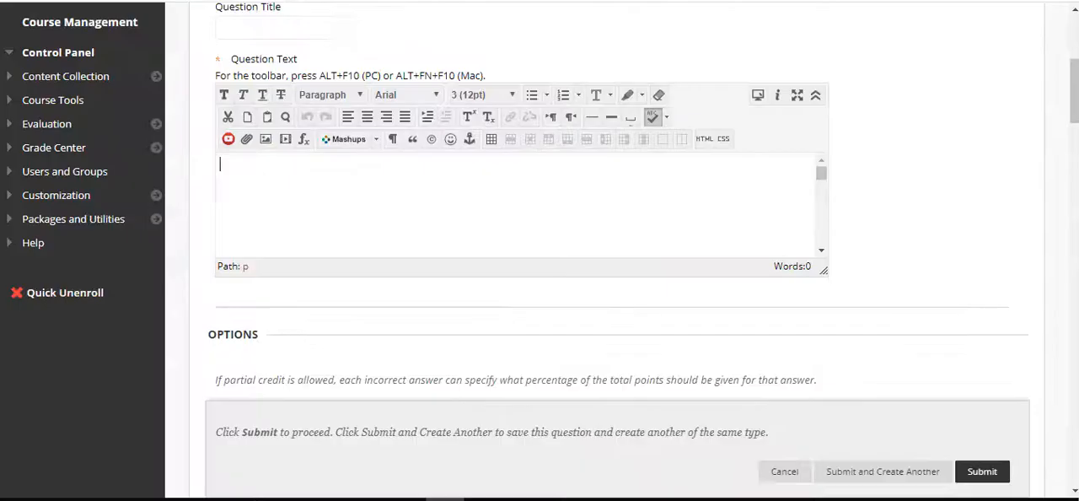
pyautogui.rightClick(258, 164)
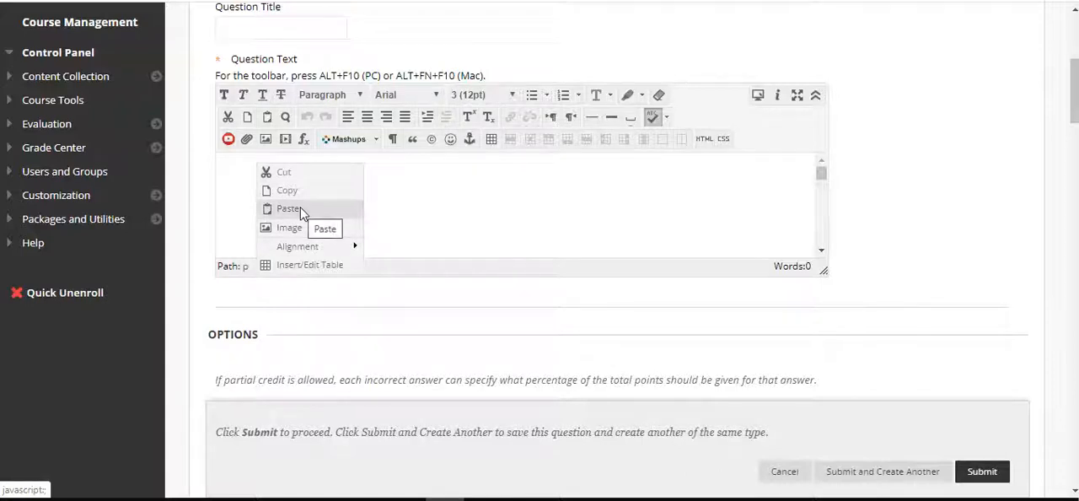
pyautogui.click(381, 185)
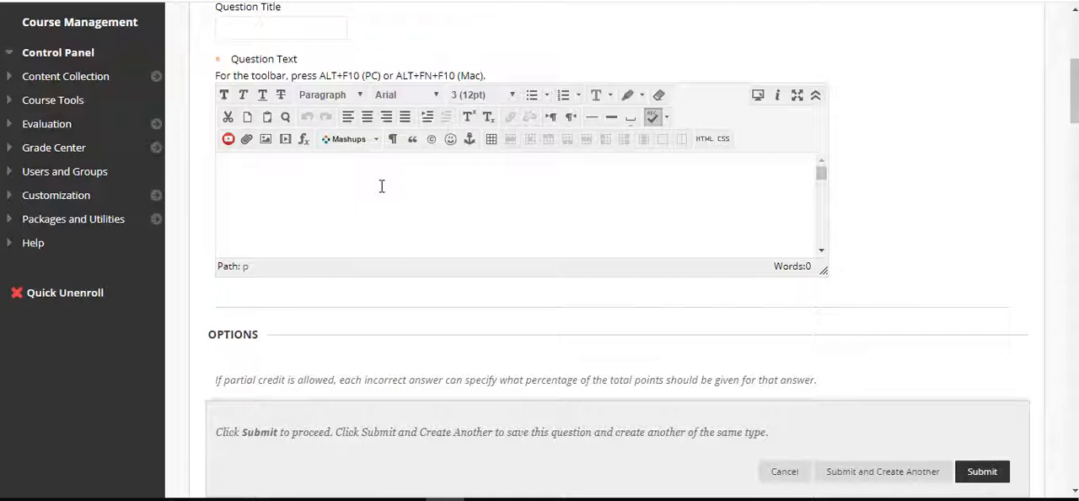
pyautogui.hotkey('ctrl', 'v')
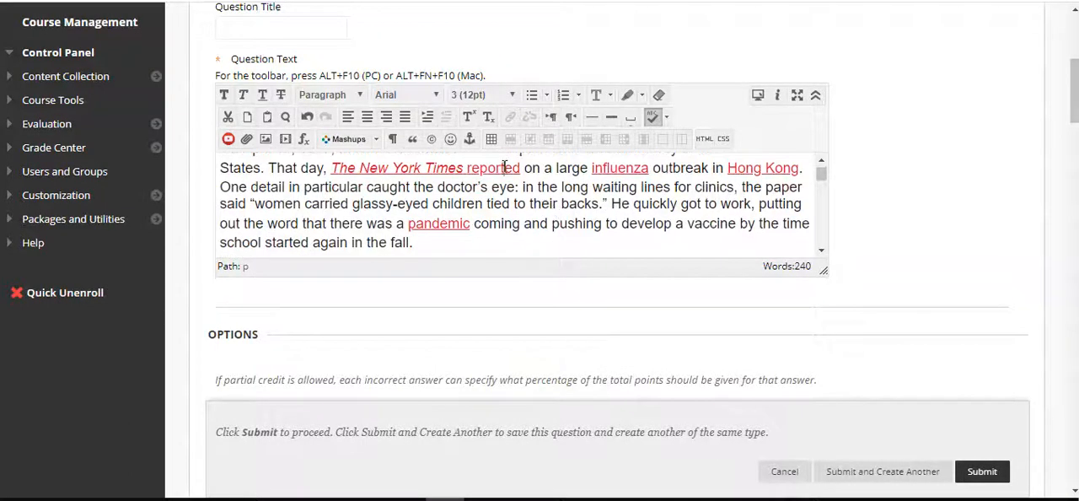
# Remove the hyperlink from the word "reported" after "The New York Times" in the question text
pyautogui.rightClick(506, 168)
pyautogui.moveTo(544, 287)
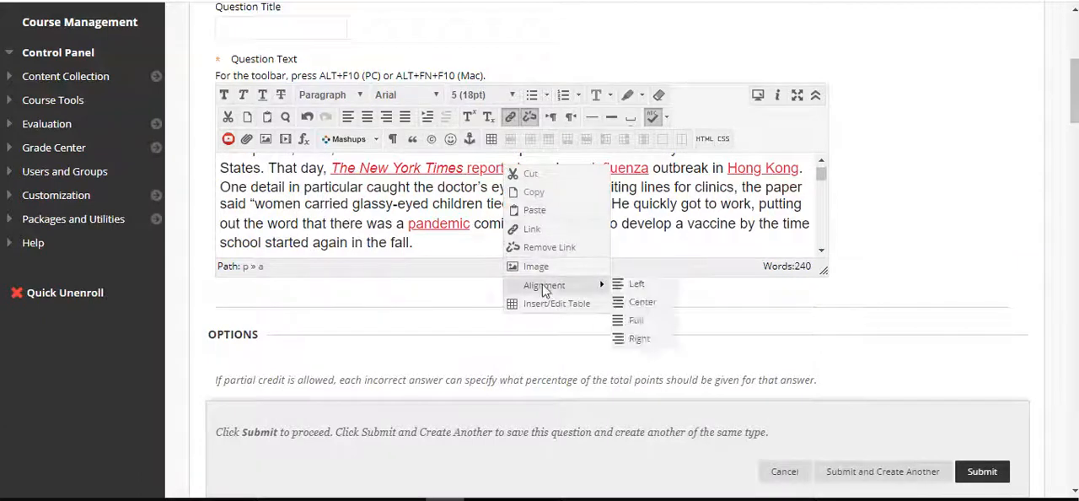
pyautogui.click(548, 247)
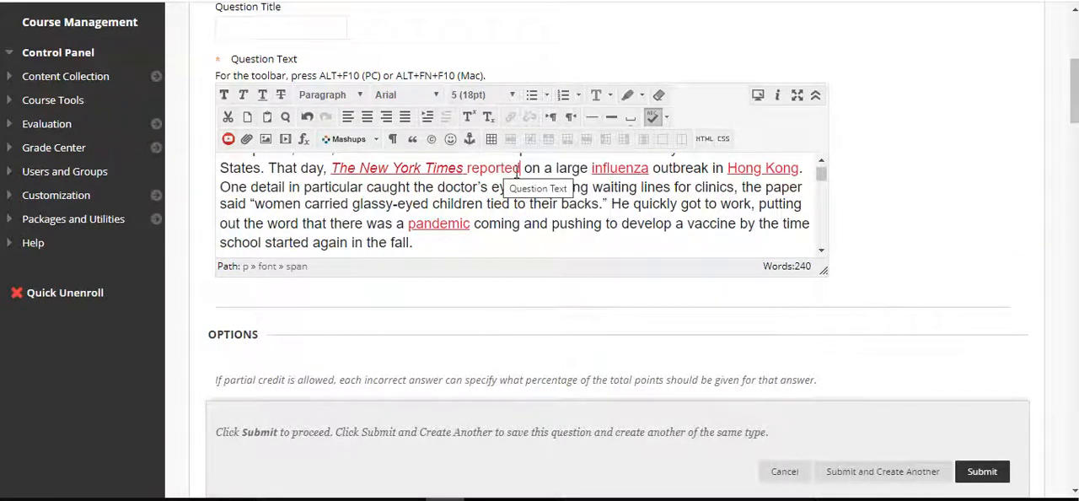
# Recolour "The New York Times reported" black in the question text and remove its italics
pyautogui.moveTo(521, 167); pyautogui.dragTo(332, 183)
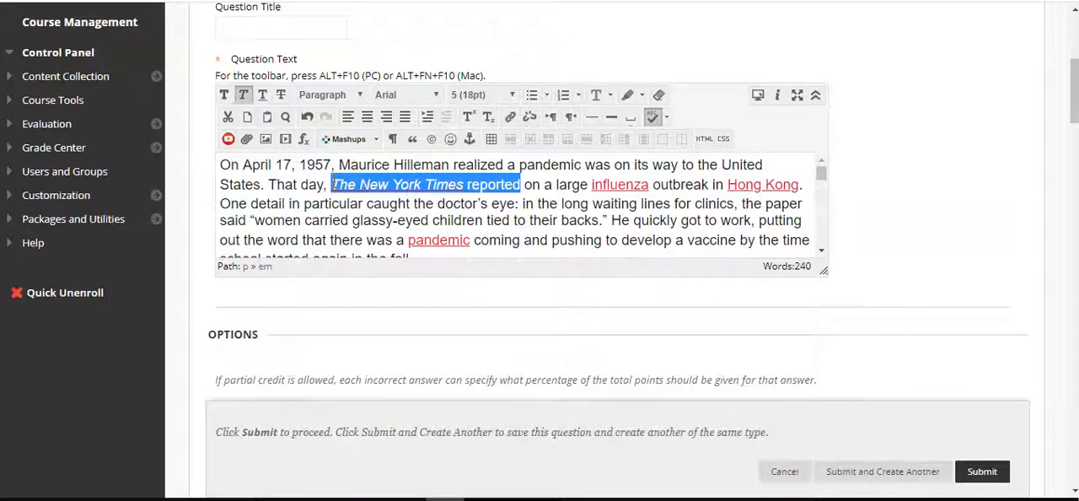
pyautogui.rightClick(333, 183)
pyautogui.click(375, 263)
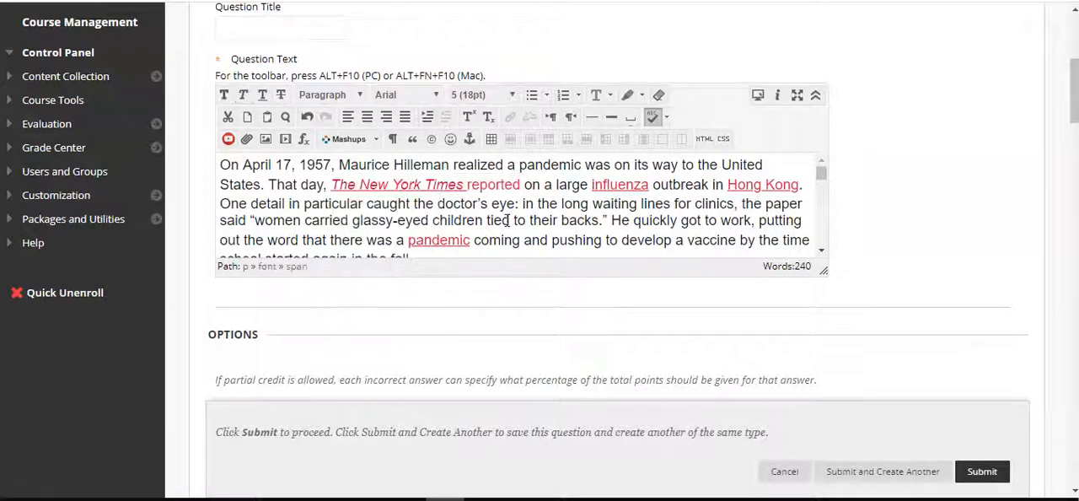
pyautogui.doubleClick(510, 191)
pyautogui.hotkey('ctrl', 'shift', 'Left')
pyautogui.hotkey('ctrl', 'shift', 'Left')
pyautogui.hotkey('ctrl', 'shift', 'Left')
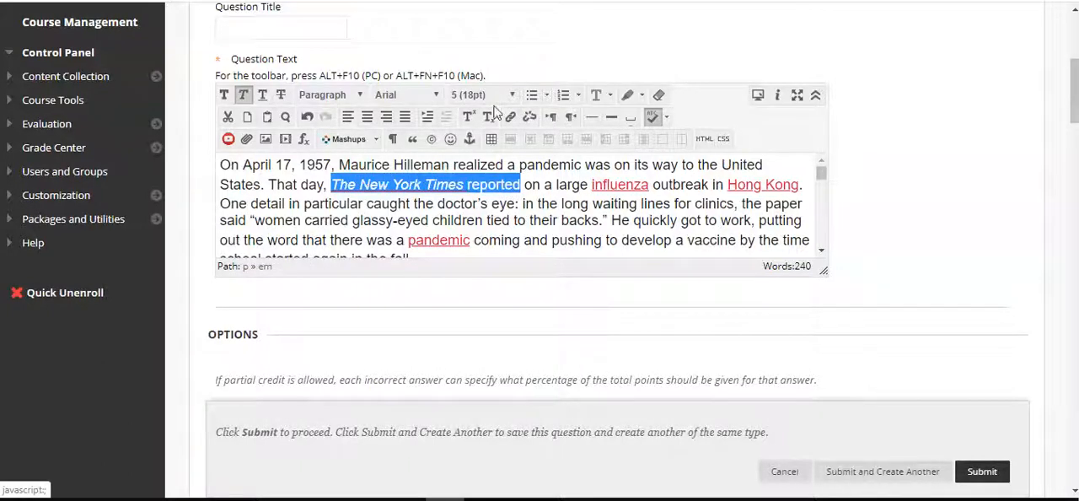
pyautogui.click(609, 96)
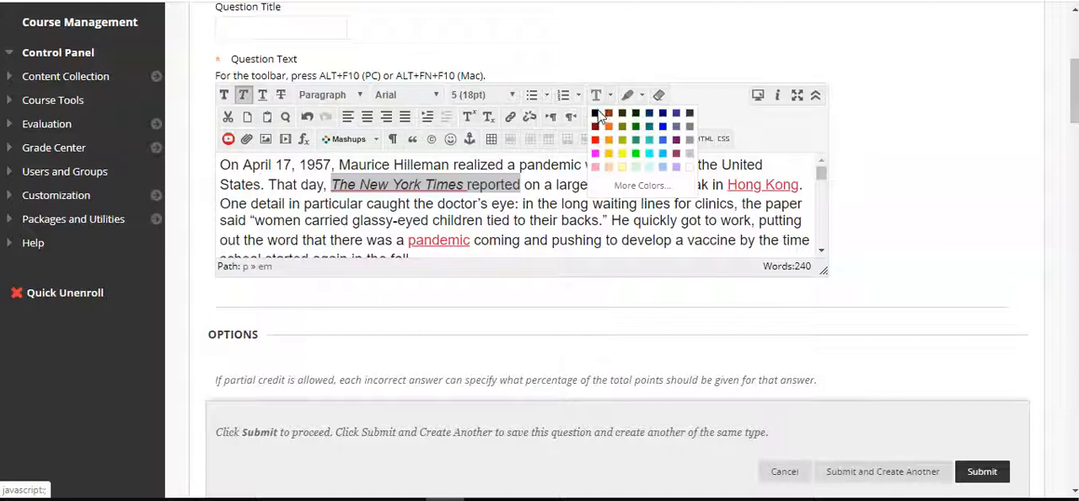
pyautogui.click(608, 114)
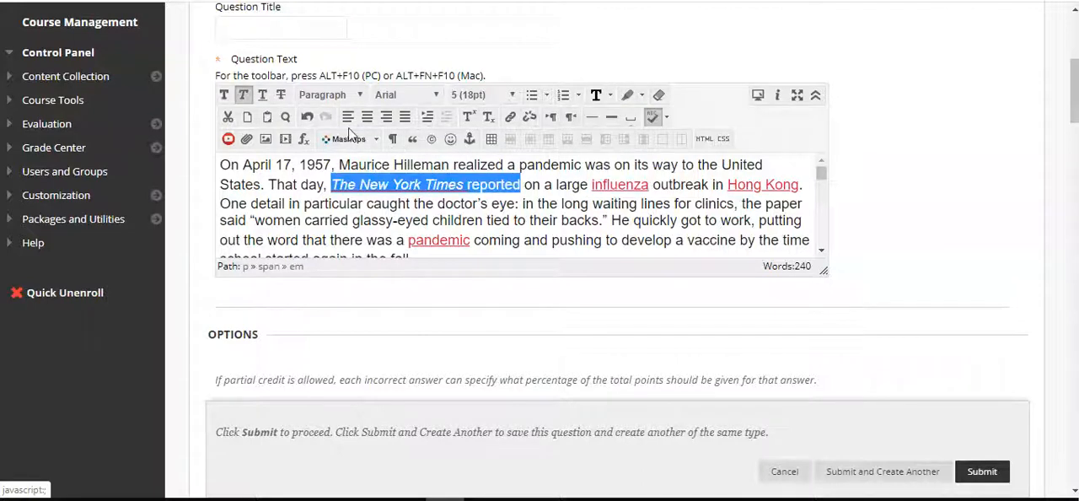
pyautogui.click(245, 94)
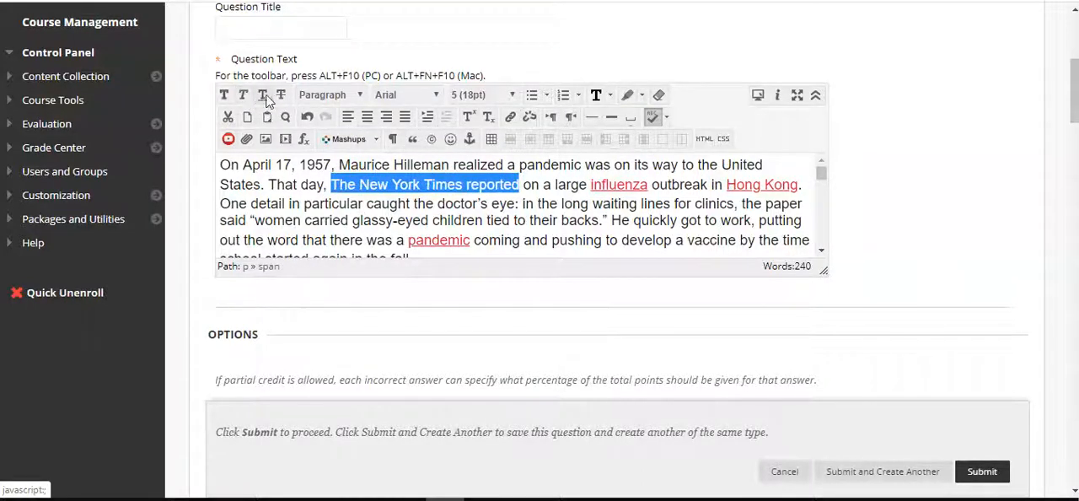
pyautogui.click(576, 221)
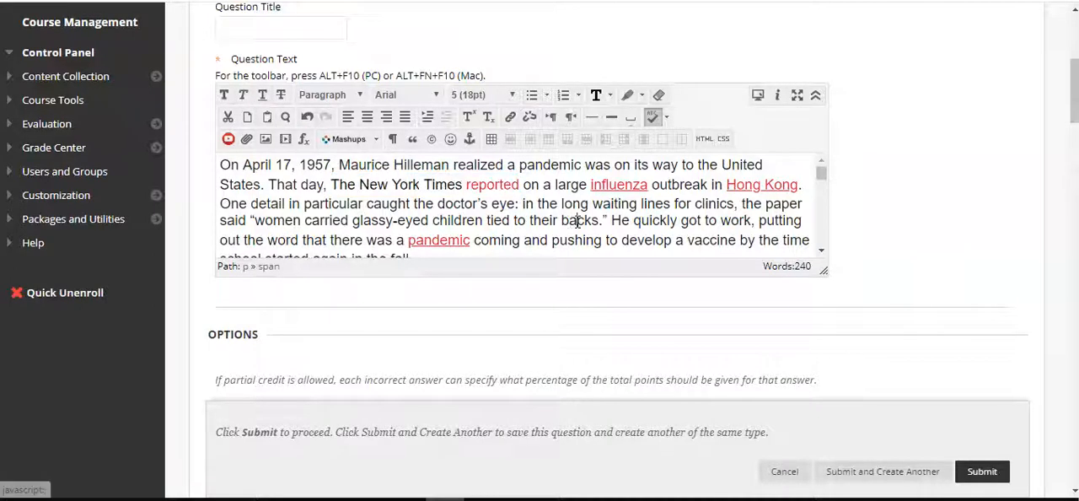
# Try to recolour the word "reported" after "The New York Times" black
pyautogui.doubleClick(503, 184)
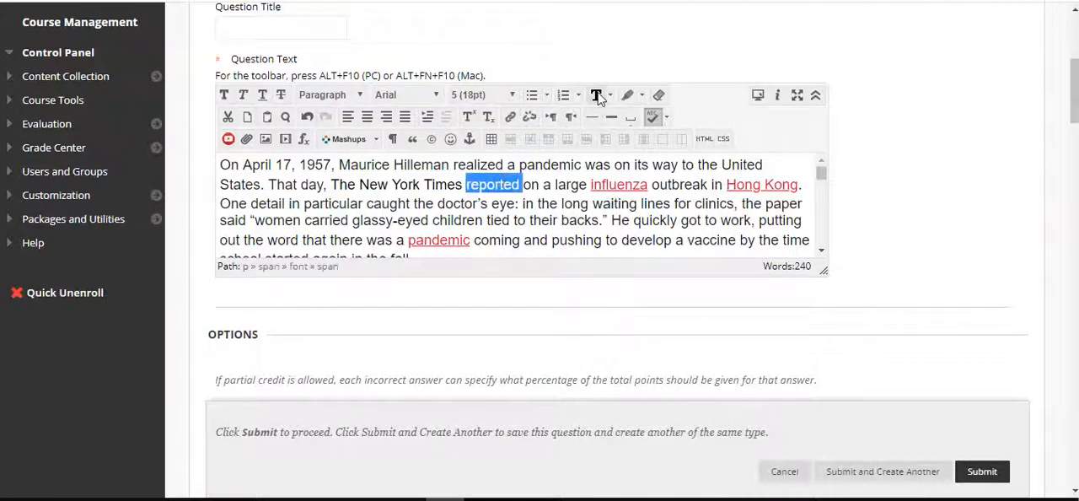
pyautogui.click(518, 207)
pyautogui.click(505, 187)
pyautogui.press('Right')
pyautogui.press('Right')
pyautogui.press('Right')
pyautogui.hotkey('ctrl', 'Left')
pyautogui.hotkey('ctrl', 'shift', 'Left')
pyautogui.press('Right')
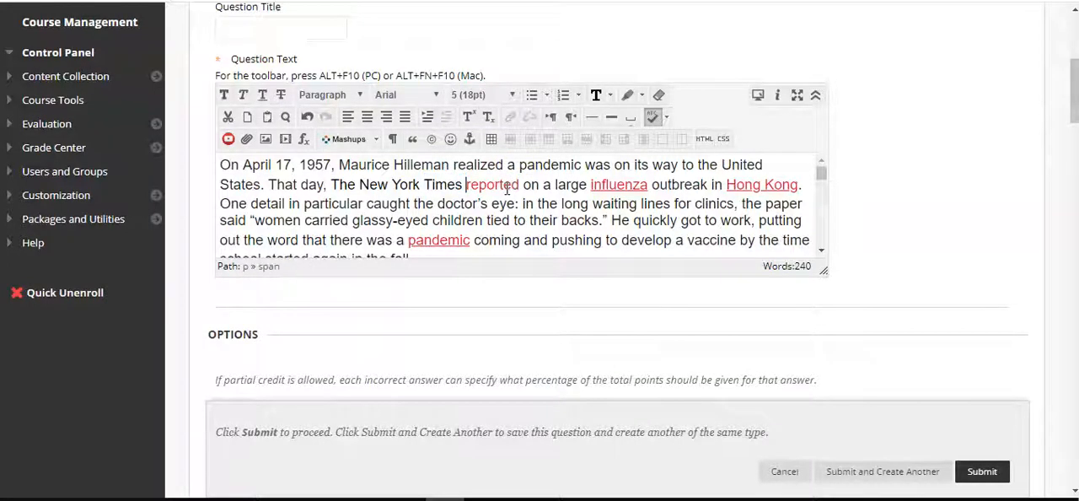
pyautogui.hotkey('ctrl', 'shift', 'Right')
pyautogui.click(612, 98)
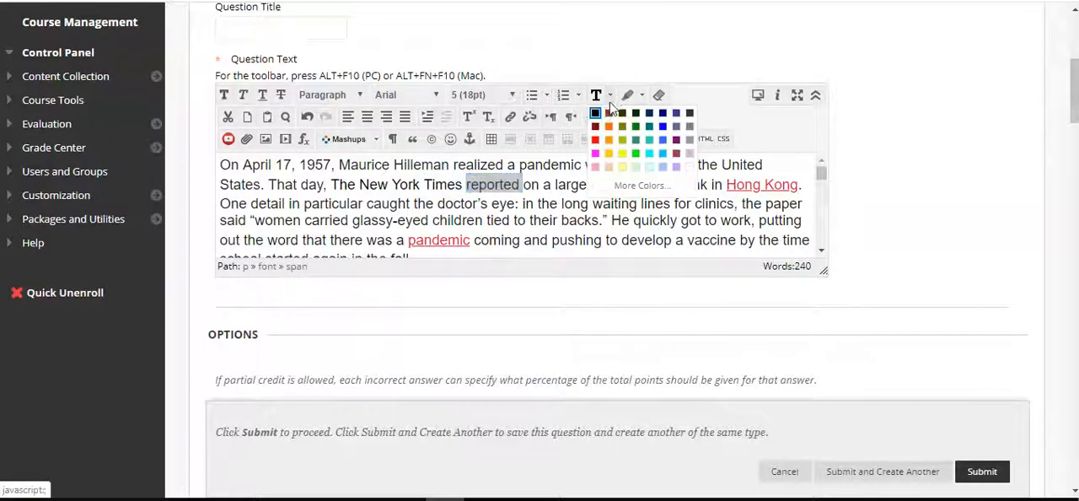
pyautogui.click(600, 111)
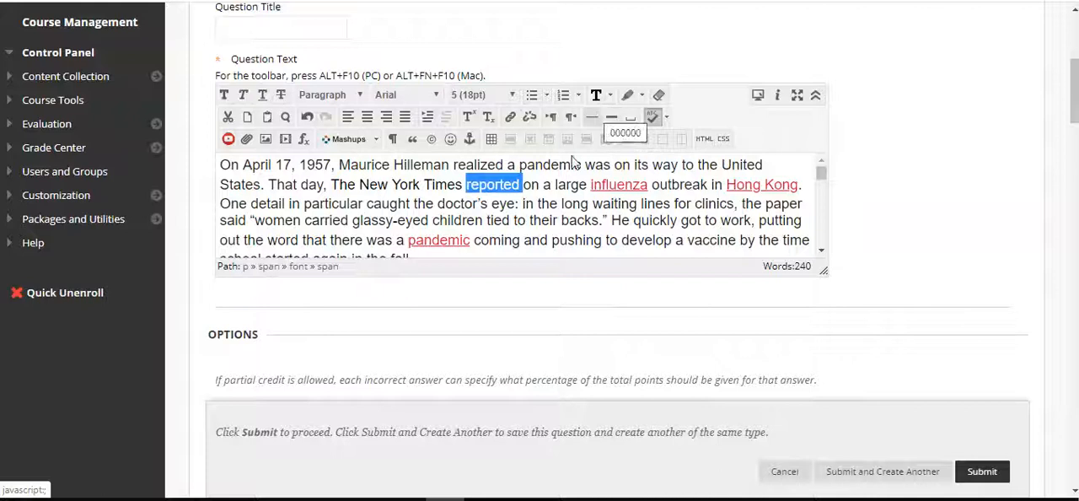
pyautogui.rightClick(510, 184)
pyautogui.click(472, 187)
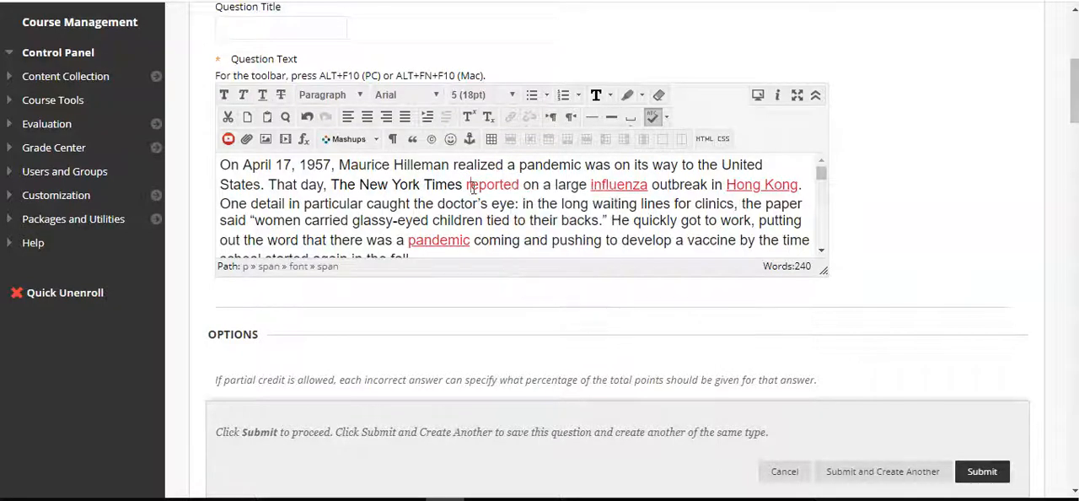
pyautogui.hotkey('ctrl', 'shift', 'Right')
pyautogui.hotkey('ctrl', 'shift', 'Right')
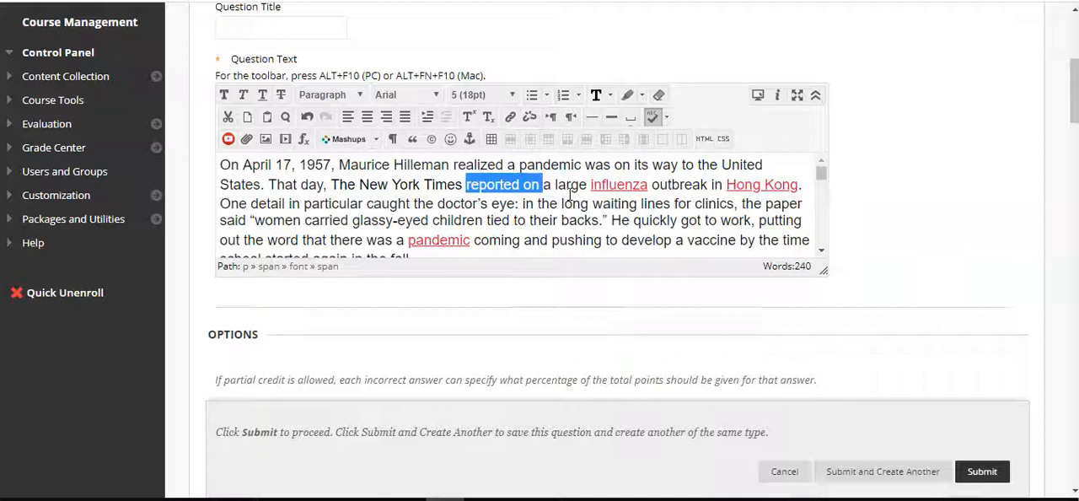
# Delete the extra paragraph between the "We all missed it" quote and the paragraph starting "The day after reading the story."
pyautogui.scroll(-2, 564, 189)
pyautogui.scroll(-5, 569, 194)
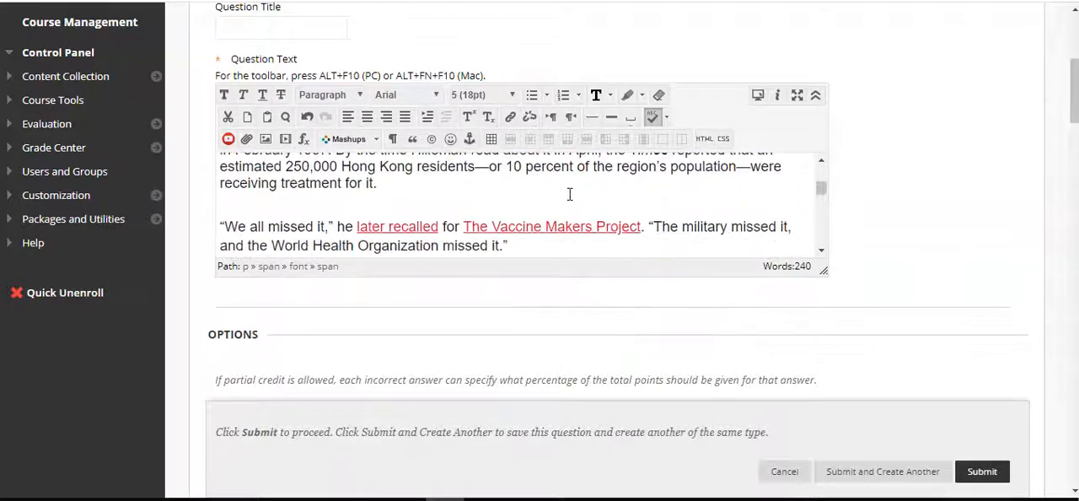
pyautogui.tripleClick(791, 193)
pyautogui.press('Delete')
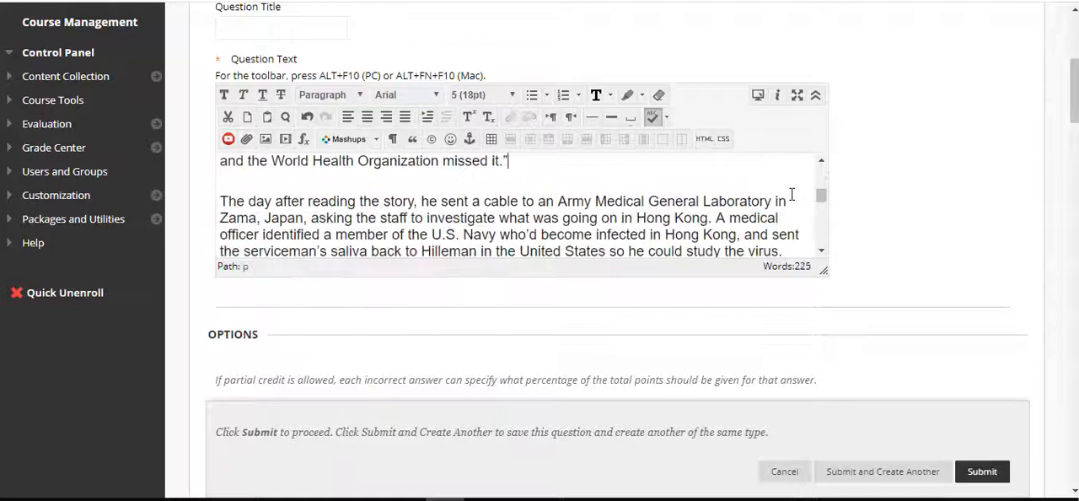
# Add the question "According to the article above, where did the pandemic begin?" below the article text
pyautogui.press('Down')
pyautogui.press('Down')
pyautogui.press('Down')
pyautogui.press('Down')
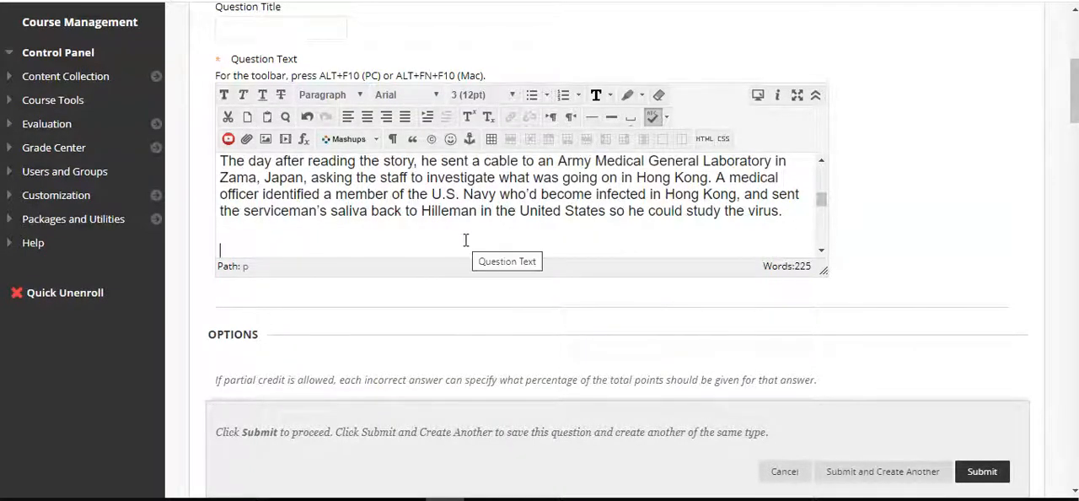
pyautogui.write('According t')
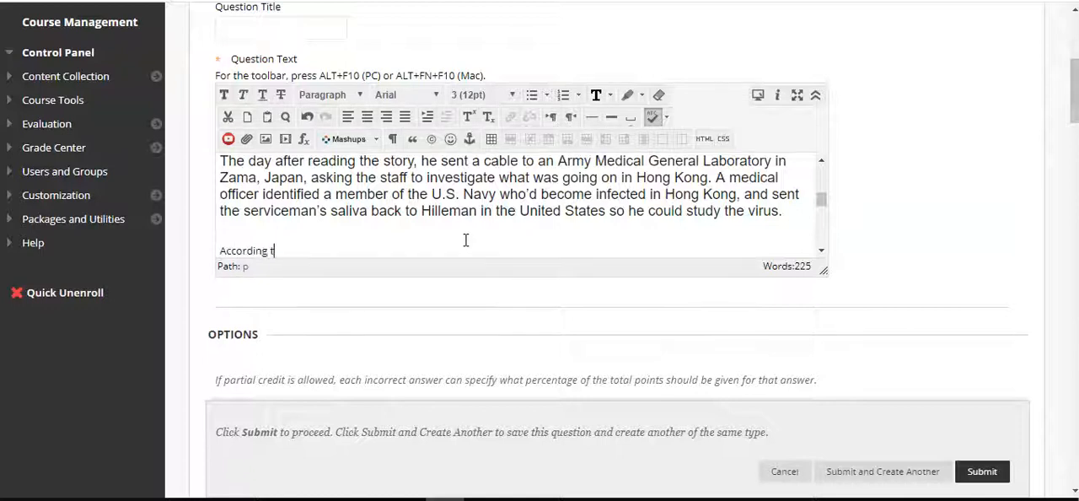
pyautogui.write('o the article a')
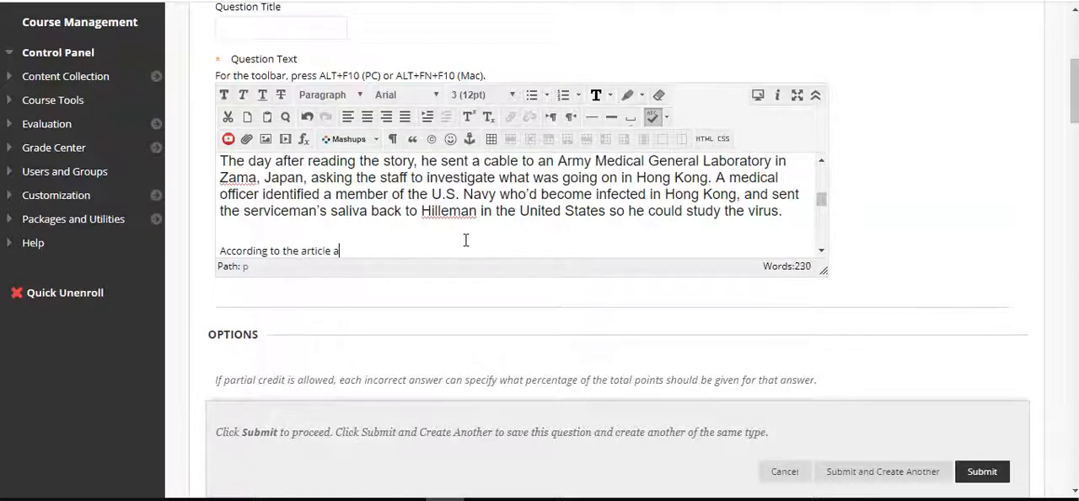
pyautogui.write('bove, where did the')
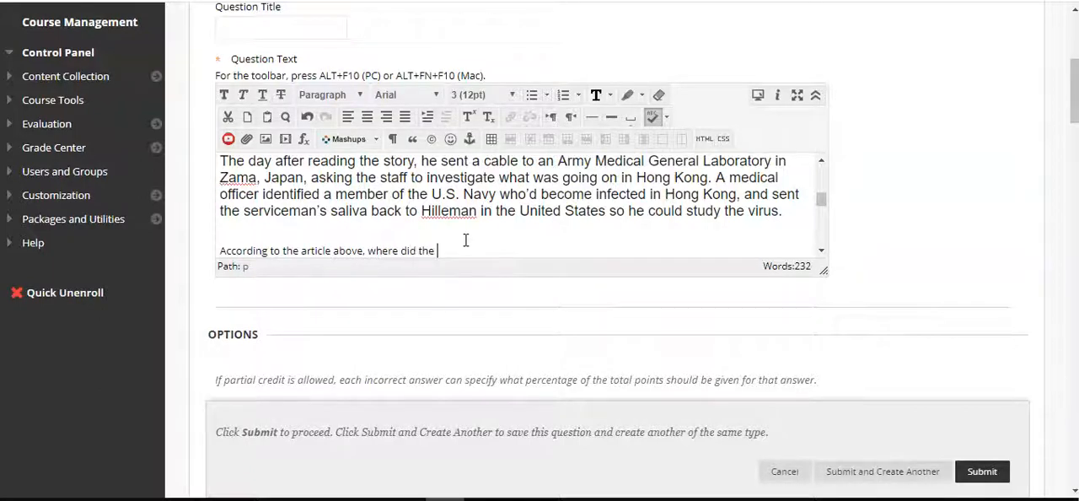
pyautogui.scroll(8, 416, 196)
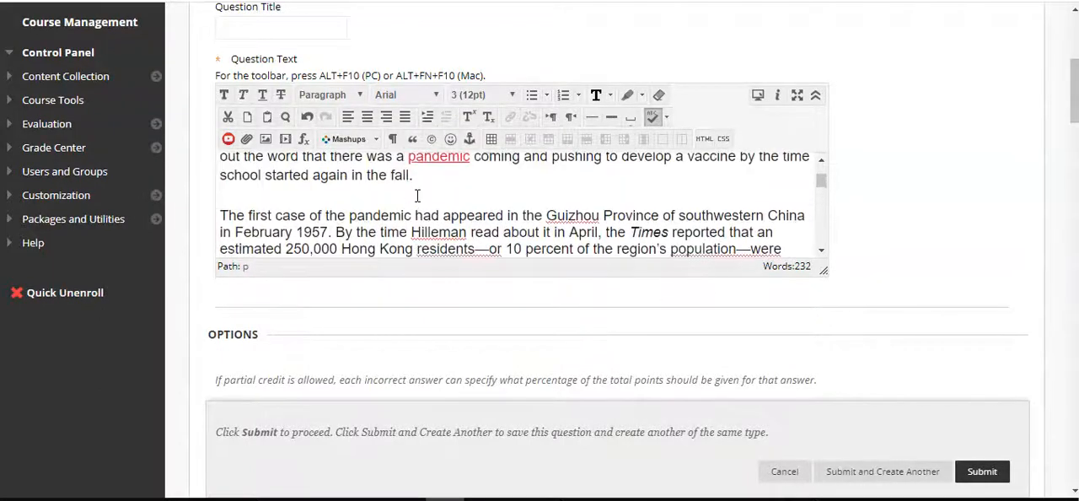
pyautogui.scroll(2, 416, 197)
pyautogui.scroll(-6, 417, 196)
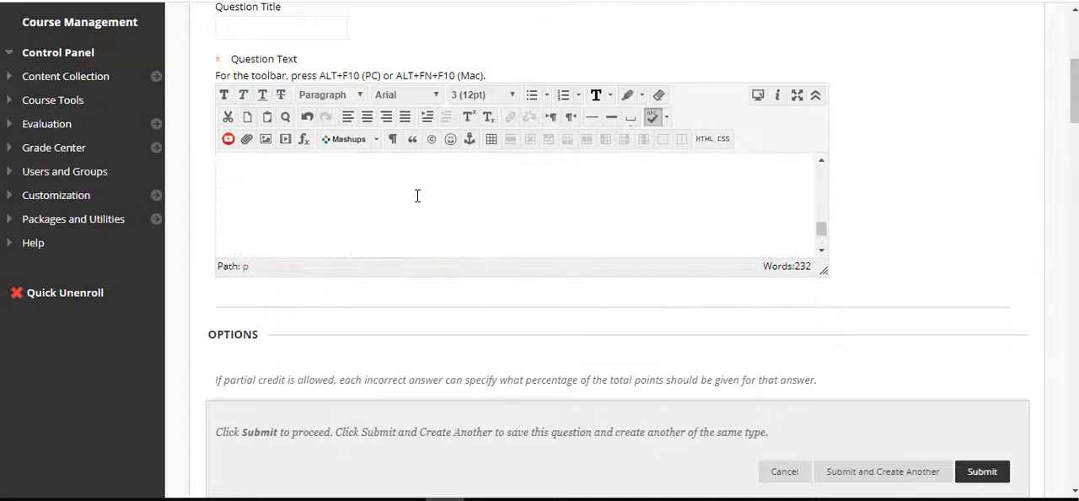
pyautogui.scroll(3, 417, 196)
pyautogui.scroll(-3, 417, 195)
pyautogui.write('he pa')
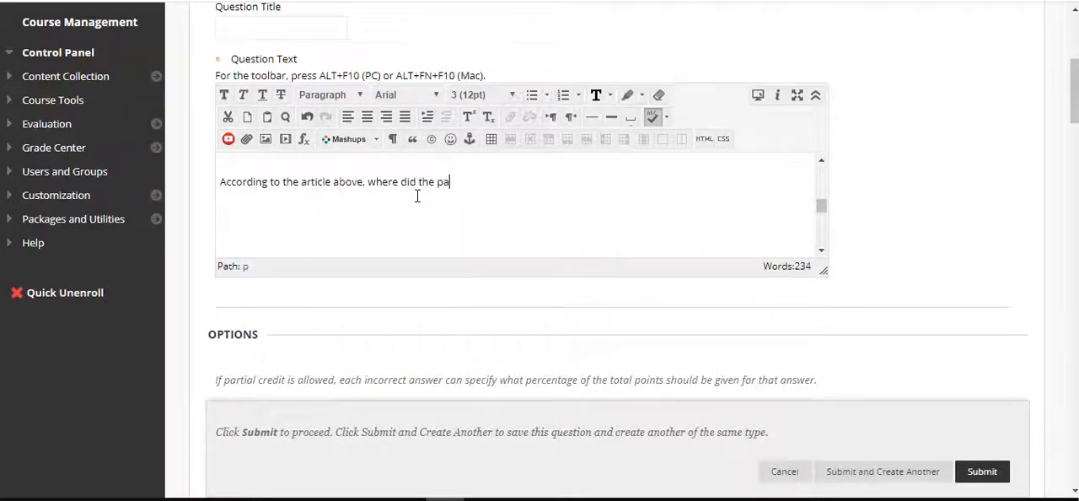
pyautogui.write('ndemic begin?')
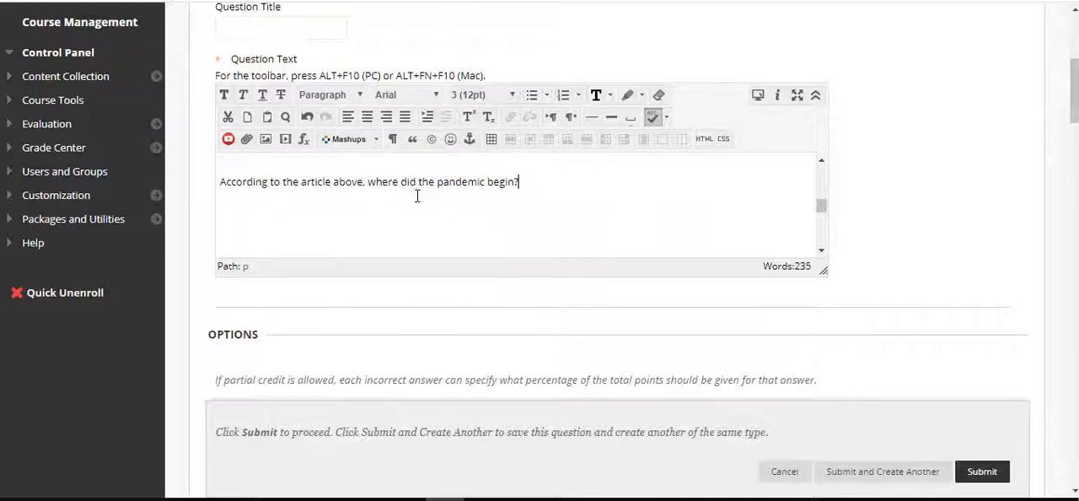
# Format the entire question text as Paragraph in Tahoma, size 4 (14pt)
pyautogui.hotkey('ctrl', 'a')
pyautogui.scroll(2, 416, 196)
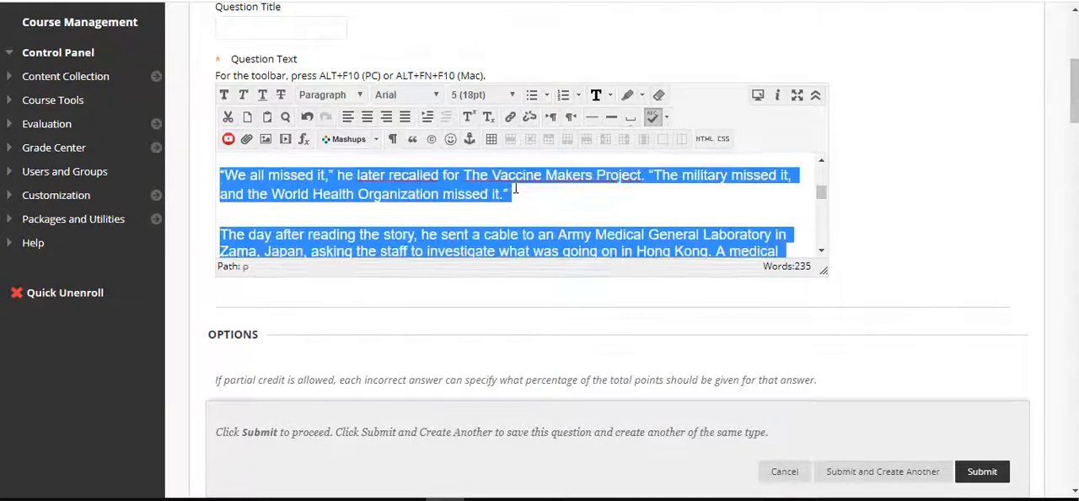
pyautogui.click(369, 97)
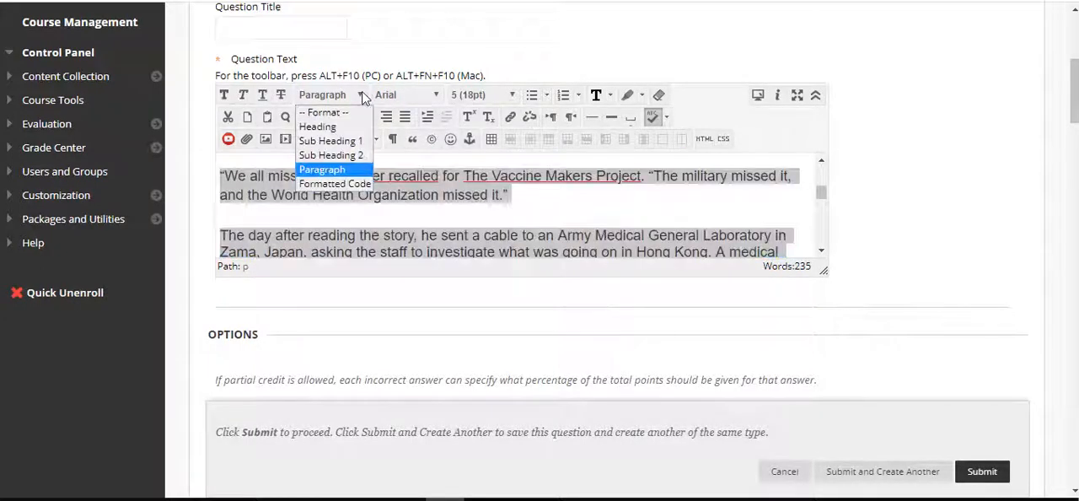
pyautogui.click(328, 169)
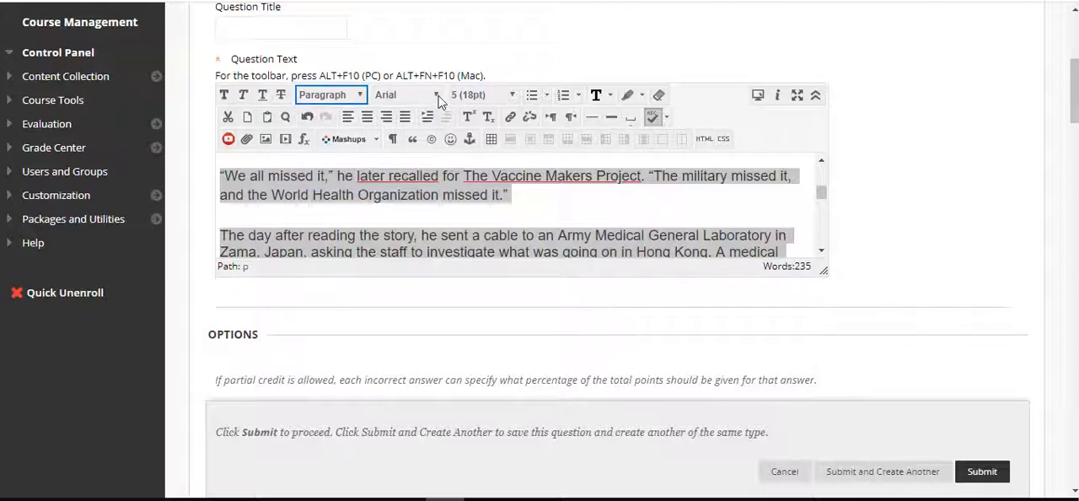
pyautogui.click(436, 97)
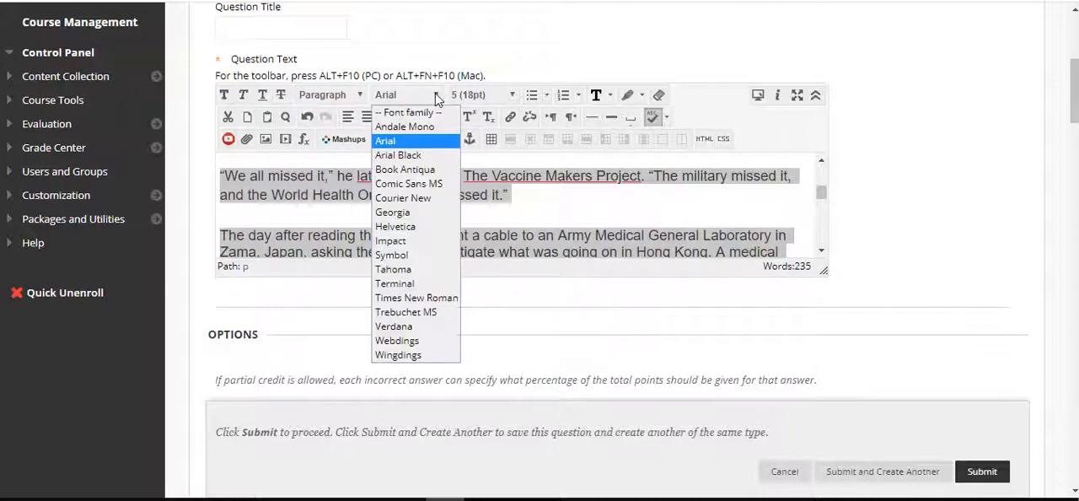
pyautogui.click(411, 270)
pyautogui.click(511, 95)
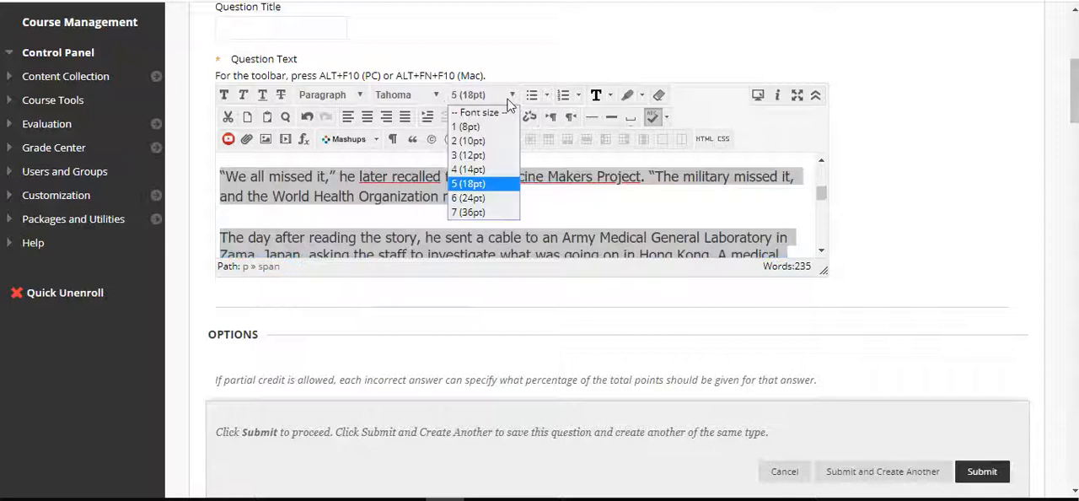
pyautogui.click(494, 170)
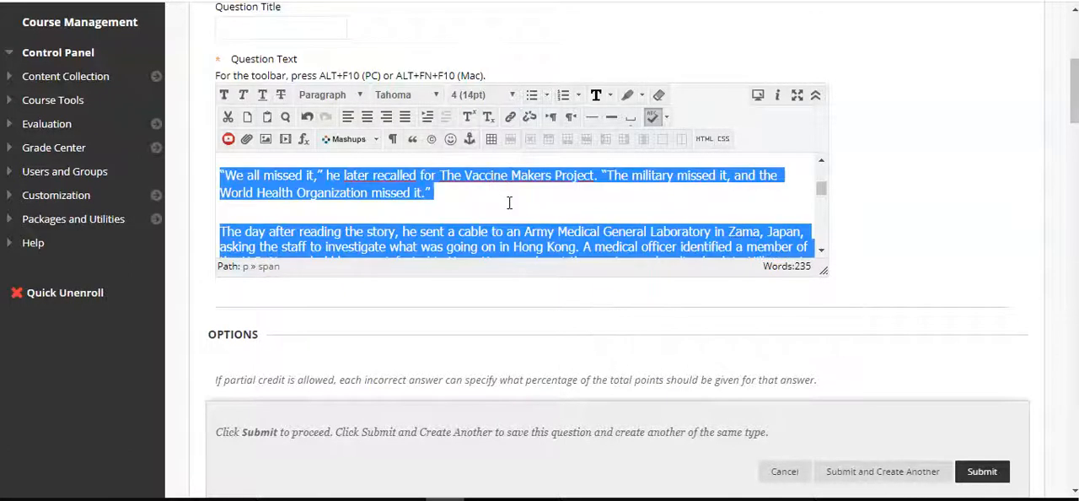
pyautogui.scroll(5, 509, 202)
pyautogui.click(509, 202)
# Insert a bold "Question:" line directly above the sentence beginning "According to the article above."
pyautogui.scroll(-5, 509, 202)
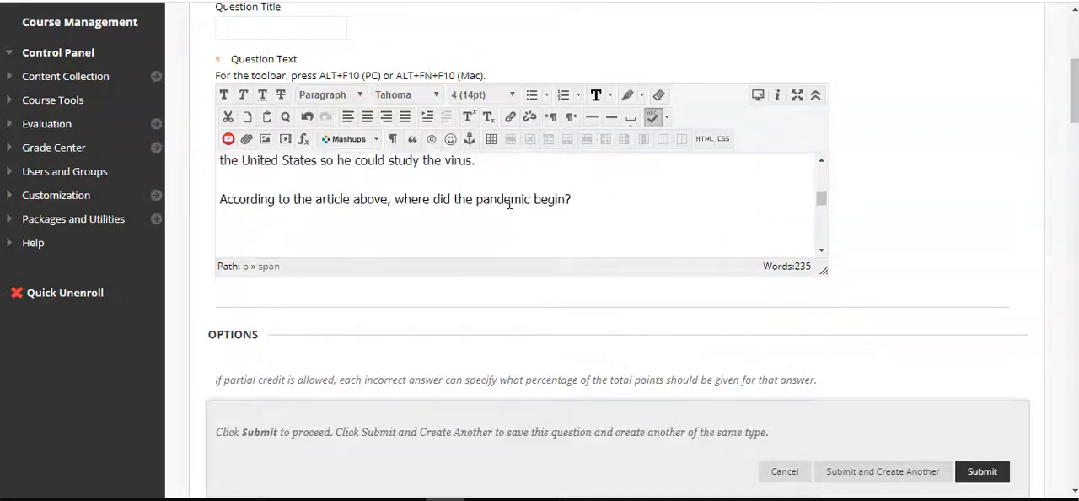
pyautogui.click(257, 191)
pyautogui.press('Return')
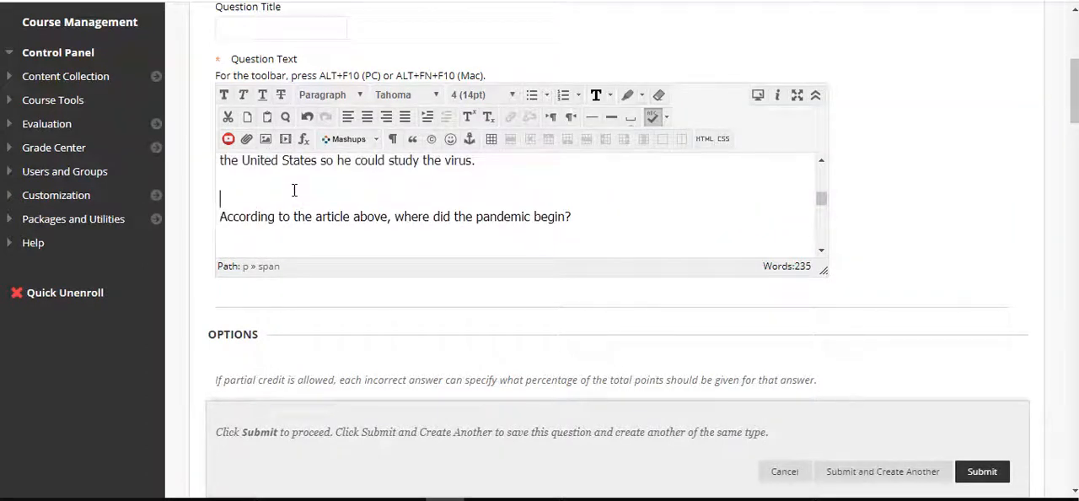
pyautogui.write('Question:')
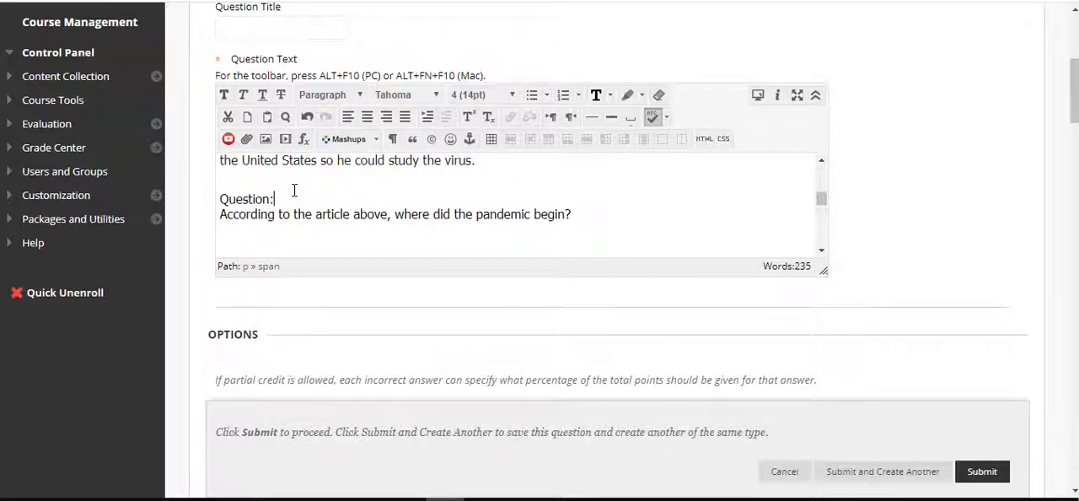
pyautogui.hotkey('shift', 'Home')
pyautogui.hotkey('ctrl', 'b')
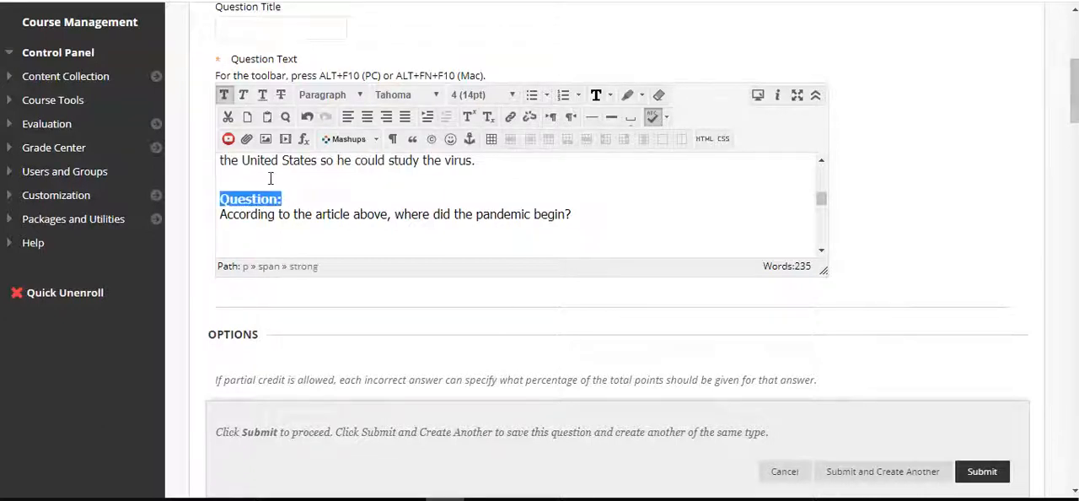
pyautogui.click(271, 178)
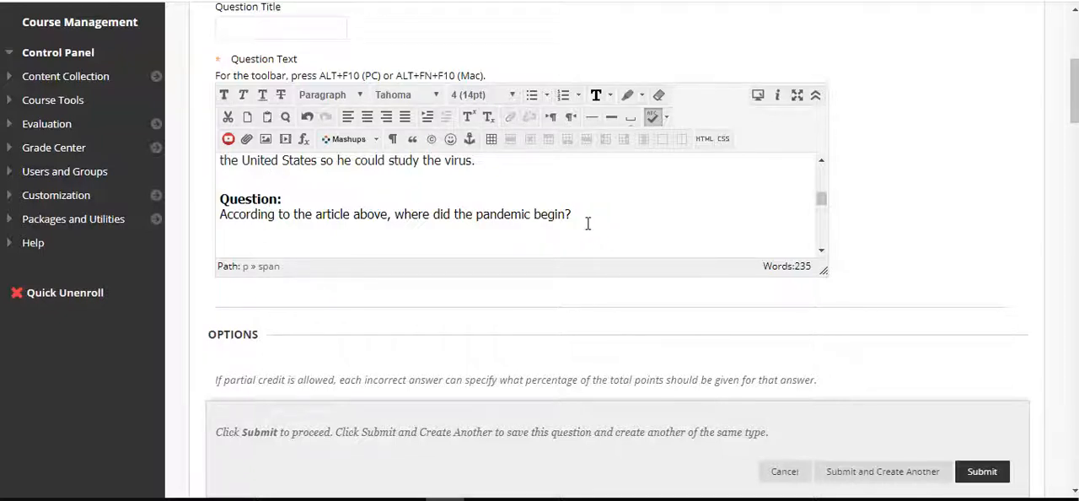
pyautogui.scroll(-5, 510, 349)
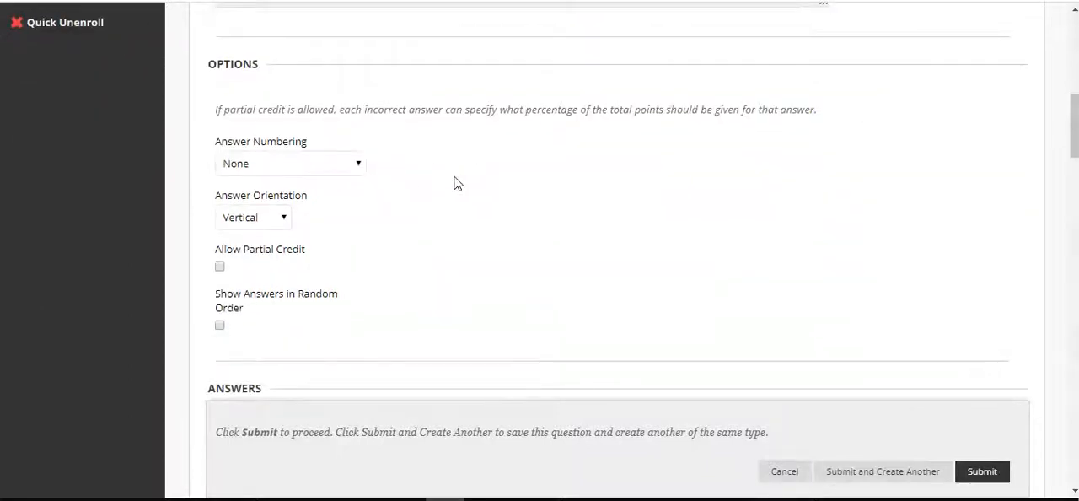
# Set the answer numbering to Uppercase Letters (A, B, C) and the answer orientation to Horizontal
pyautogui.click(316, 164)
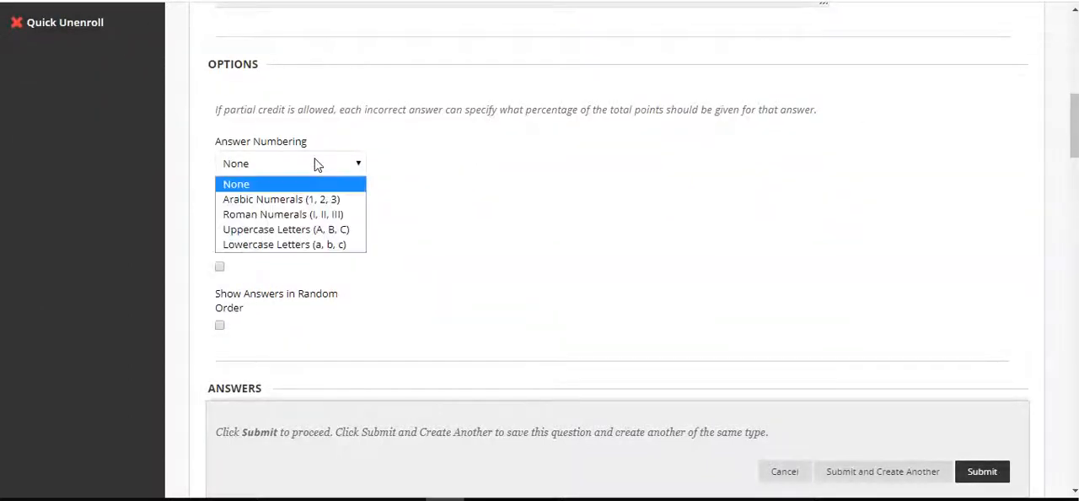
pyautogui.click(294, 231)
pyautogui.click(272, 221)
pyautogui.click(248, 253)
pyautogui.click(468, 241)
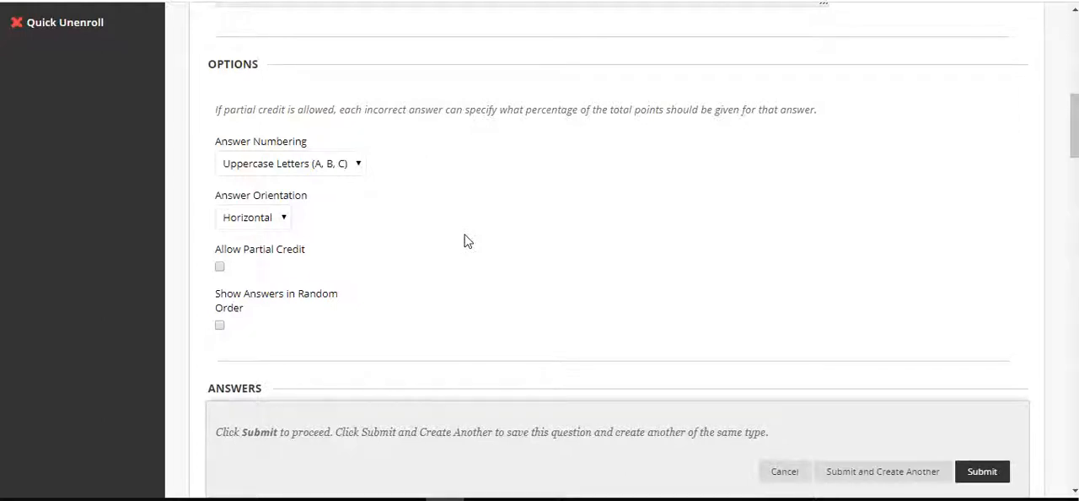
# Enter "United States" as the text of Answer 1 and "Japan" as the text of Answer 2
pyautogui.scroll(-4, 463, 241)
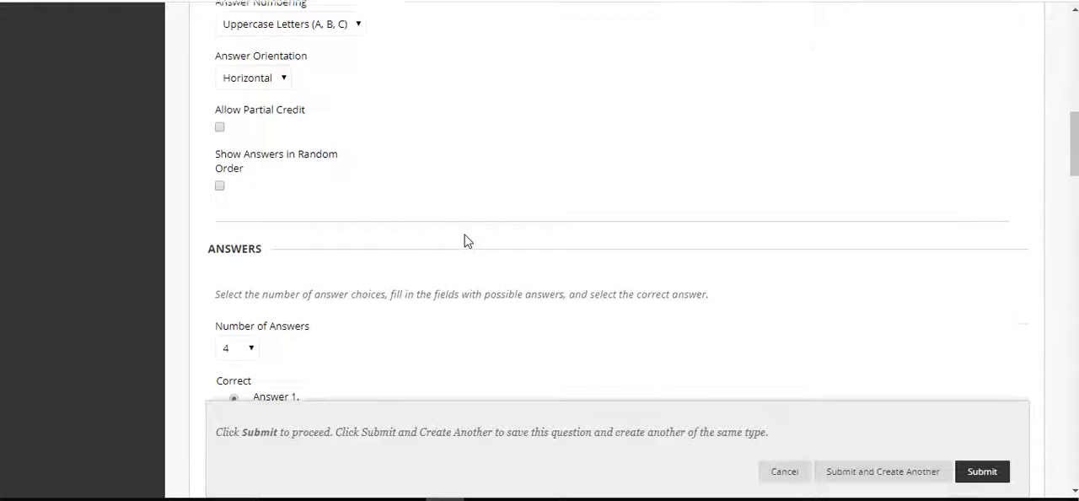
pyautogui.scroll(-2, 474, 125)
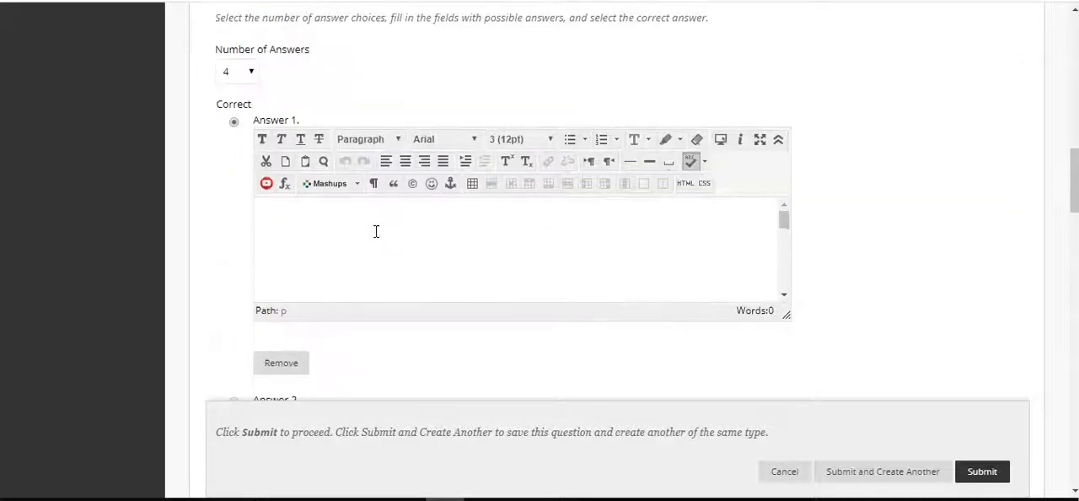
pyautogui.click(368, 243)
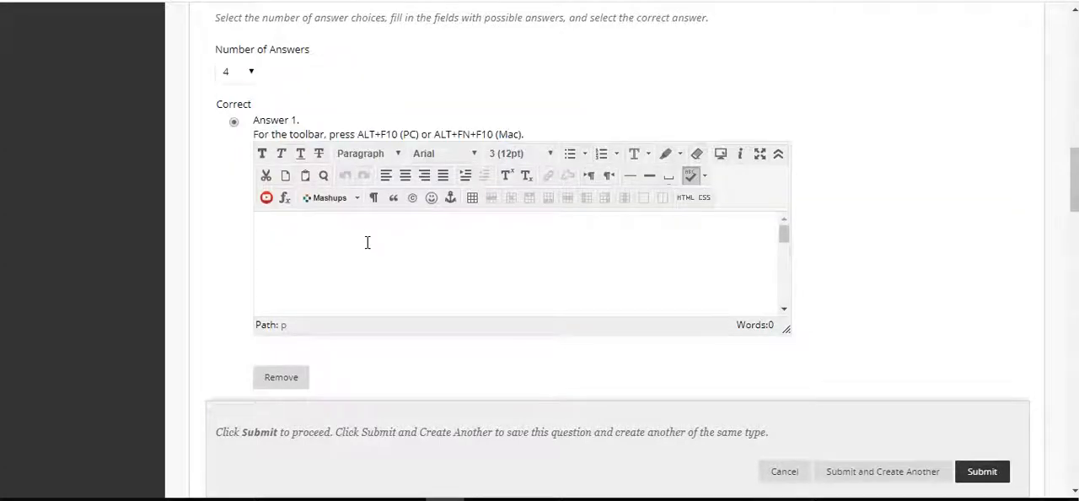
pyautogui.write('United Sat')
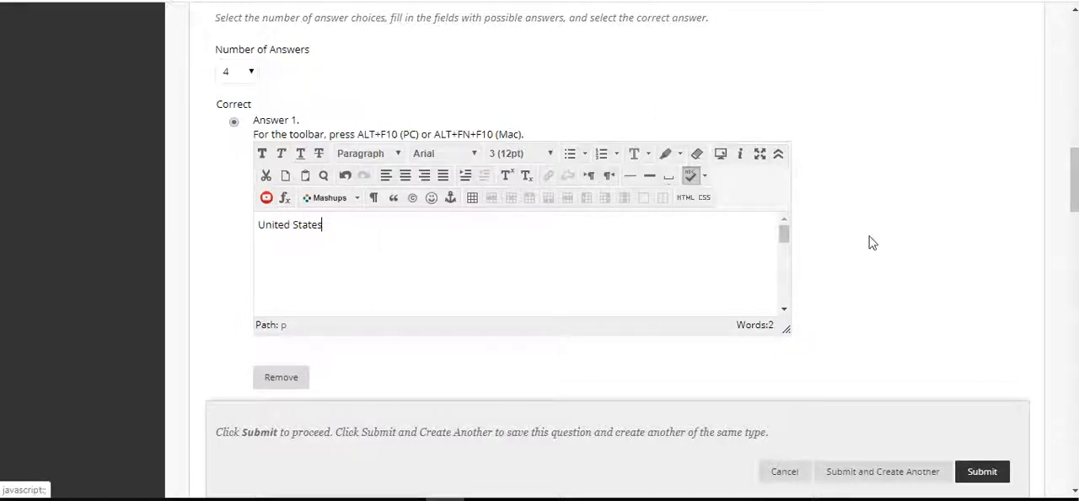
pyautogui.scroll(-4, 872, 243)
pyautogui.click(561, 250)
pyautogui.write('Japan')
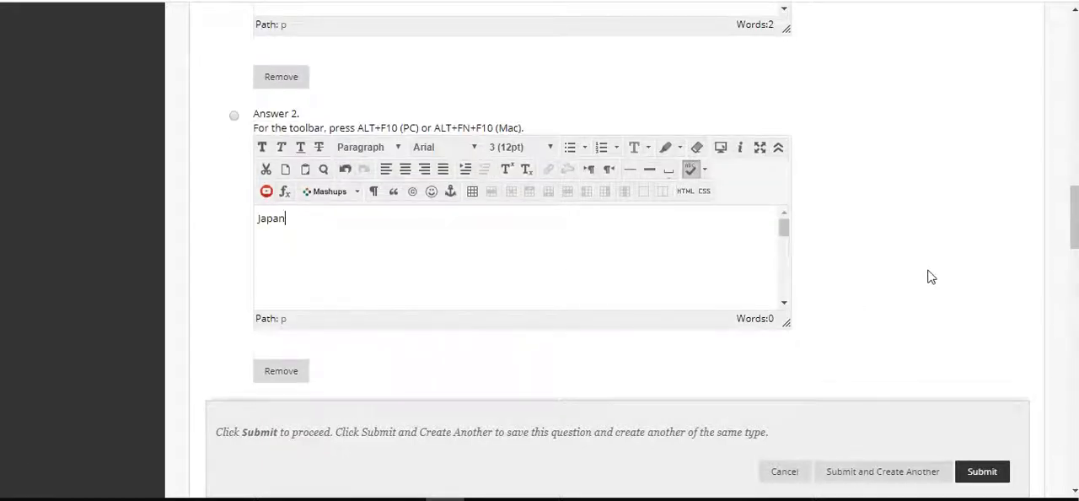
# Enter "China" as the text of Answer 3 and mark it as the correct answer
pyautogui.scroll(-4, 931, 278)
pyautogui.click(601, 291)
pyautogui.write('Chin')
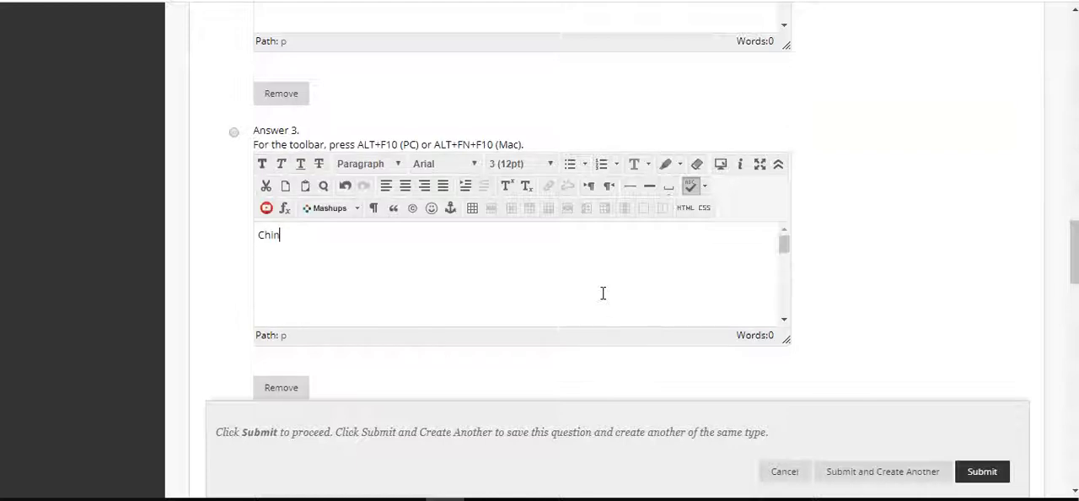
pyautogui.click(233, 132)
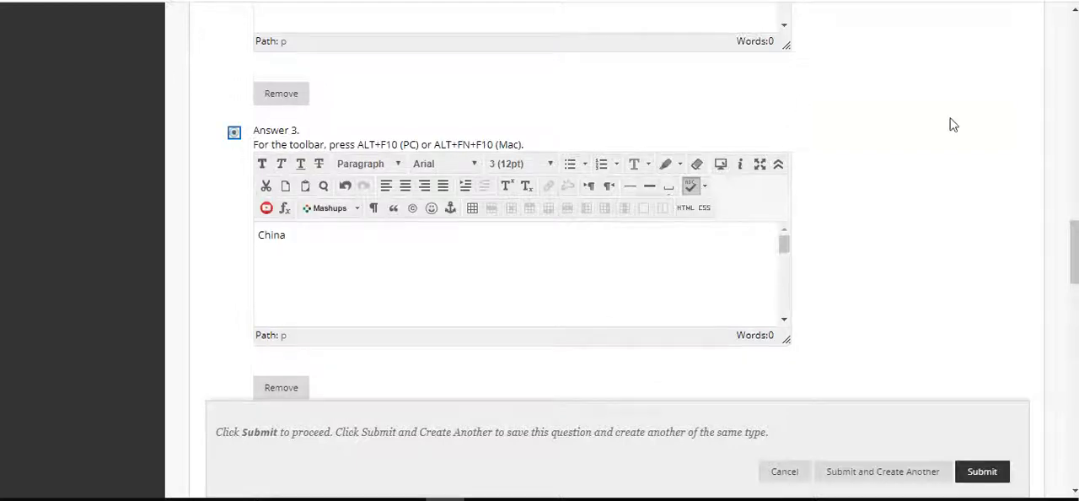
# Check the passage in the question's article text about where the first case of the pandemic appeared
pyautogui.scroll(10, 952, 125)
pyautogui.scroll(5, 953, 125)
pyautogui.scroll(2, 646, 242)
pyautogui.scroll(3, 648, 241)
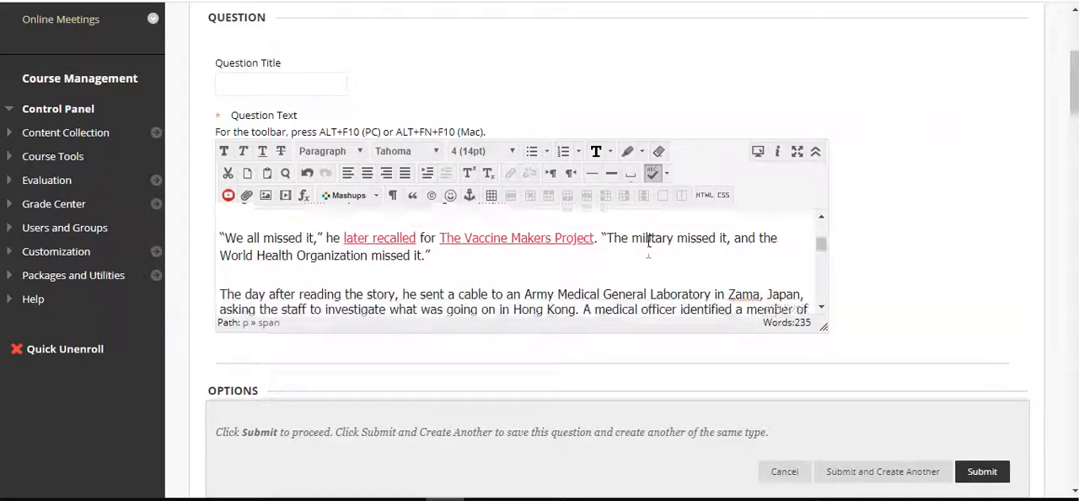
pyautogui.scroll(3, 648, 241)
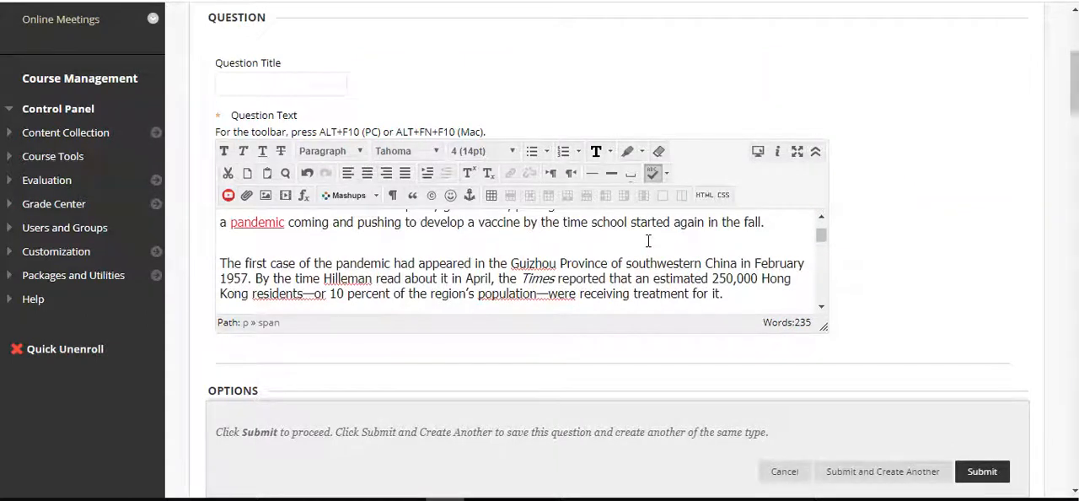
# Enter "North Korea" as the text of Answer 4
pyautogui.scroll(-5, 648, 241)
pyautogui.scroll(-15, 935, 261)
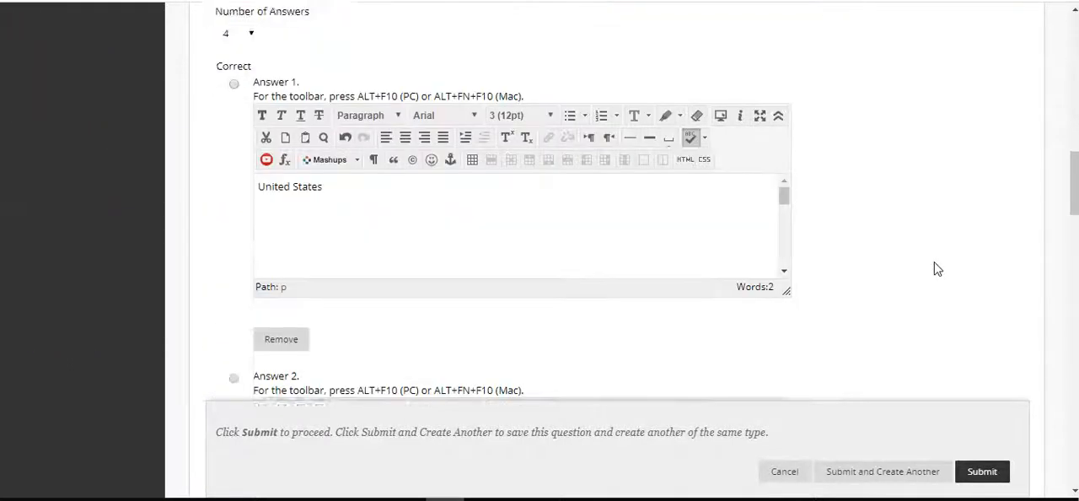
pyautogui.scroll(-4, 935, 268)
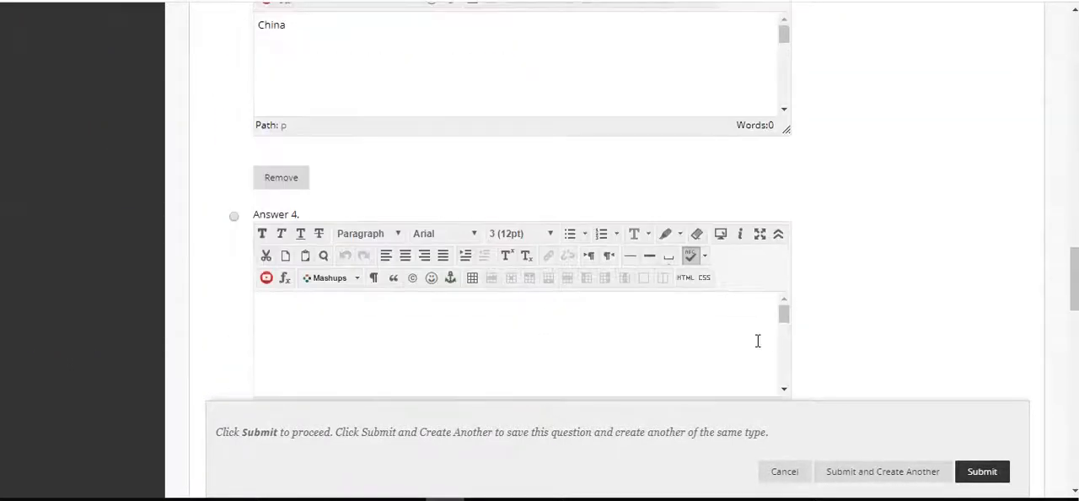
pyautogui.click(733, 341)
pyautogui.write('North Lorea')
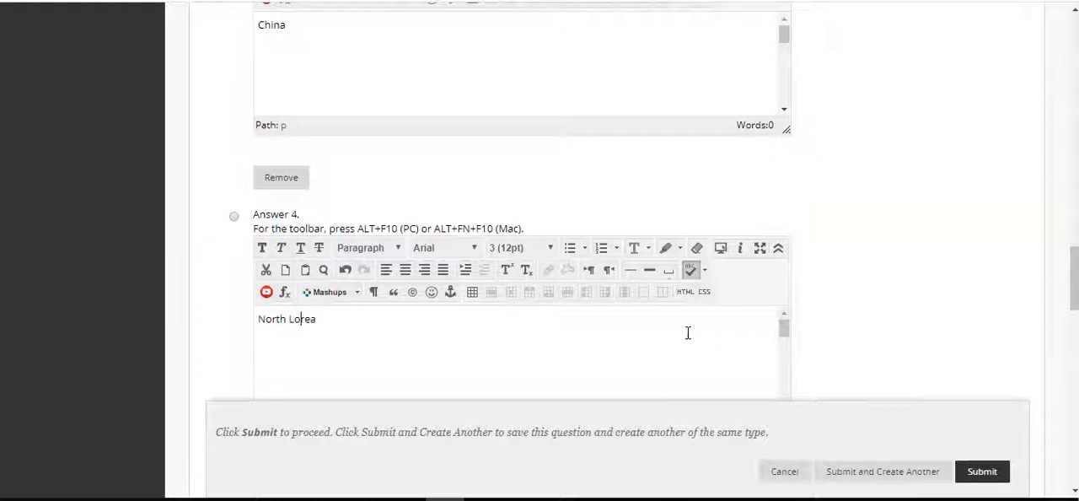
pyautogui.press('BackSpace')
pyautogui.write('Korea')
# Format the Answer 4 text "North Korea" in Tahoma, size 4 (14pt)
pyautogui.hotkey('ctrl', 'a')
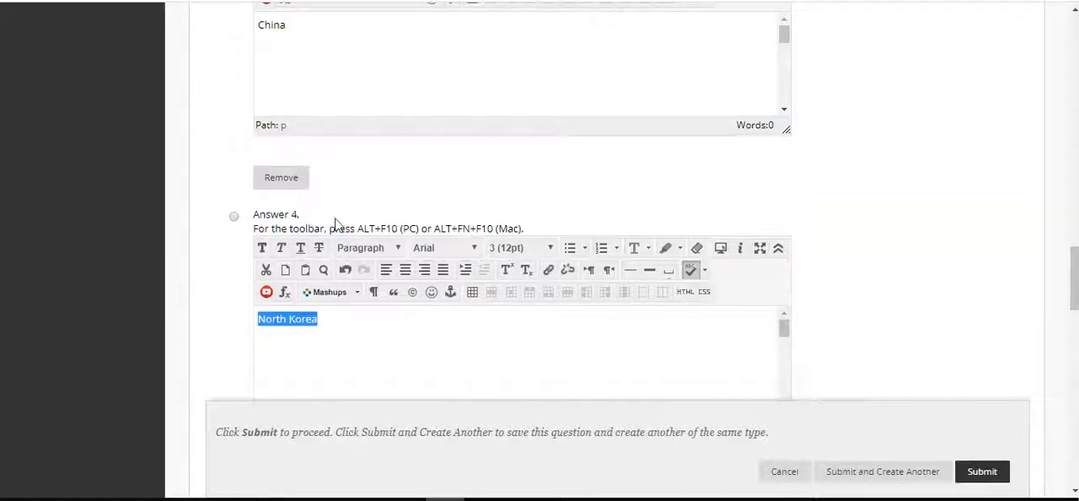
pyautogui.click(465, 250)
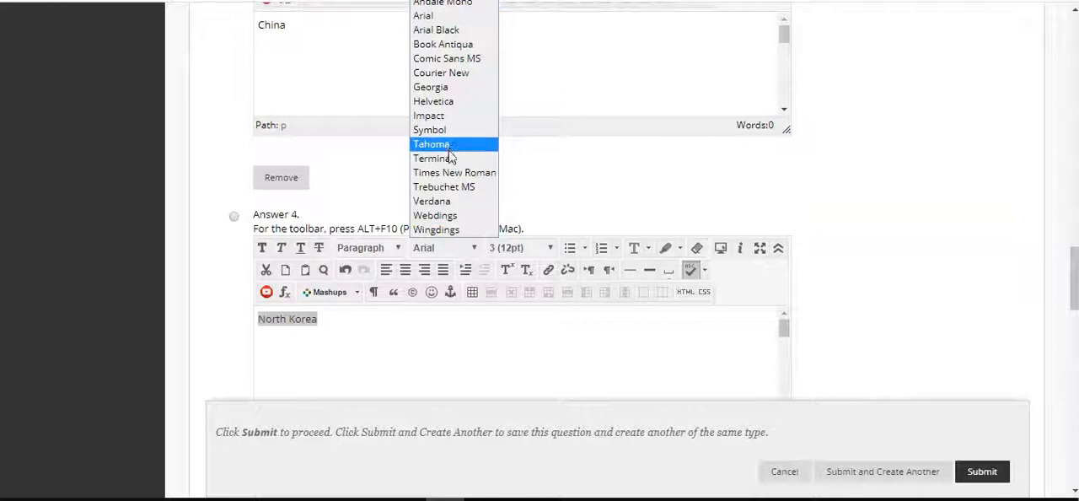
pyautogui.click(450, 150)
pyautogui.click(540, 250)
pyautogui.click(524, 326)
# Format the Answer 3 text "China" in Tahoma, size 4 (14pt)
pyautogui.scroll(3, 831, 224)
pyautogui.click(486, 264)
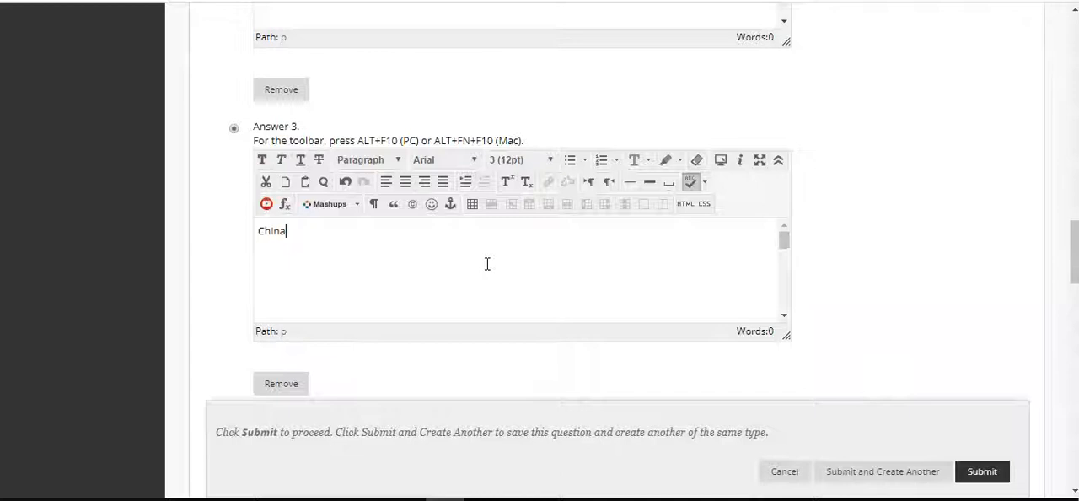
pyautogui.hotkey('ctrl', 'a')
pyautogui.click(440, 163)
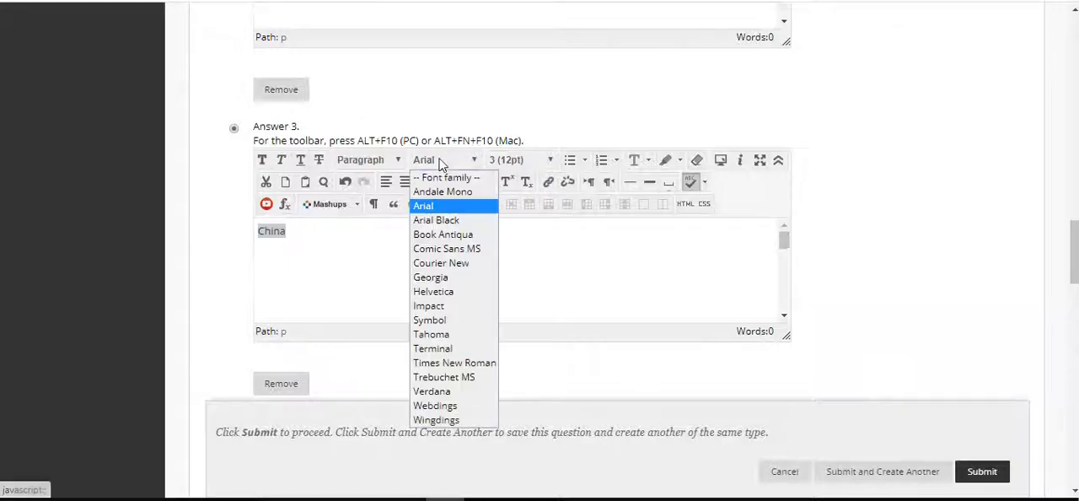
pyautogui.click(453, 335)
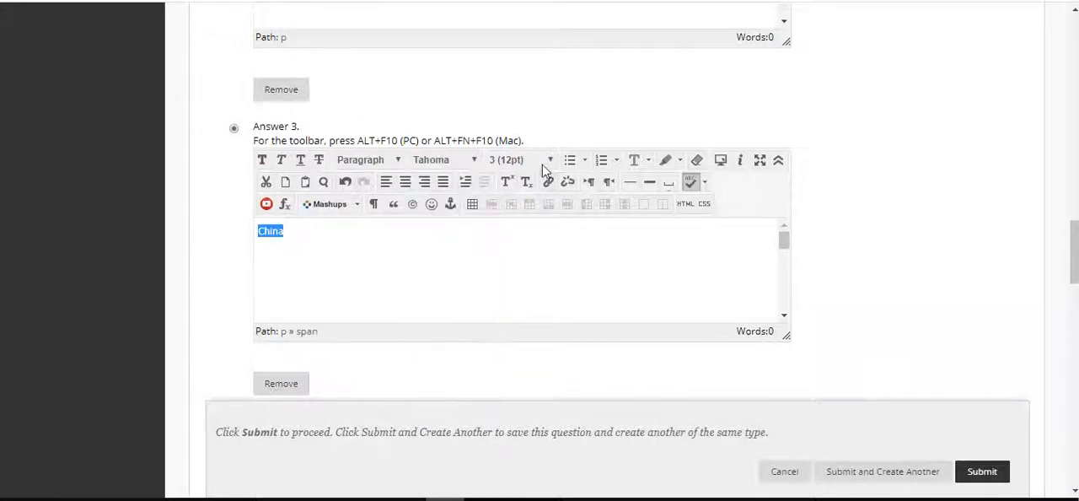
pyautogui.click(545, 160)
pyautogui.click(542, 233)
# Format the Answer 2 text "Japan" in Tahoma, size 4 (14pt)
pyautogui.scroll(2, 849, 243)
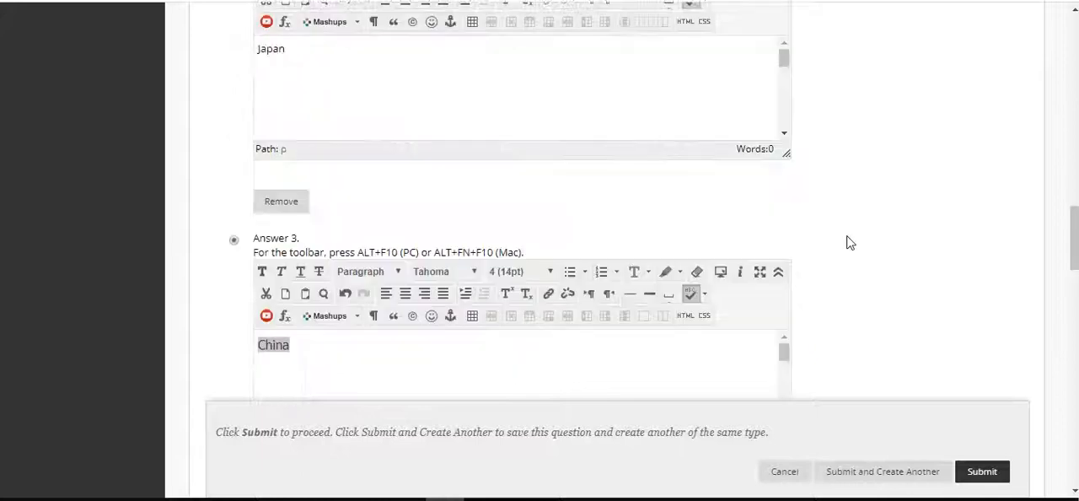
pyautogui.scroll(1, 849, 243)
pyautogui.click(422, 193)
pyautogui.hotkey('ctrl', 'a')
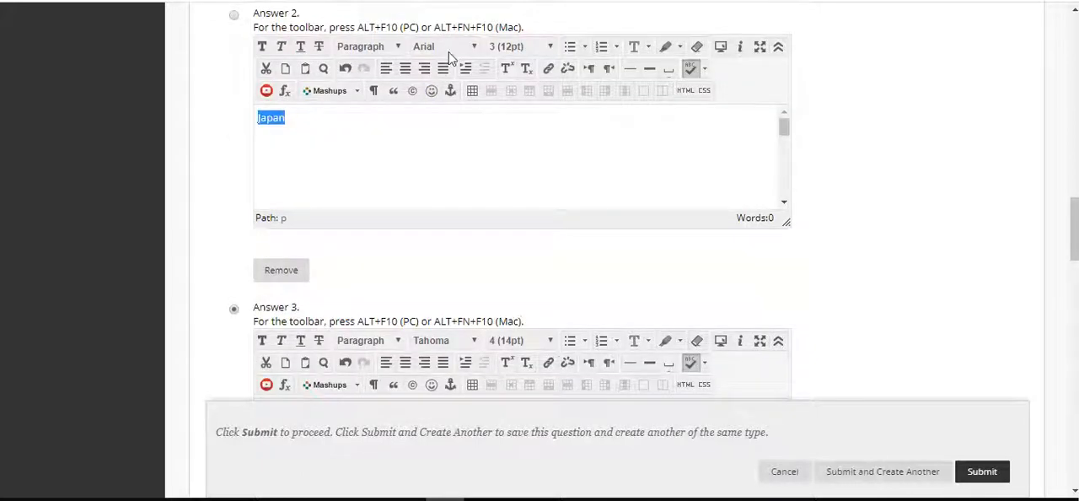
pyautogui.click(448, 50)
pyautogui.click(455, 221)
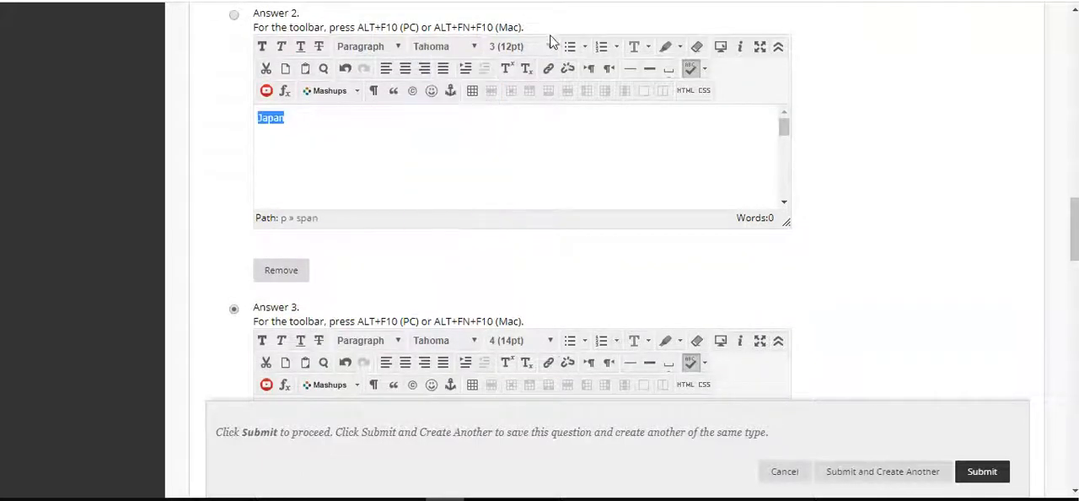
pyautogui.click(550, 46)
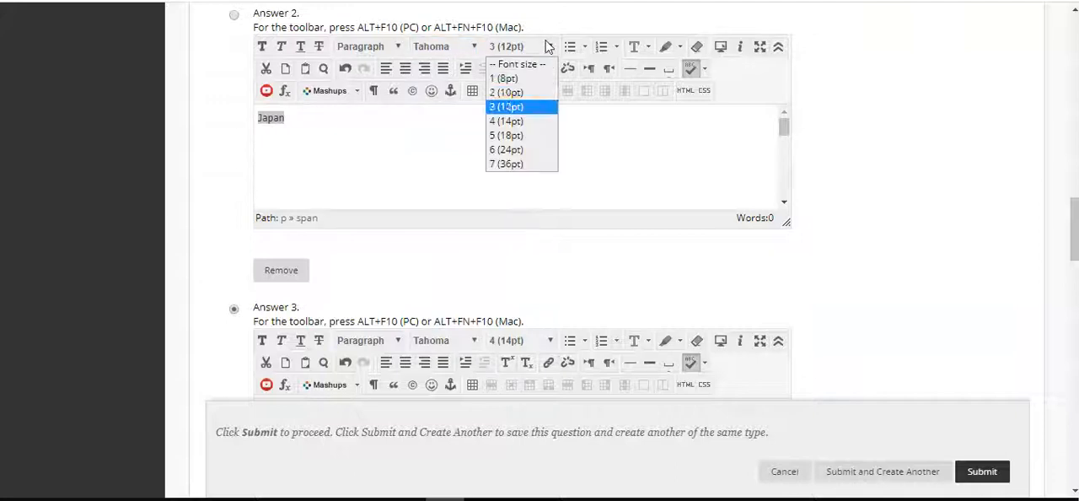
pyautogui.click(535, 123)
pyautogui.click(408, 127)
# Format the Answer 1 text "United States" in Tahoma, size 4 (14pt)
pyautogui.scroll(3, 408, 127)
pyautogui.tripleClick(408, 127)
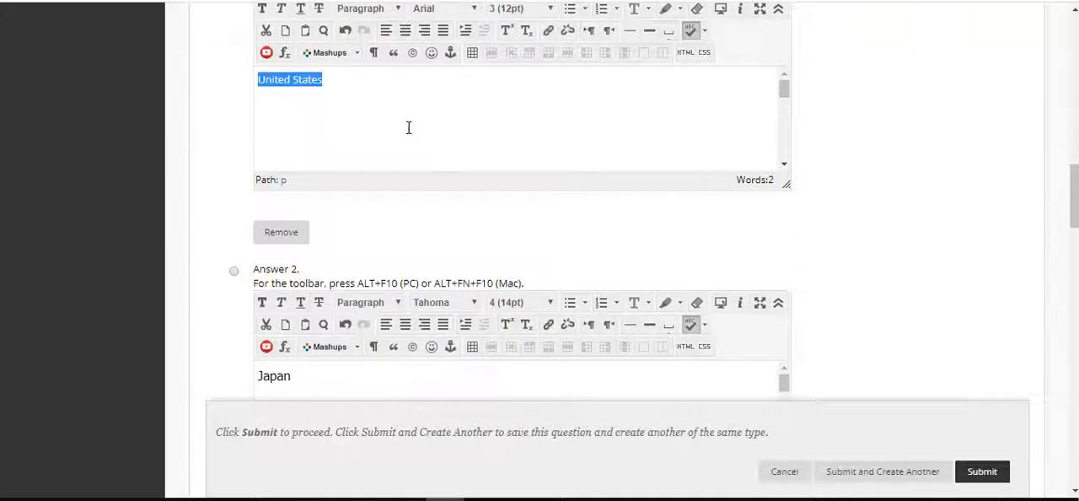
pyautogui.click(480, 6)
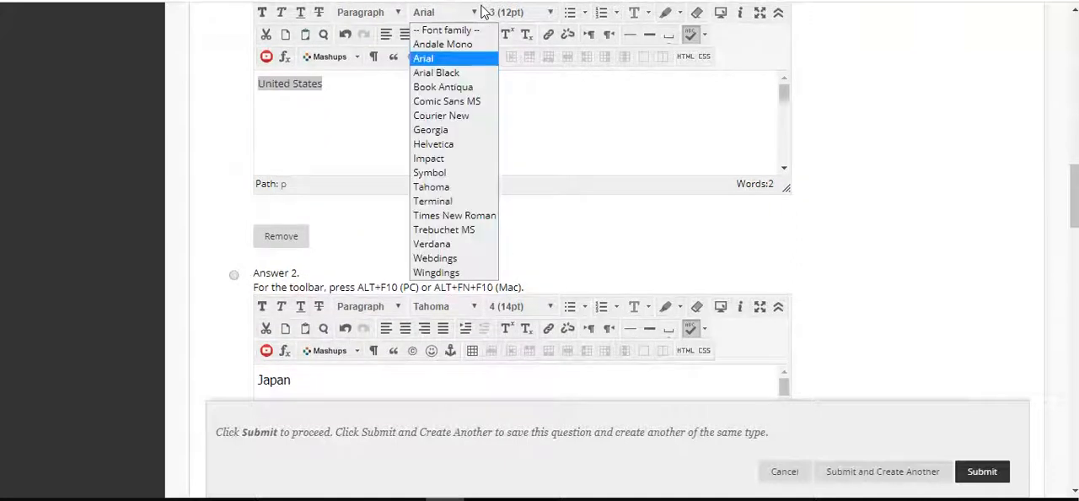
pyautogui.click(460, 187)
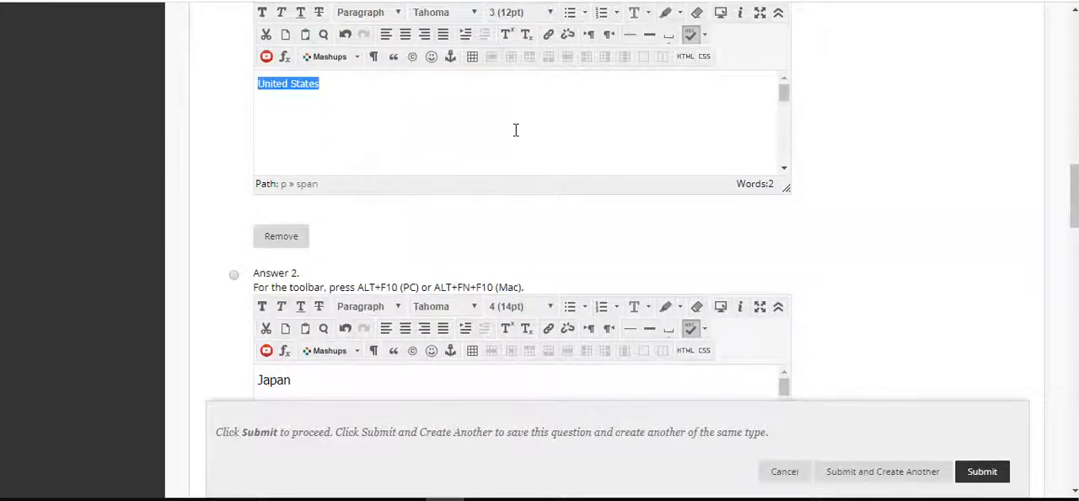
pyautogui.click(548, 13)
pyautogui.click(533, 94)
pyautogui.click(446, 95)
# Enter "Great job. Obviously you've been doing your reading." as the correct response feedback
pyautogui.scroll(2, 787, 264)
pyautogui.scroll(-7, 789, 264)
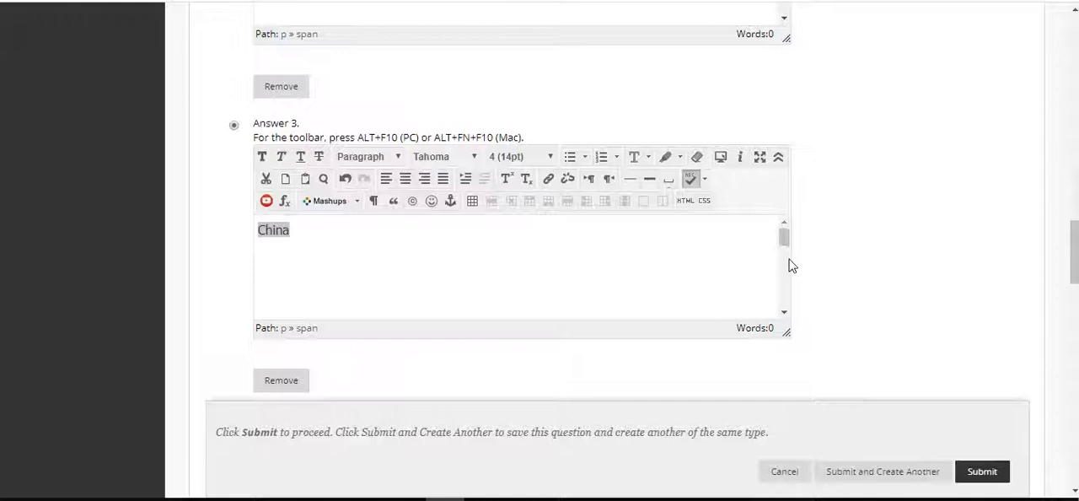
pyautogui.click(653, 250)
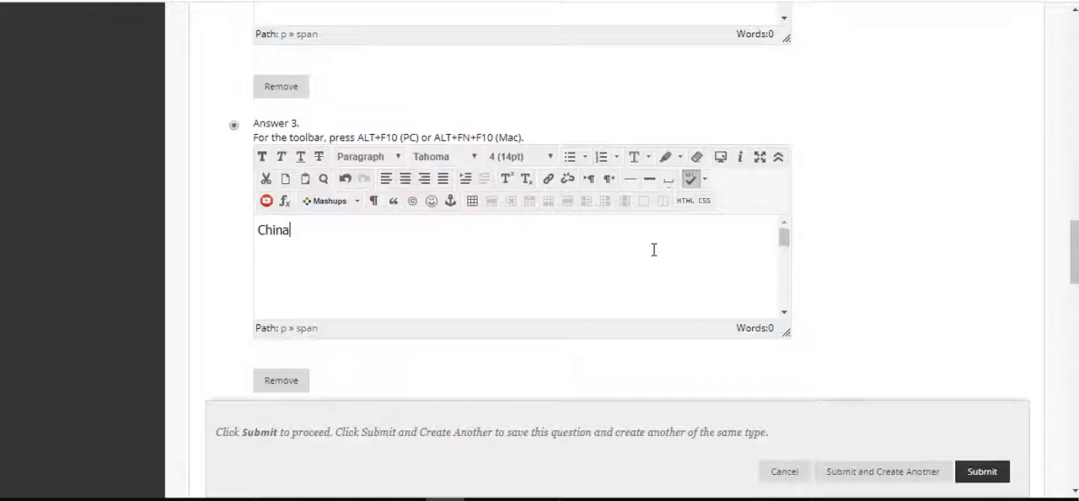
pyautogui.scroll(-3, 910, 221)
pyautogui.scroll(-5, 910, 222)
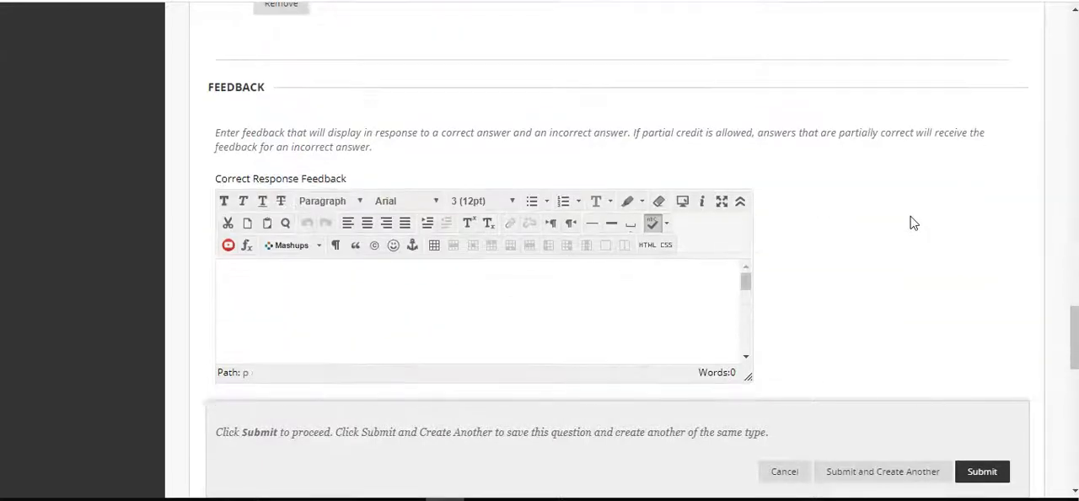
pyautogui.click(522, 264)
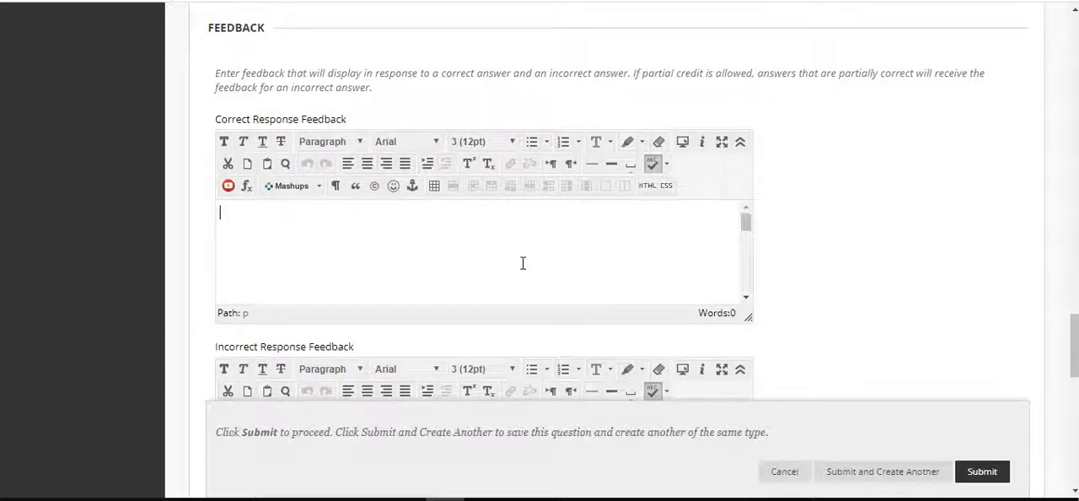
pyautogui.write('Great job')
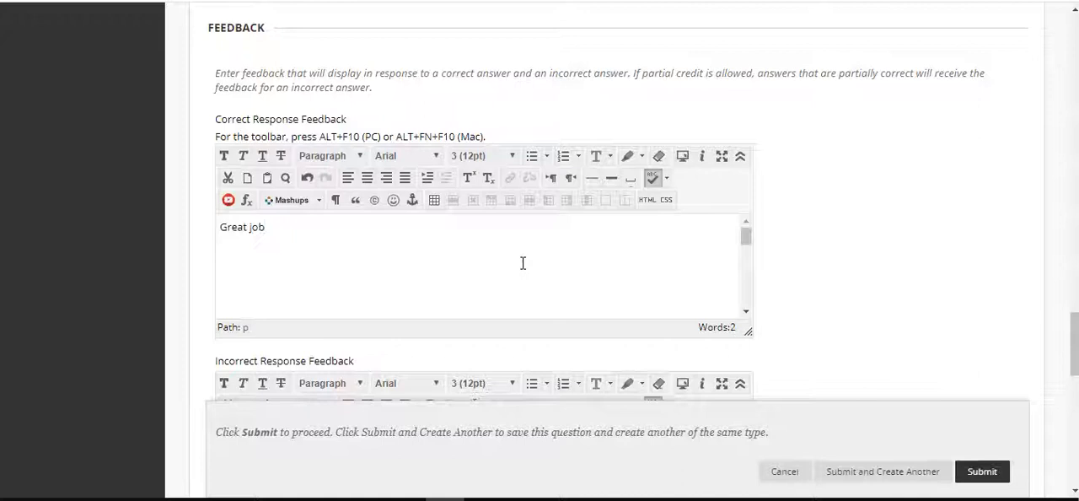
pyautogui.write(".  Obviously you've been doing you")
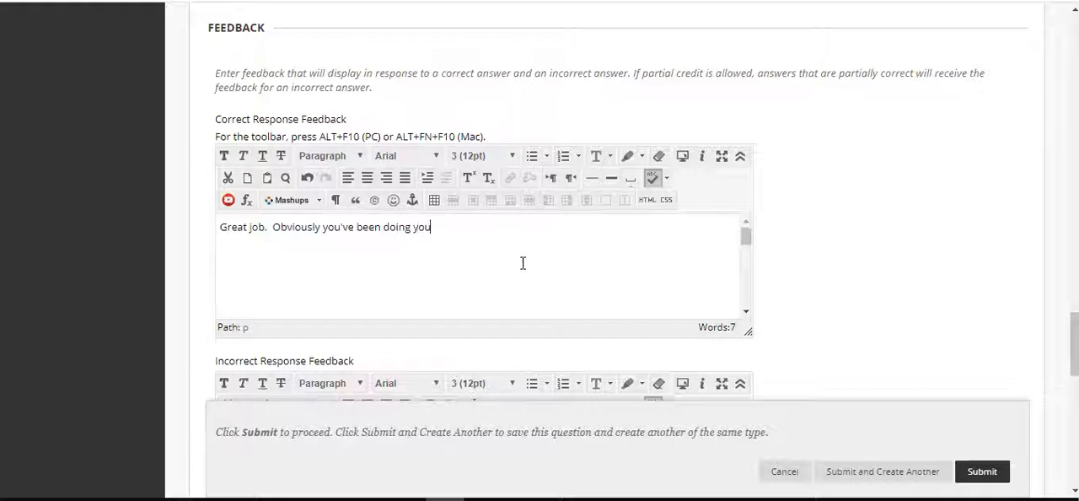
pyautogui.write('r reading.')
# Format the correct response feedback text in Tahoma, size 4 (14pt)
pyautogui.hotkey('ctrl', 'a')
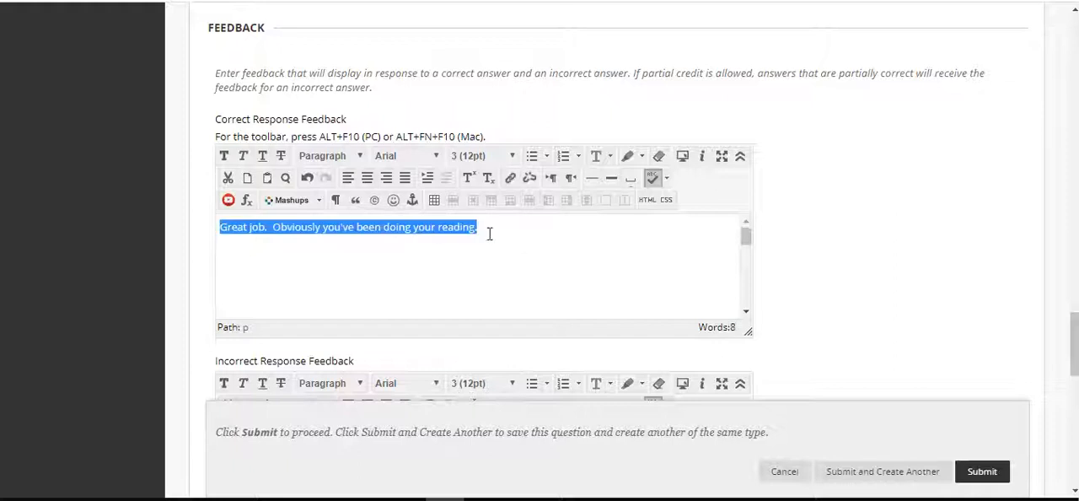
pyautogui.click(420, 155)
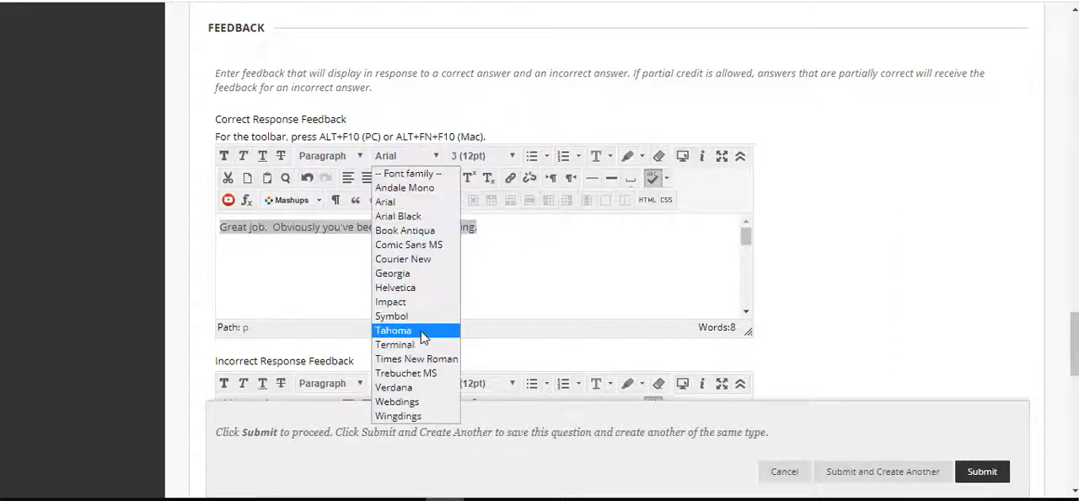
pyautogui.click(392, 329)
pyautogui.click(501, 156)
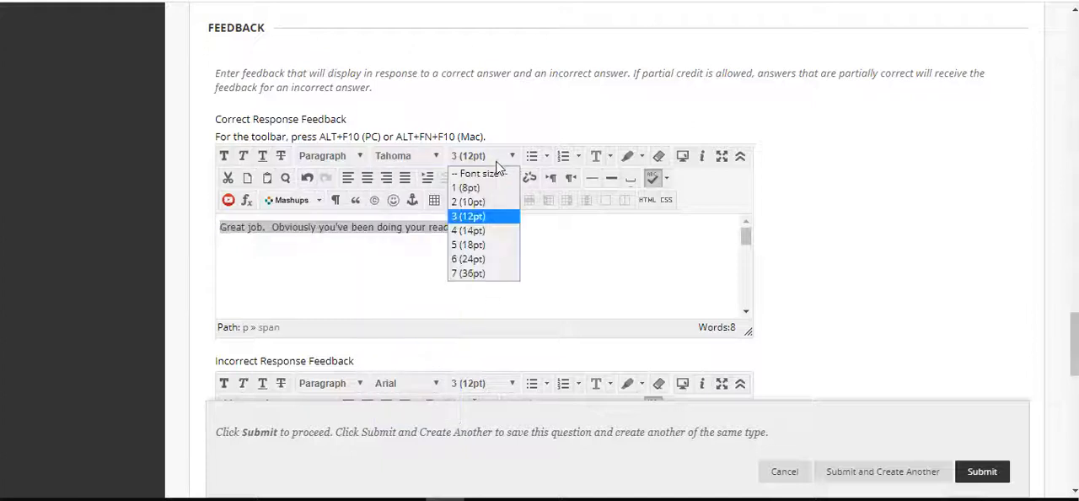
pyautogui.click(496, 231)
# End the correct response feedback with an exclamation mark in place of the period after "reading"
pyautogui.click(560, 242)
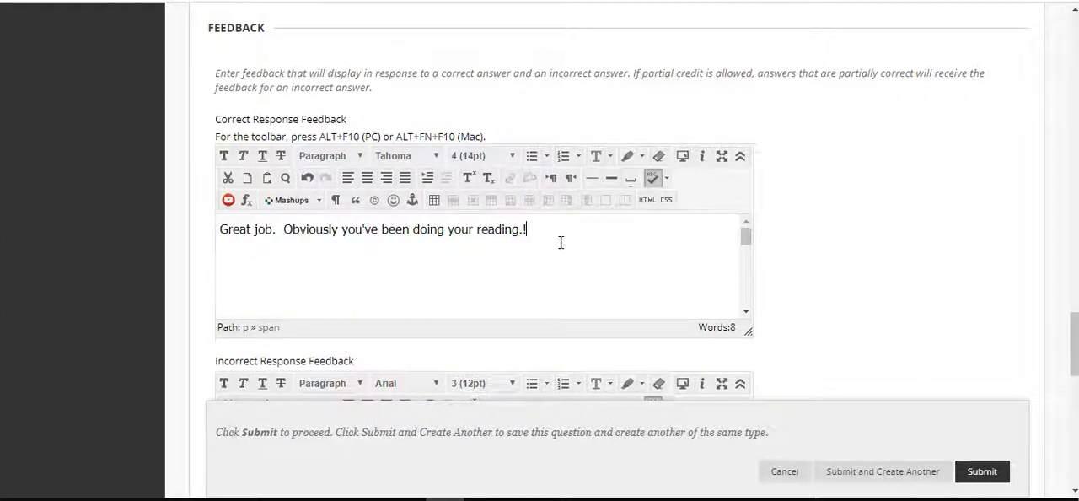
pyautogui.scroll(-3, 798, 267)
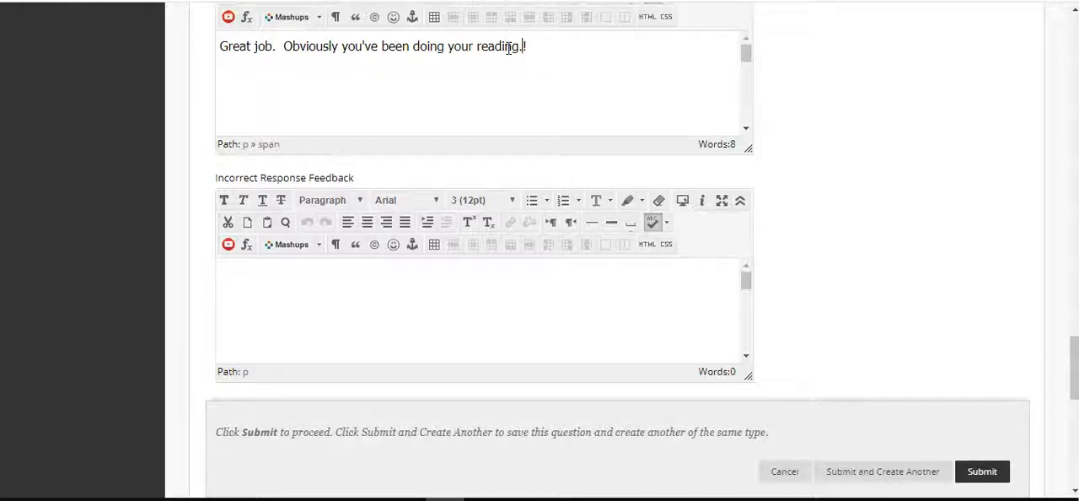
pyautogui.press('BackSpace')
# Enter "Sorry, incorrect. Please look back at the article and look for details about where the pandemic began." as the incorrect response feedback
pyautogui.scroll(-1, 831, 119)
pyautogui.click(477, 205)
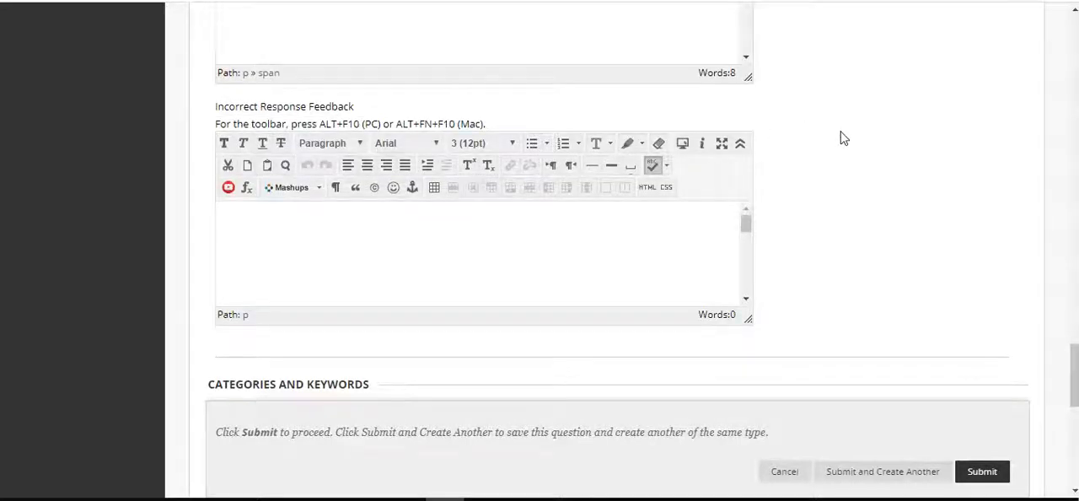
pyautogui.write('Sorry, inc')
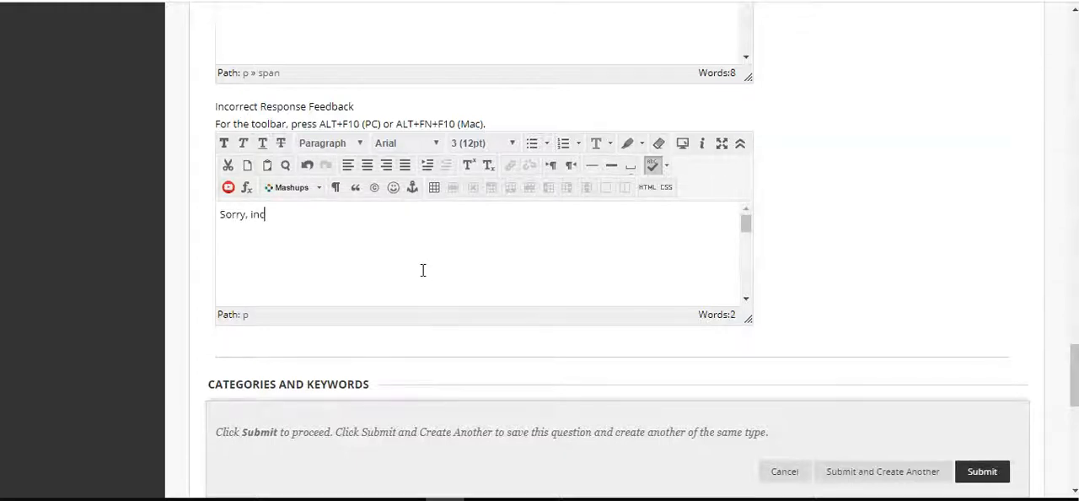
pyautogui.write('orrect. Please look back at the article an')
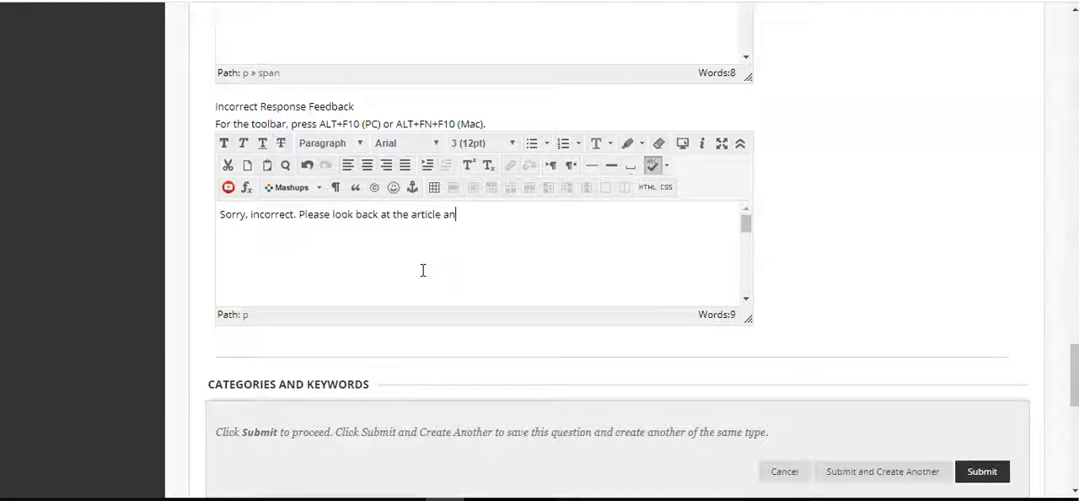
pyautogui.write('d look for ')
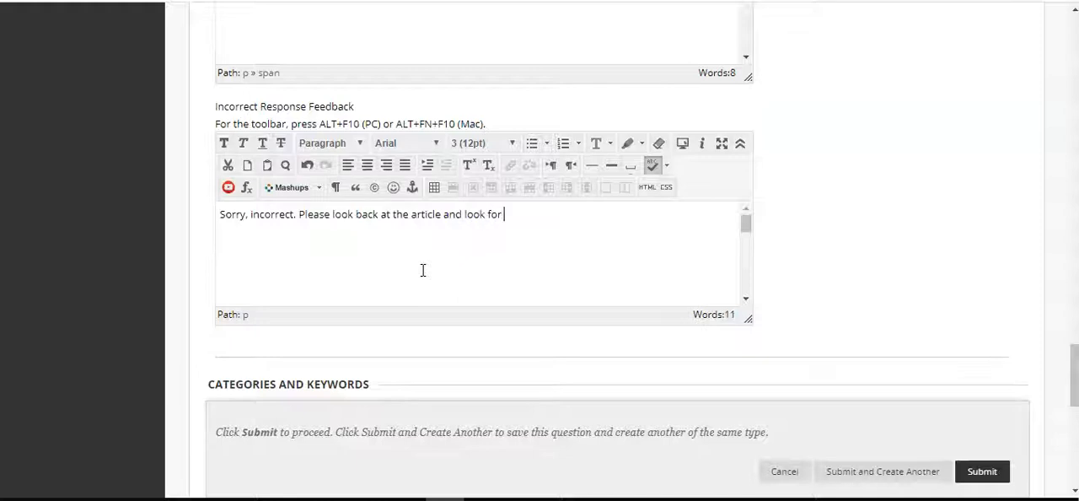
pyautogui.write('details about wher')
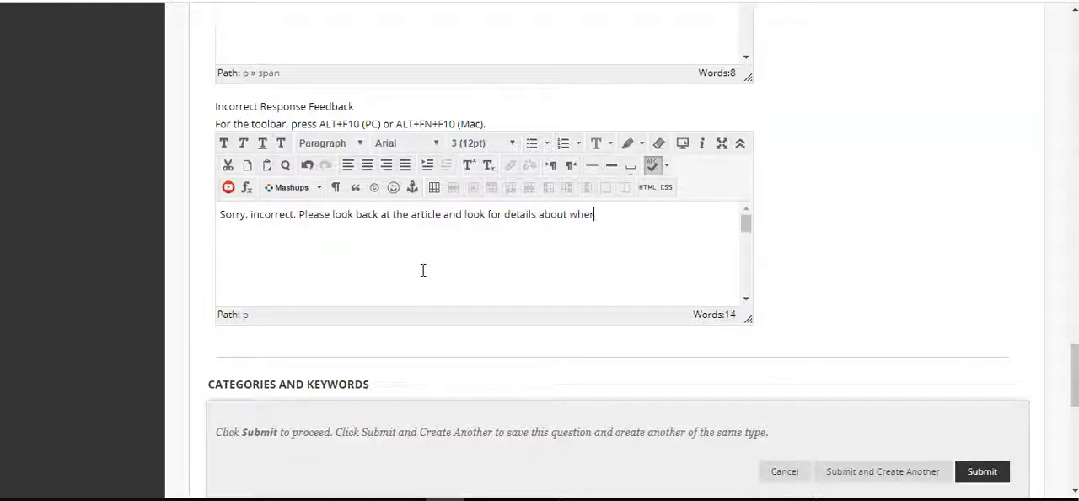
pyautogui.write('e the panoemic began.')
# Format the incorrect response feedback text in Tahoma, size 4 (14pt)
pyautogui.hotkey('ctrl', 'a')
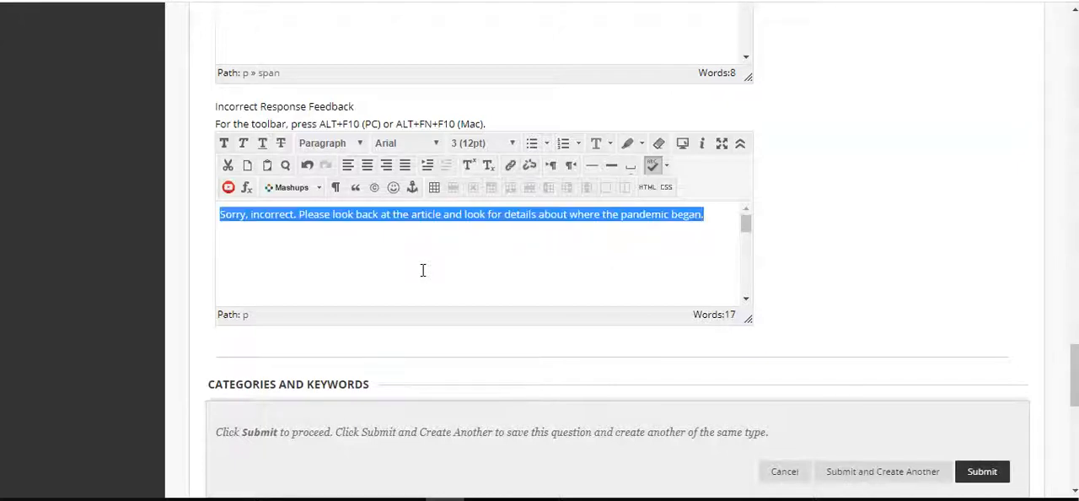
pyautogui.click(484, 145)
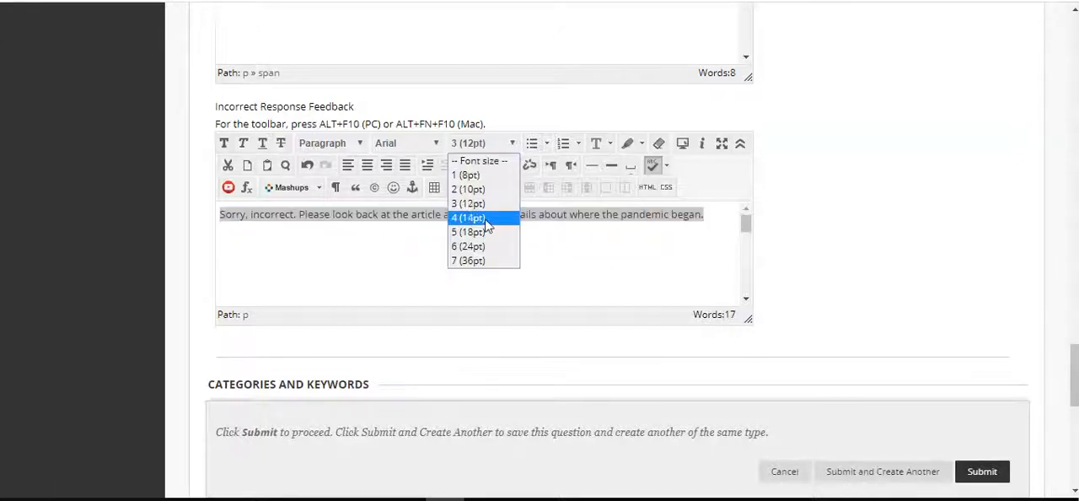
pyautogui.click(484, 218)
pyautogui.click(412, 146)
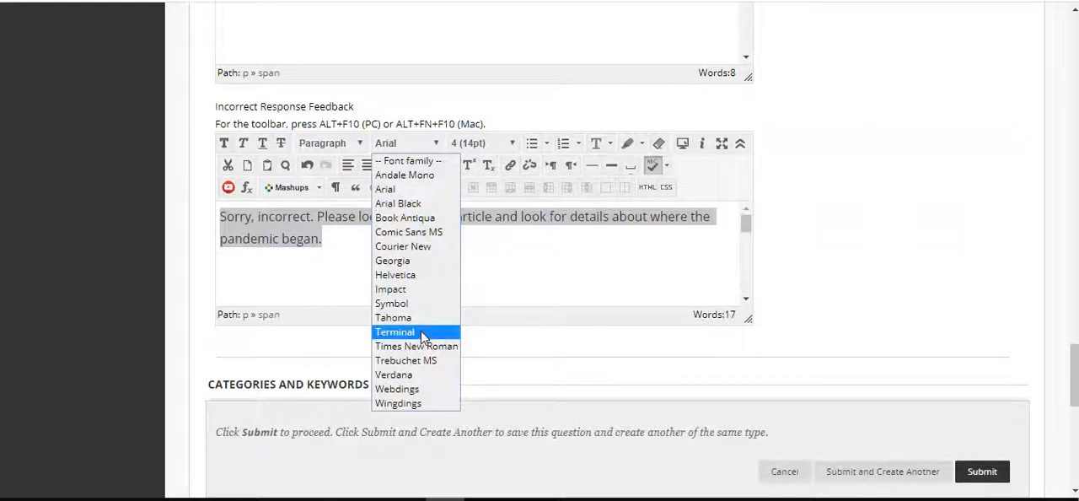
pyautogui.click(414, 316)
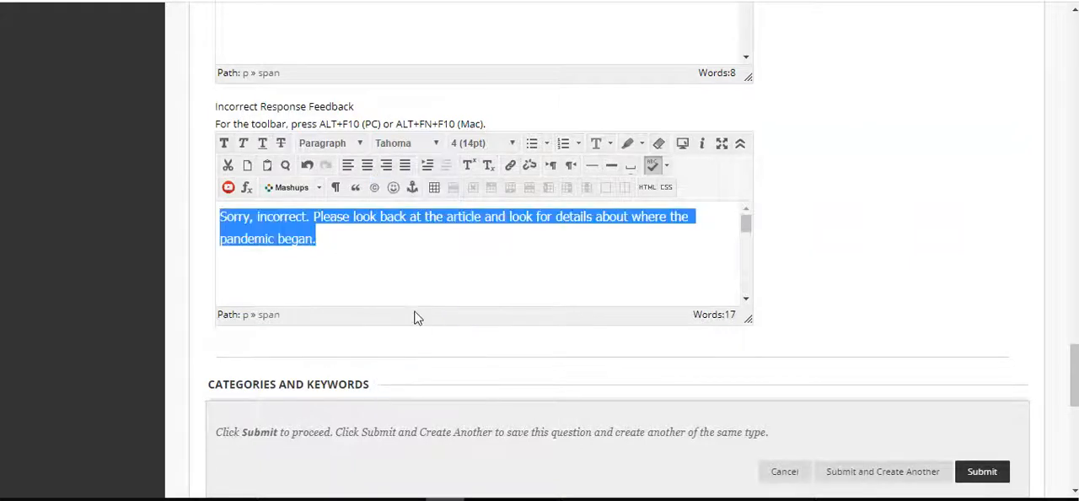
pyautogui.click(423, 252)
# Add the category "pandemic" to the question
pyautogui.scroll(-3, 822, 229)
pyautogui.scroll(-1, 822, 229)
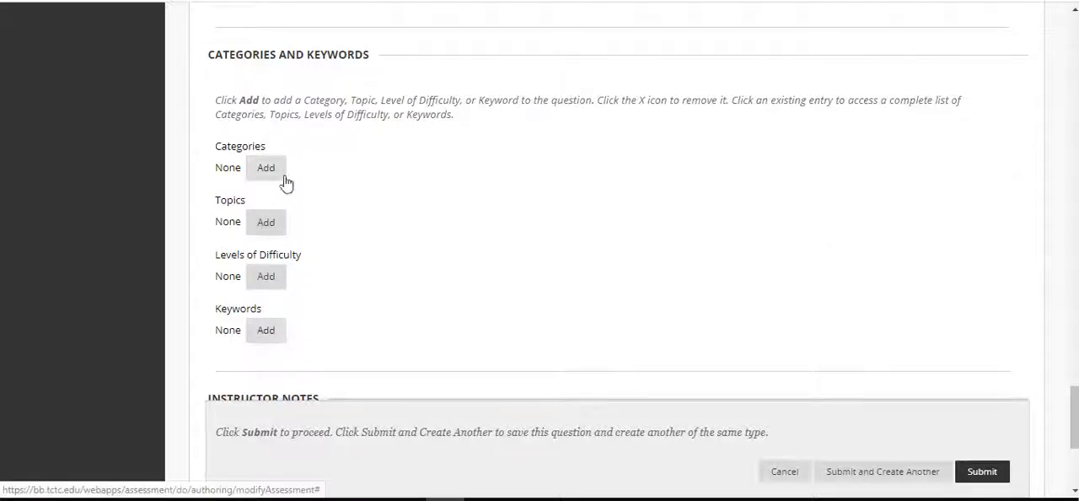
pyautogui.scroll(-1, 348, 279)
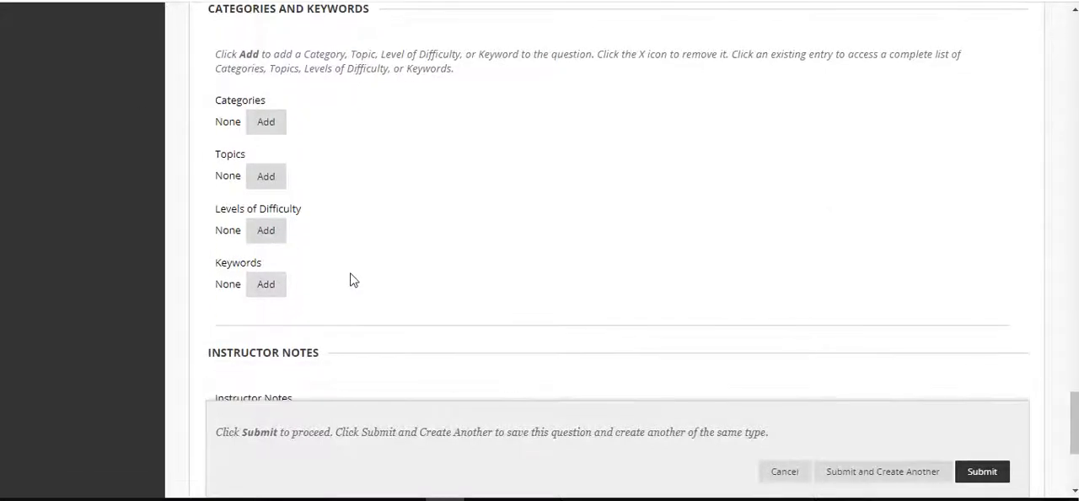
pyautogui.click(274, 126)
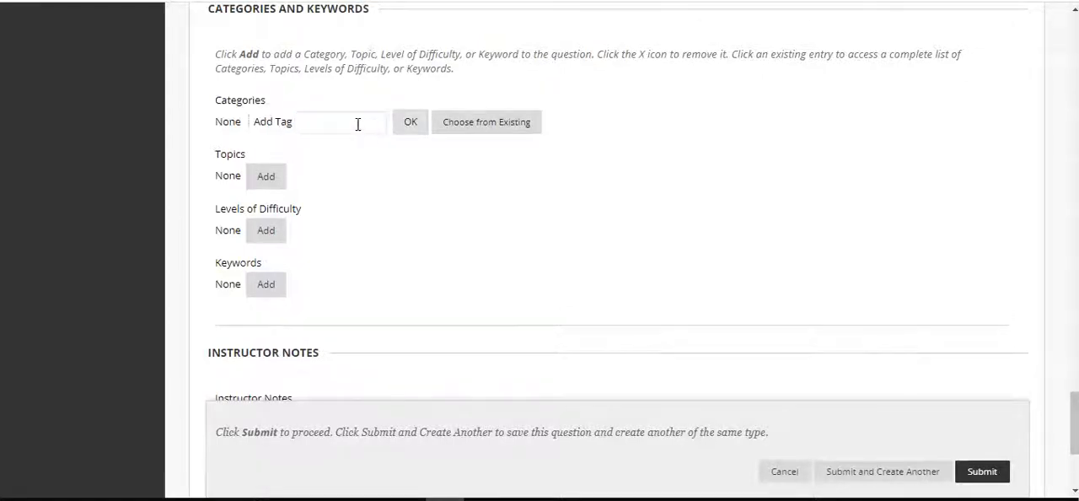
pyautogui.write('pandemic')
pyautogui.click(409, 125)
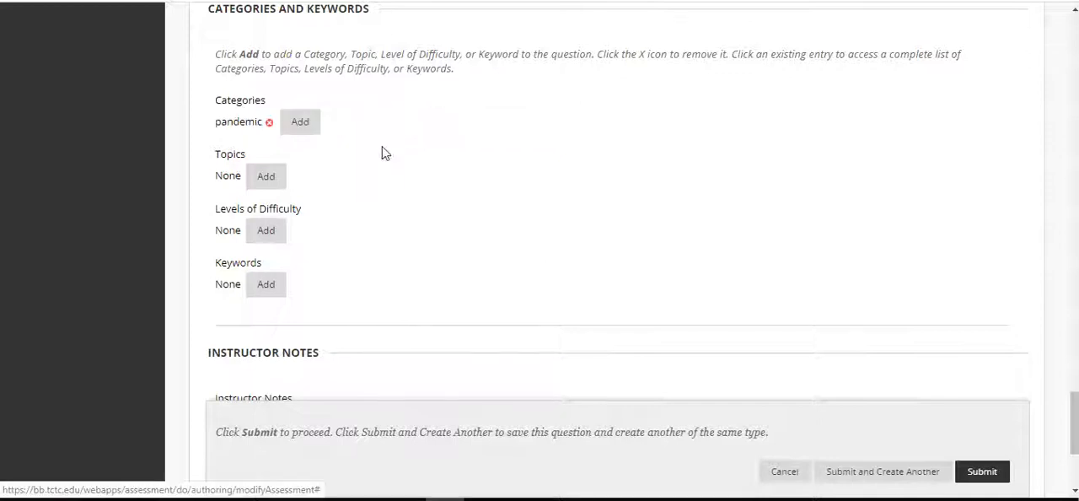
# Add the topic "world health" and the difficulty level "easy" to the question
pyautogui.click(274, 187)
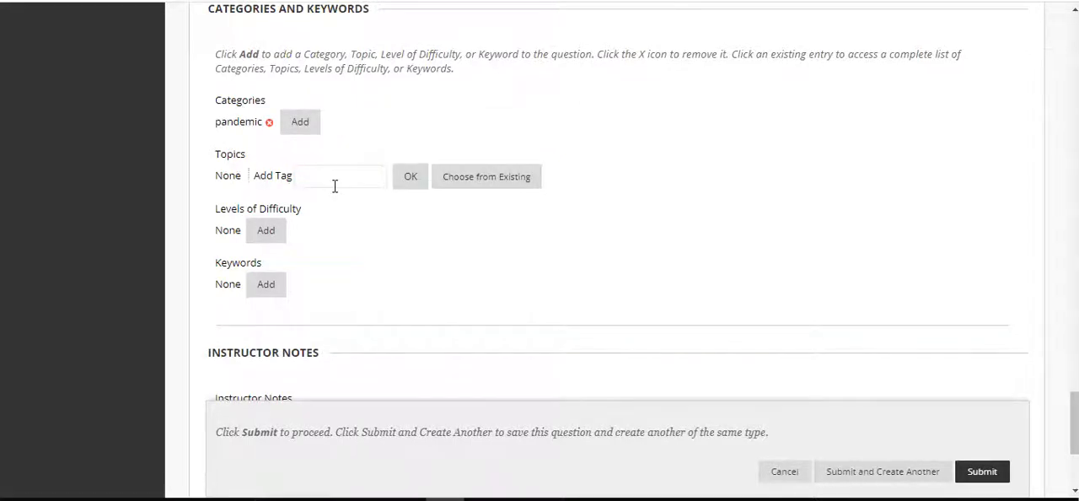
pyautogui.write('world health')
pyautogui.click(412, 182)
pyautogui.click(268, 233)
pyautogui.write('easy')
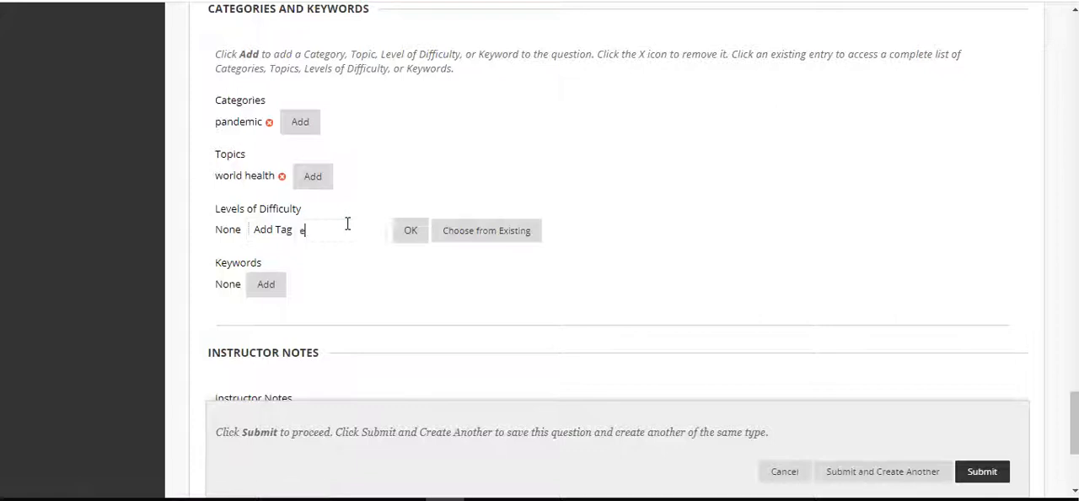
pyautogui.click(402, 232)
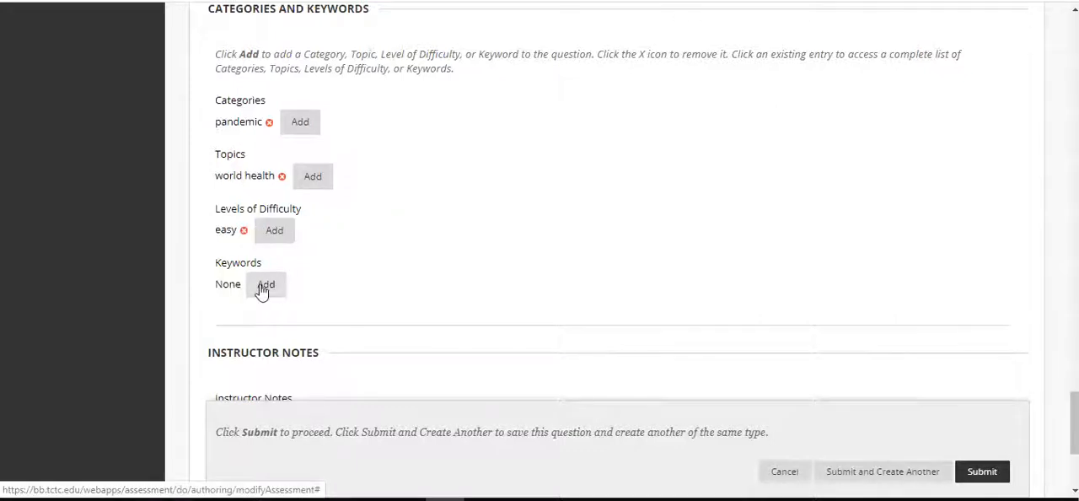
# Add the keywords "China", "pandemic" and "flu" to the question
pyautogui.click(265, 284)
pyautogui.write('China')
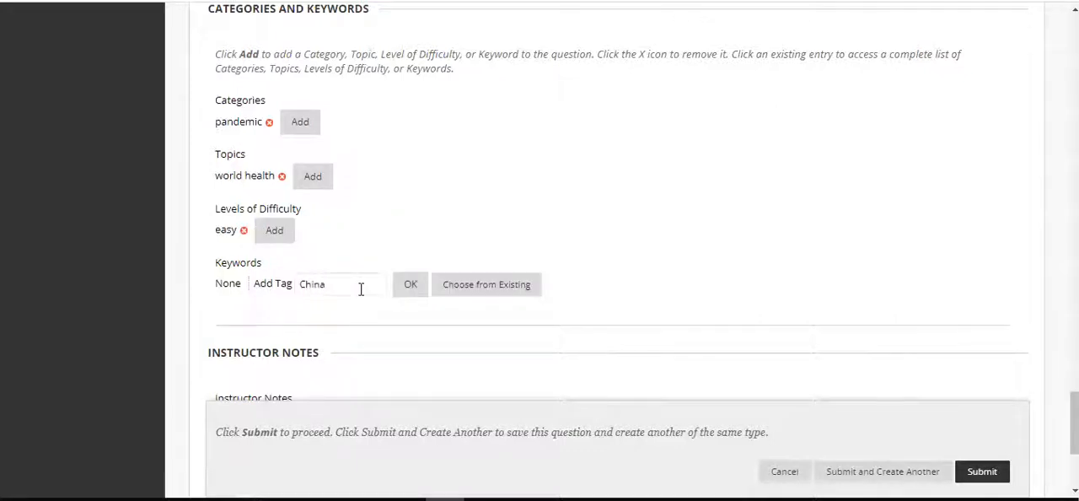
pyautogui.click(408, 289)
pyautogui.click(283, 287)
pyautogui.write('pandemic')
pyautogui.click(424, 286)
pyautogui.click(341, 288)
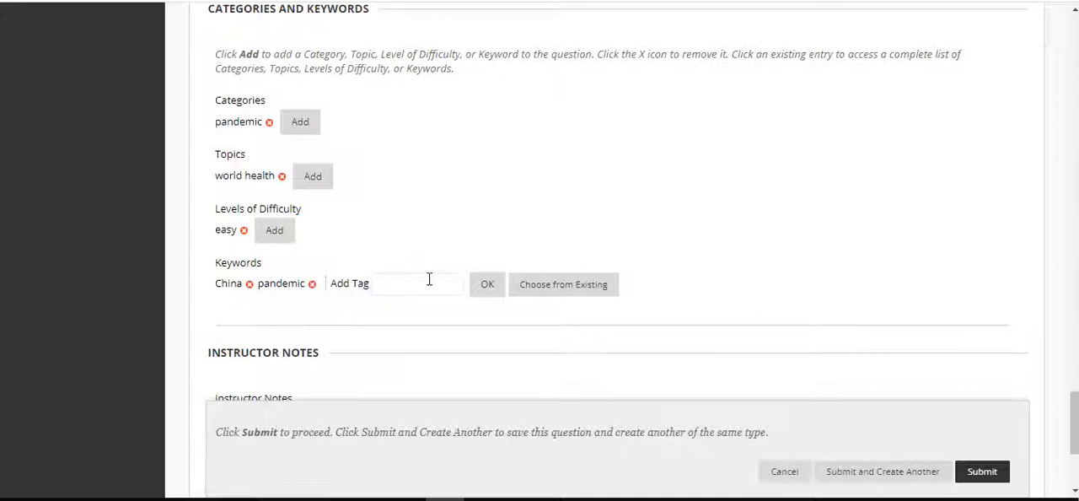
pyautogui.click(486, 287)
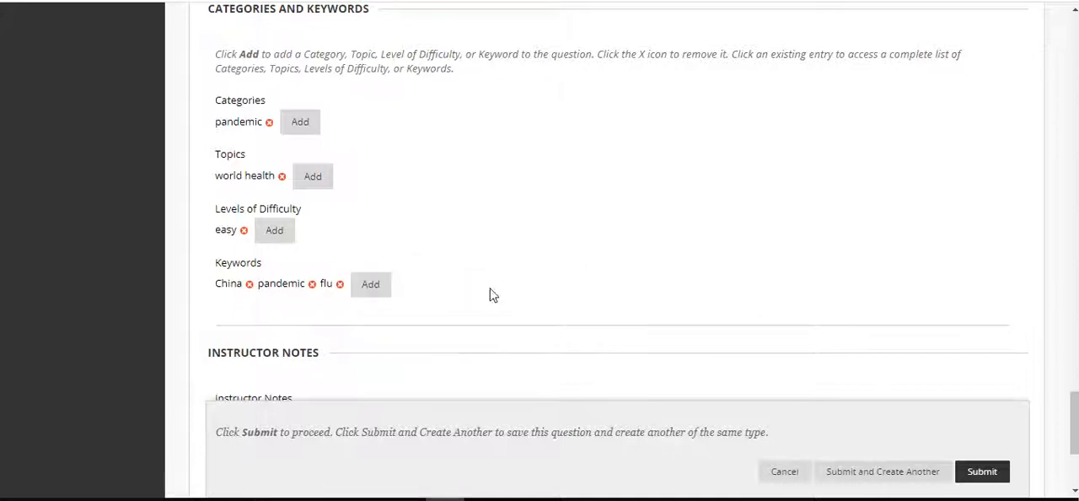
pyautogui.click(370, 287)
pyautogui.write('sread')
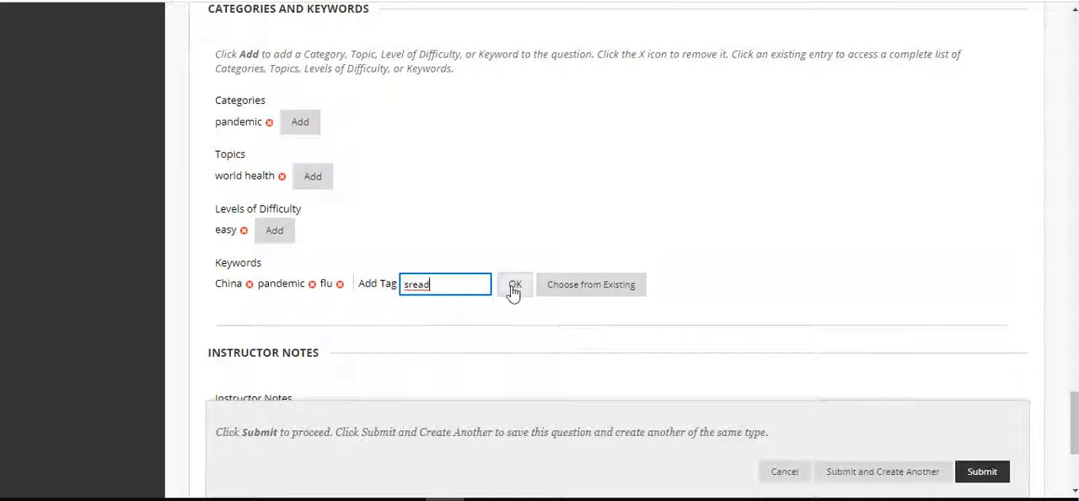
pyautogui.click(512, 287)
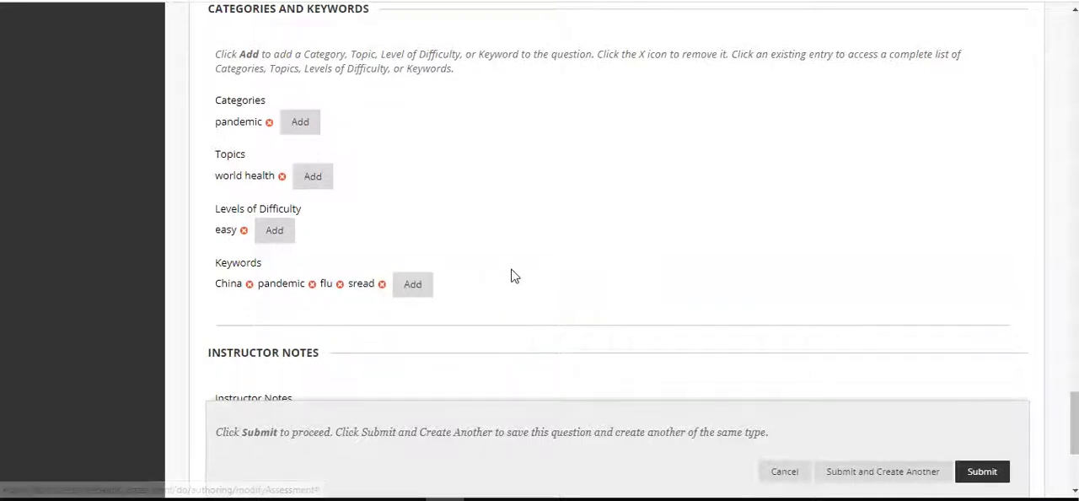
pyautogui.click(381, 284)
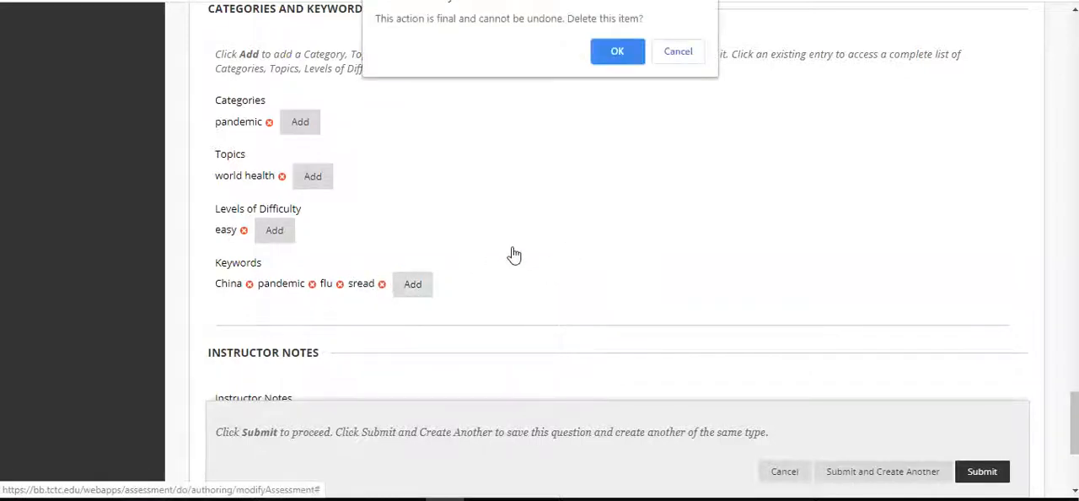
pyautogui.click(628, 50)
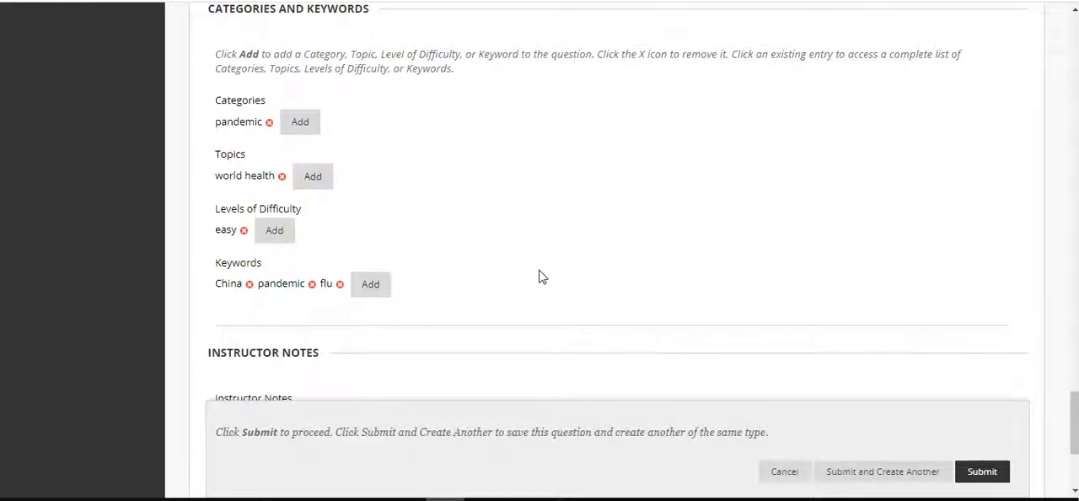
# Enter the instructor note "See Unit 1 Session 3 notes for details on this question." and submit the question
pyautogui.scroll(-3, 542, 276)
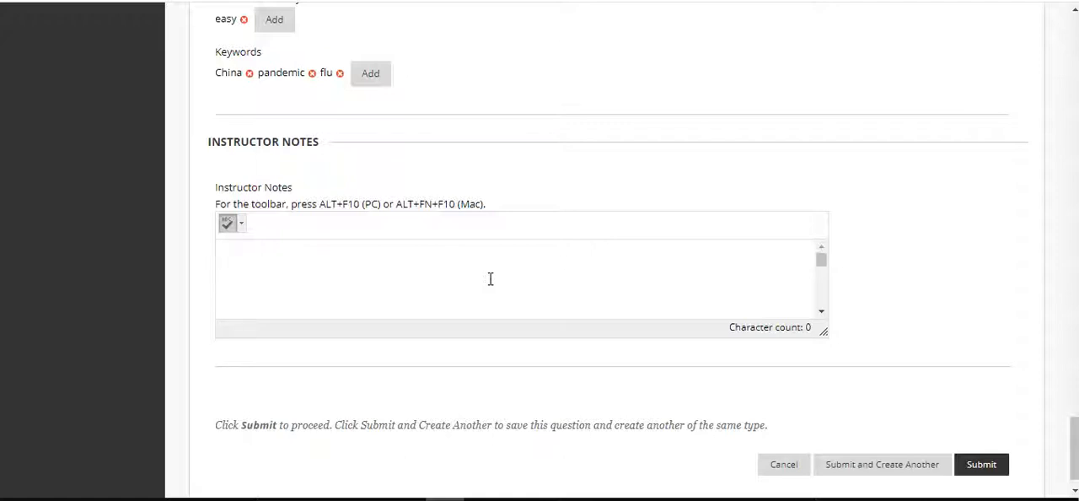
pyautogui.write('See')
pyautogui.write(' Unit ')
pyautogui.write('1 Session 3 note')
pyautogui.write('s.')
pyautogui.write('for det')
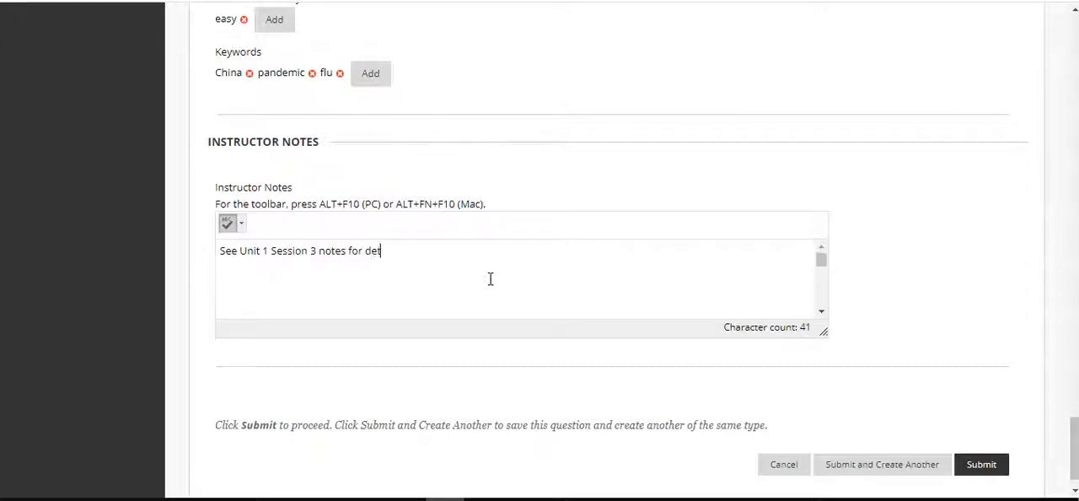
pyautogui.write('ails on this question.')
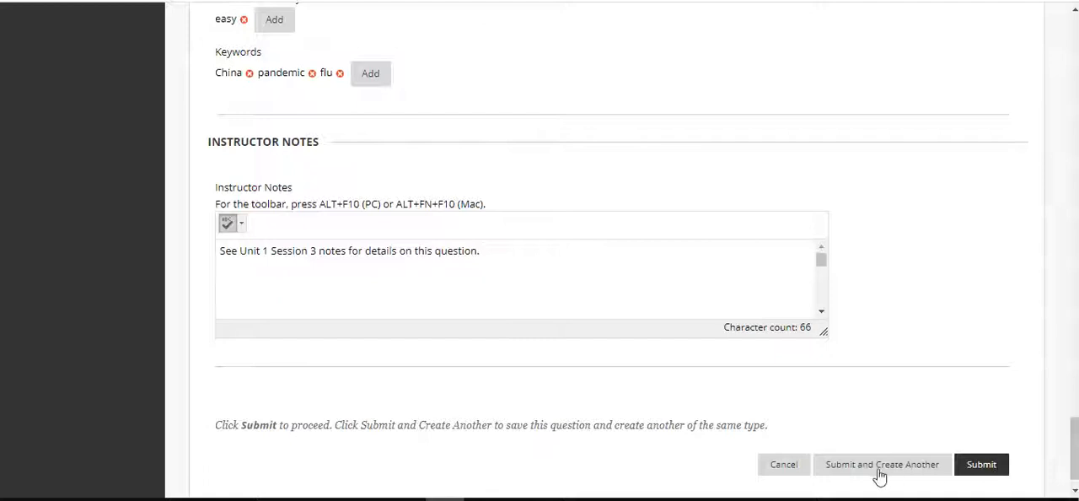
pyautogui.click(986, 470)
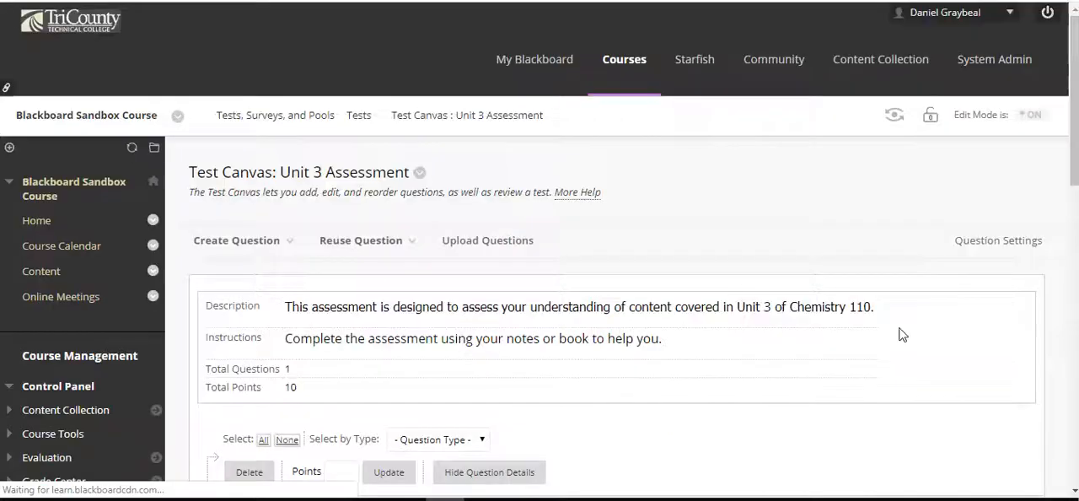
# Review the multiple choice question's article text, answers and feedback on the Unit 3 Assessment test canvas
pyautogui.scroll(-2, 814, 332)
pyautogui.scroll(-3, 815, 283)
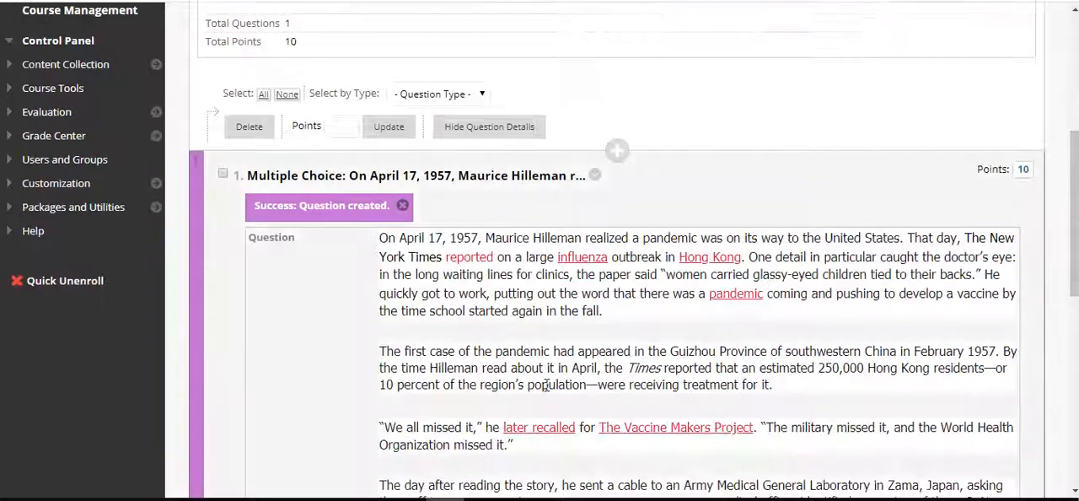
pyautogui.scroll(-3, 549, 388)
pyautogui.scroll(-3, 681, 333)
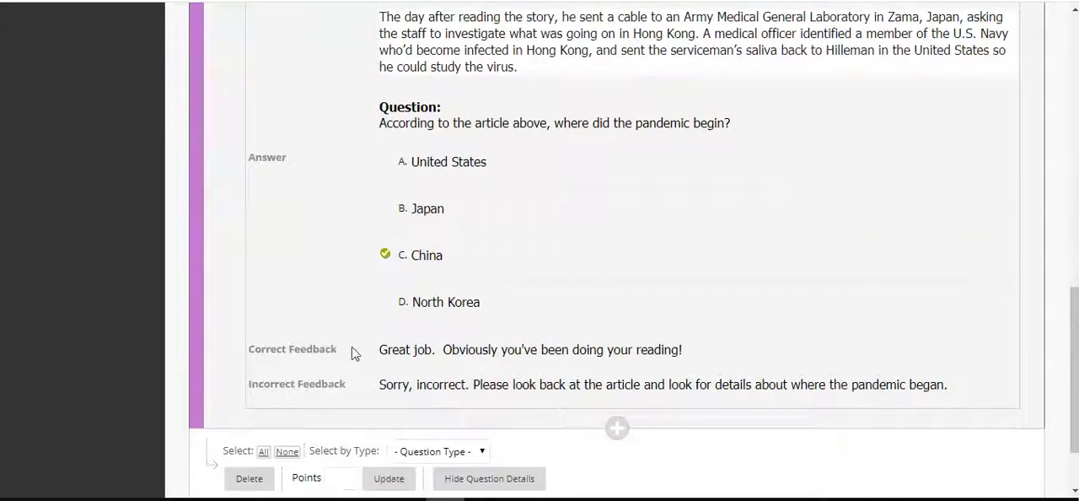
pyautogui.scroll(-1, 637, 381)
pyautogui.scroll(4, 633, 385)
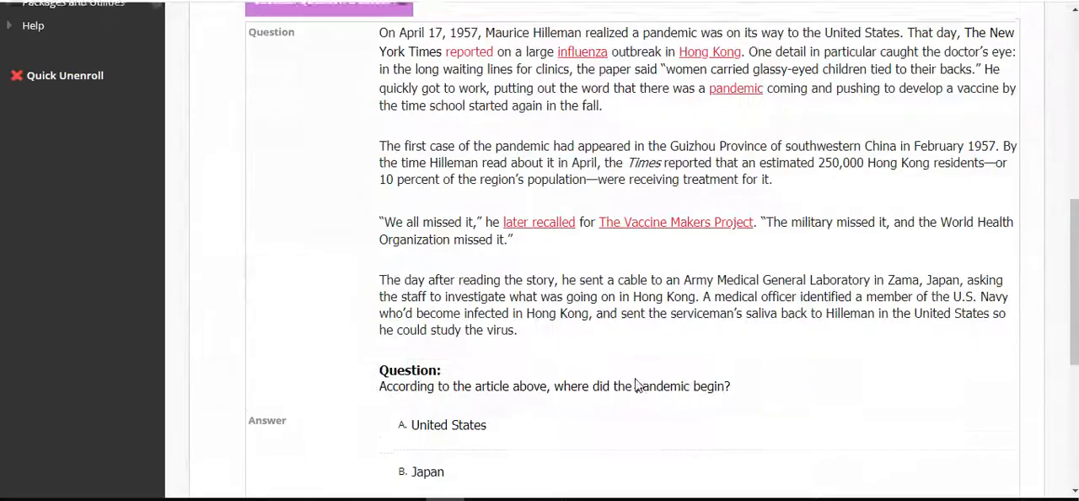
# Start a new Multiple Answer question in the Unit 3 Assessment test
pyautogui.scroll(-3, 559, 224)
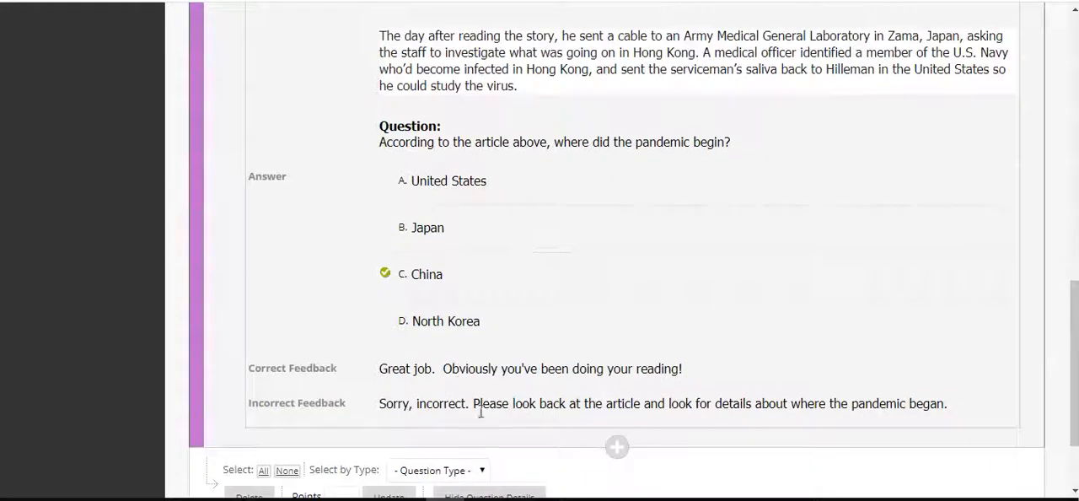
pyautogui.scroll(7, 480, 410)
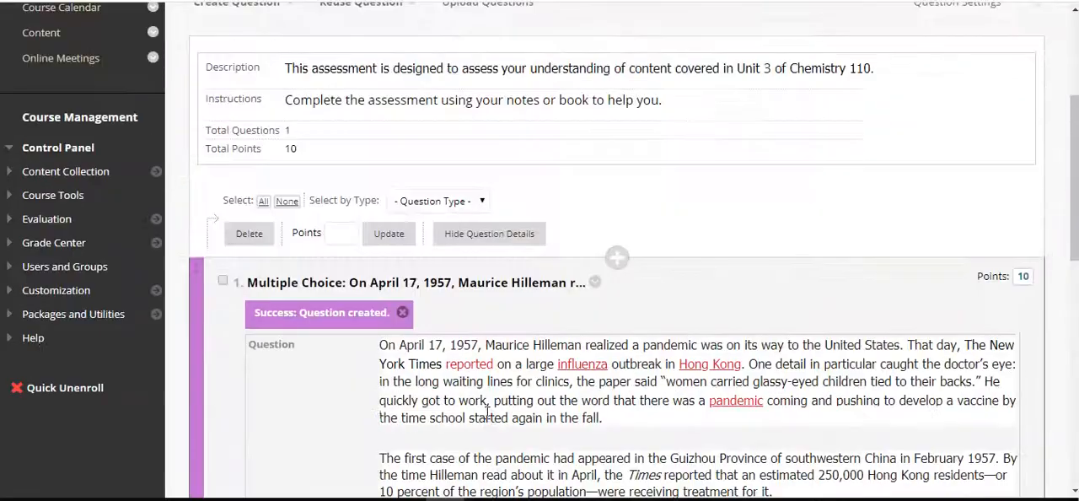
pyautogui.scroll(2, 592, 156)
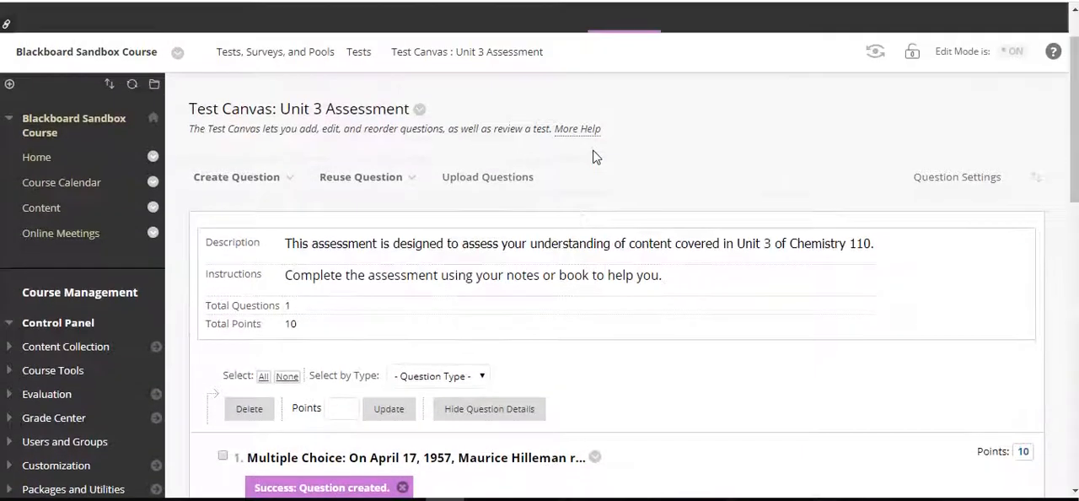
pyautogui.scroll(-1, 592, 156)
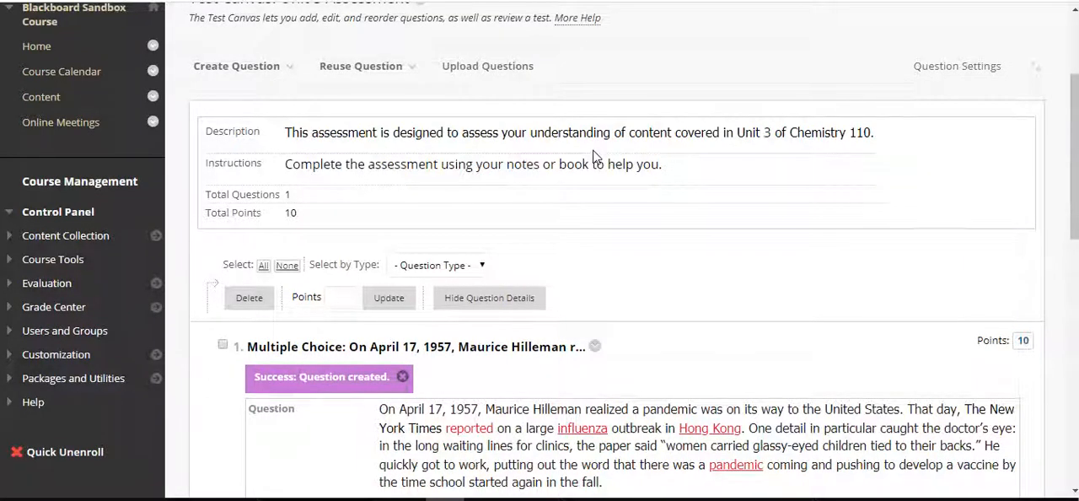
pyautogui.click(290, 73)
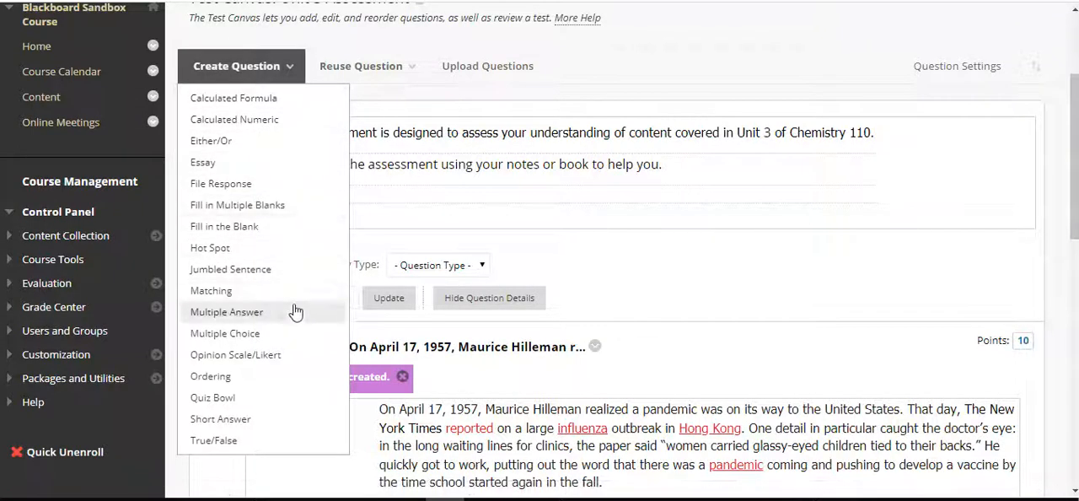
pyautogui.click(243, 314)
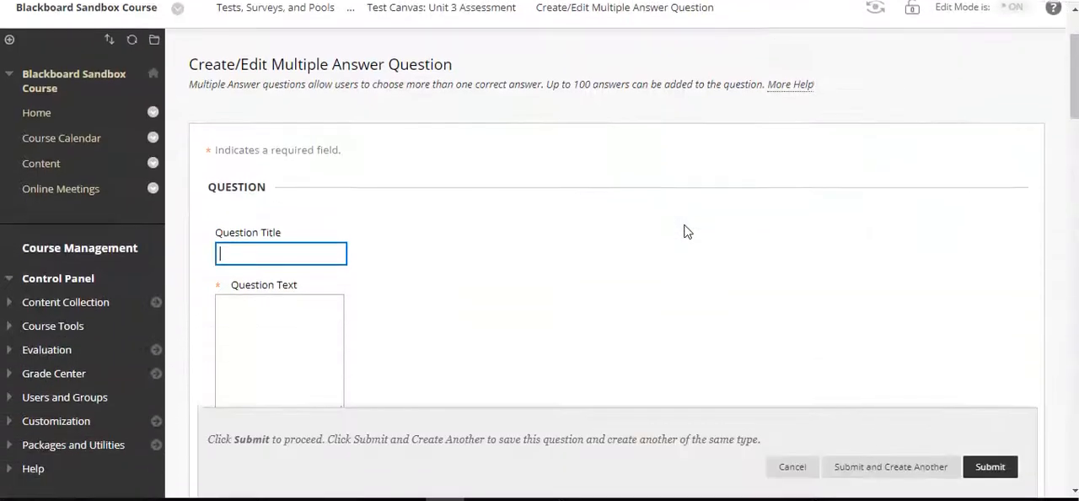
# Enter the question text "Which of the following is a way of representing the name of our state?"
pyautogui.scroll(-3, 683, 231)
pyautogui.click(372, 265)
pyautogui.write('Which of the ')
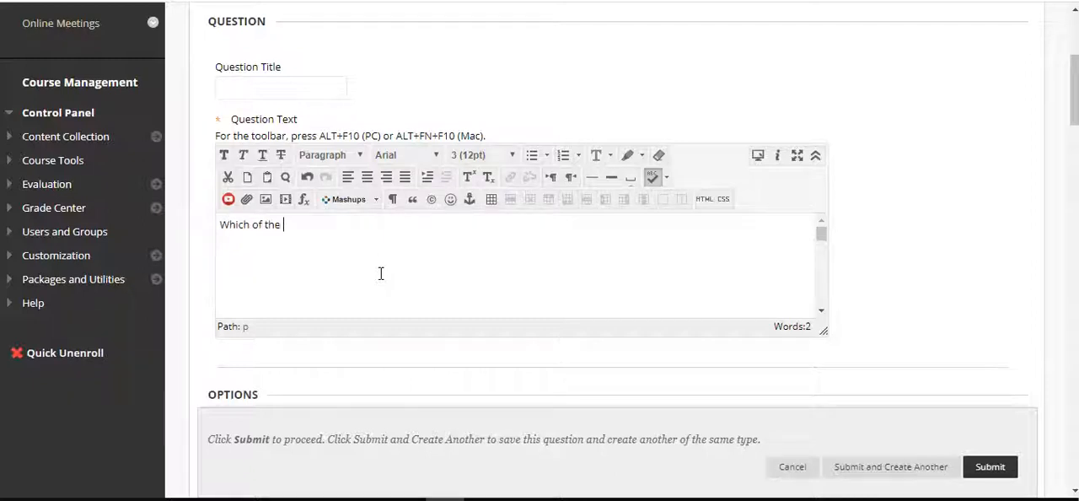
pyautogui.write('following is a way of representing ')
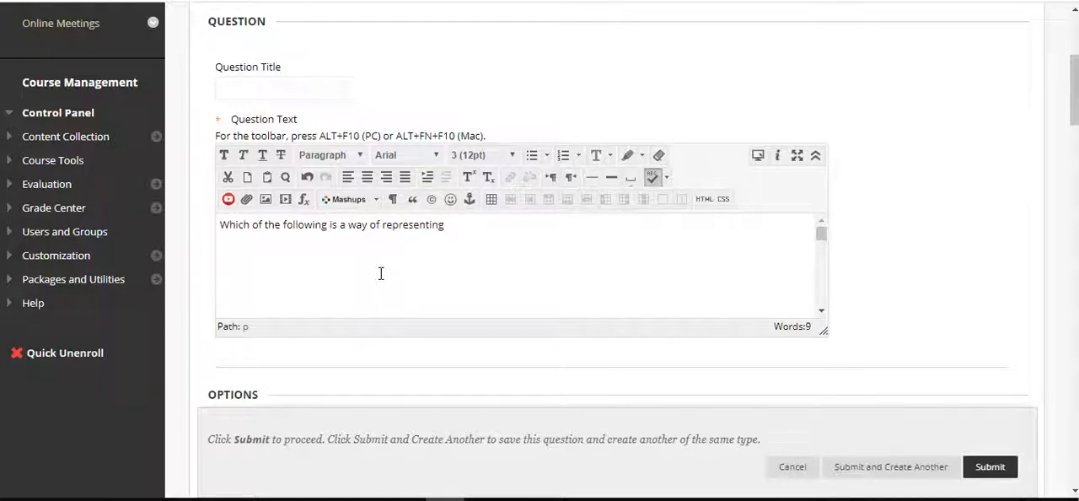
pyautogui.write('the name of our state?')
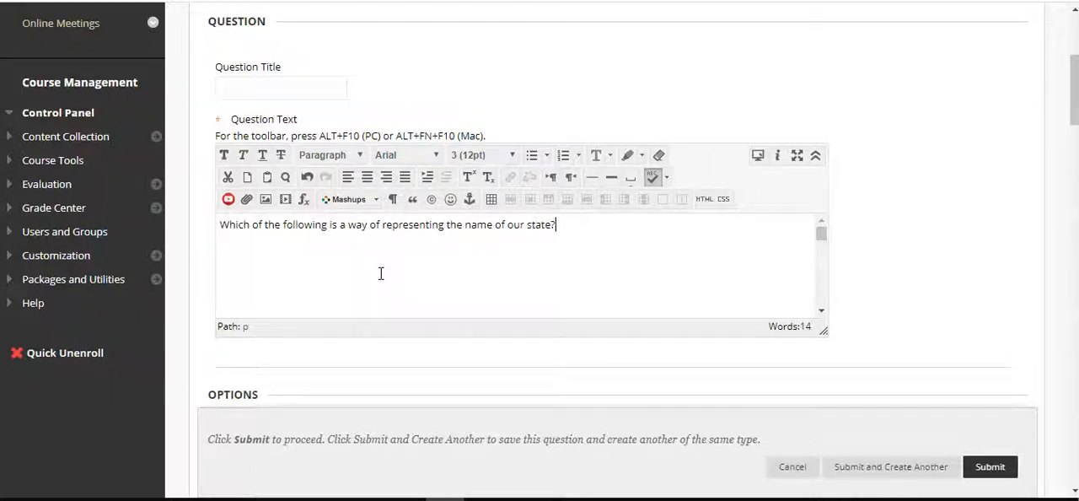
# Format the whole question text in Tahoma at size 4 (14pt)
pyautogui.hotkey('ctrl', 'a')
pyautogui.click(432, 155)
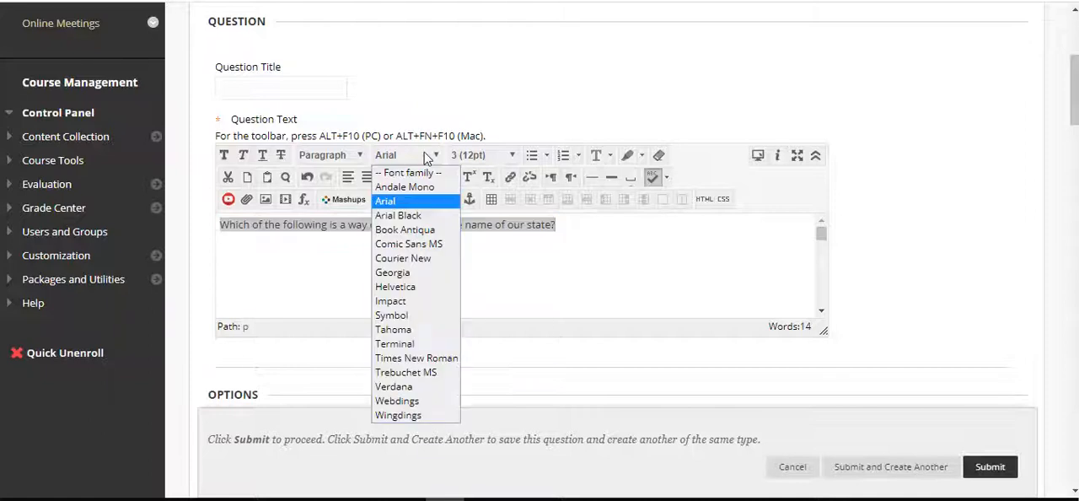
pyautogui.click(419, 329)
pyautogui.click(515, 157)
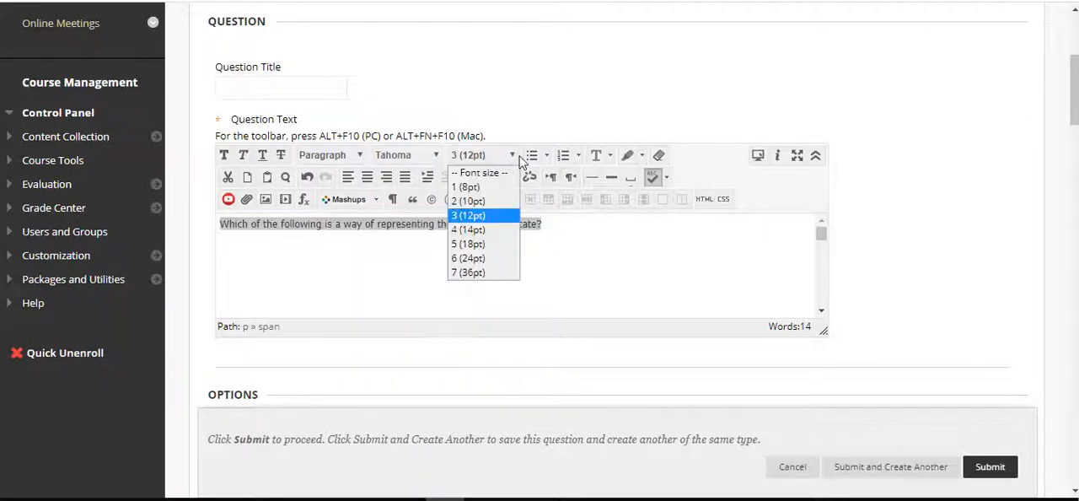
pyautogui.click(472, 229)
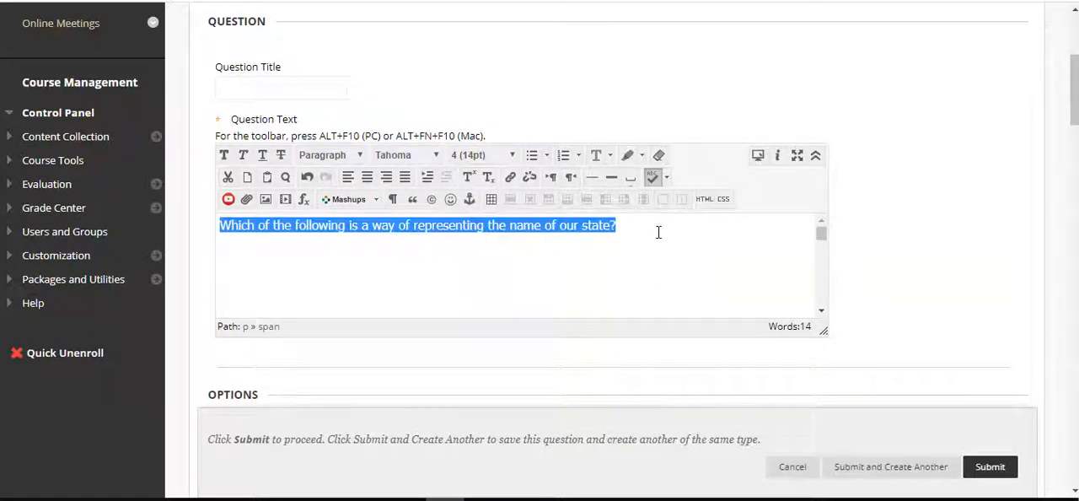
pyautogui.click(617, 226)
# Set the answer orientation to Horizontal and the answer numbering to Uppercase Letters (A, B, C), and dismiss the notification
pyautogui.scroll(-2, 860, 241)
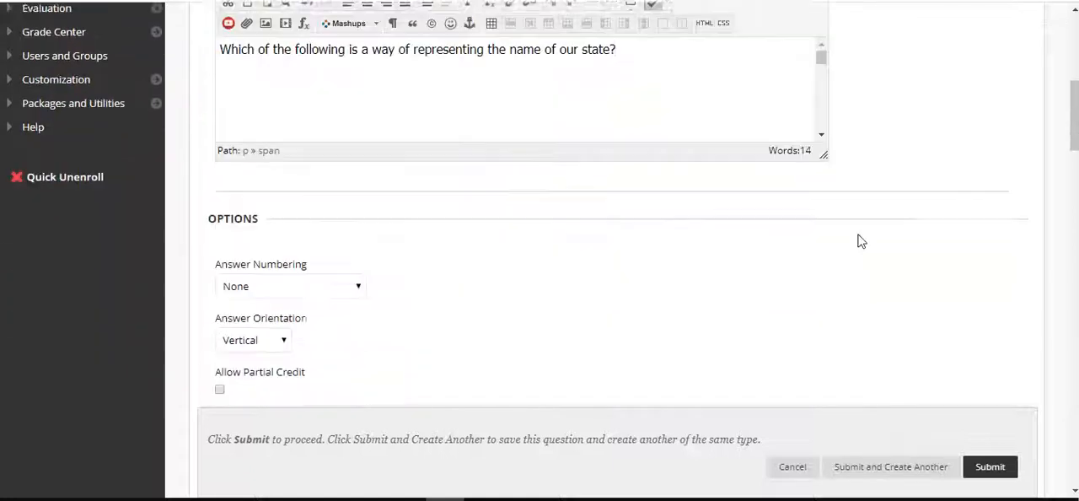
pyautogui.scroll(-2, 455, 217)
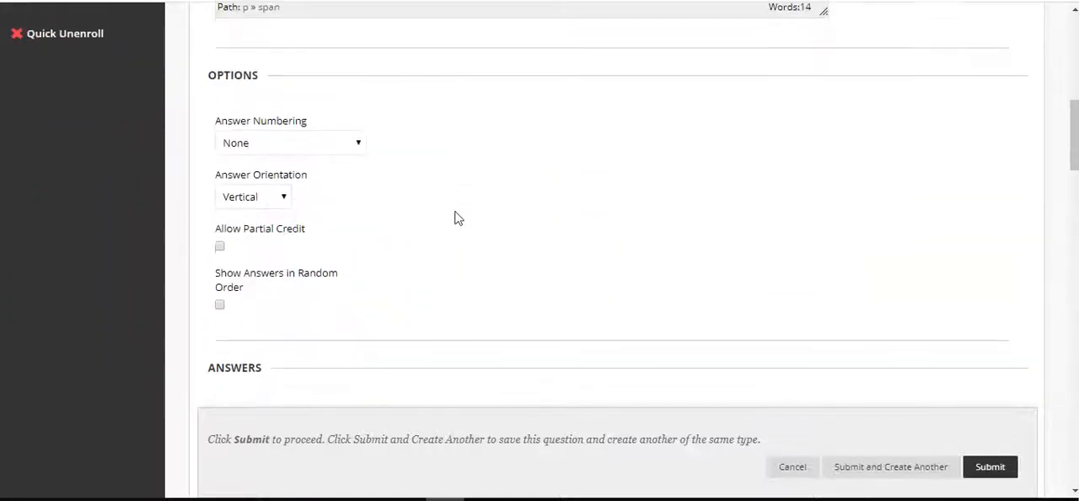
pyautogui.click(286, 199)
pyautogui.click(268, 232)
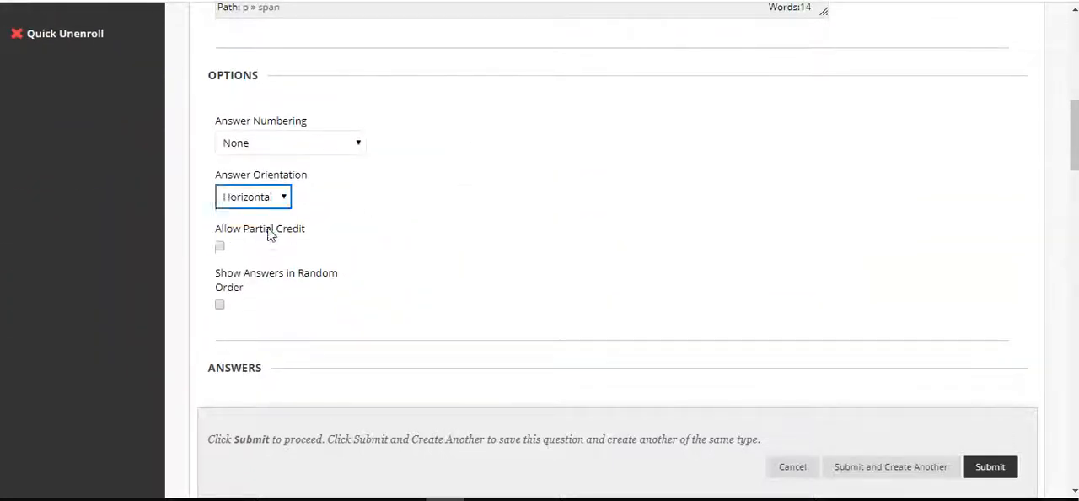
pyautogui.click(282, 151)
pyautogui.click(301, 208)
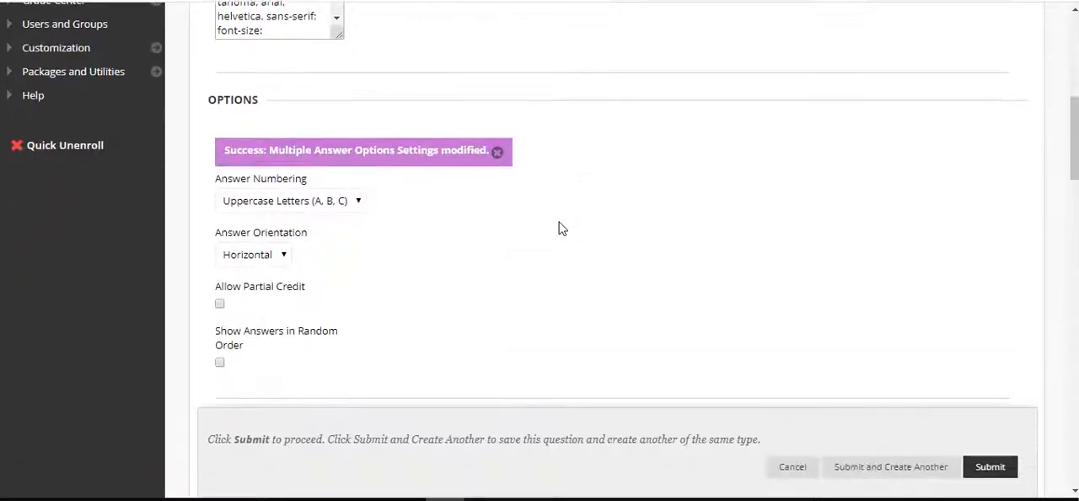
pyautogui.click(498, 222)
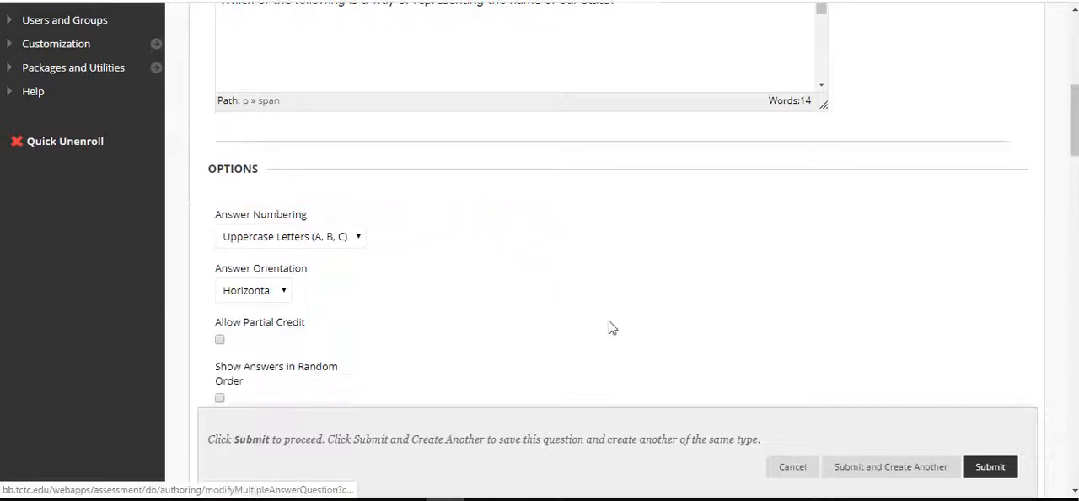
# Allow partial credit for the question and show its answers in random order
pyautogui.scroll(-2, 612, 327)
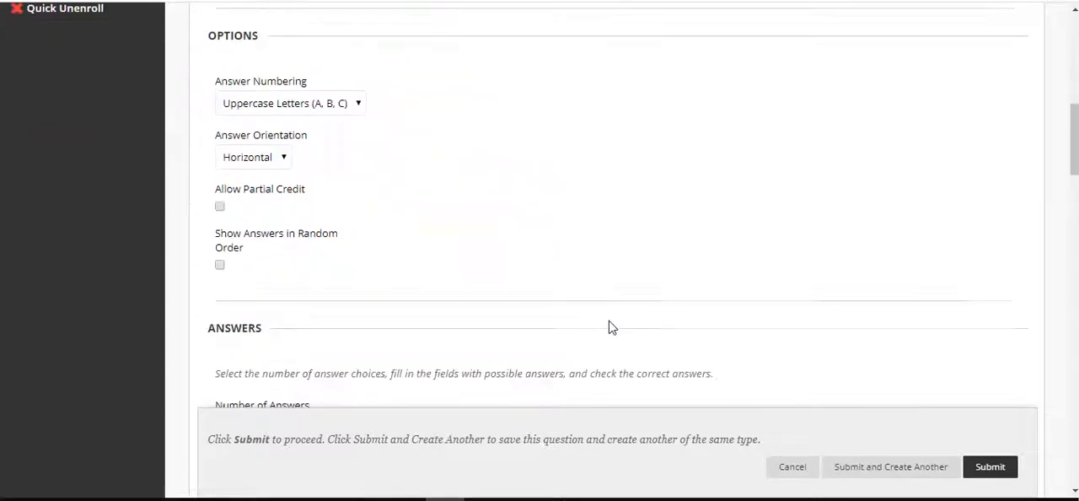
pyautogui.click(219, 206)
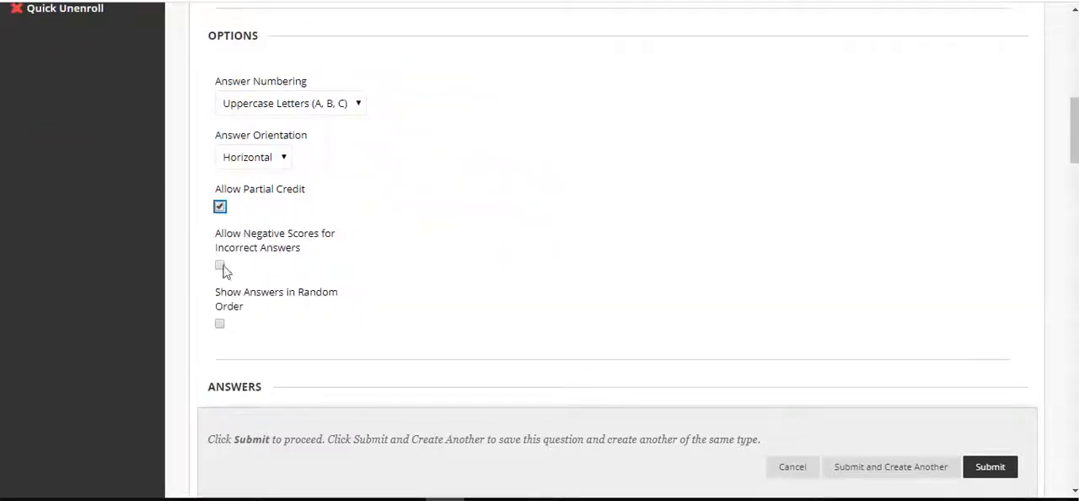
pyautogui.click(219, 325)
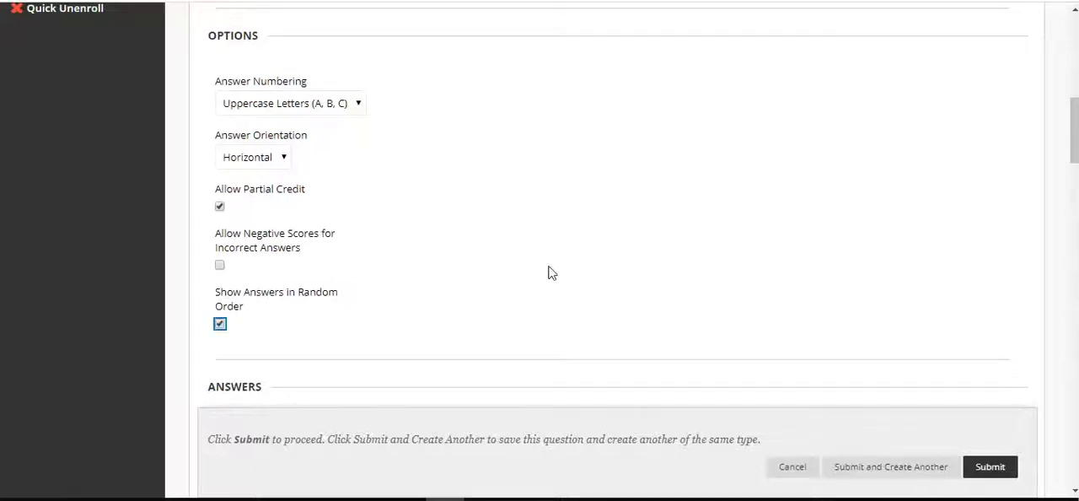
# Enter "South Carolina" as Answer A and mark it as correct
pyautogui.scroll(-3, 547, 272)
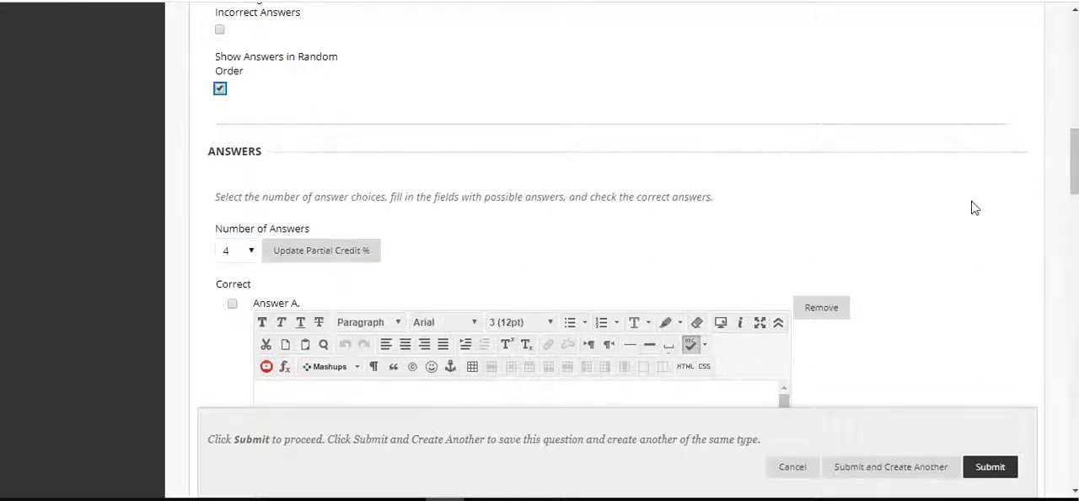
pyautogui.scroll(-2, 925, 234)
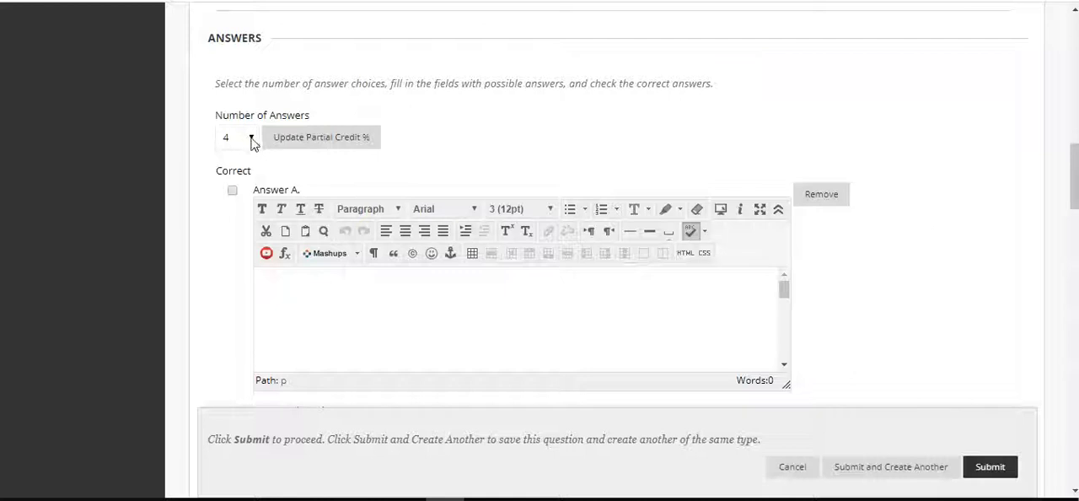
pyautogui.click(357, 315)
pyautogui.write('South Carolina')
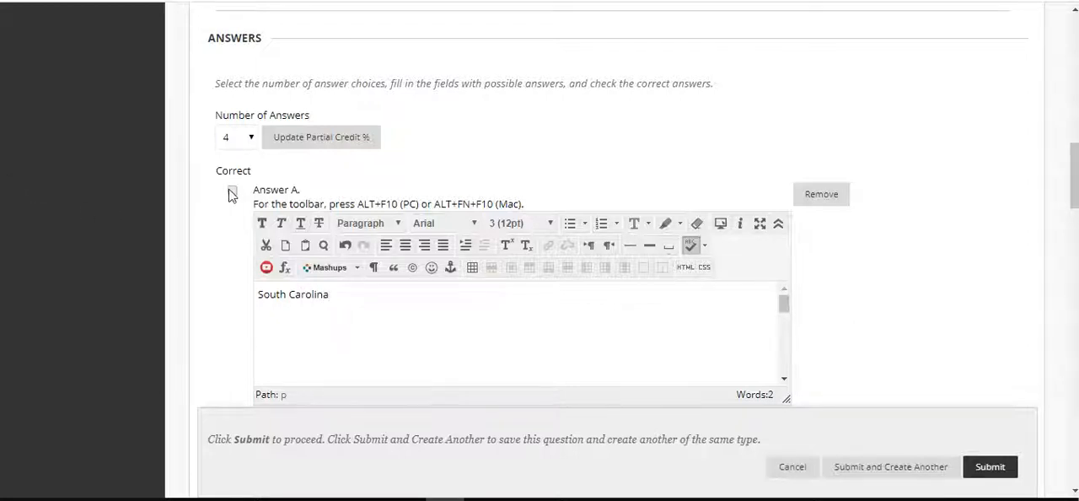
pyautogui.click(232, 193)
# Enter "NC" as Answer B and "GA" as Answer C
pyautogui.scroll(-3, 873, 281)
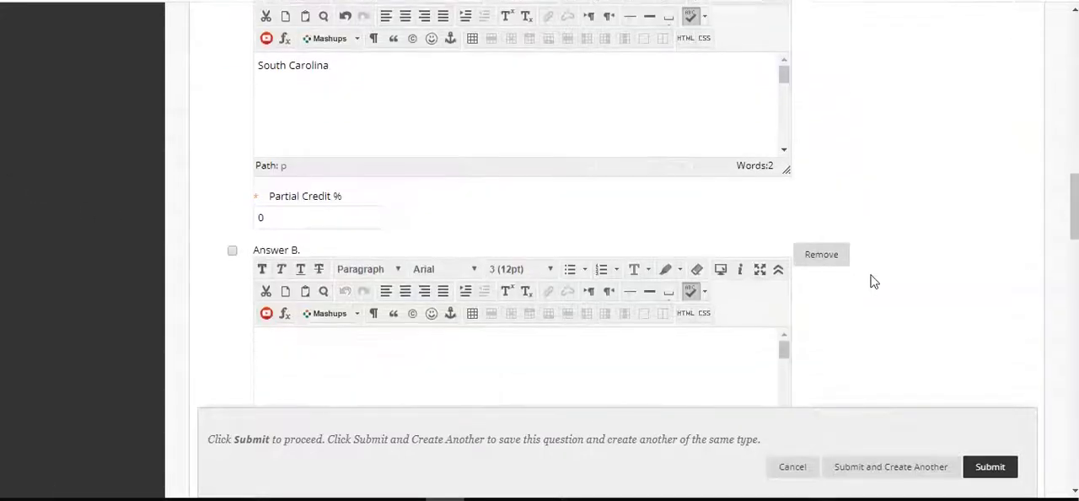
pyautogui.click(587, 358)
pyautogui.write('NC')
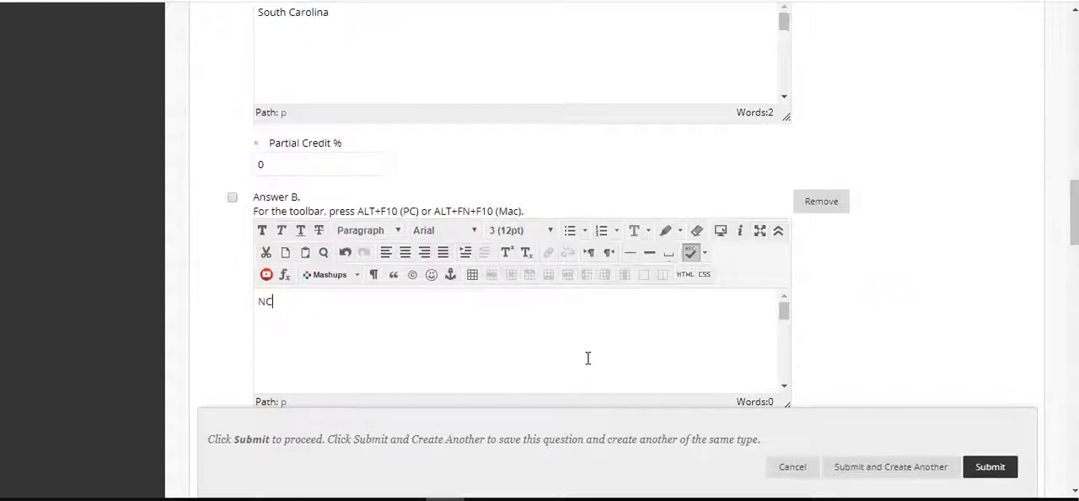
pyautogui.scroll(-5, 894, 294)
pyautogui.click(602, 209)
pyautogui.write('GA')
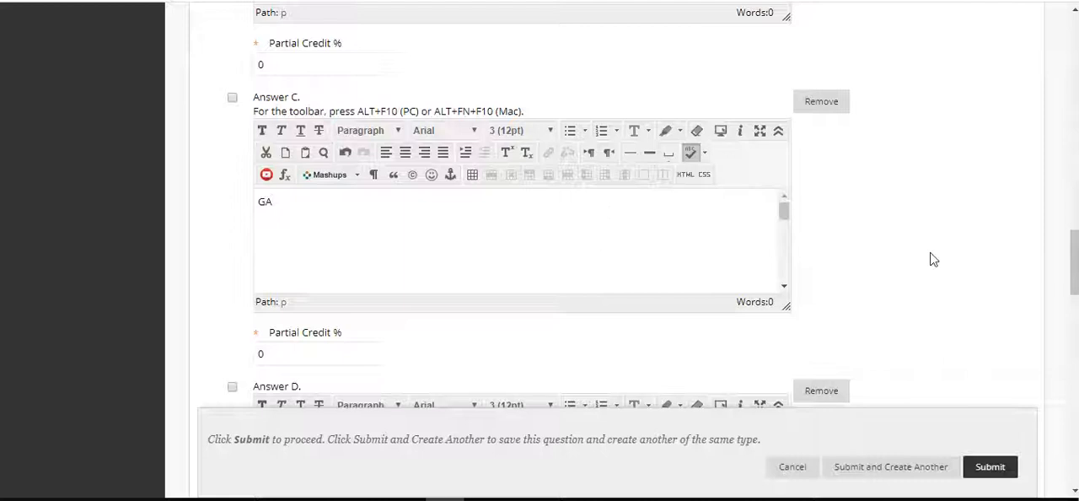
# Enter "SC" as Answer D and mark it as correct
pyautogui.scroll(-3, 932, 258)
pyautogui.click(642, 318)
pyautogui.write('sc')
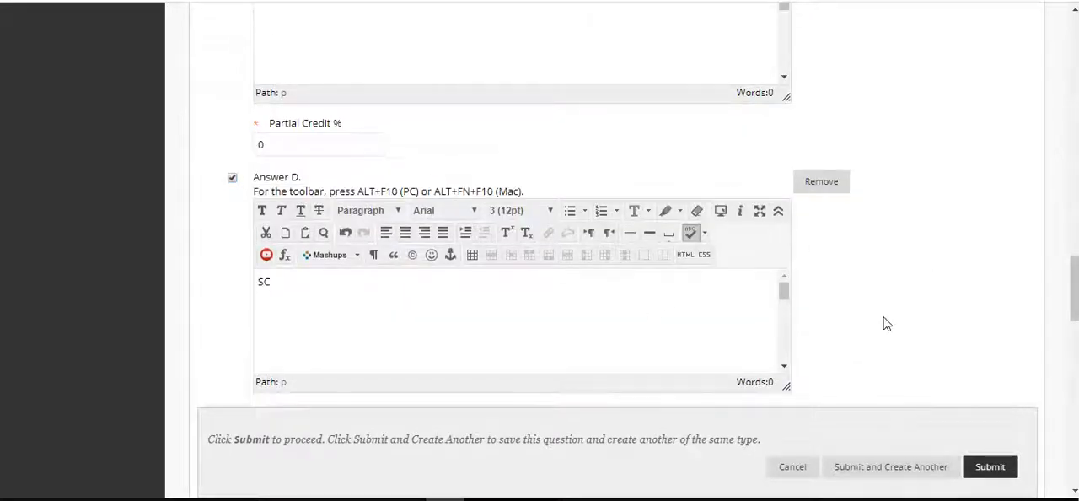
# Set the partial credit percentage of Answer D to 50
pyautogui.scroll(10, 885, 322)
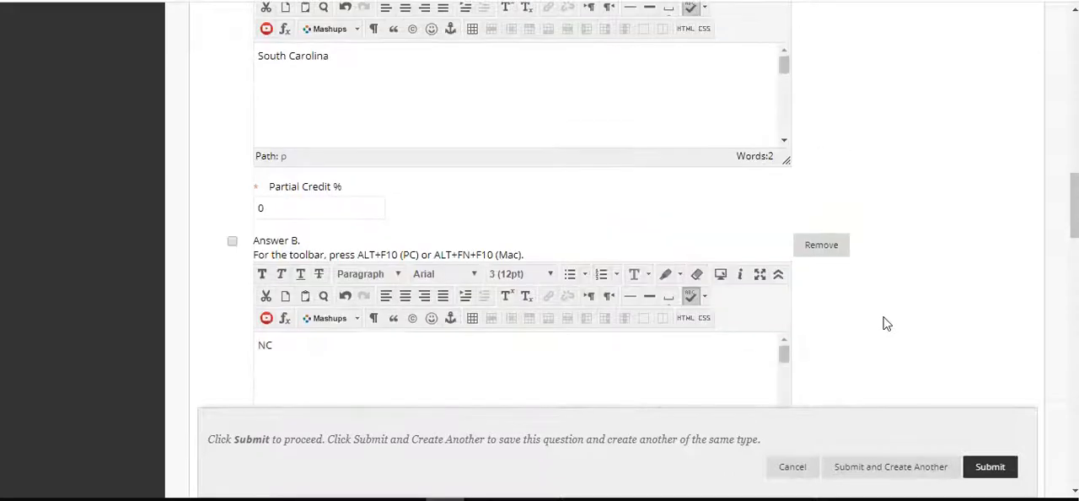
pyautogui.scroll(-9, 885, 322)
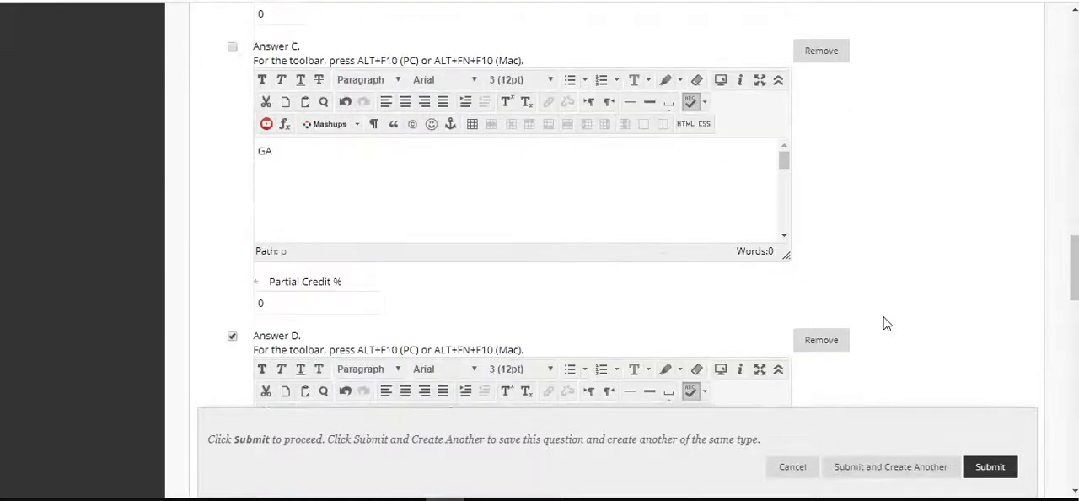
pyautogui.scroll(-2, 885, 323)
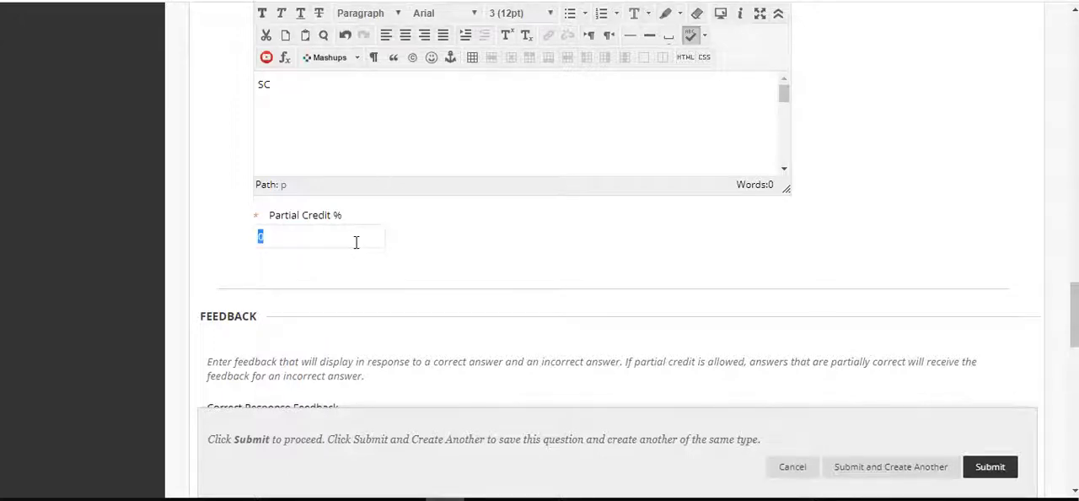
pyautogui.write('50')
# Look over the answers' partial credit and the feedback, categories, keywords and instructor notes sections of the question
pyautogui.scroll(3, 916, 169)
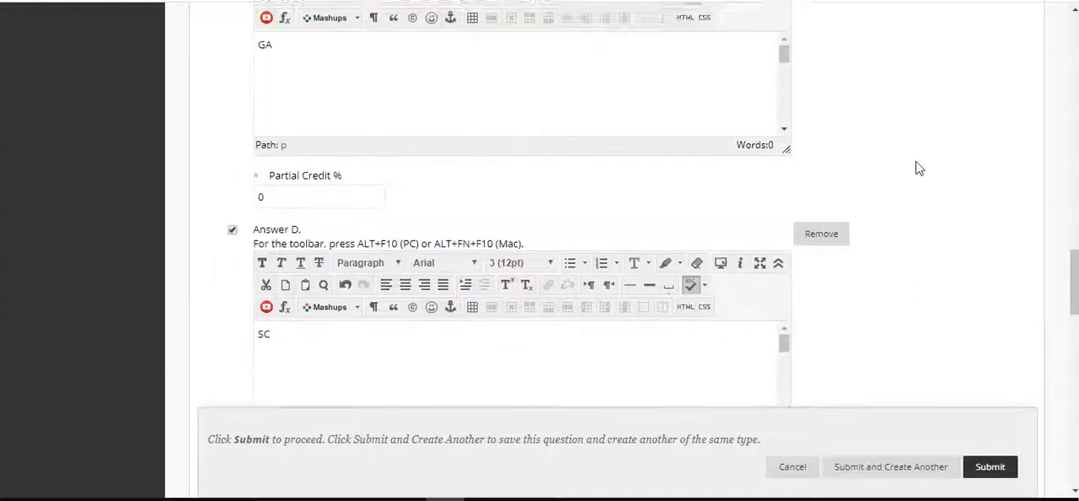
pyautogui.scroll(9, 917, 168)
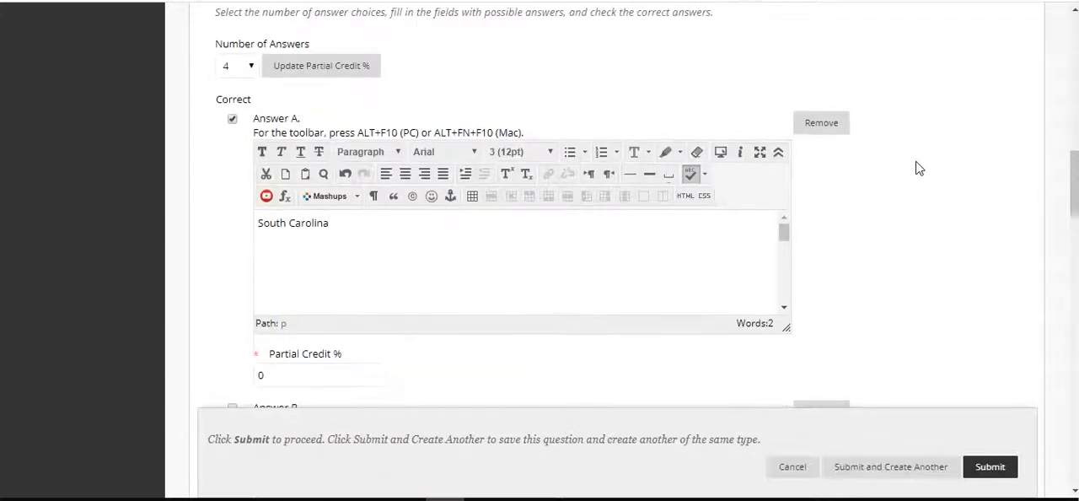
pyautogui.scroll(-10, 918, 169)
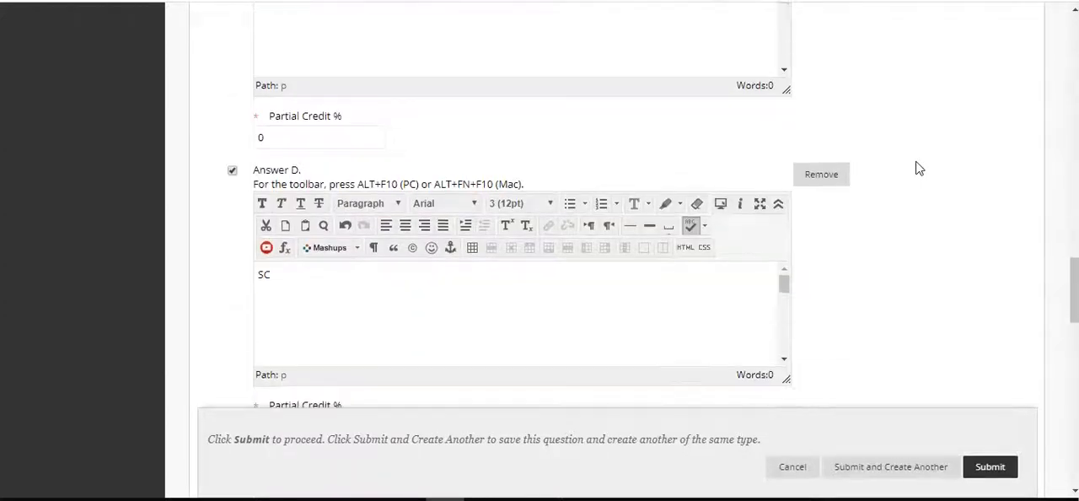
pyautogui.scroll(-8, 919, 168)
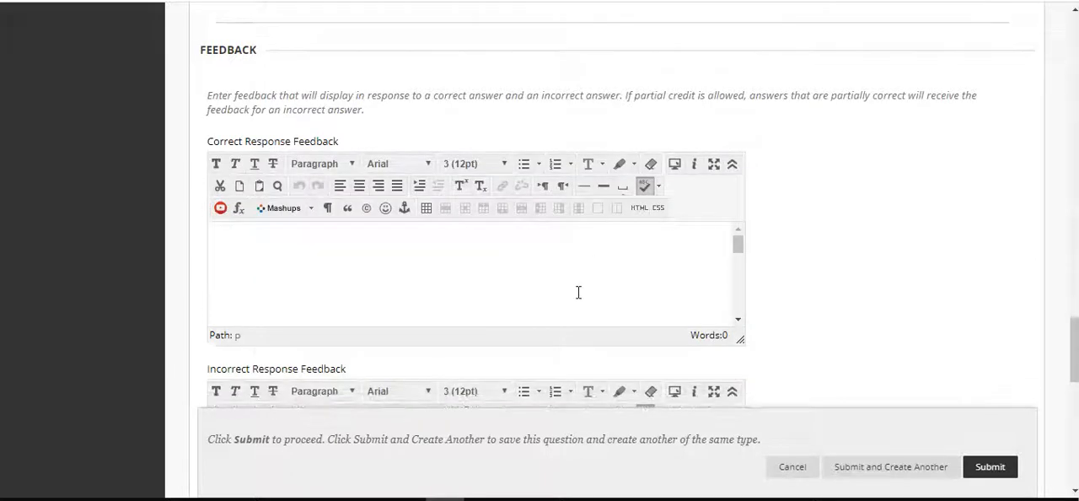
pyautogui.click(738, 282)
pyautogui.scroll(-8, 833, 222)
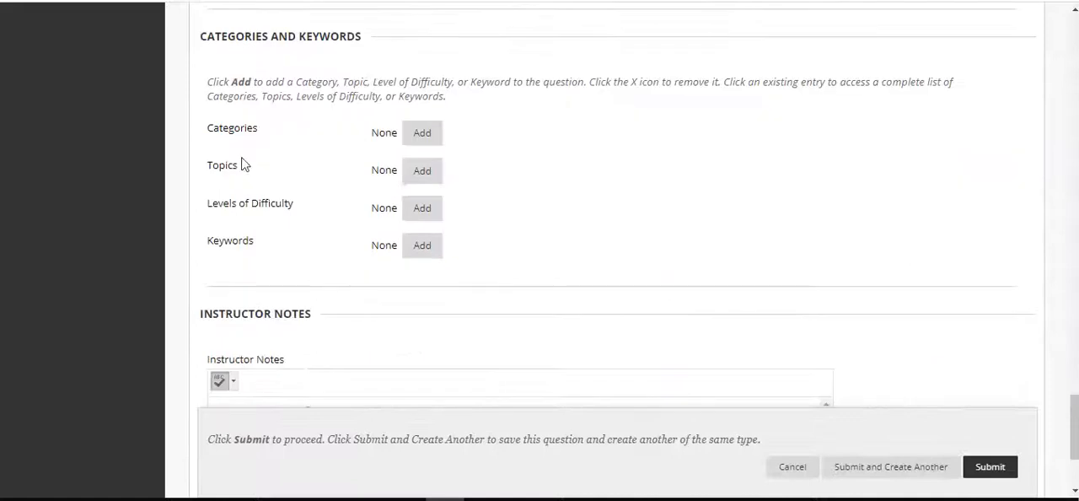
# Add the category "abbreviations" to the multiple answer question
pyautogui.click(414, 139)
pyautogui.write('a')
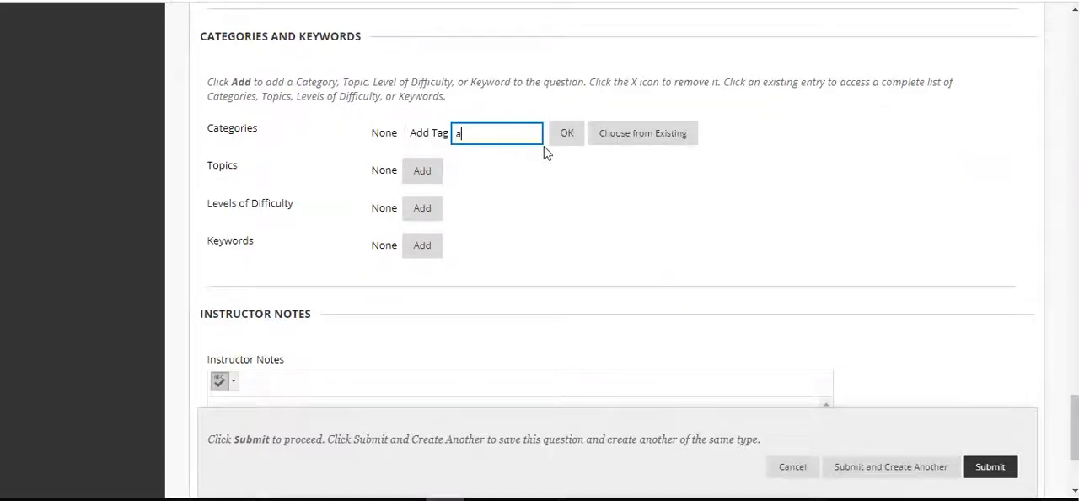
pyautogui.write('bbreviatins')
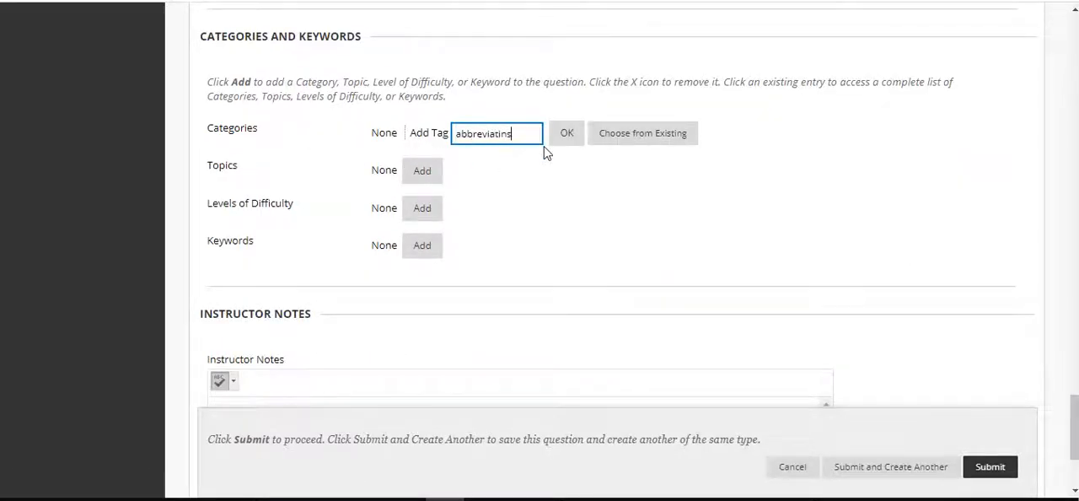
pyautogui.press('BackSpace')
pyautogui.click(567, 135)
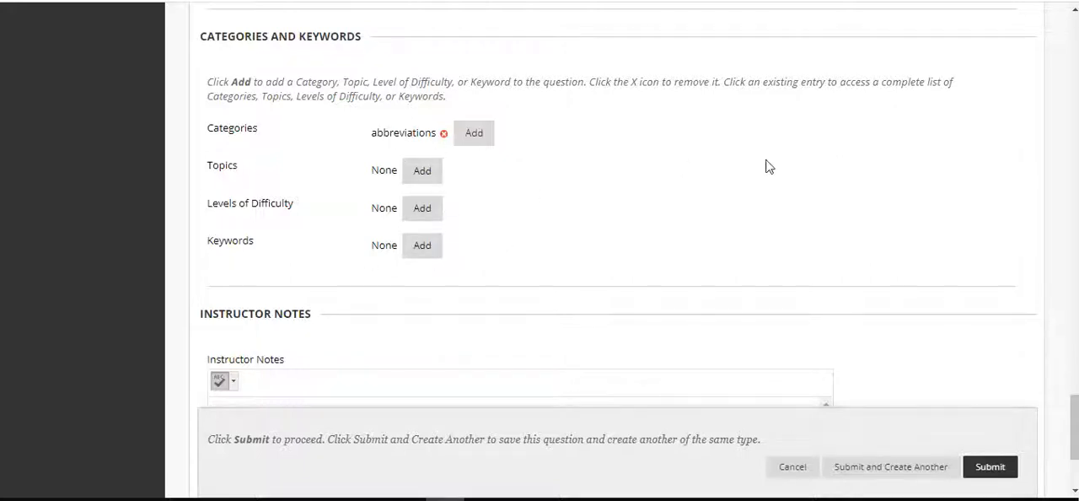
# Try to submit the multiple answer question with its current partial credit percentages
pyautogui.scroll(-1, 766, 165)
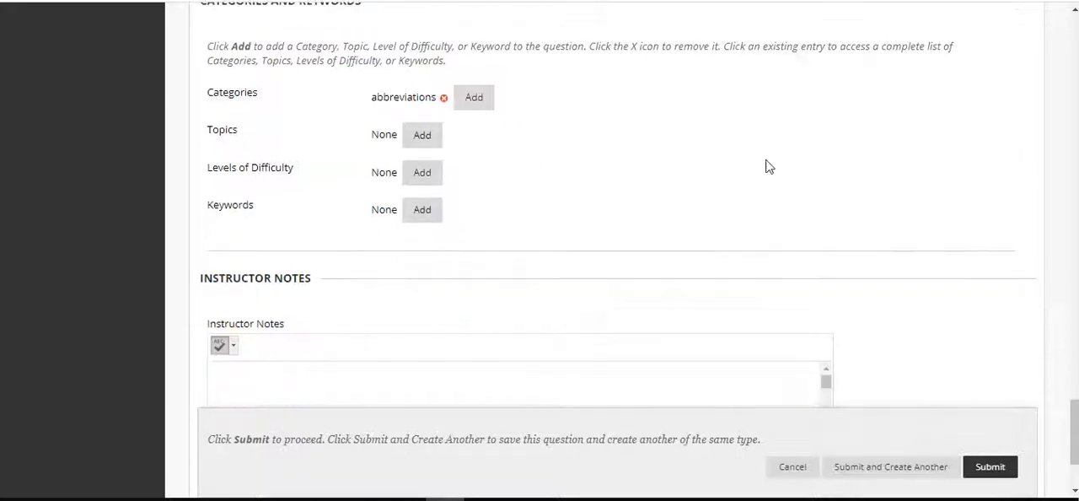
pyautogui.click(991, 466)
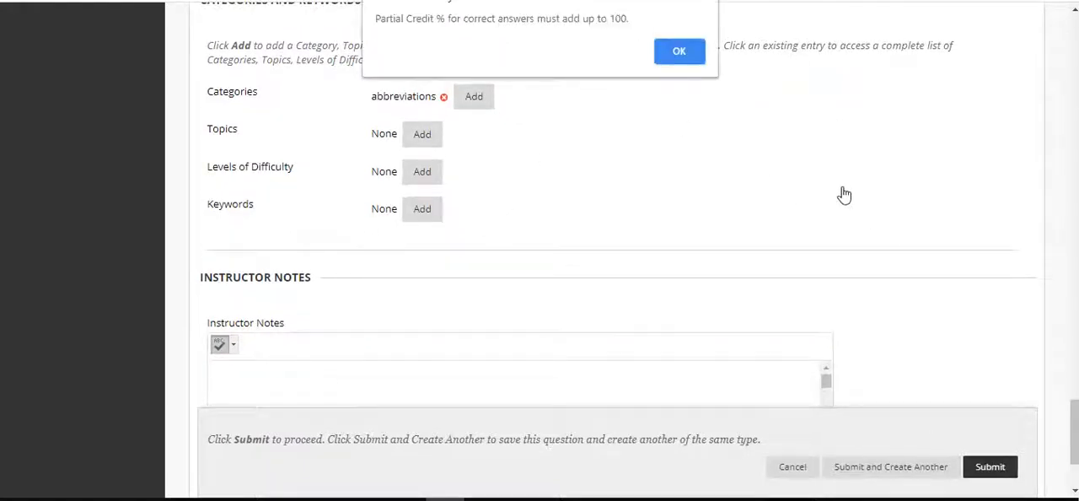
pyautogui.click(679, 54)
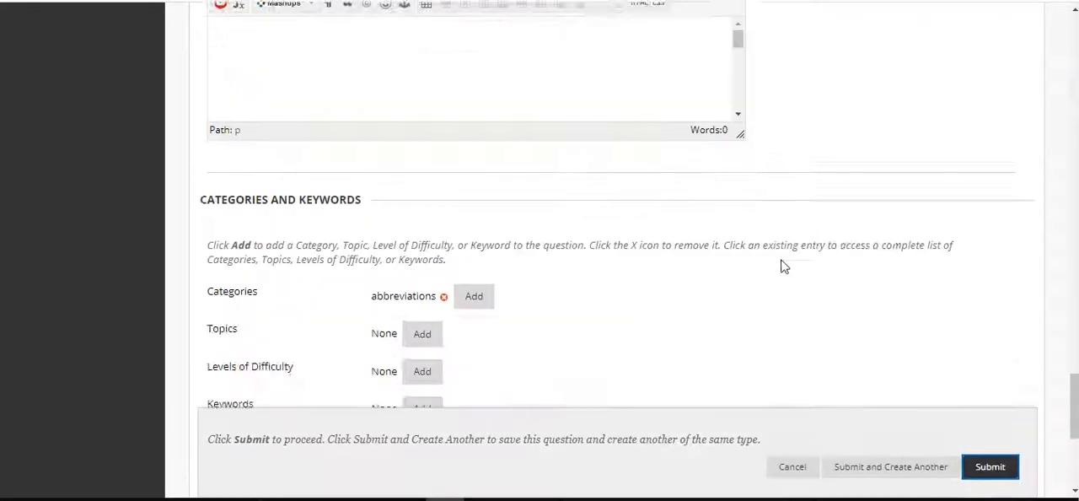
# Re-enter the partial credit percentage of Answer A, "South Carolina", so the correct answers' percentages add up to 100
pyautogui.scroll(12, 783, 266)
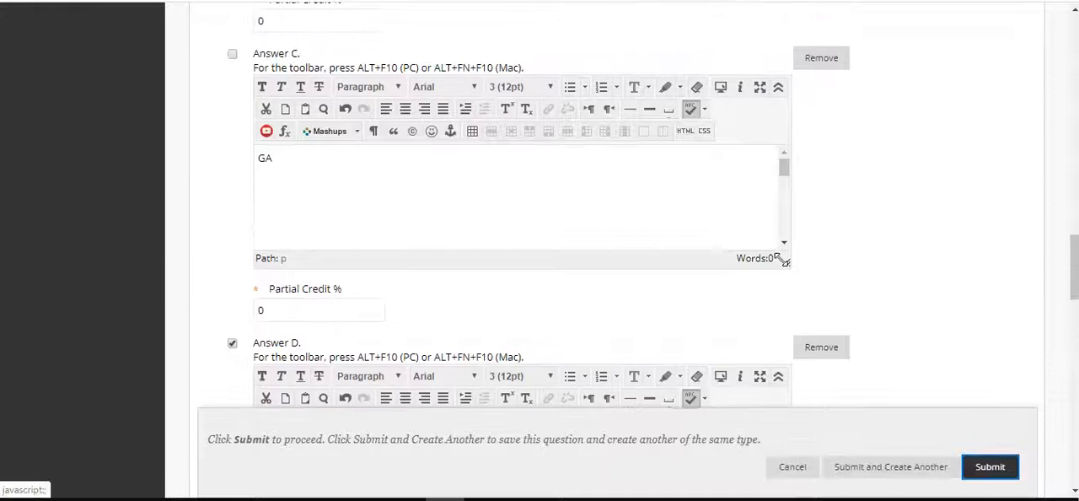
pyautogui.scroll(7, 784, 261)
pyautogui.rightClick(783, 263)
pyautogui.click(279, 316)
pyautogui.click(279, 316)
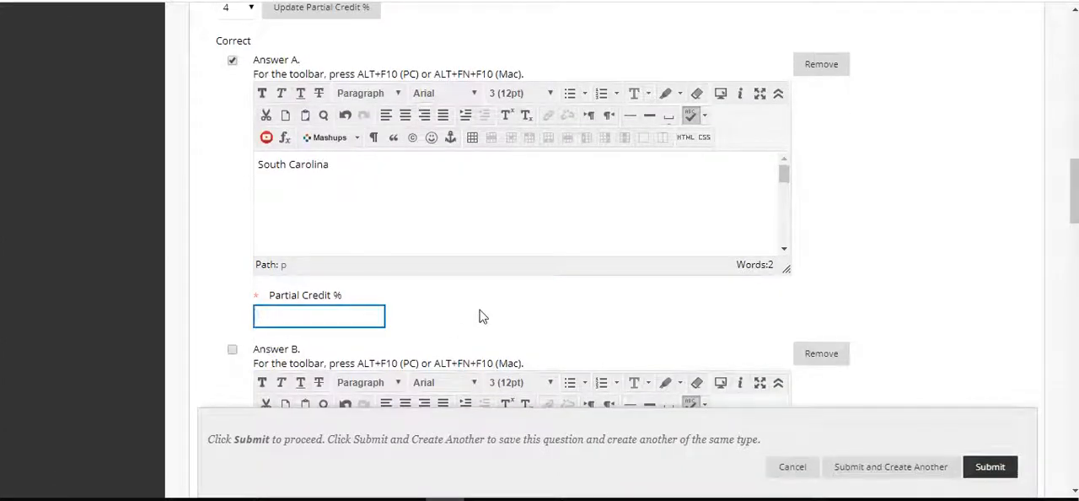
pyautogui.click(922, 117)
# Submit the multiple answer question and check it in the test's question list
pyautogui.scroll(3, 923, 118)
pyautogui.scroll(3, 922, 118)
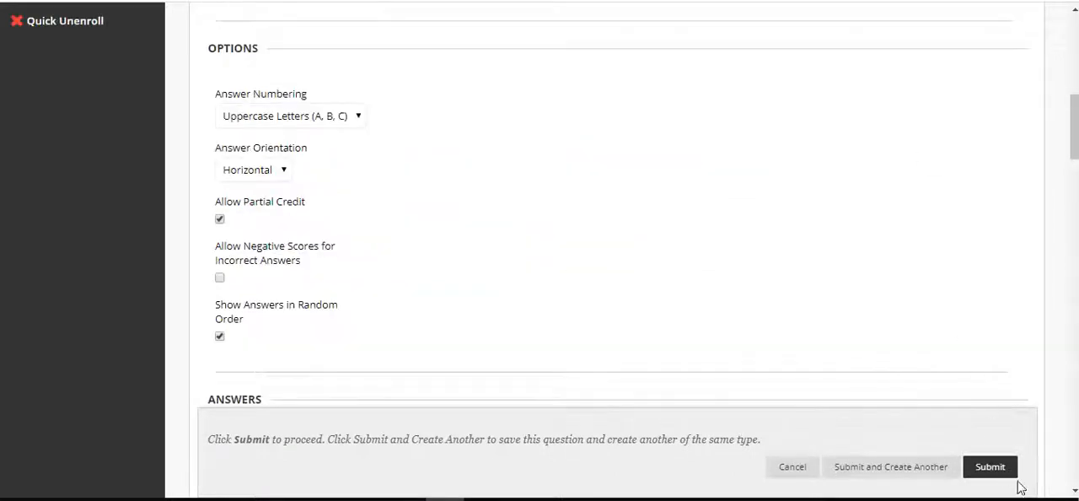
pyautogui.click(992, 467)
pyautogui.scroll(-5, 814, 261)
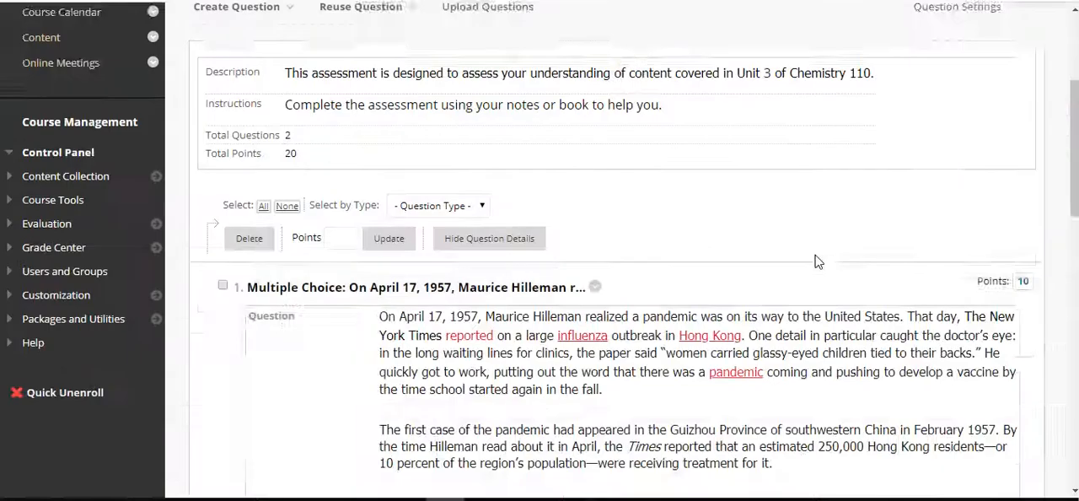
pyautogui.scroll(-10, 814, 260)
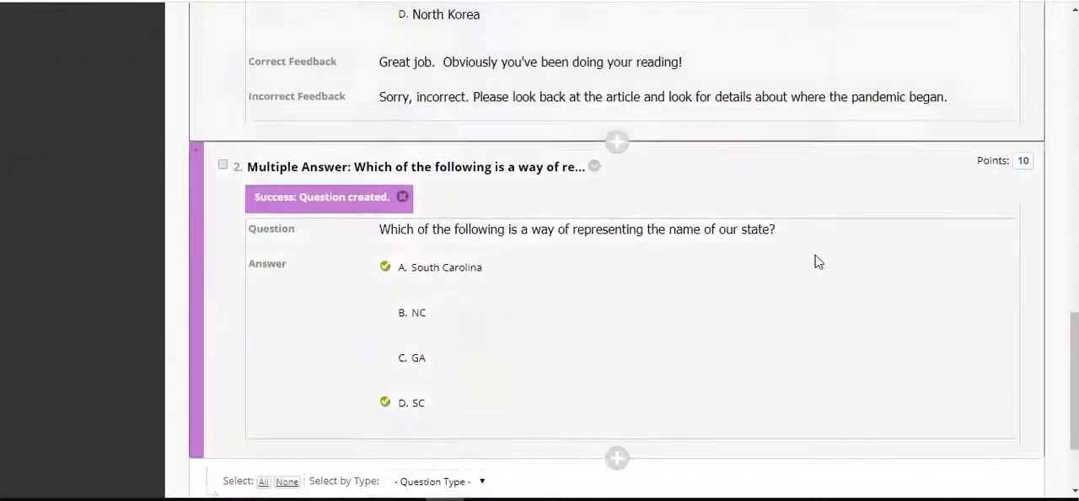
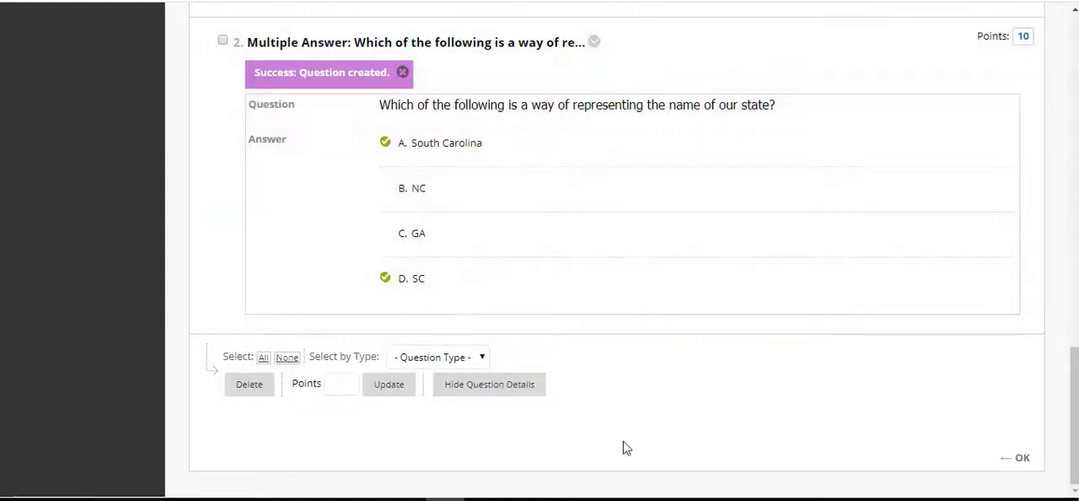
# Start a new Ordering question on the Unit 3 Assessment test canvas
pyautogui.scroll(10, 624, 445)
pyautogui.scroll(3, 626, 447)
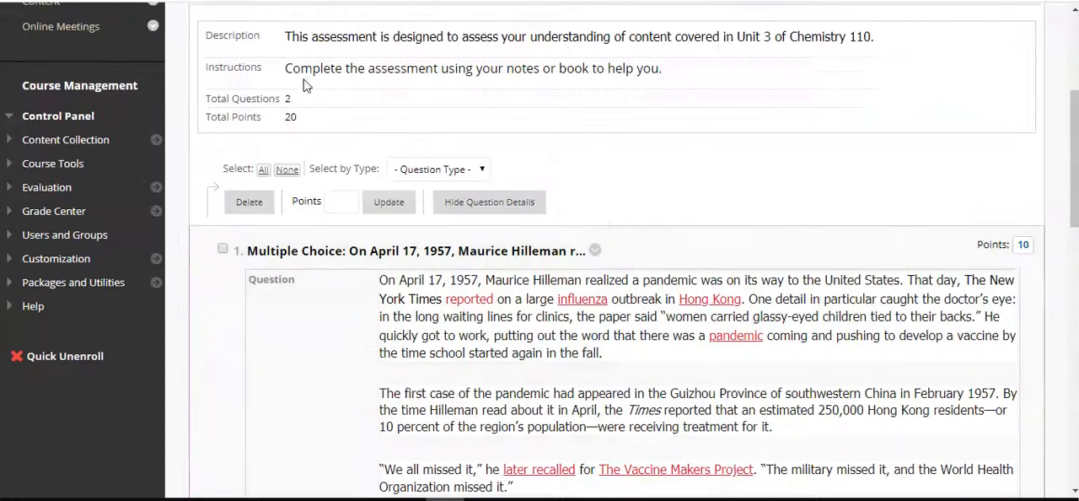
pyautogui.scroll(2, 388, 152)
pyautogui.moveTo(294, 135)
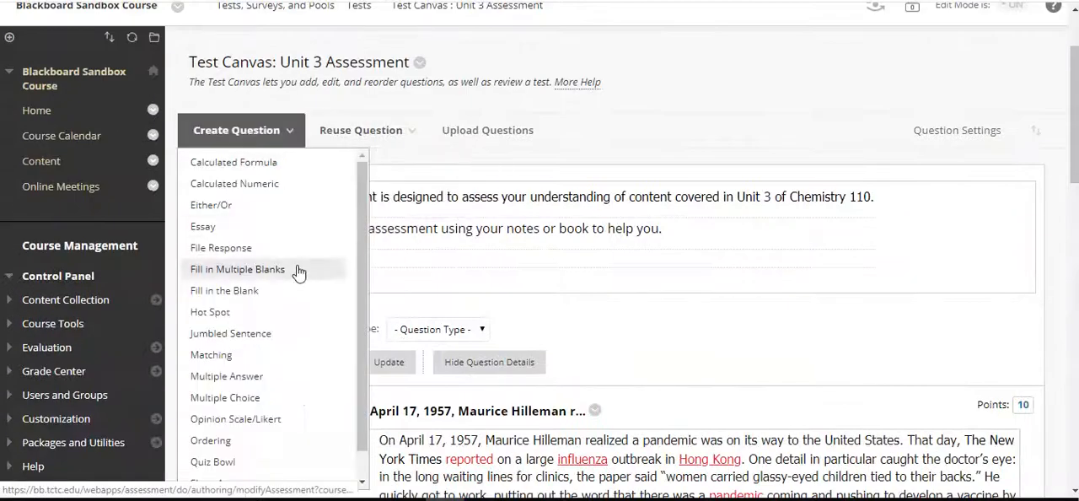
pyautogui.scroll(-1, 298, 272)
pyautogui.scroll(-3, 298, 271)
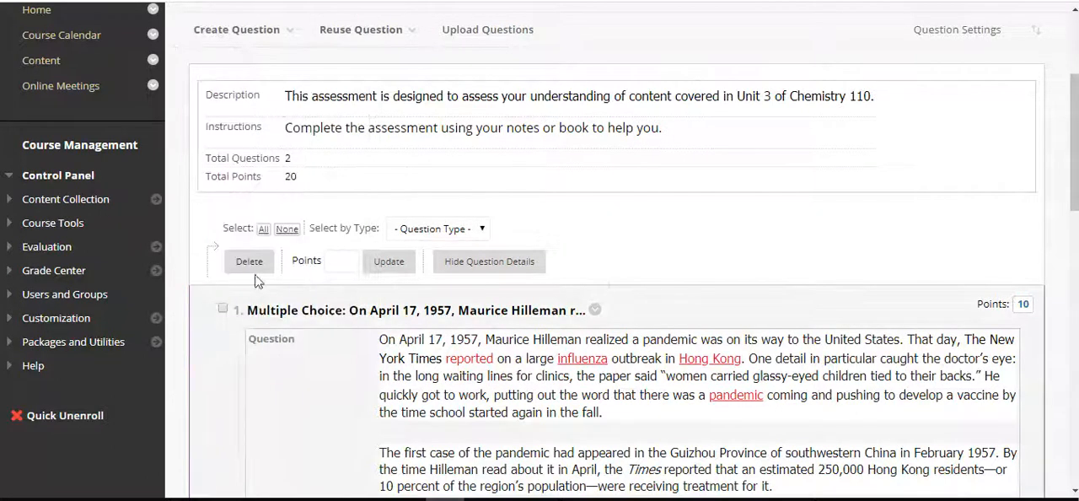
pyautogui.moveTo(271, 38)
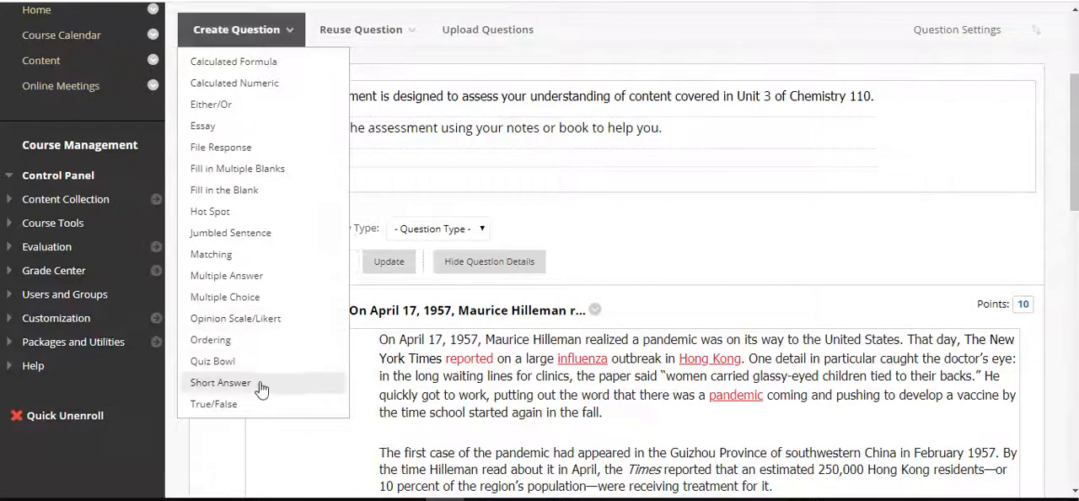
pyautogui.click(223, 341)
# Enter the ordering question's text as "What is the correct series of events from history?"
pyautogui.scroll(-4, 568, 231)
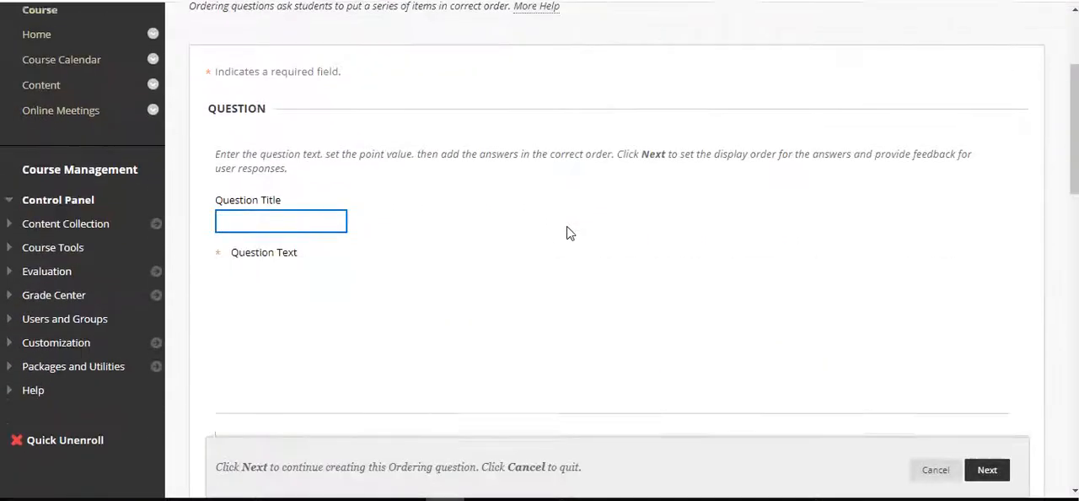
pyautogui.click(350, 215)
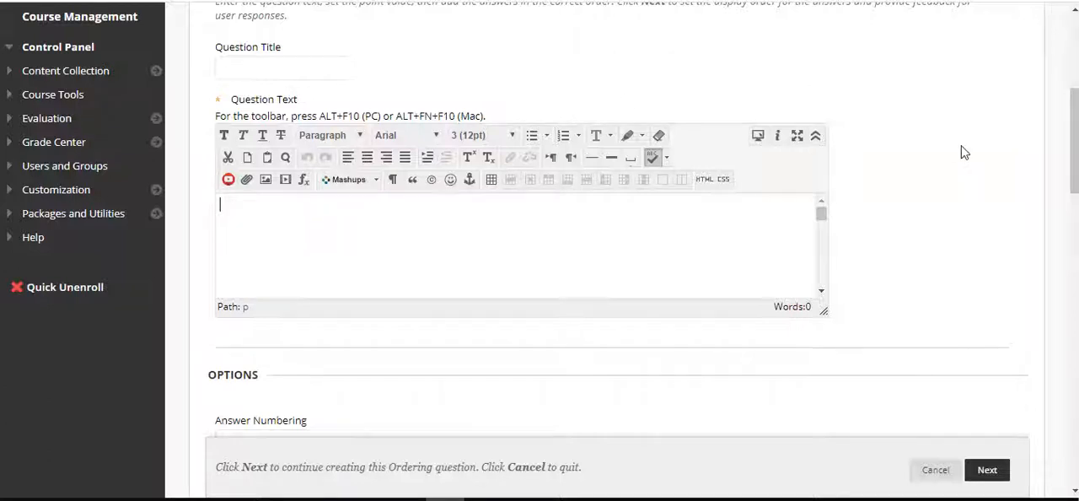
pyautogui.write('What is the correct')
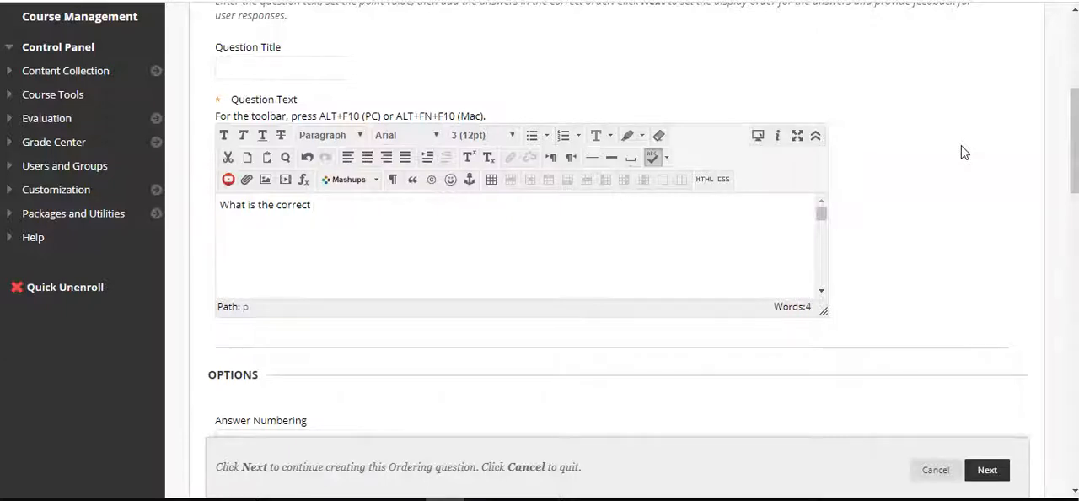
pyautogui.write('ries of ev')
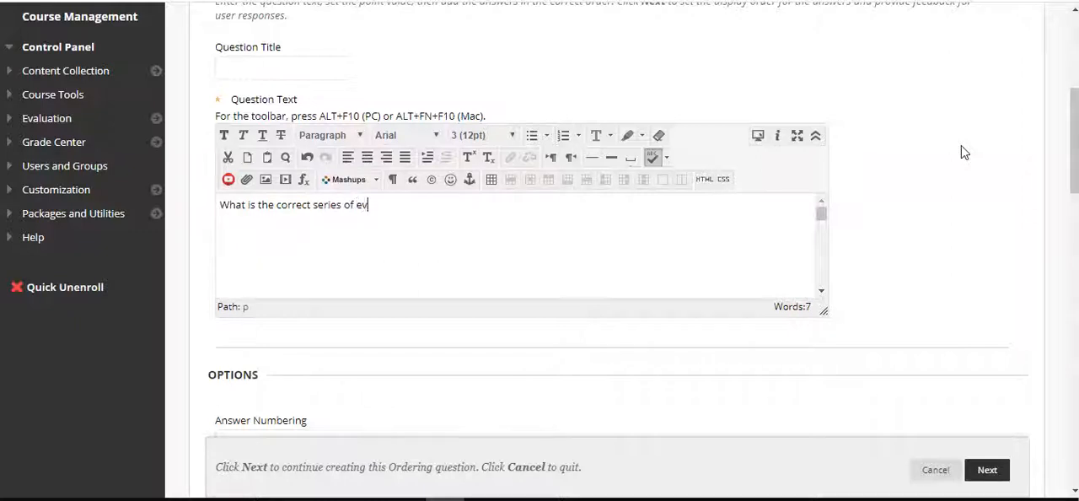
pyautogui.write('ents from history?')
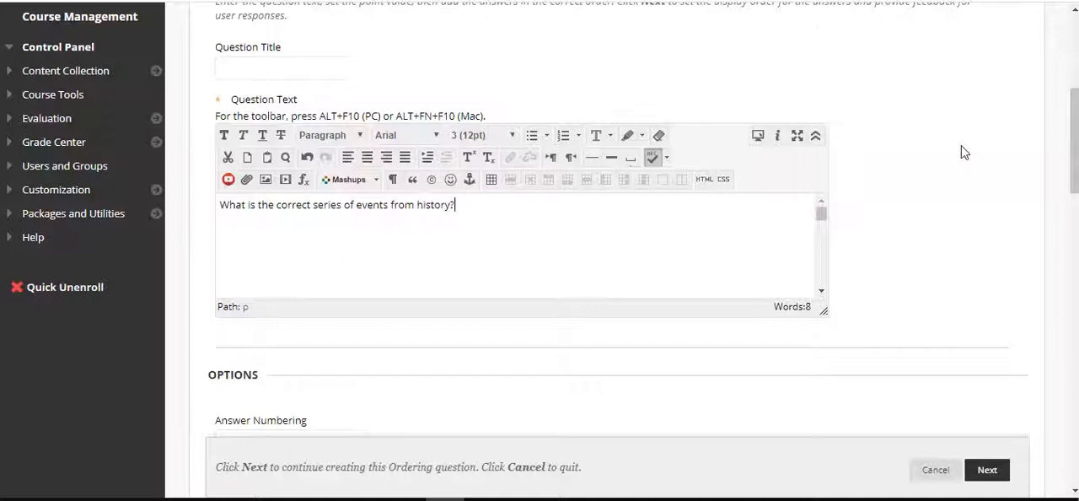
# Format the whole question text in Tahoma at size 4 (14pt)
pyautogui.hotkey('ctrl', 'a')
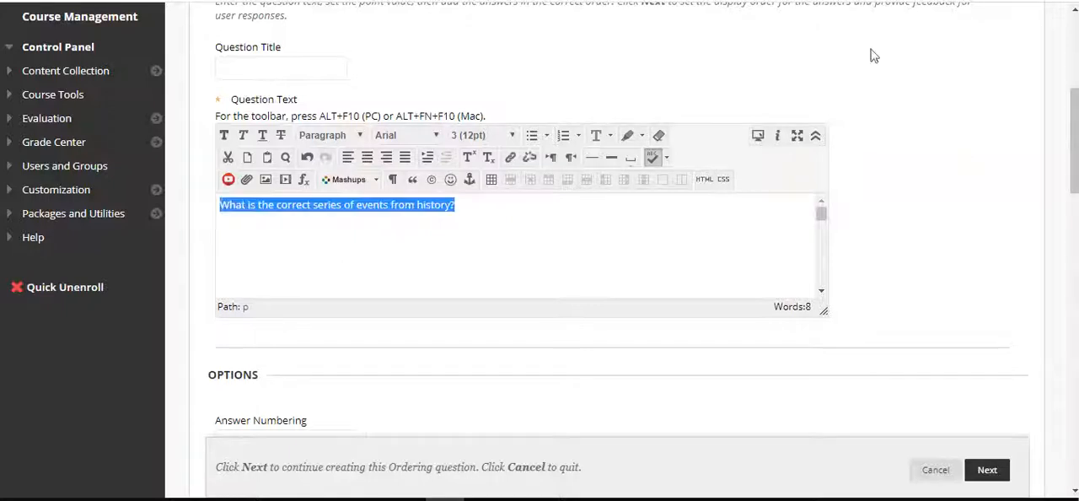
pyautogui.click(393, 137)
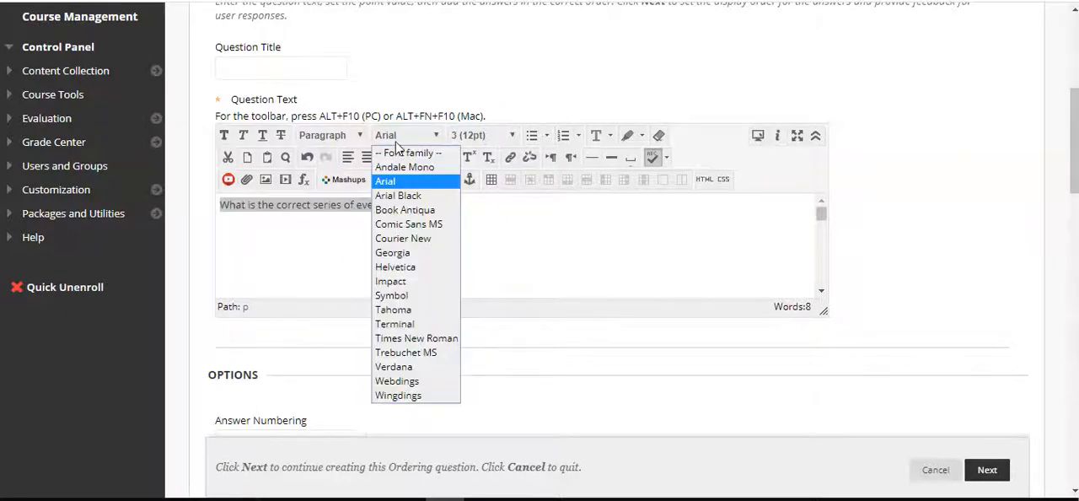
pyautogui.click(420, 312)
pyautogui.click(482, 134)
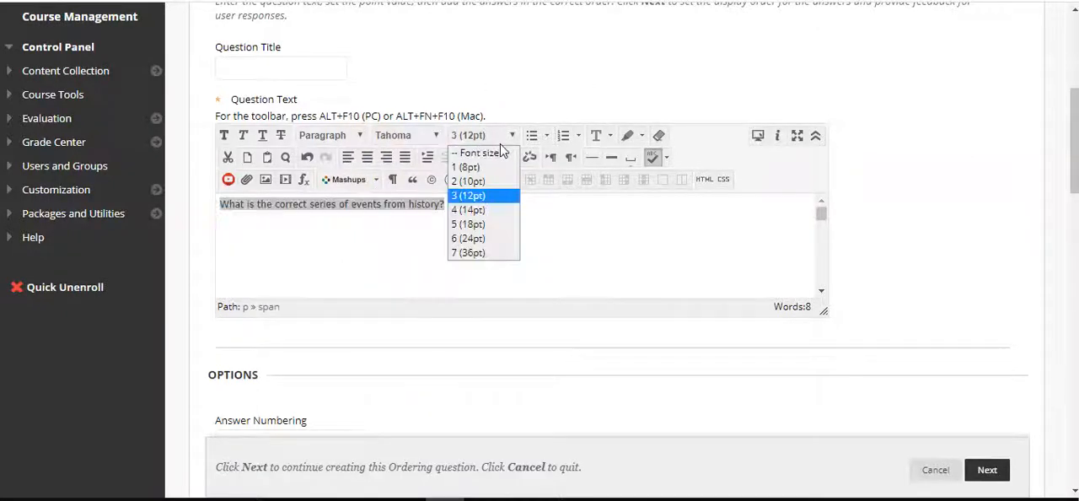
pyautogui.click(476, 210)
pyautogui.click(715, 227)
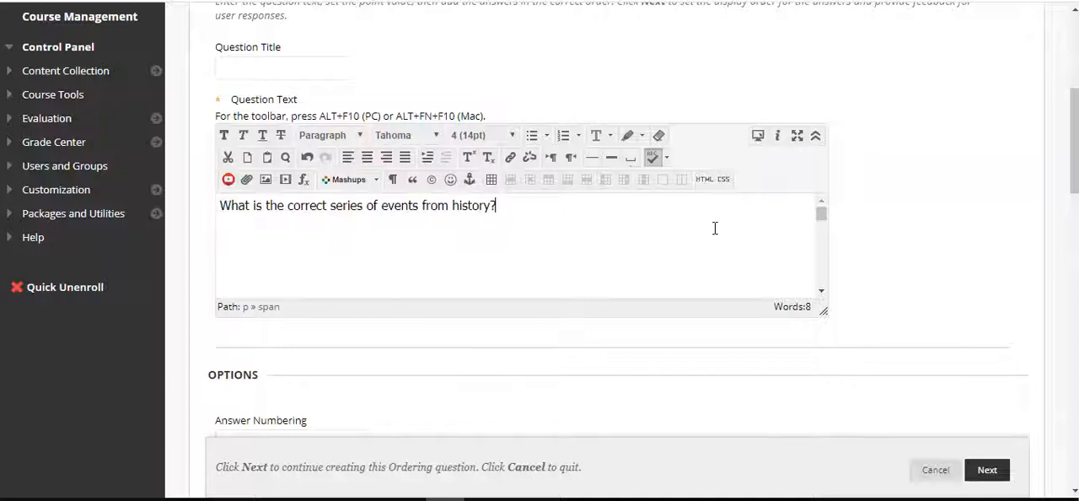
# Enter "The Great Pyramids were constructed." as Answer 1 of the ordering question
pyautogui.scroll(-4, 936, 224)
pyautogui.scroll(-2, 937, 224)
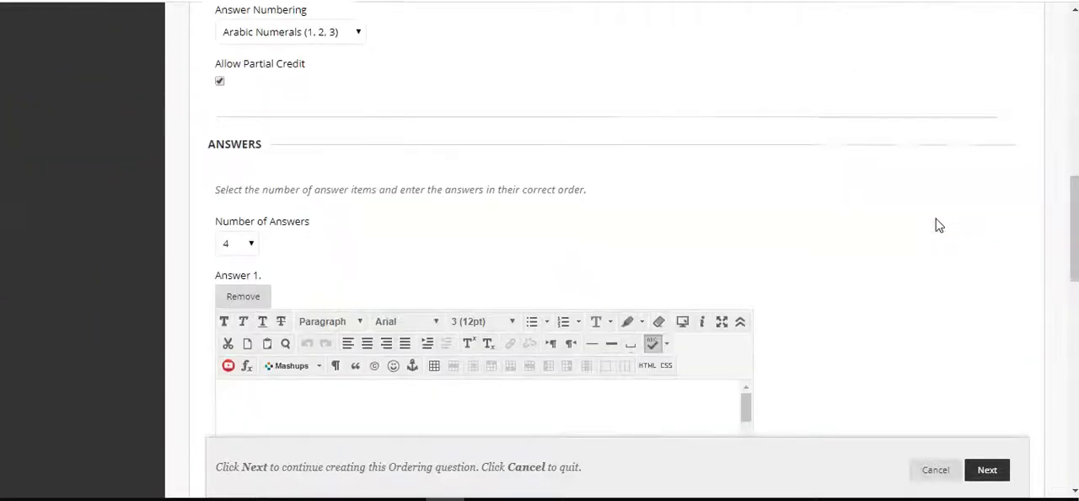
pyautogui.scroll(1, 938, 225)
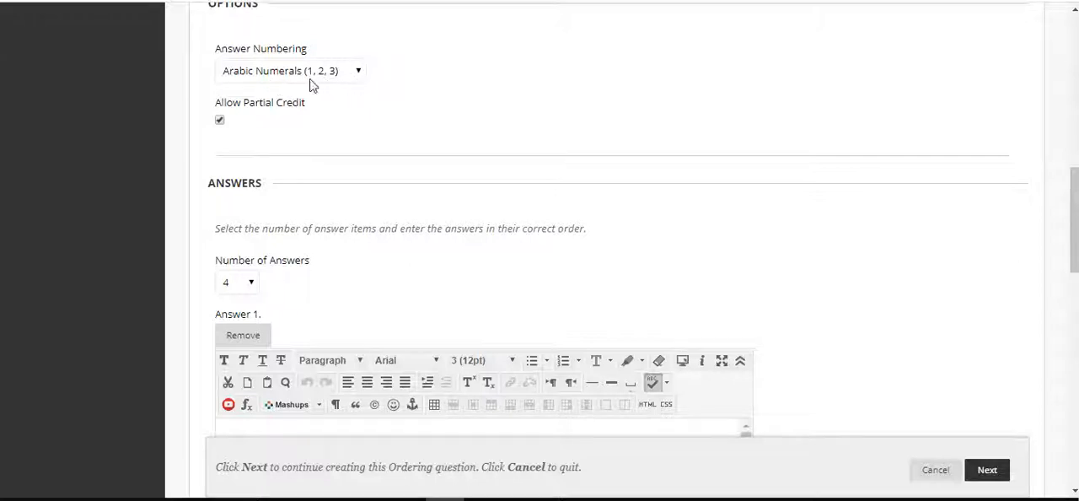
pyautogui.scroll(-2, 696, 237)
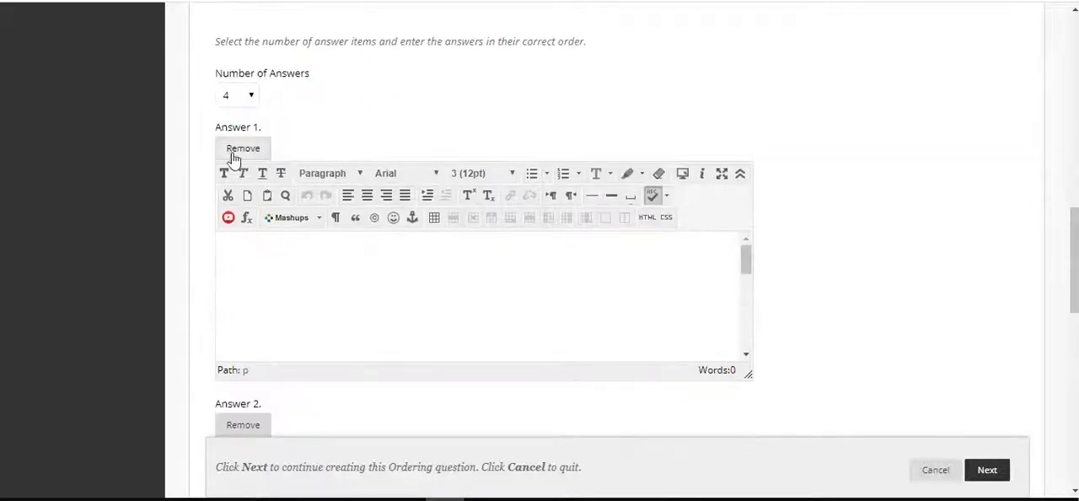
pyautogui.click(311, 317)
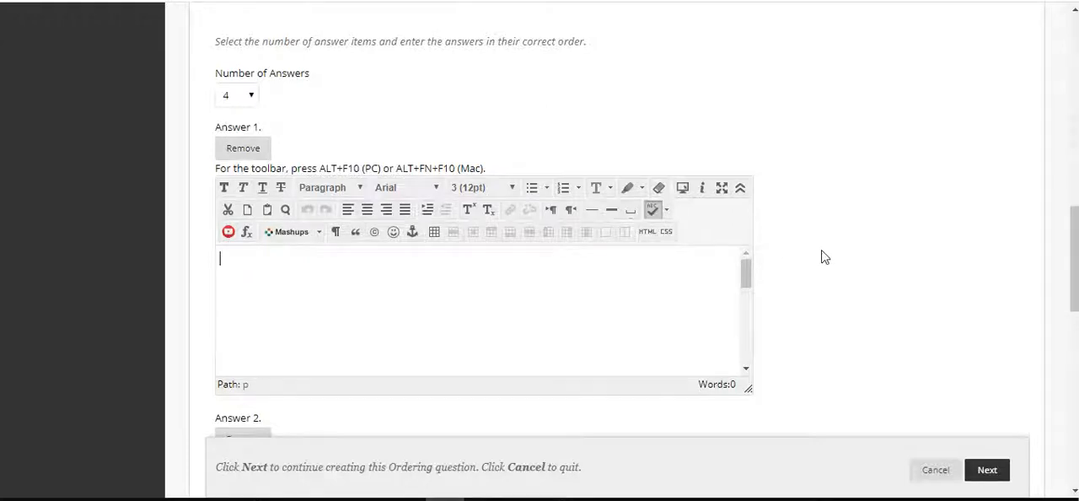
pyautogui.write('The Great Py')
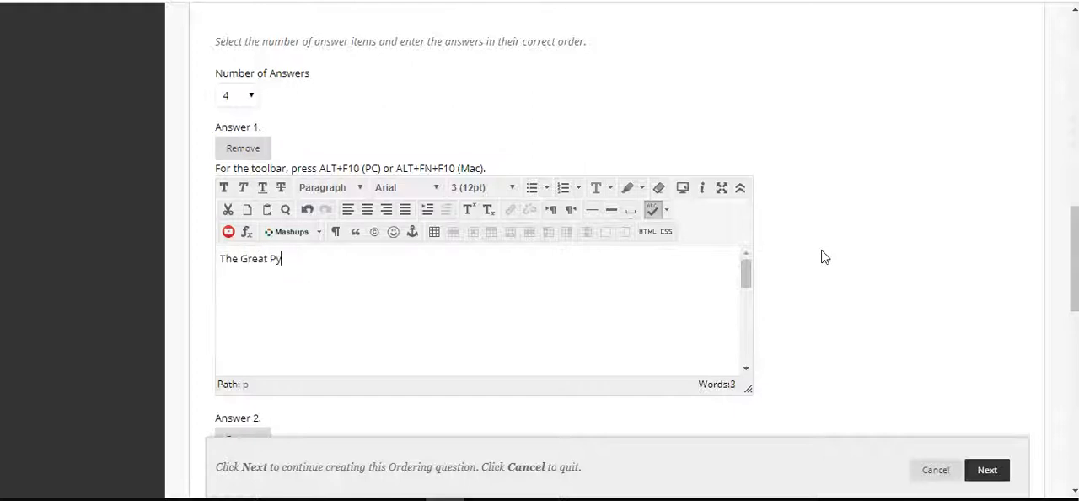
pyautogui.write('ramids were constructed')
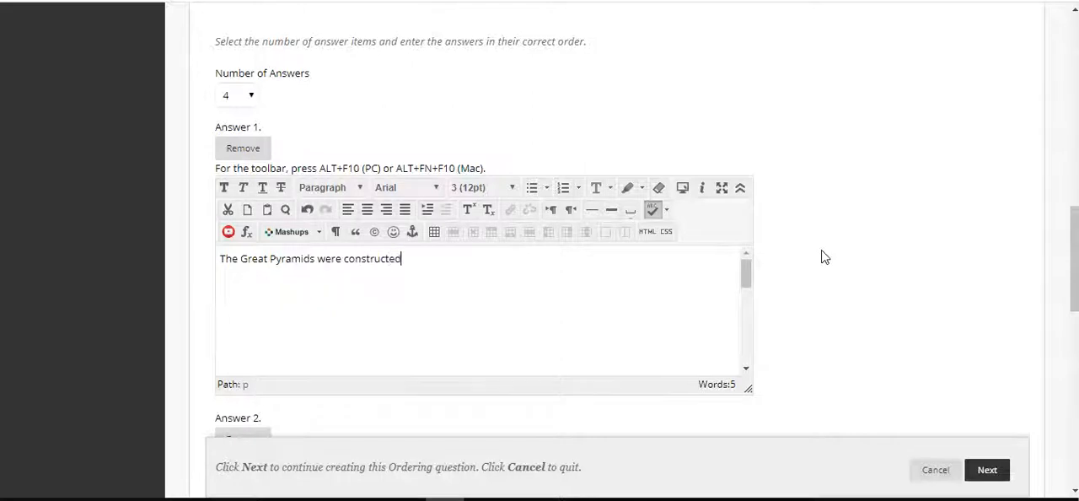
# Format the Answer 1 text in Tahoma at size 4 (14pt)
pyautogui.hotkey('ctrl', 'a')
pyautogui.click(435, 186)
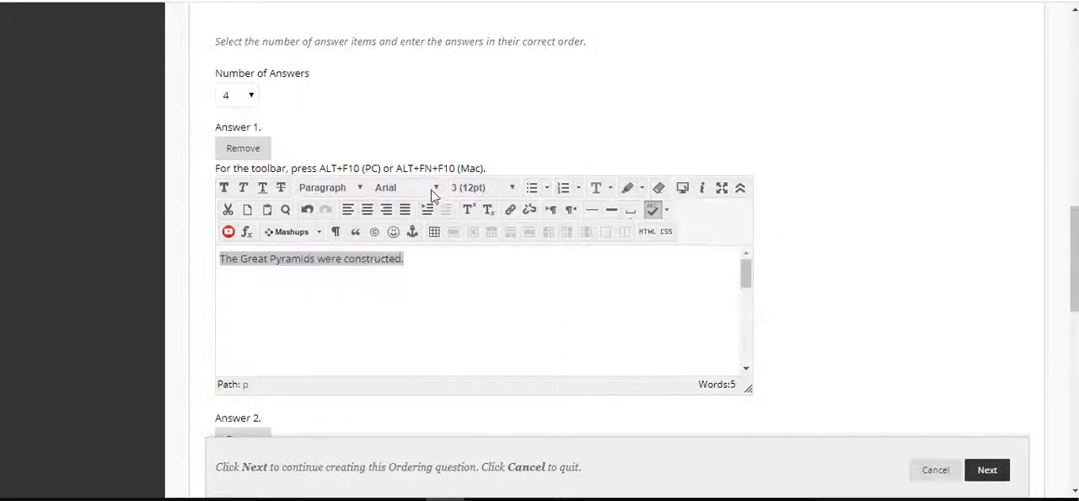
pyautogui.click(417, 362)
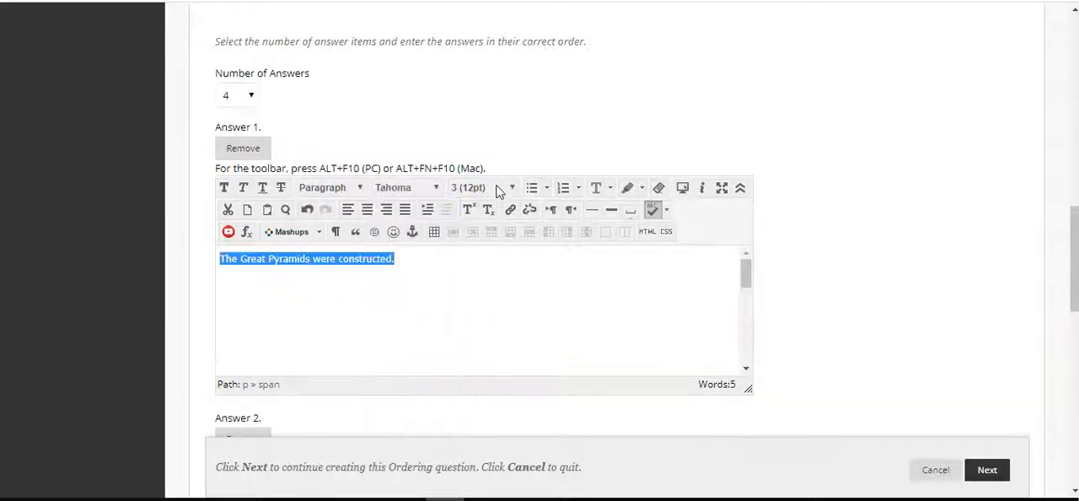
pyautogui.click(498, 189)
pyautogui.click(485, 262)
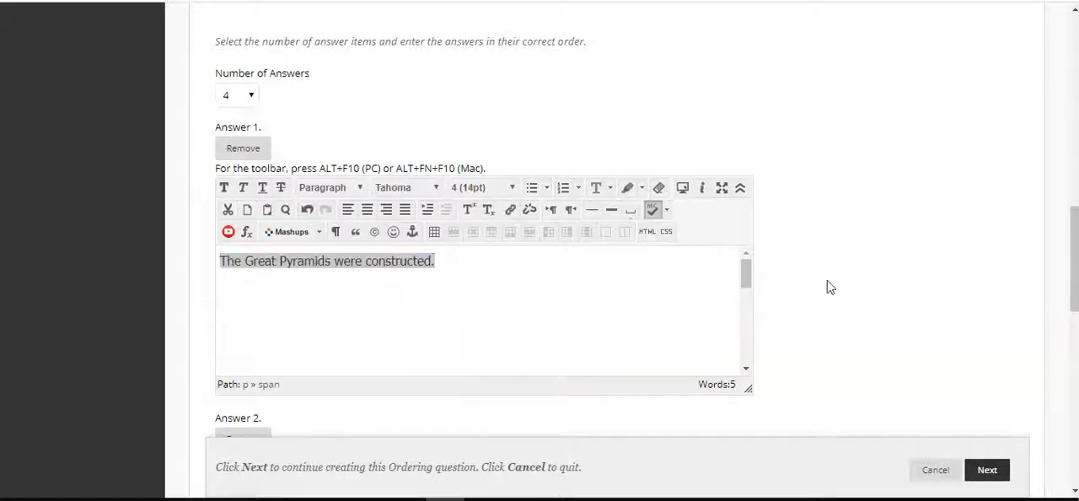
pyautogui.click(564, 266)
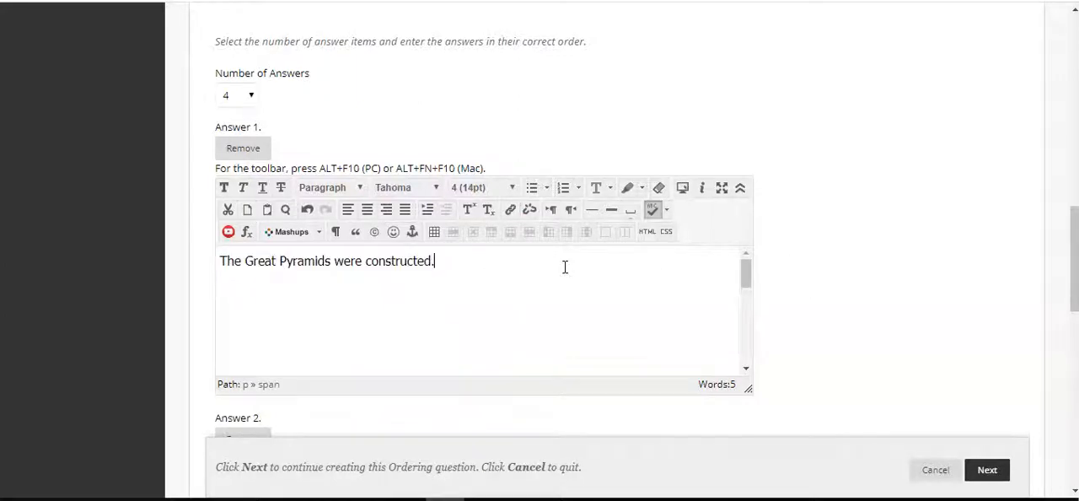
# Enter "Alexander the Great conquered much of the known world." as Answer 2
pyautogui.scroll(-3, 837, 281)
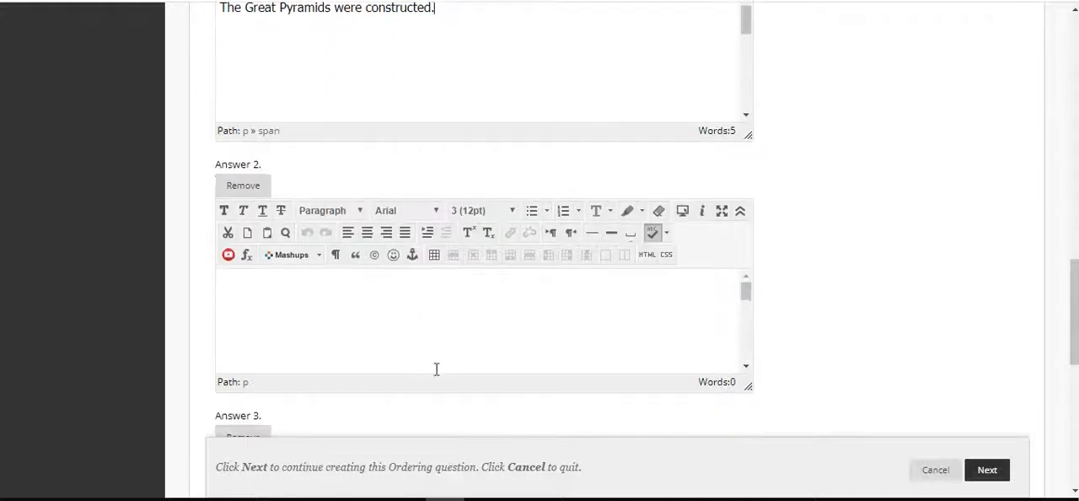
pyautogui.click(357, 372)
pyautogui.write('Th')
pyautogui.write('e')
pyautogui.hotkey('ctrl', 'a')
pyautogui.write('Al')
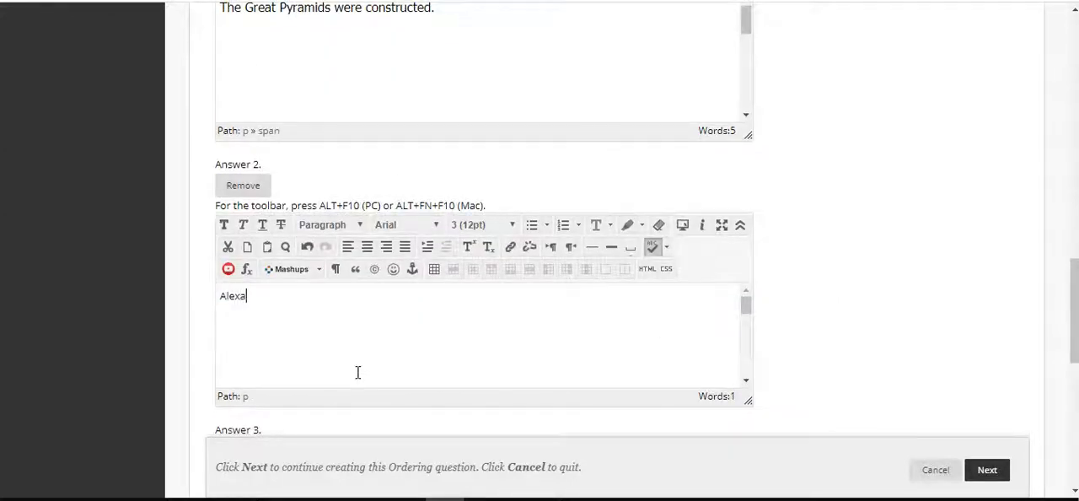
pyautogui.write('exander the Great conquered much of the known world.')
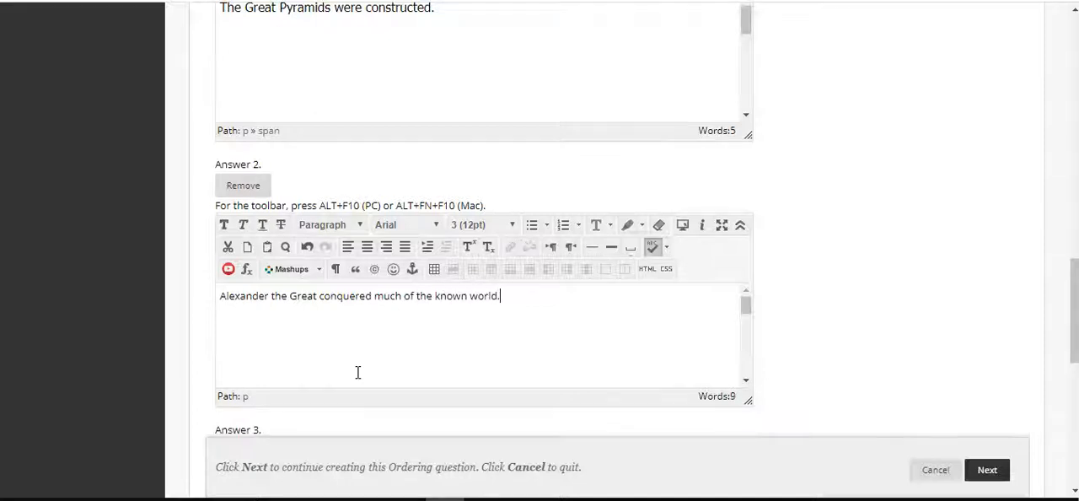
# Format the Answer 2 text in Tahoma at size 4 (14pt)
pyautogui.hotkey('ctrl', 'a')
pyautogui.click(421, 225)
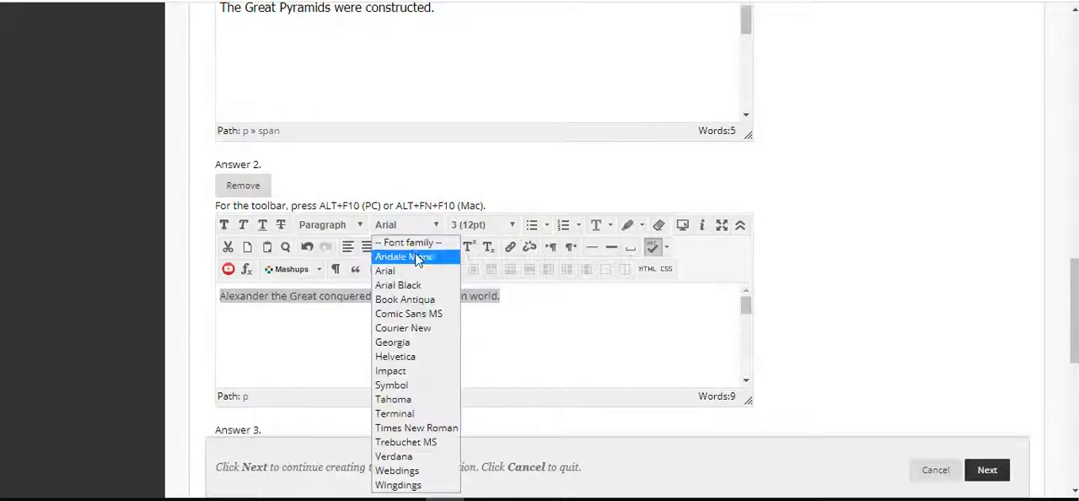
pyautogui.click(416, 398)
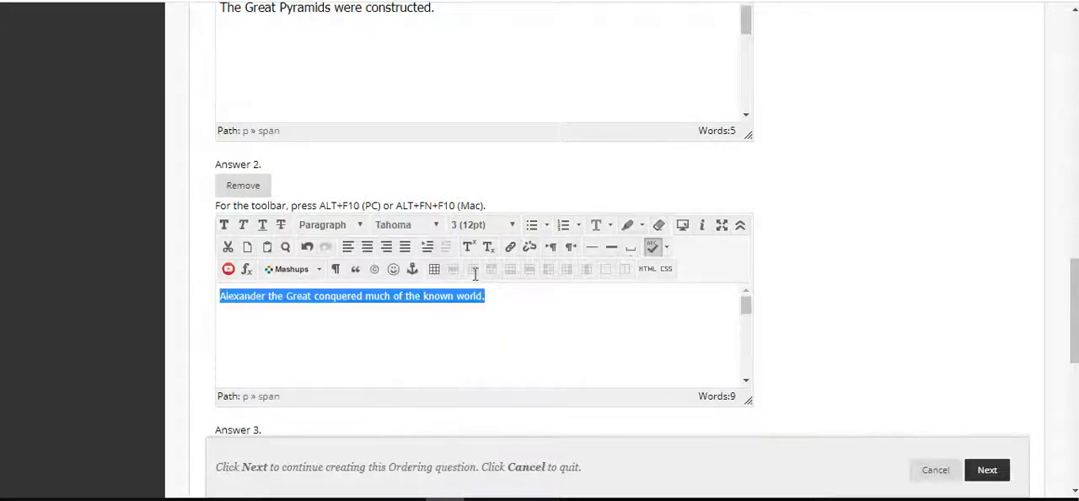
pyautogui.click(510, 228)
pyautogui.click(487, 314)
pyautogui.click(646, 339)
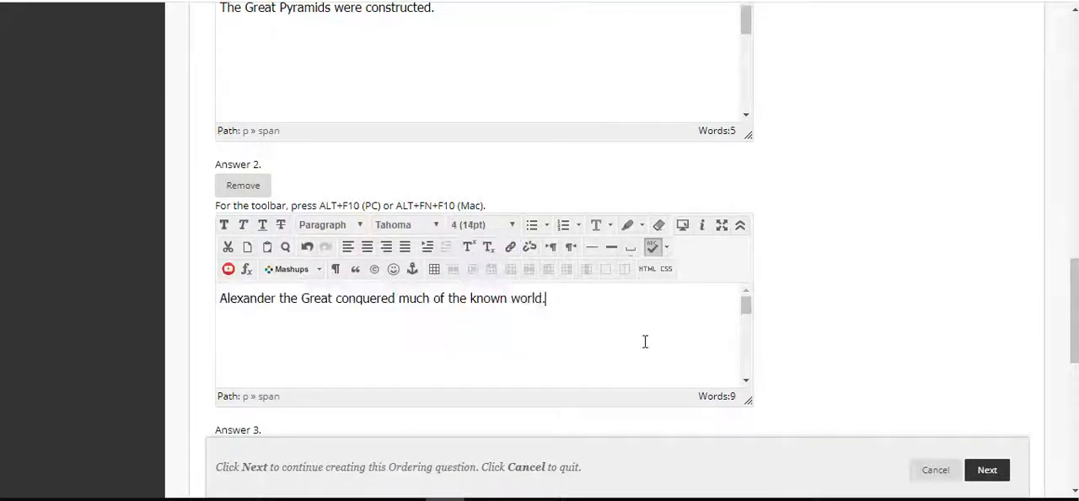
# Enter "Amelia Earhart disappears on her attempt to fly around the world." as Answer 3, correcting the surname's spelling to "Earhart"
pyautogui.scroll(-4, 897, 237)
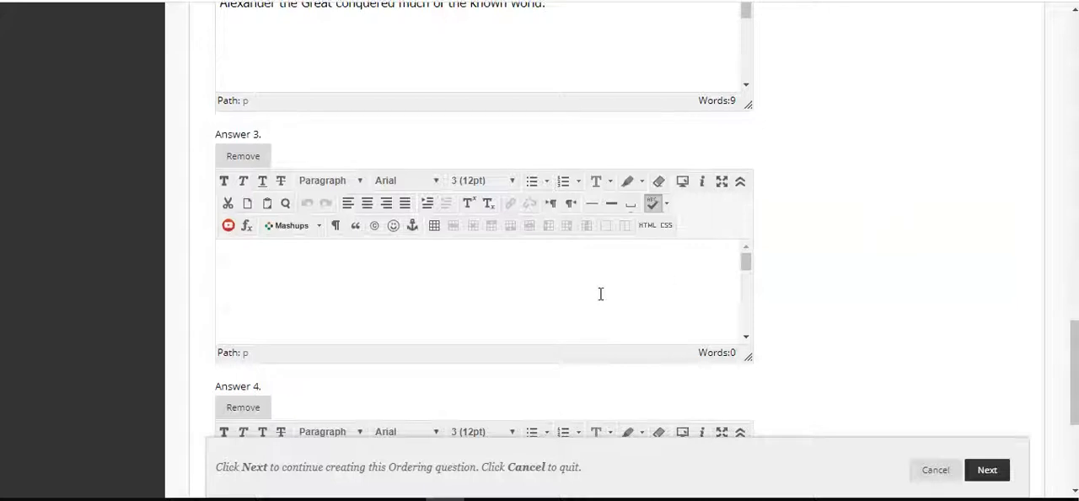
pyautogui.click(553, 301)
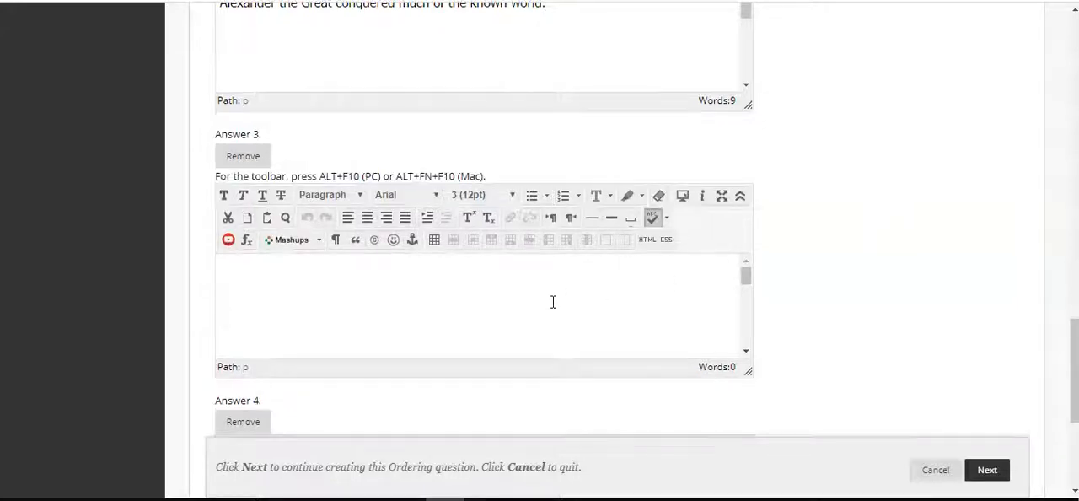
pyautogui.write('Amelia Ear')
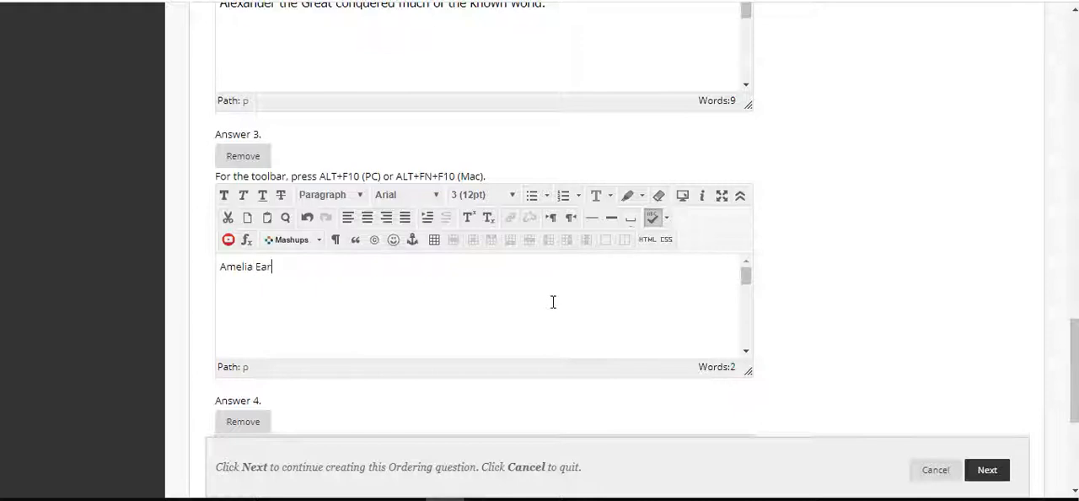
pyautogui.write('hardt')
pyautogui.click(289, 270)
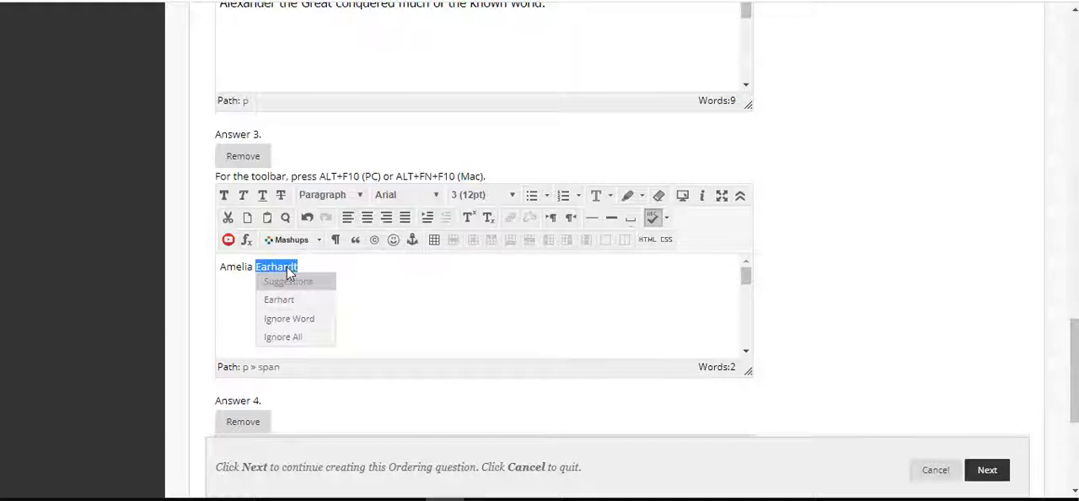
pyautogui.click(342, 275)
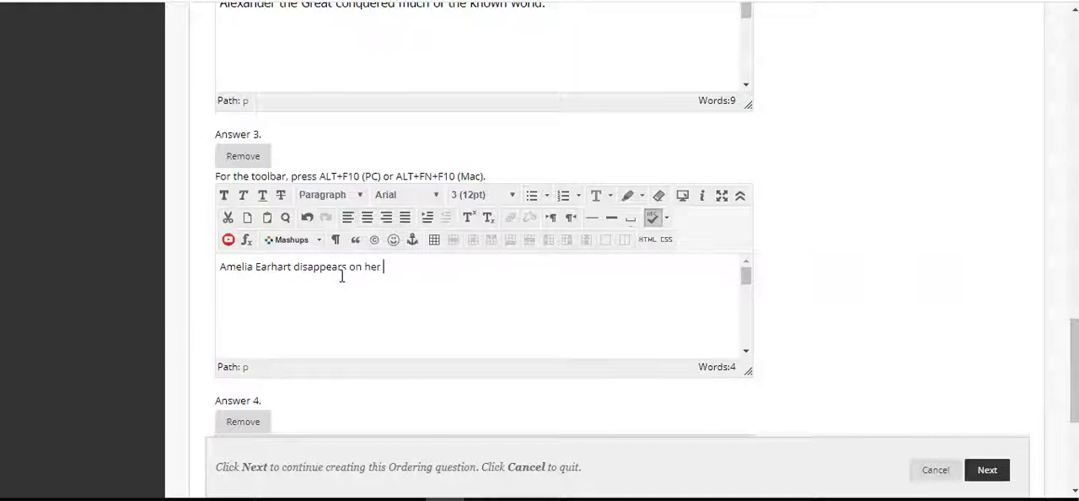
pyautogui.write('disappears on her attempt to fly around the world.')
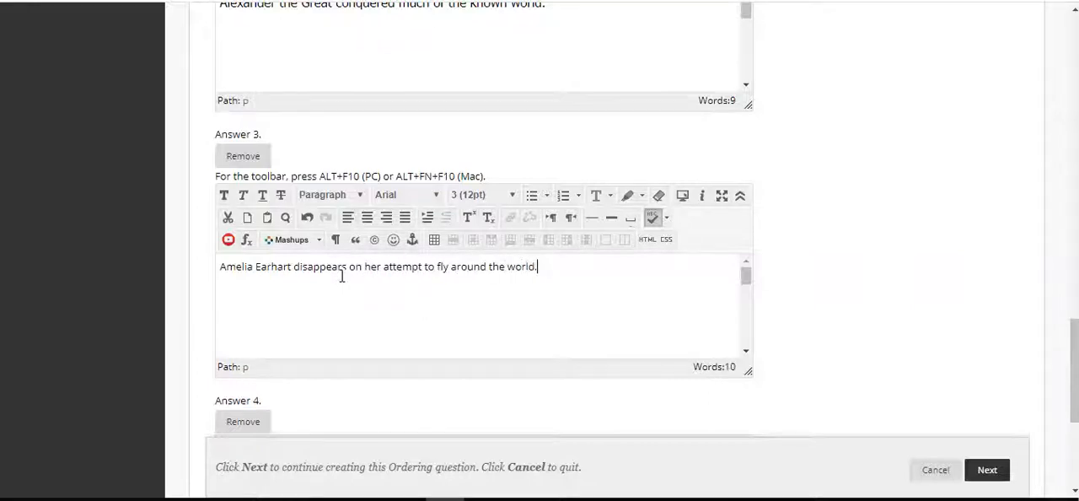
# Format the Answer 3 text in Tahoma at size 4 (14pt)
pyautogui.hotkey('ctrl', 'a')
pyautogui.click(416, 196)
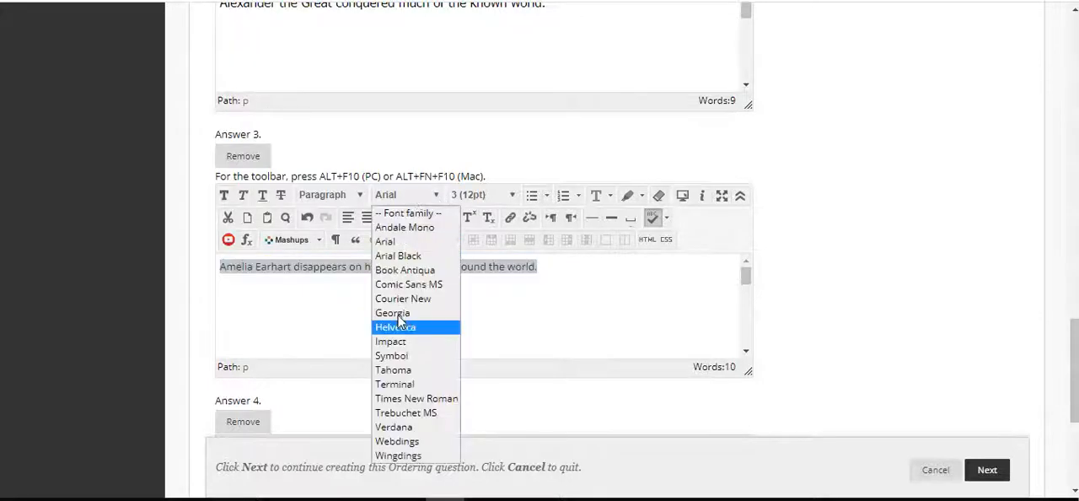
pyautogui.click(405, 372)
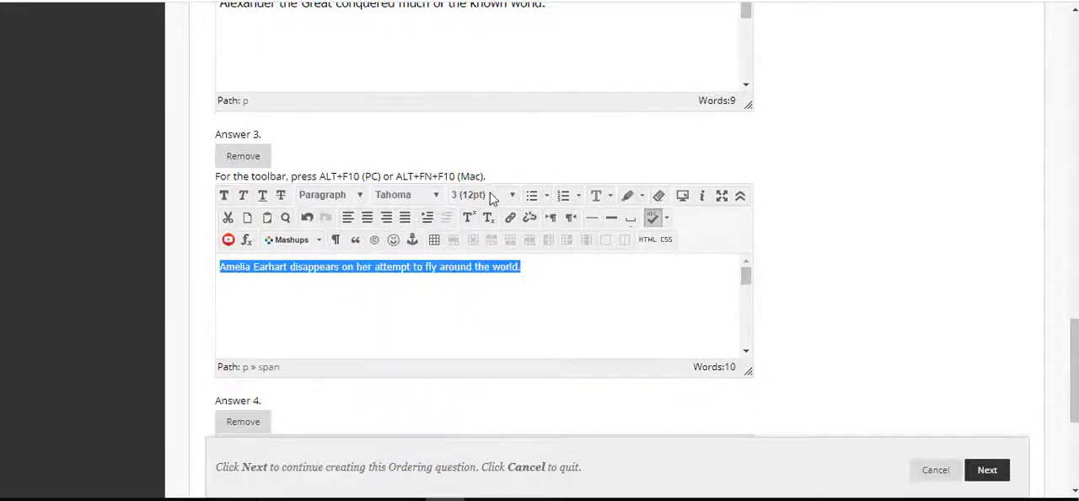
pyautogui.click(491, 196)
pyautogui.click(494, 271)
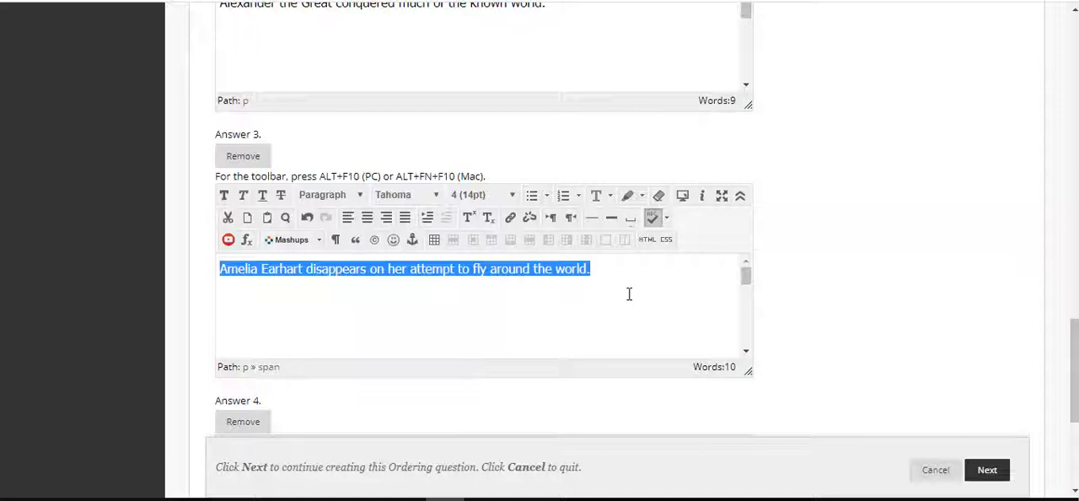
pyautogui.click(676, 269)
# Enter "The World Trade Center is attacked by Islamic extremists." as Answer 4
pyautogui.scroll(-3, 884, 297)
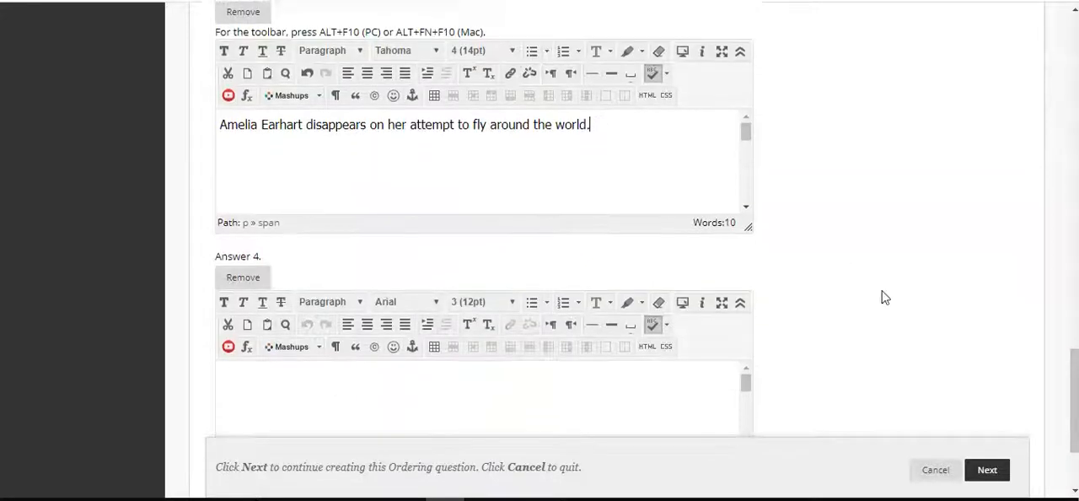
pyautogui.click(632, 350)
pyautogui.write('The World Trade Center w')
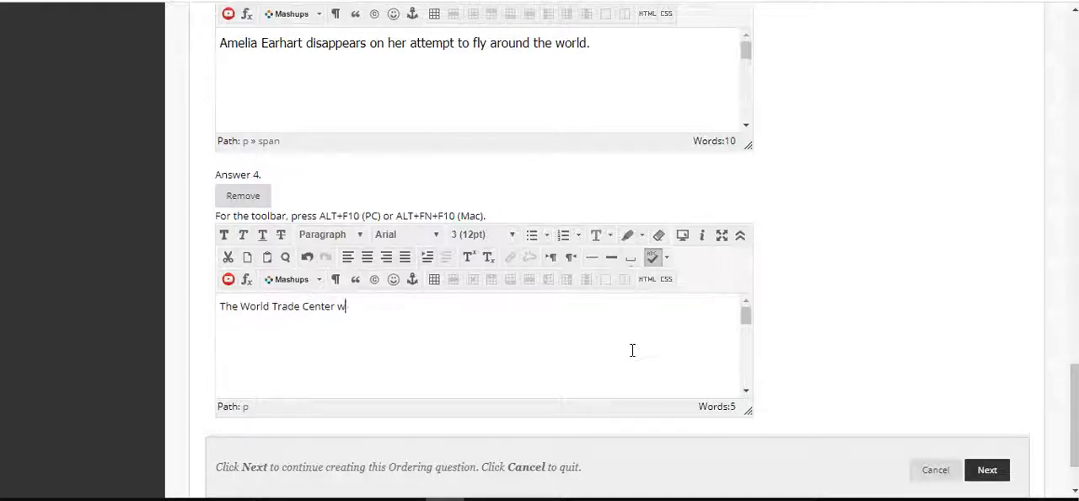
pyautogui.write('is attacked by Lsa')
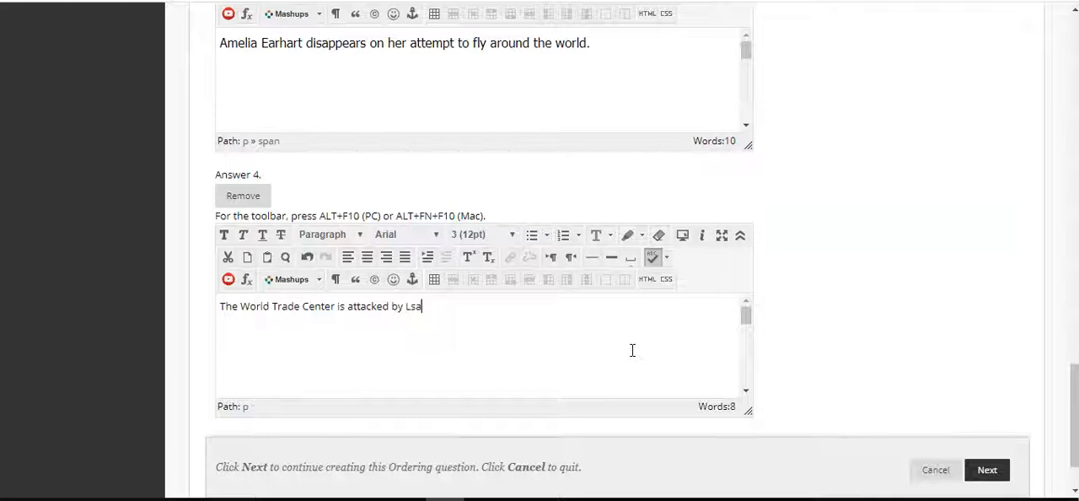
pyautogui.press('BackSpace')
pyautogui.write('lamic extremists.')
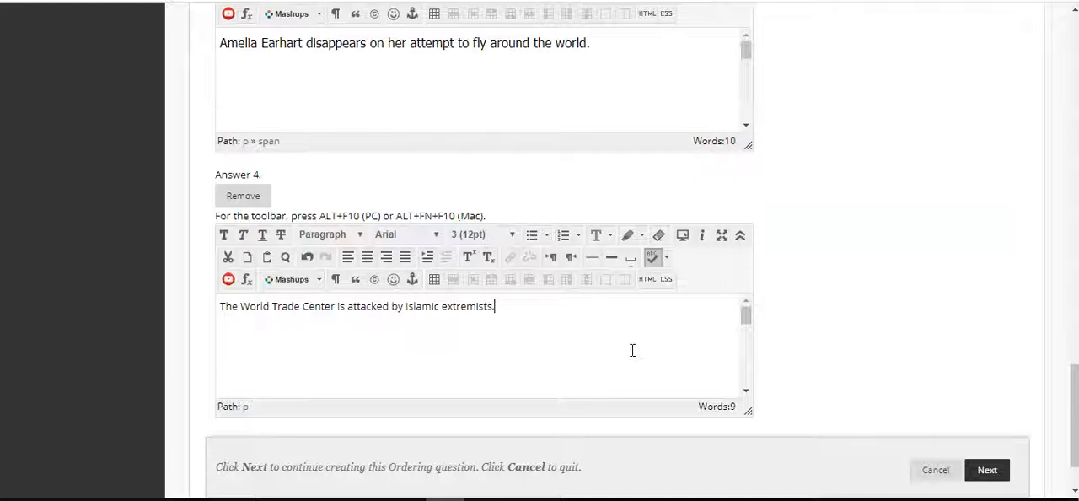
# Format the Answer 4 text in Tahoma at size 4 (14pt) and continue to the question's display order settings
pyautogui.hotkey('ctrl', 'a')
pyautogui.click(408, 234)
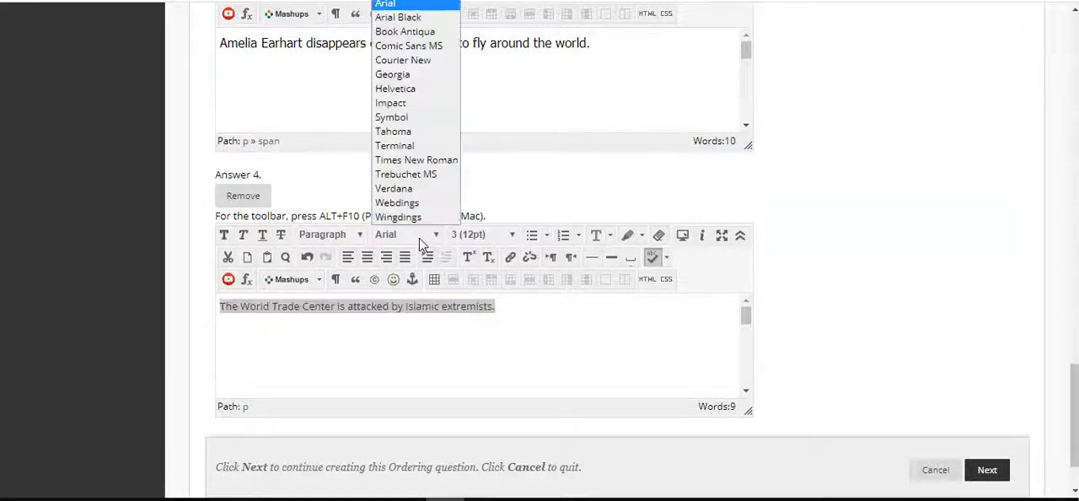
pyautogui.click(405, 132)
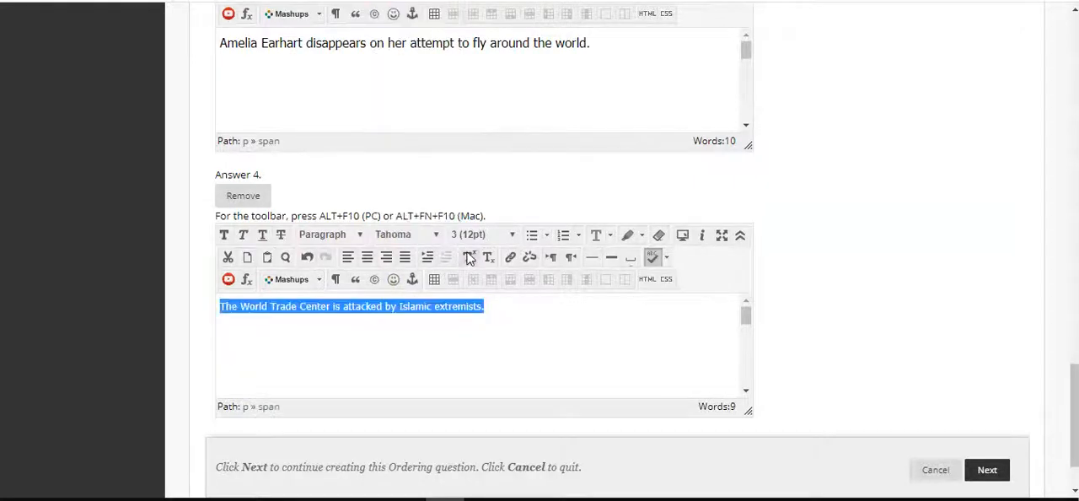
pyautogui.click(472, 236)
pyautogui.click(472, 308)
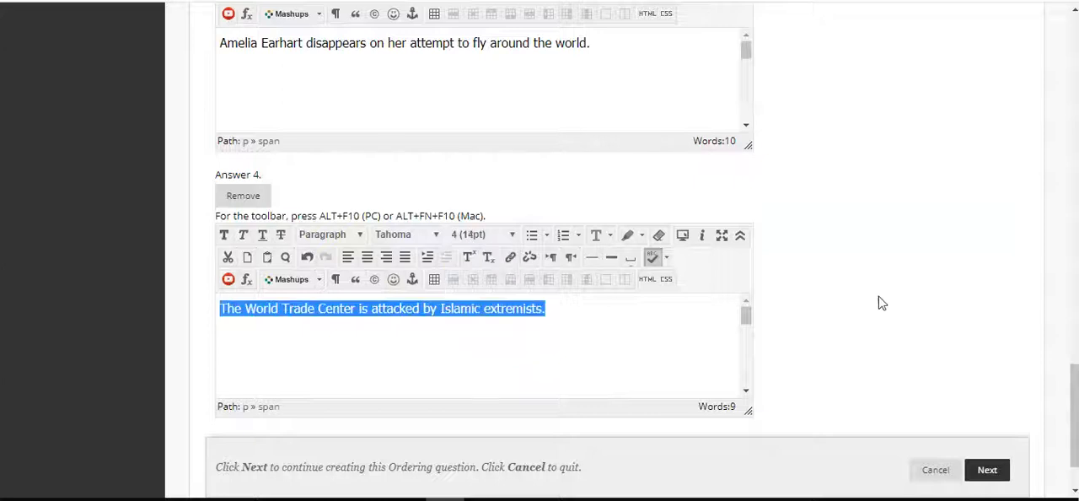
pyautogui.click(583, 328)
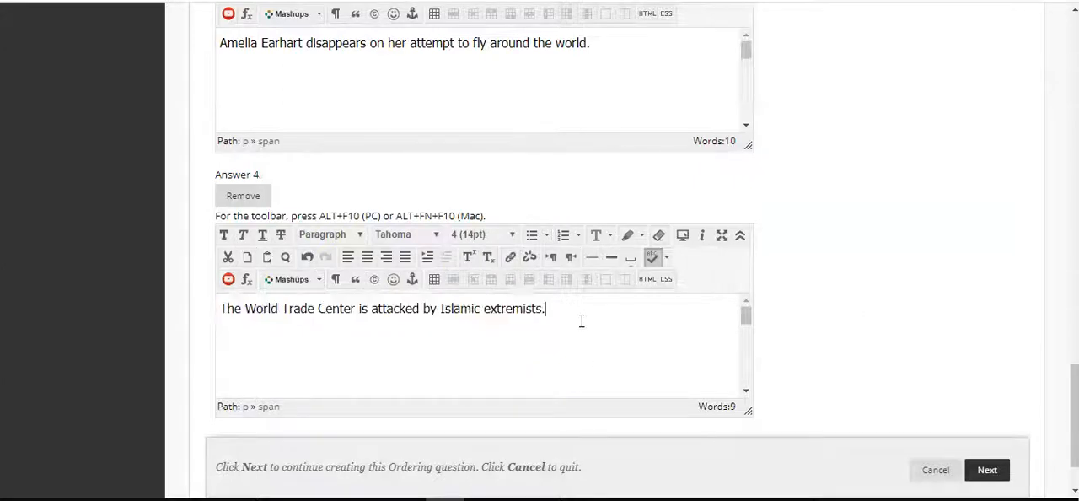
pyautogui.scroll(-1, 834, 298)
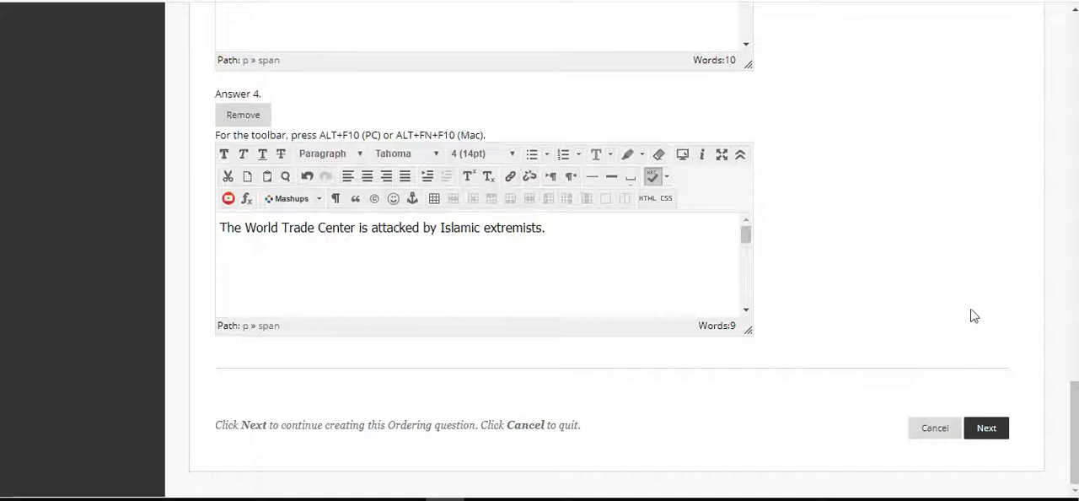
pyautogui.click(988, 428)
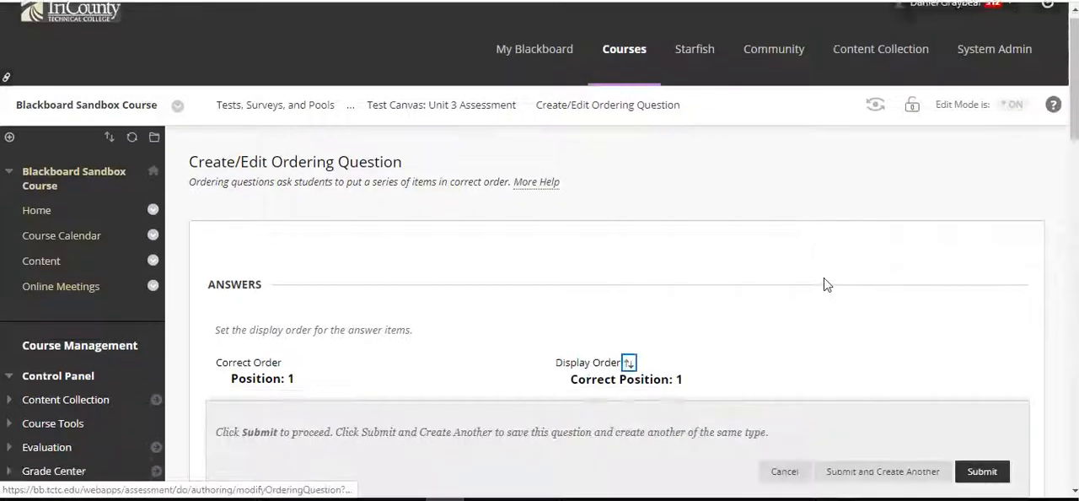
# Look through the ordering question's answer order, feedback, categories and keywords, and instructor notes sections
pyautogui.scroll(-4, 824, 279)
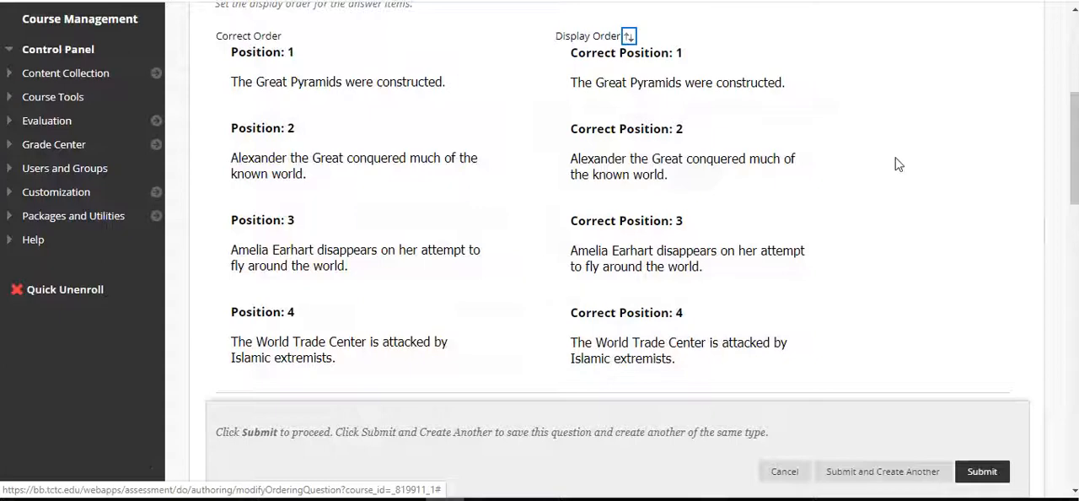
pyautogui.scroll(-8, 886, 338)
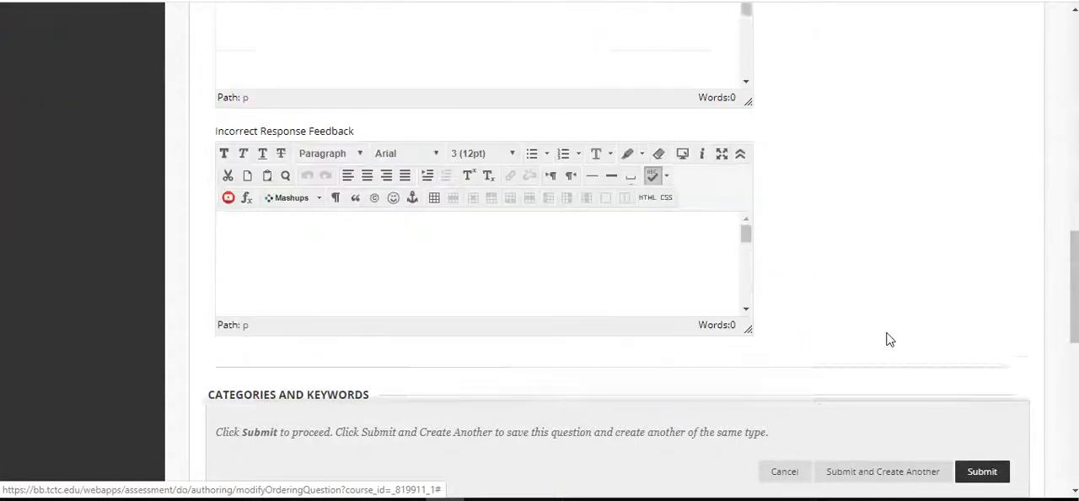
pyautogui.scroll(-1, 886, 338)
pyautogui.scroll(12, 886, 338)
pyautogui.scroll(-6, 887, 338)
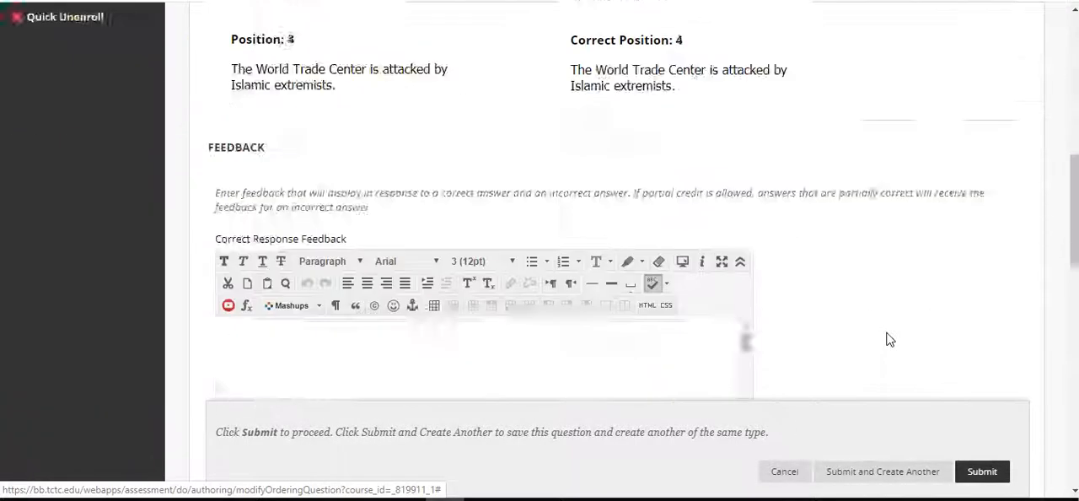
pyautogui.scroll(-10, 886, 338)
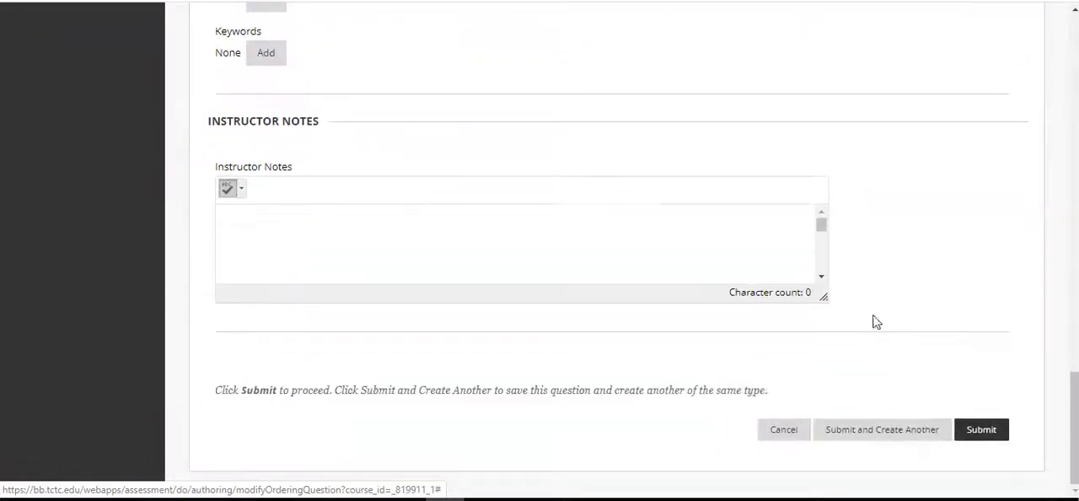
pyautogui.scroll(3, 876, 284)
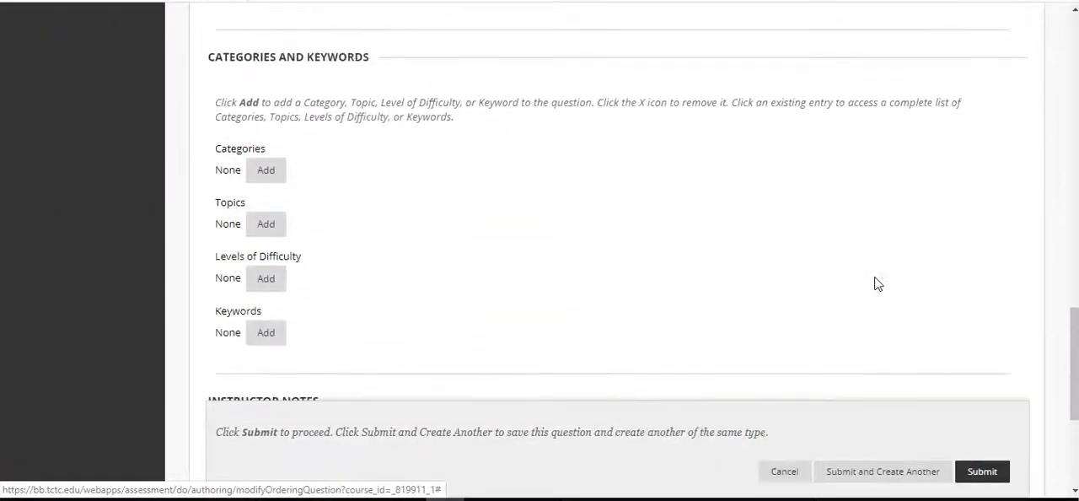
pyautogui.scroll(12, 876, 284)
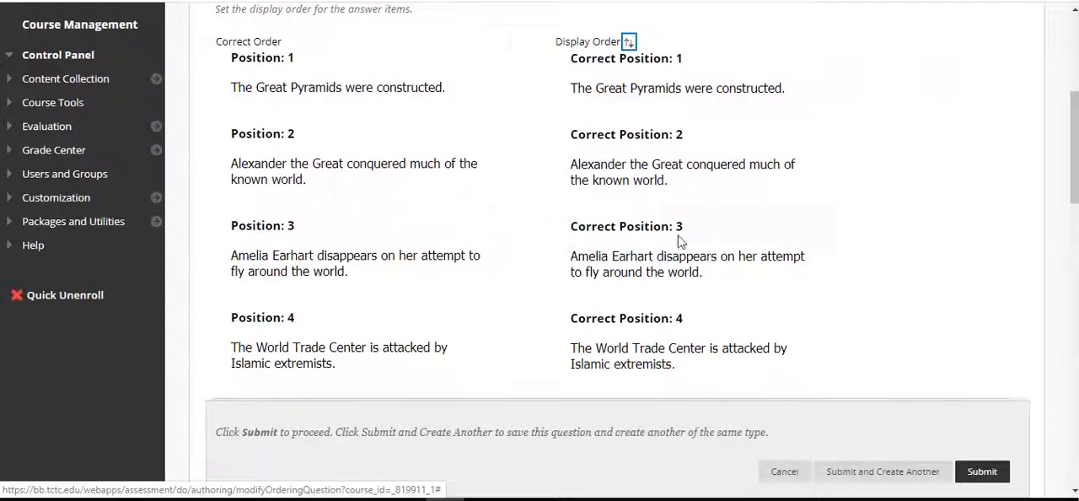
# Try to move the Great Pyramids item within the Correct Order list
pyautogui.moveTo(308, 86); pyautogui.dragTo(320, 200)
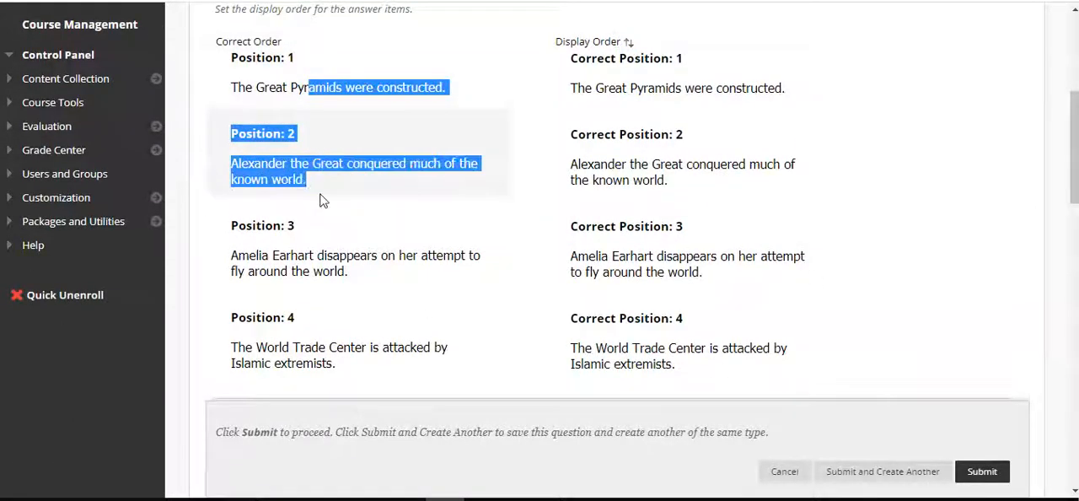
pyautogui.click(357, 84)
pyautogui.moveTo(320, 64); pyautogui.dragTo(325, 163)
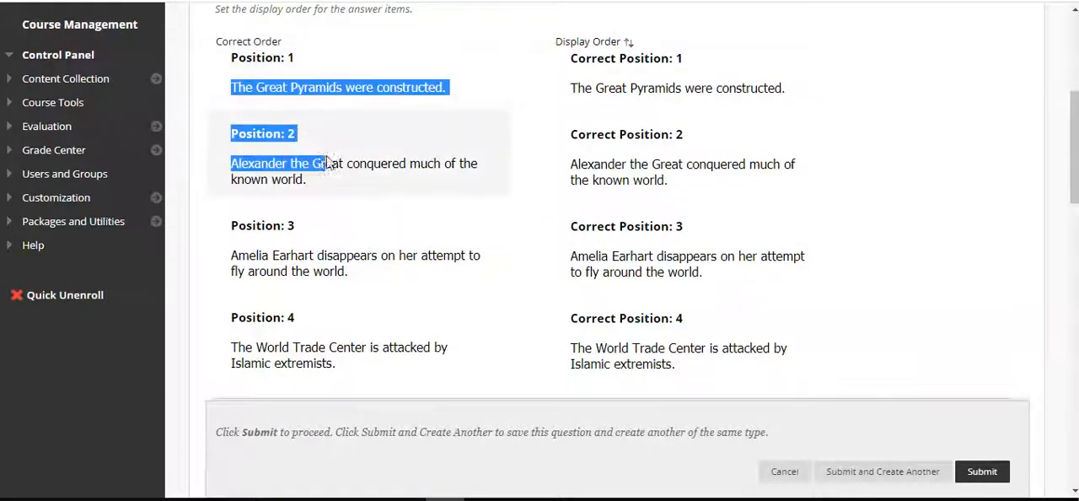
pyautogui.moveTo(321, 57); pyautogui.dragTo(539, 54)
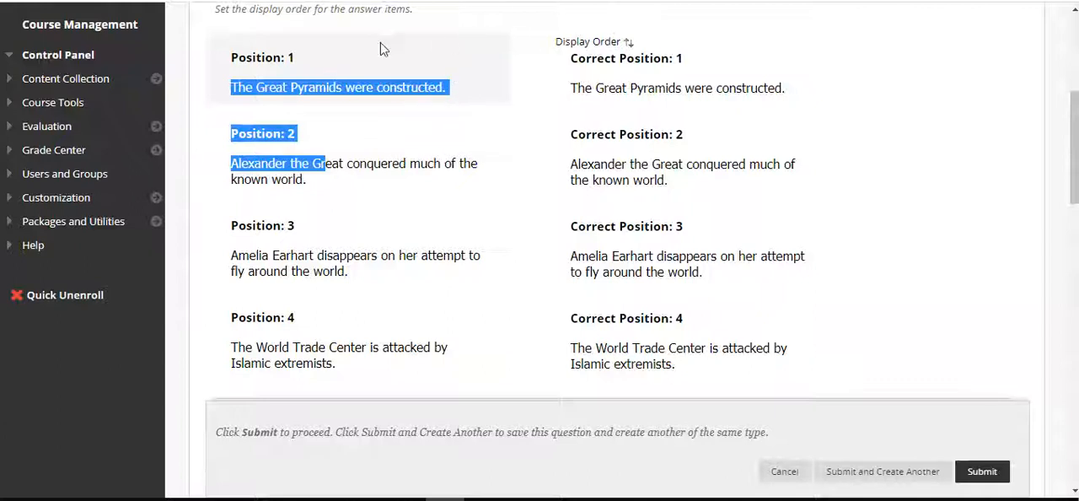
# Rearrange the Display Order list to Alexander the Great, World Trade Center, Amelia Earhart, Great Pyramids
pyautogui.scroll(1, 609, 149)
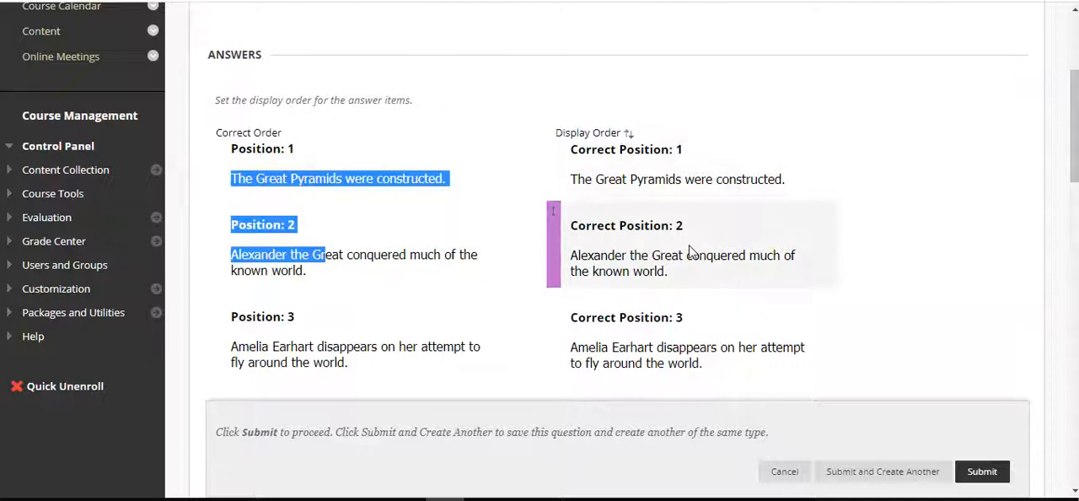
pyautogui.moveTo(706, 228); pyautogui.dragTo(699, 135)
pyautogui.scroll(-2, 857, 268)
pyautogui.moveTo(717, 234); pyautogui.dragTo(716, 80)
pyautogui.moveTo(708, 251); pyautogui.dragTo(713, 150)
pyautogui.scroll(2, 980, 161)
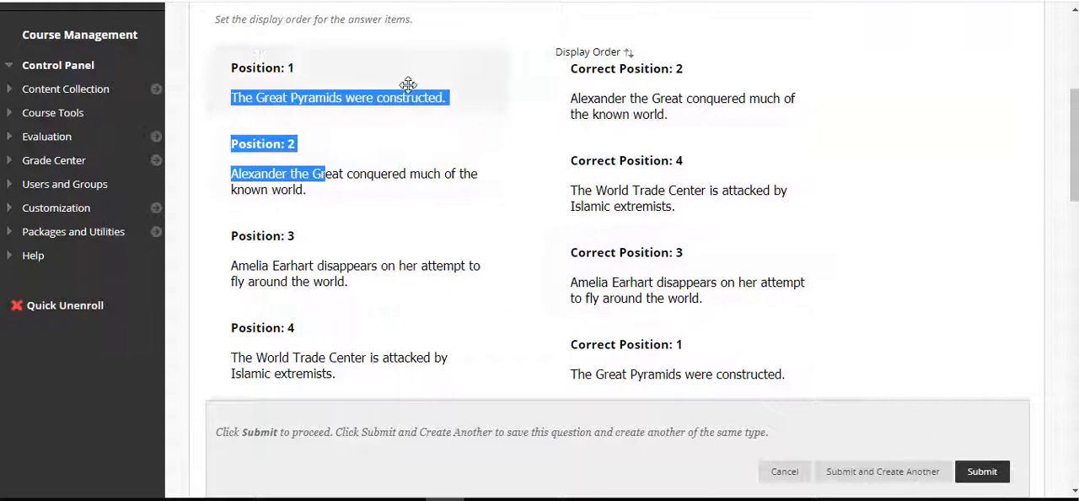
pyautogui.click(848, 269)
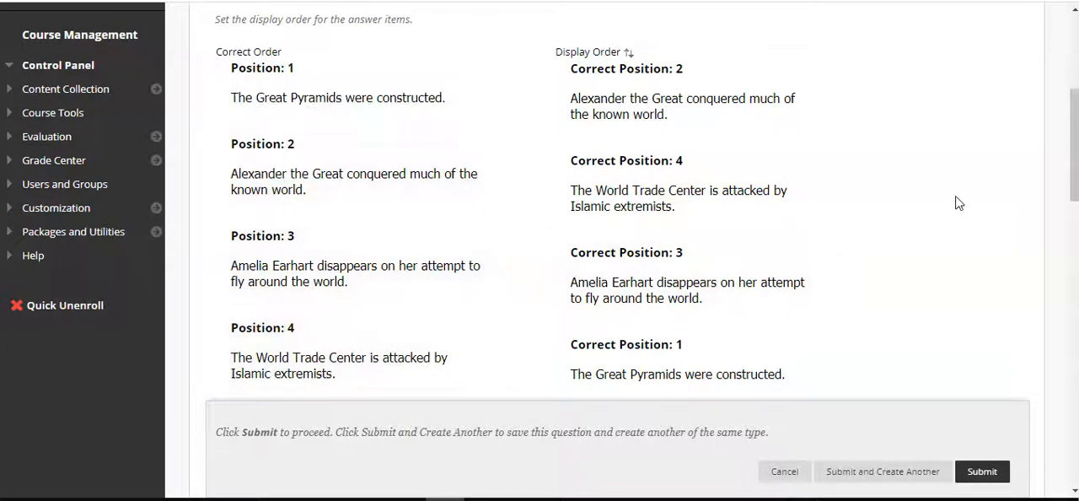
# Check the remaining sections of the ordering question and submit it to the test
pyautogui.scroll(-10, 958, 202)
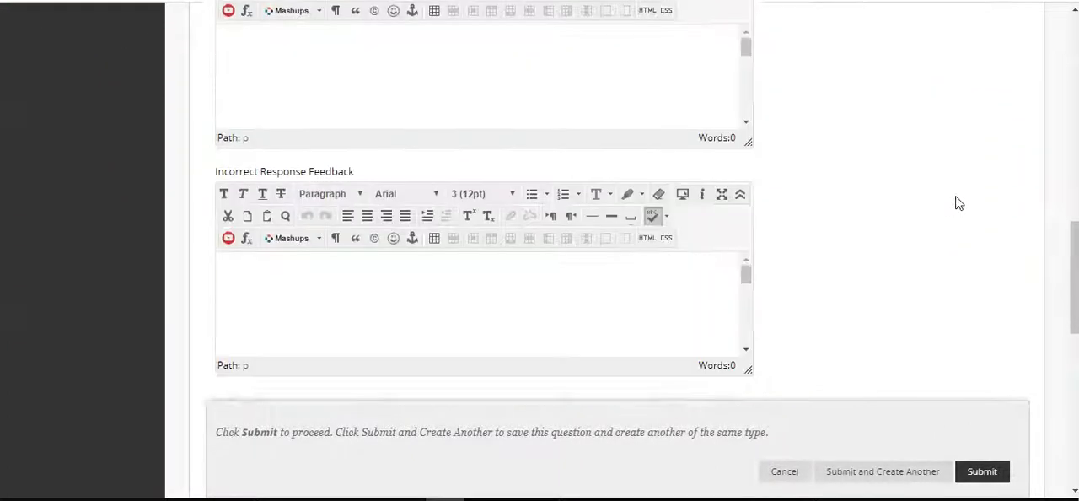
pyautogui.scroll(-5, 958, 202)
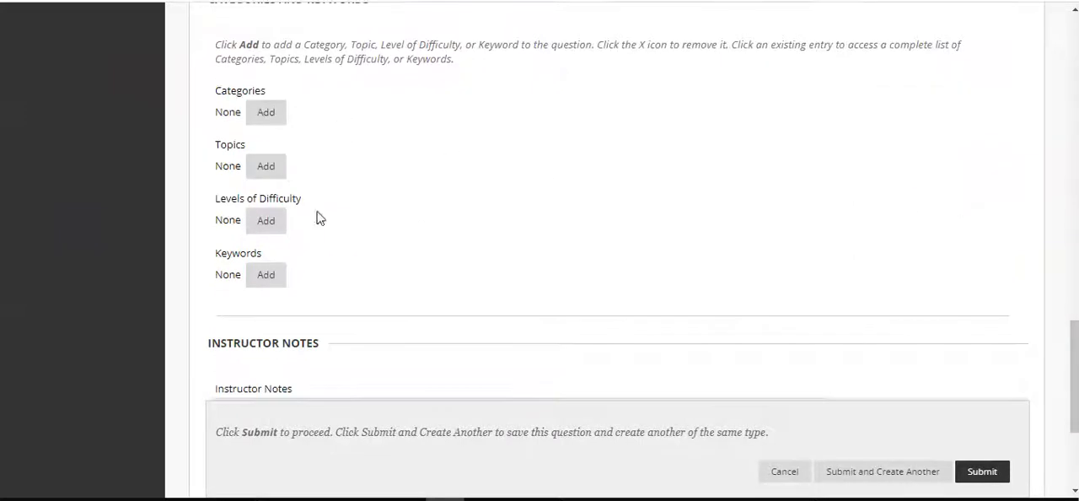
pyautogui.scroll(-3, 724, 241)
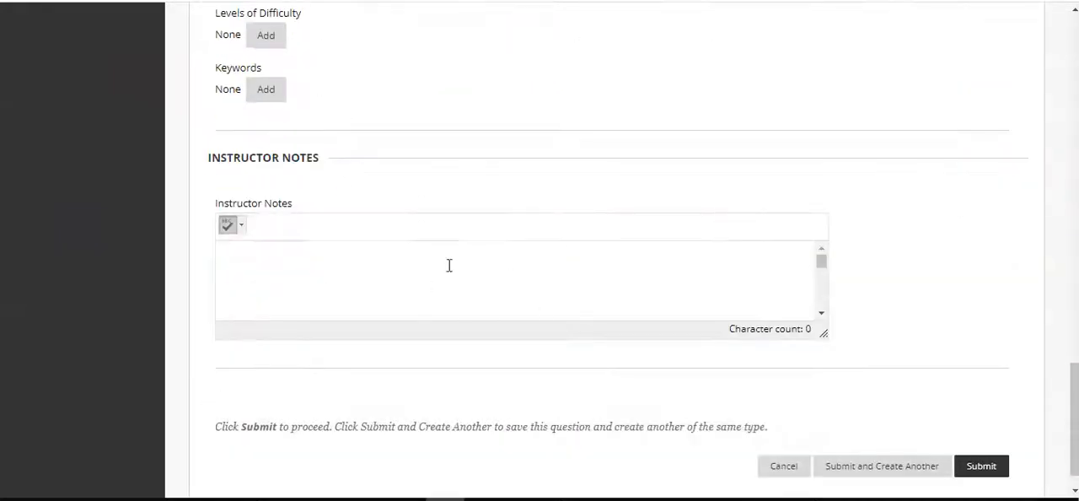
pyautogui.scroll(2, 945, 261)
pyautogui.scroll(10, 944, 260)
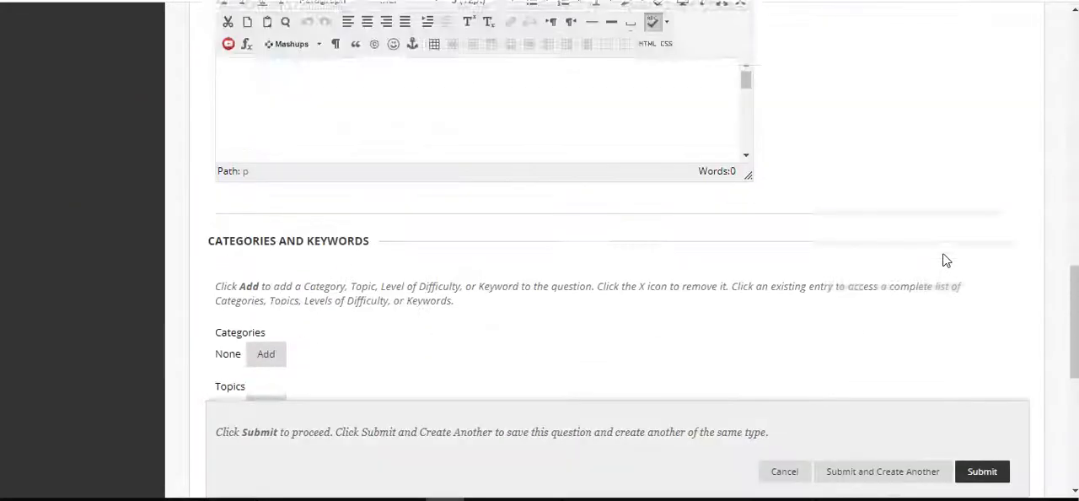
pyautogui.scroll(6, 945, 261)
pyautogui.scroll(-3, 945, 261)
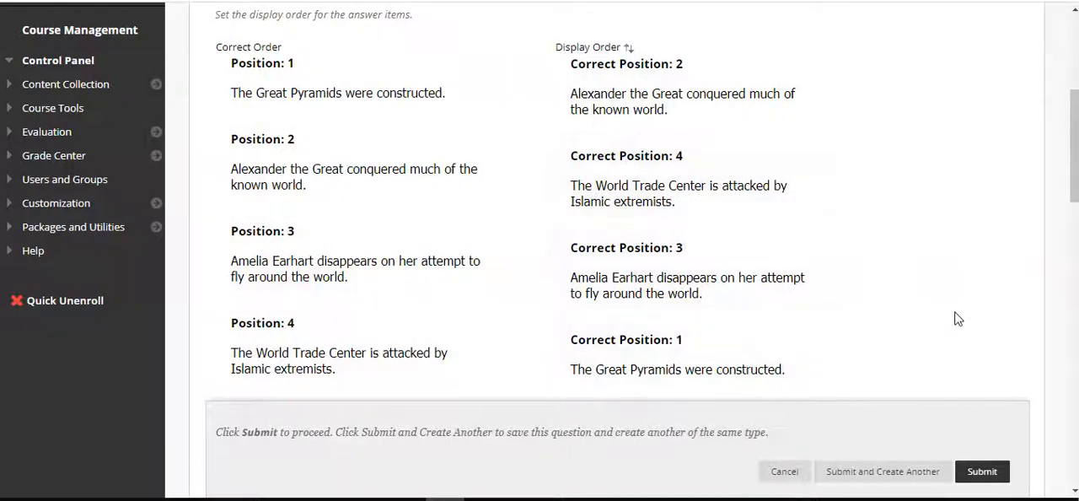
pyautogui.scroll(-1, 956, 315)
pyautogui.click(971, 477)
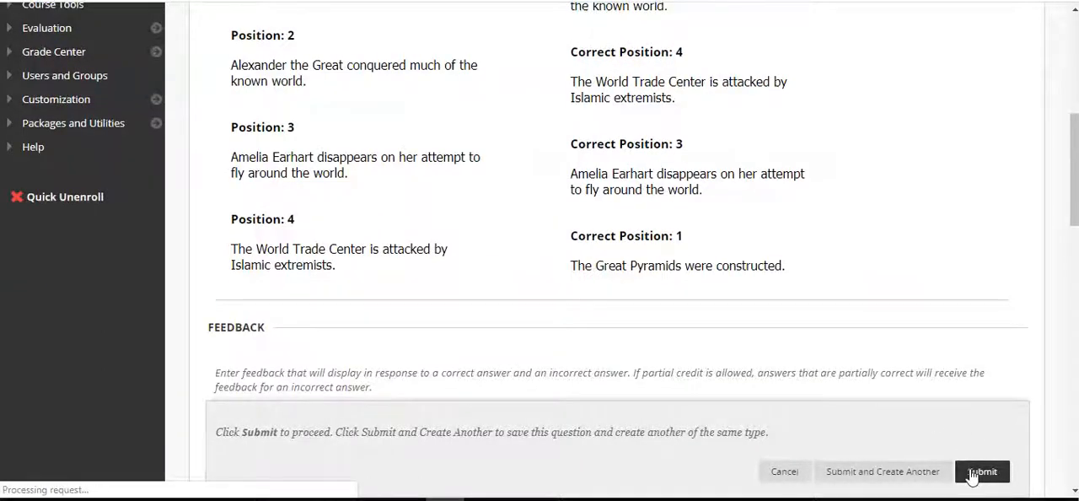
# Review the new ordering question on the test canvas, comparing its display order with its correct order
pyautogui.scroll(-6, 1017, 333)
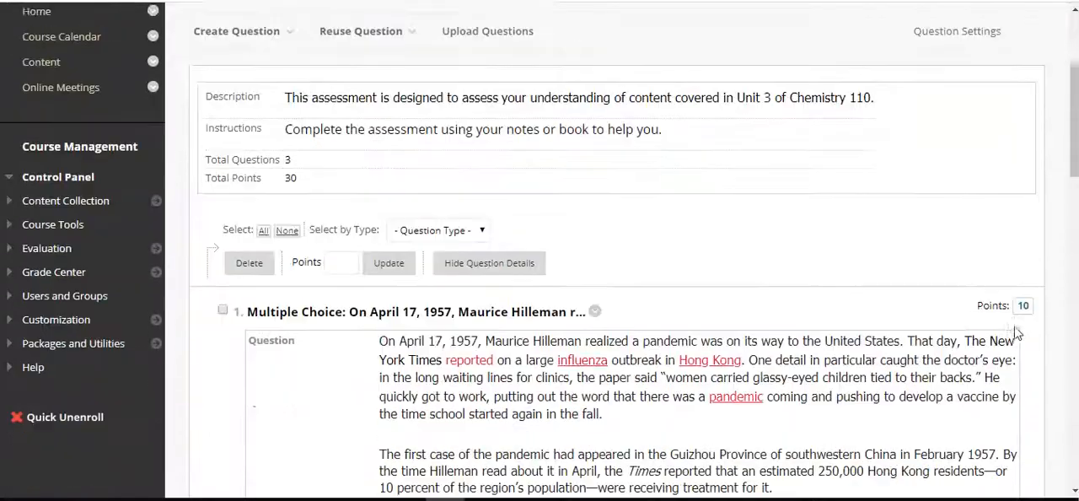
pyautogui.scroll(-8, 1018, 333)
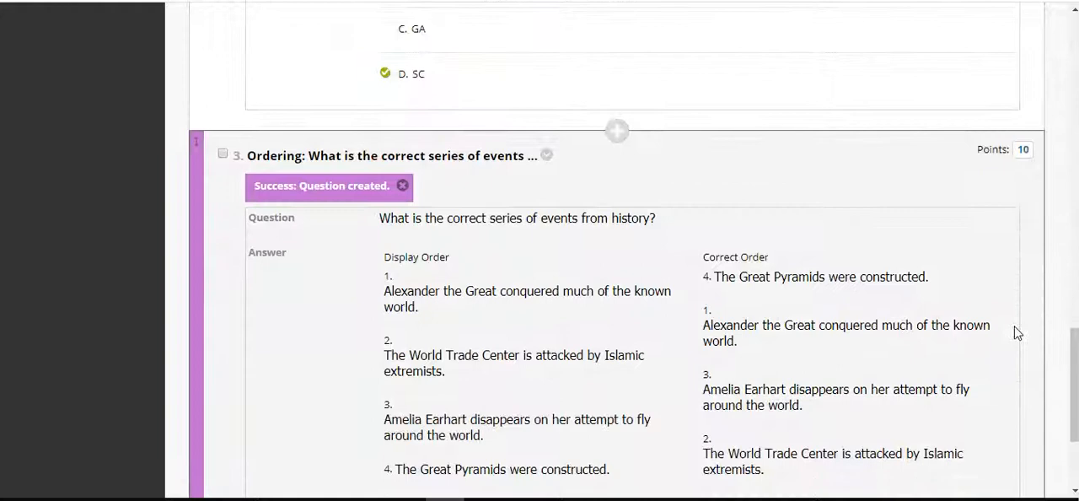
pyautogui.scroll(-1, 1017, 333)
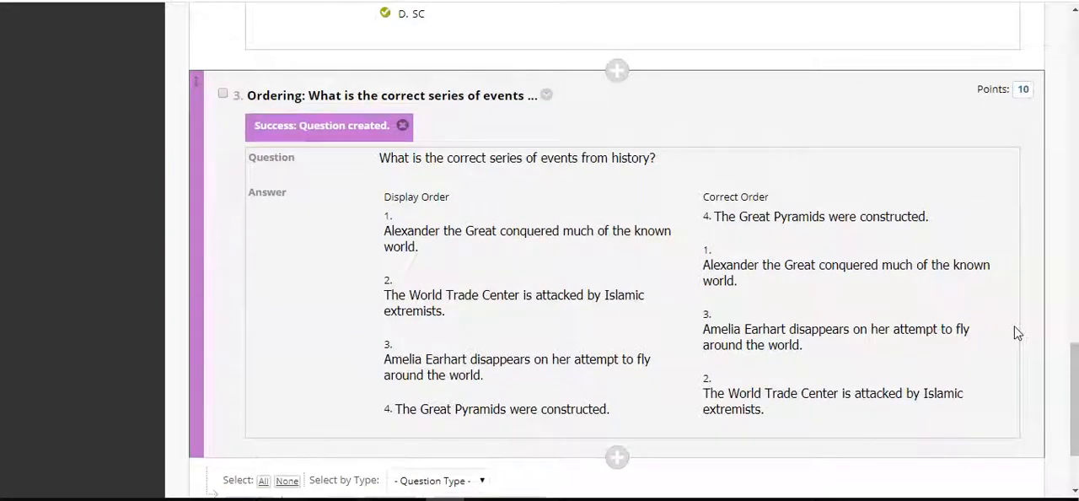
pyautogui.scroll(-2, 1017, 333)
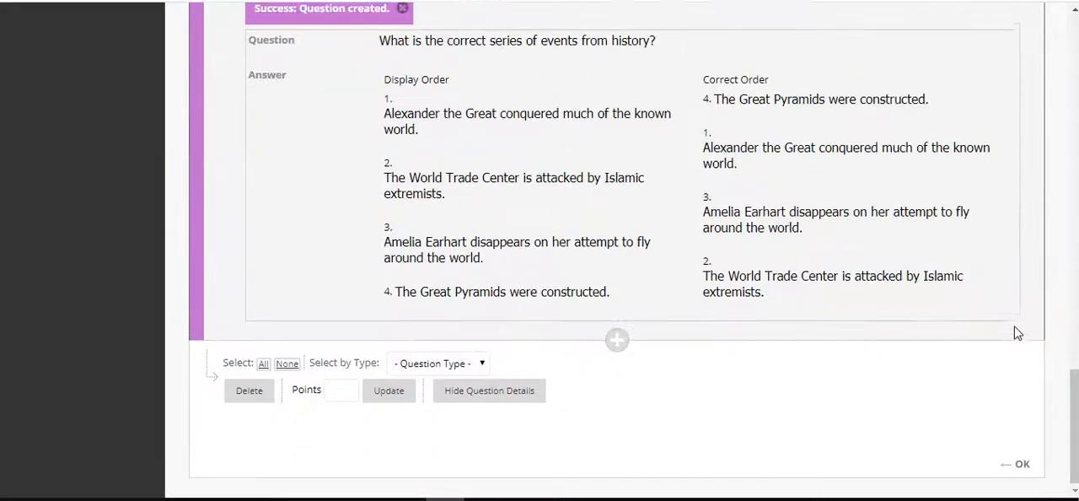
# Start a new Fill in the Blank question on the Unit 3 Assessment test canvas
pyautogui.scroll(15, 1017, 333)
pyautogui.scroll(4, 1018, 333)
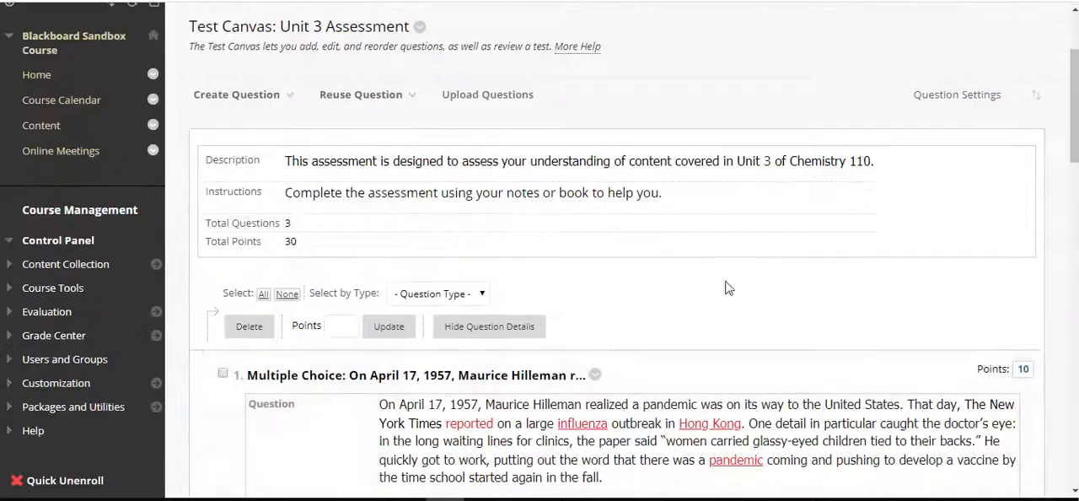
pyautogui.click(278, 94)
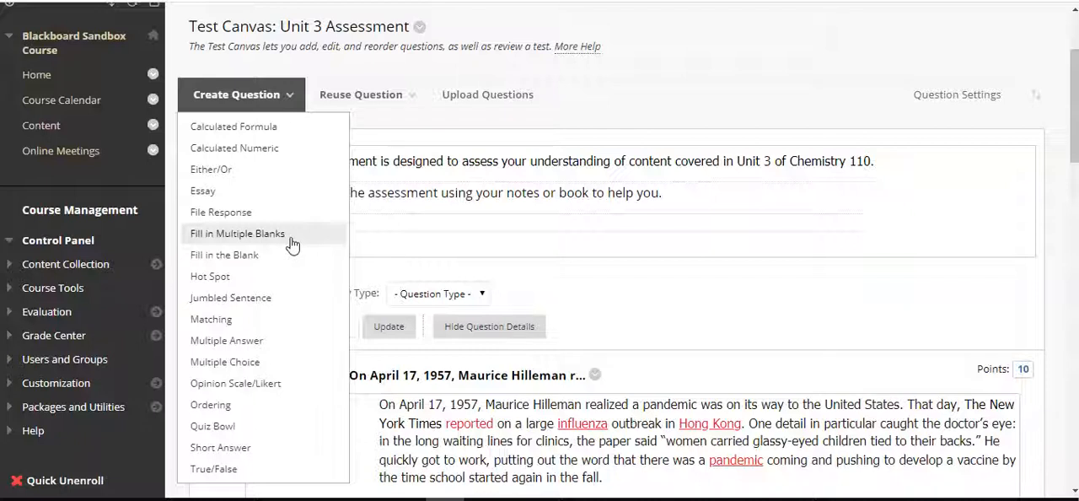
pyautogui.click(257, 256)
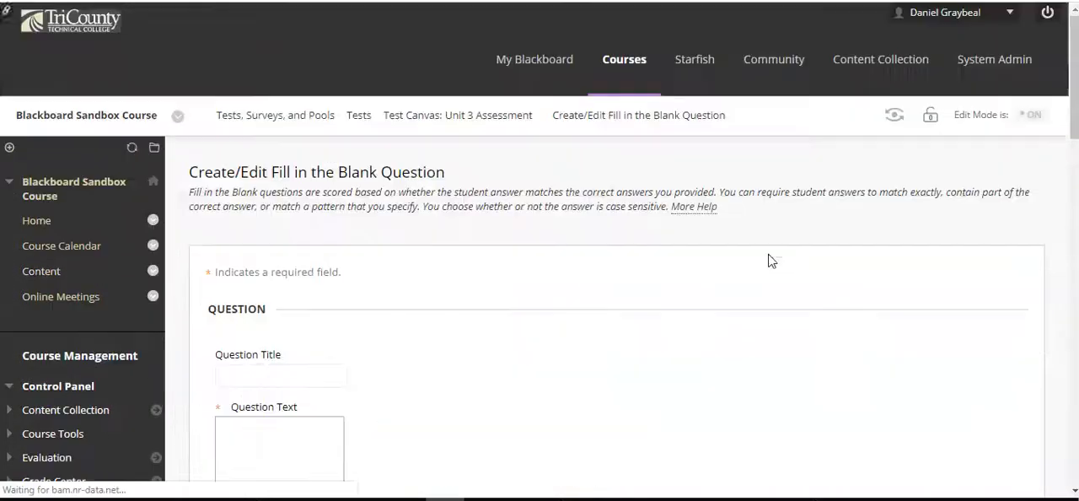
pyautogui.scroll(-3, 714, 154)
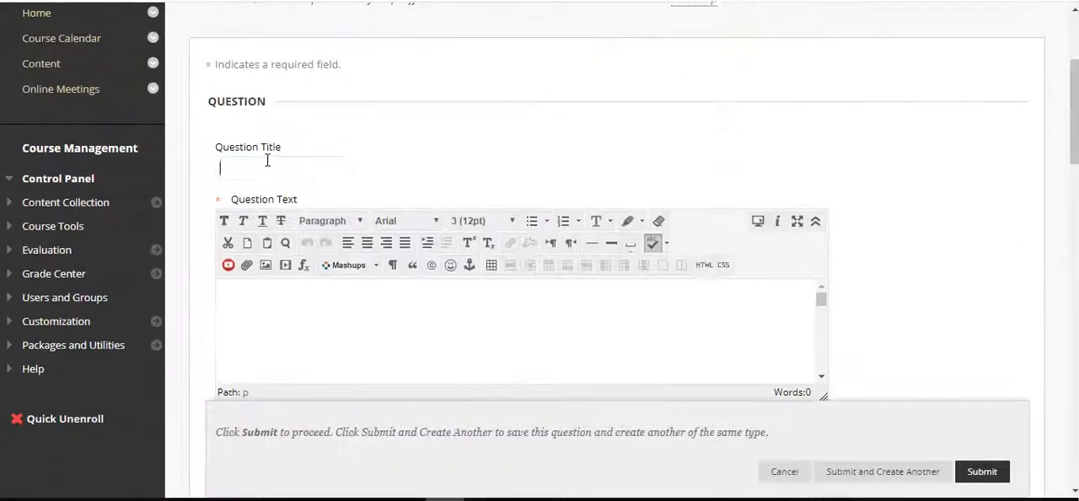
# Enter "The proper way to write the abbreviation for Florida prior to the 1990's was _" as the question text
pyautogui.click(263, 169)
pyautogui.click(319, 325)
pyautogui.scroll(-3, 865, 248)
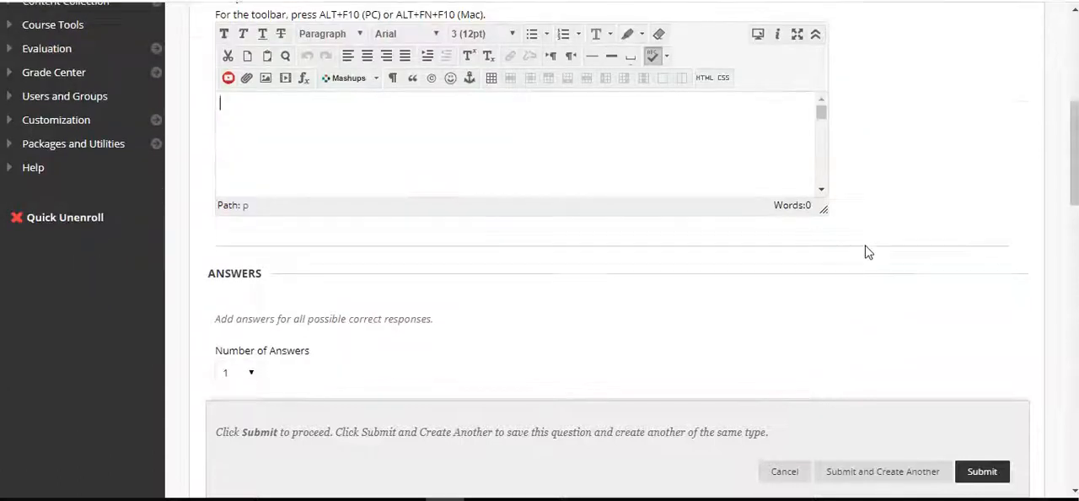
pyautogui.scroll(-3, 867, 250)
pyautogui.scroll(2, 868, 252)
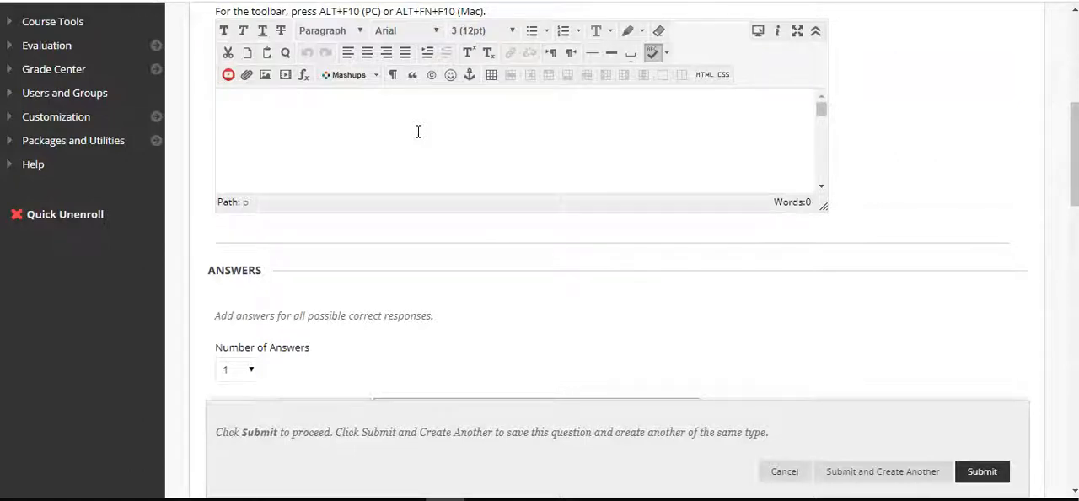
pyautogui.write('The pr')
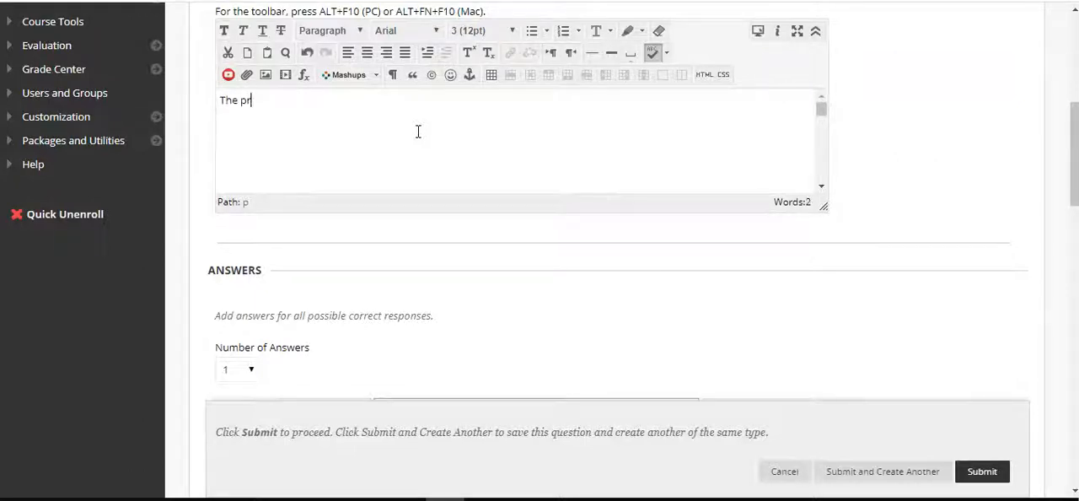
pyautogui.write('oper way to write the abbreviation for Florida')
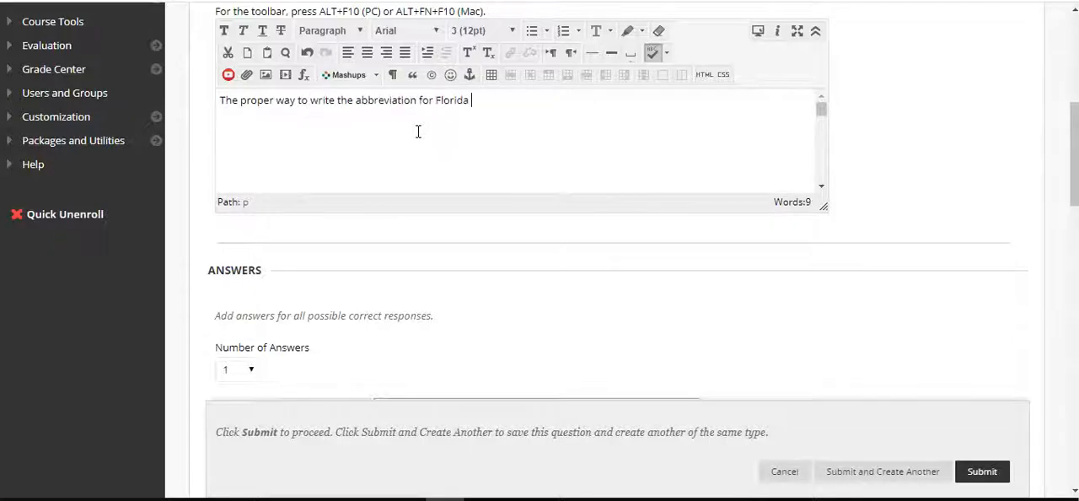
pyautogui.write('p')
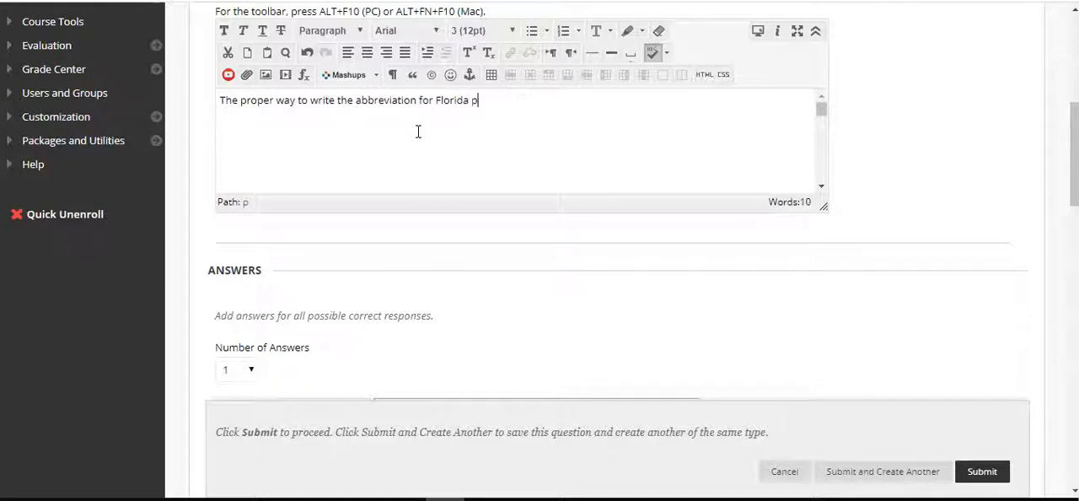
pyautogui.write("rior to the 1990's was")
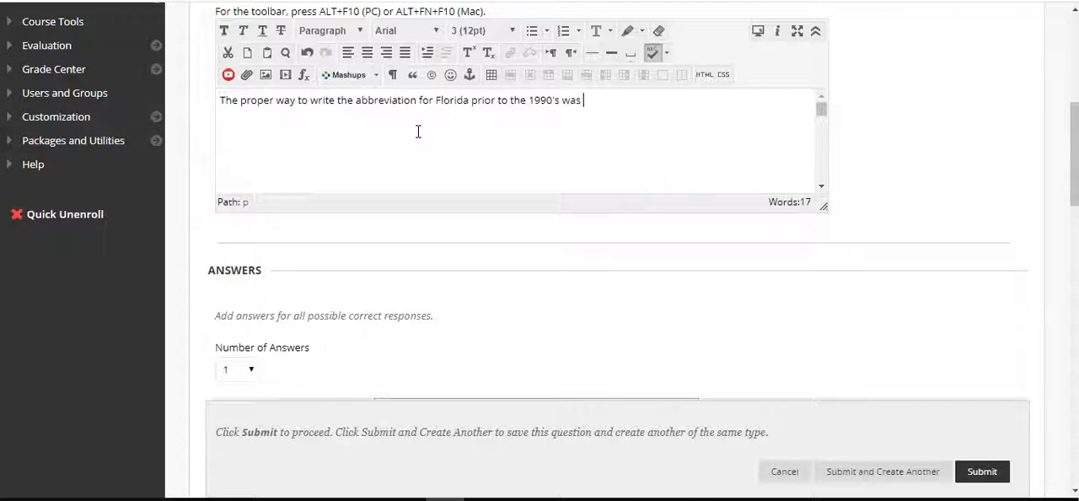
pyautogui.write(' _.  The proper way to write the')
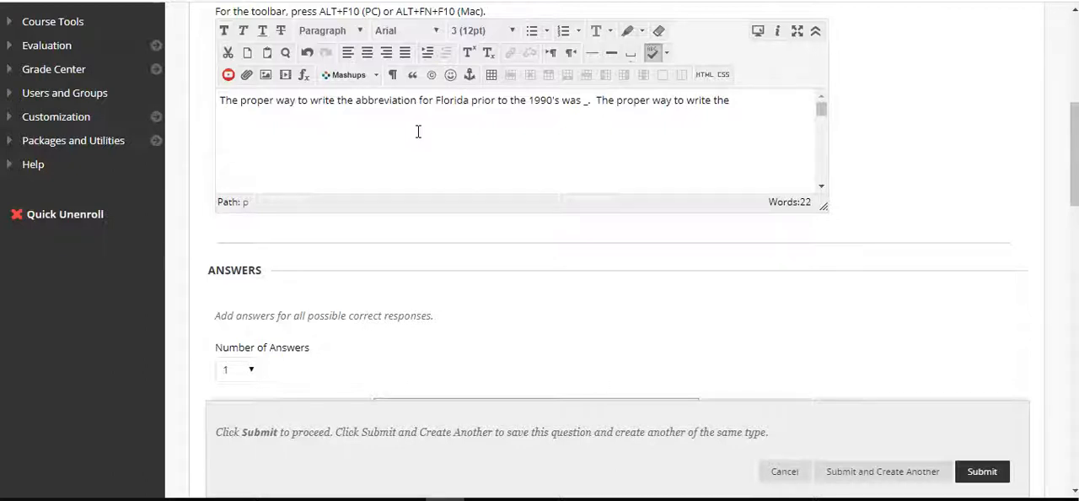
pyautogui.write(' abreviation')
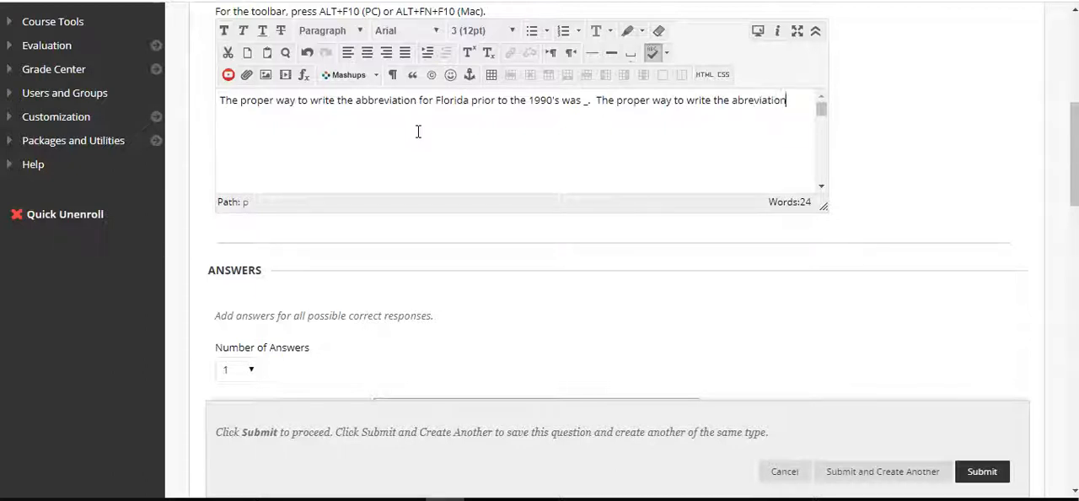
pyautogui.write(' today is FL.')
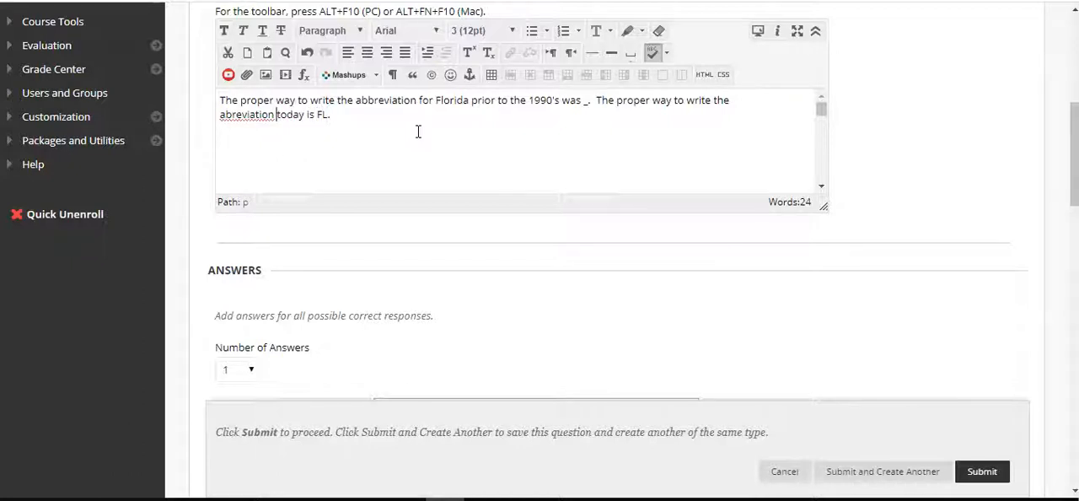
# End the sentence with a period, add "The proper way to write the abbreviation today is FL." and correct the spelling of "abbreviation"
pyautogui.rightClick(244, 122)
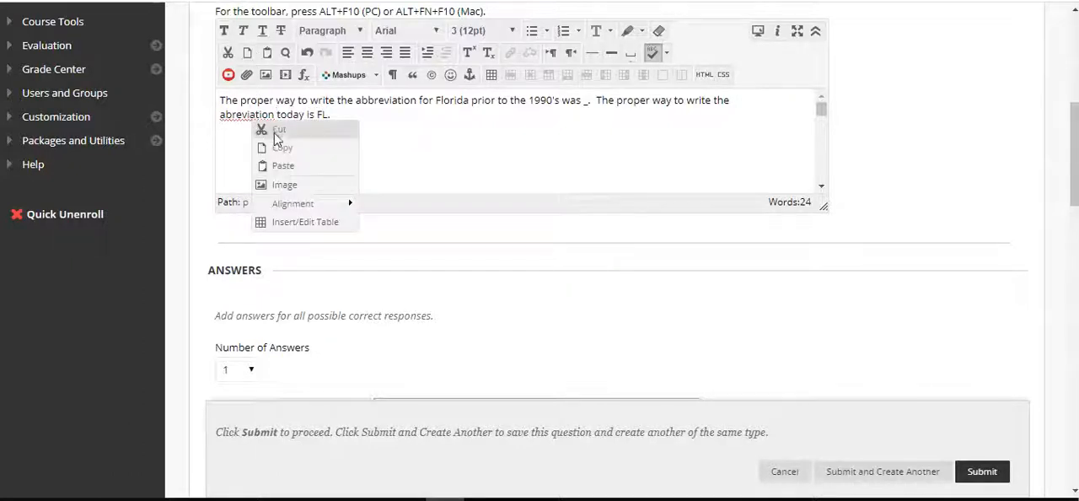
pyautogui.click(239, 121)
pyautogui.write('b')
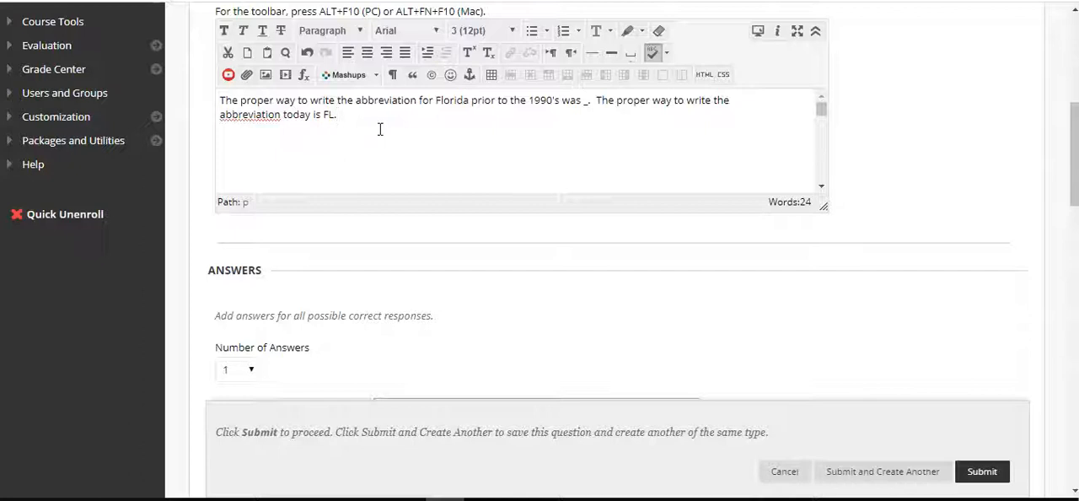
# Enter FLA as Answer 1 of the Fill in the Blank question, keeping Exact Match
pyautogui.scroll(-3, 501, 276)
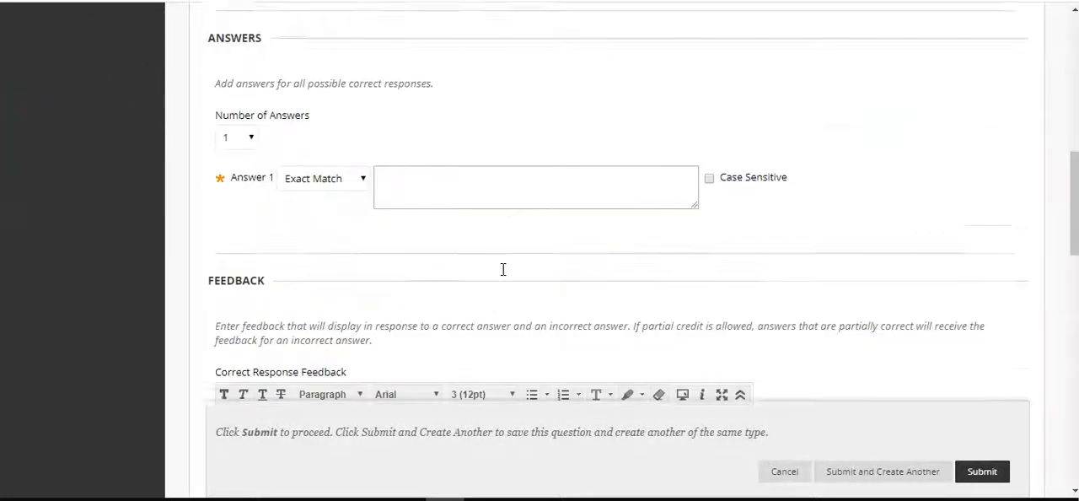
pyautogui.scroll(1, 509, 112)
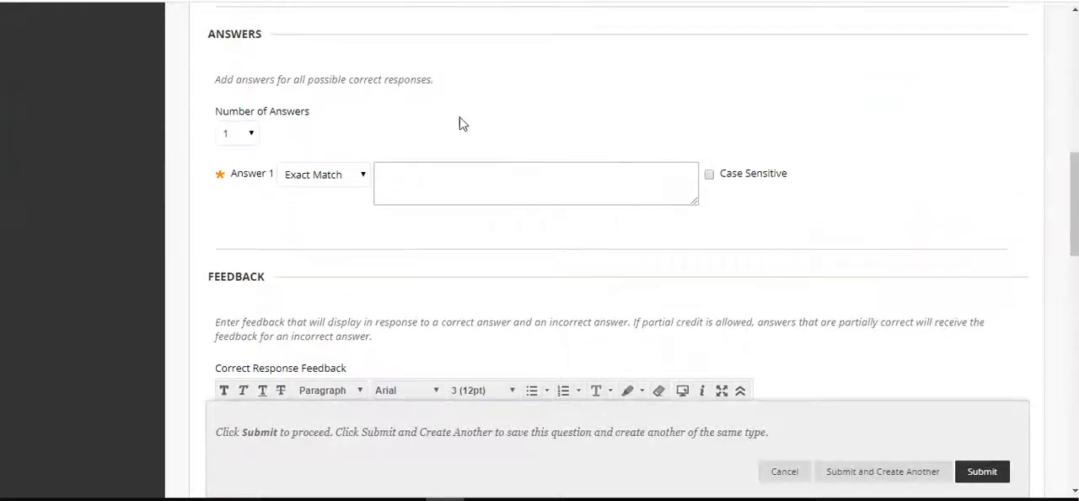
pyautogui.click(251, 134)
pyautogui.click(250, 134)
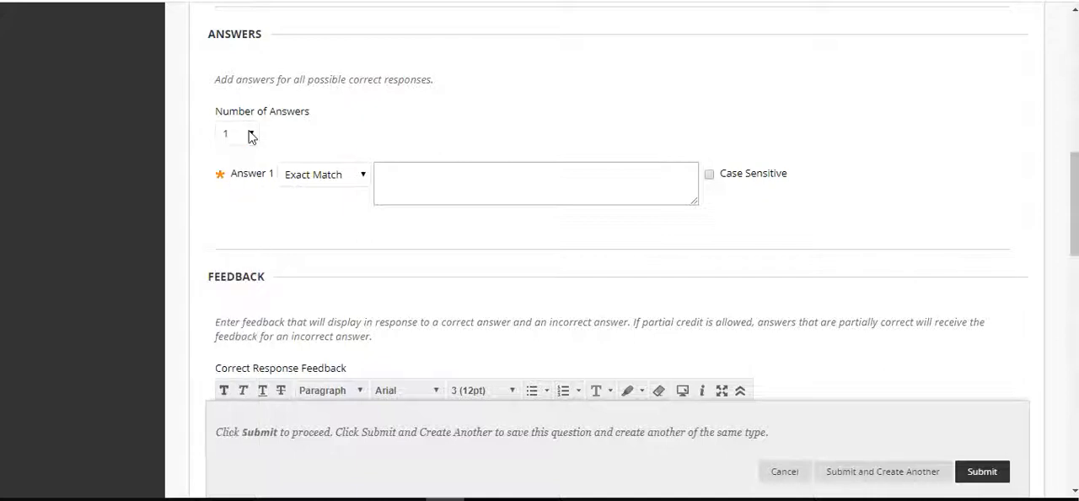
pyautogui.click(425, 188)
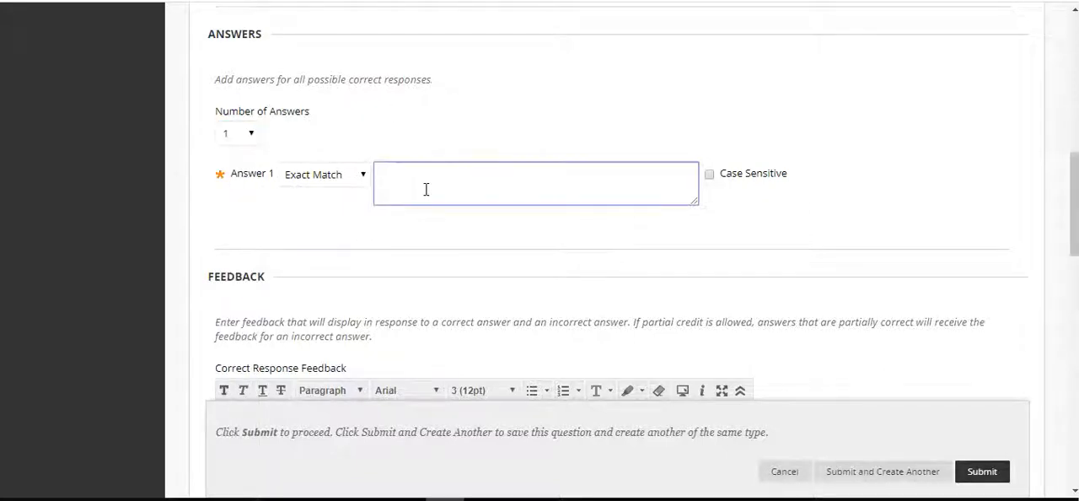
pyautogui.click(428, 138)
# Set the number of answers to 2 and remove the empty Answer 2 again
pyautogui.click(241, 134)
pyautogui.click(231, 169)
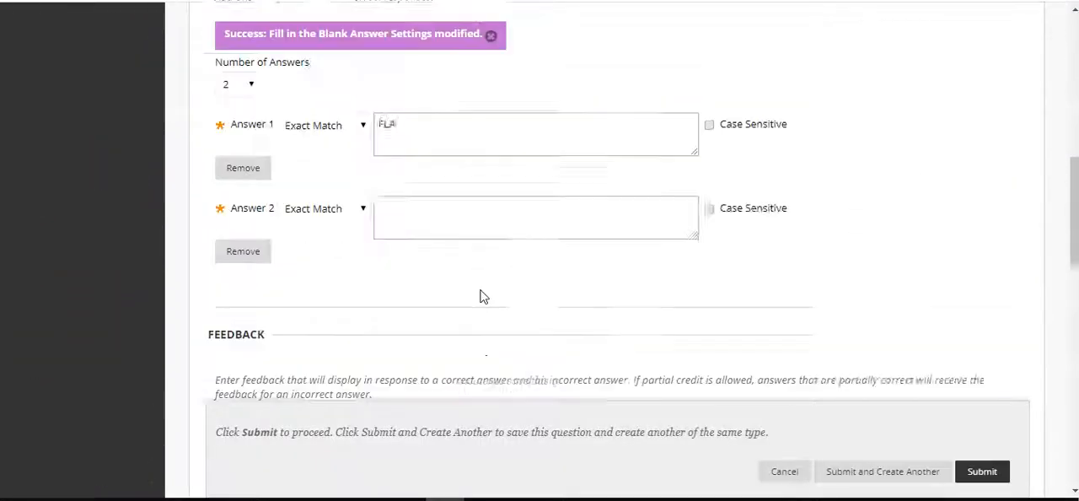
pyautogui.scroll(1, 375, 338)
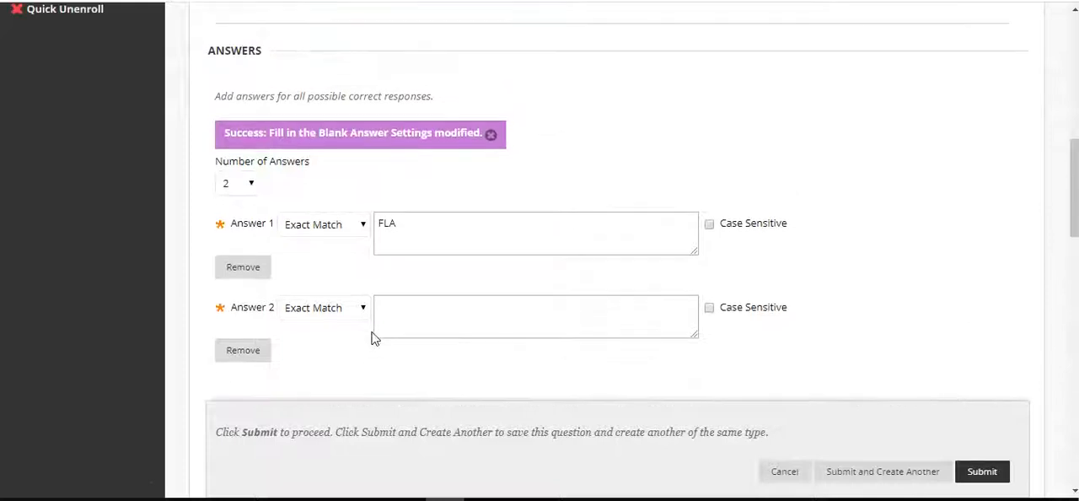
pyautogui.click(251, 354)
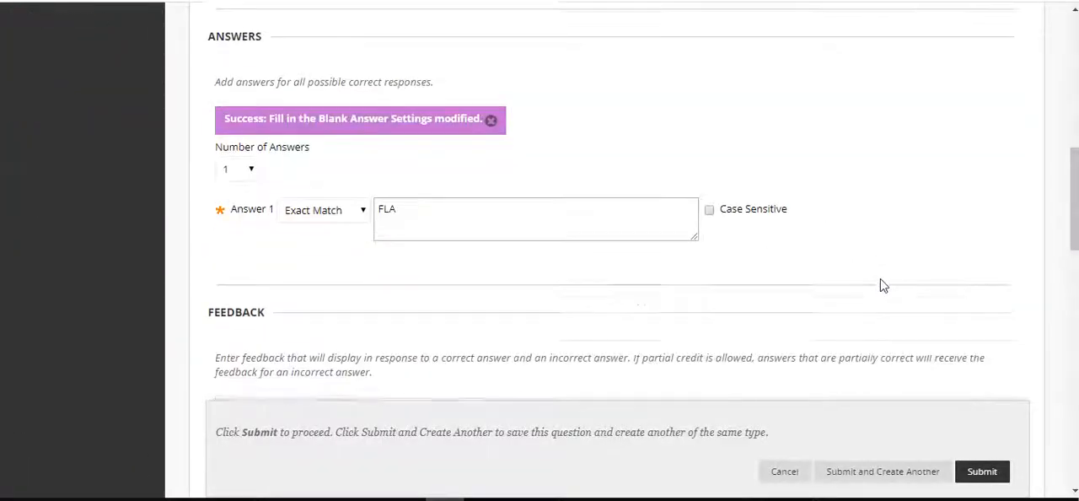
# Make the FLA answer case sensitive, check the remaining sections and submit the question to the test
pyautogui.click(710, 172)
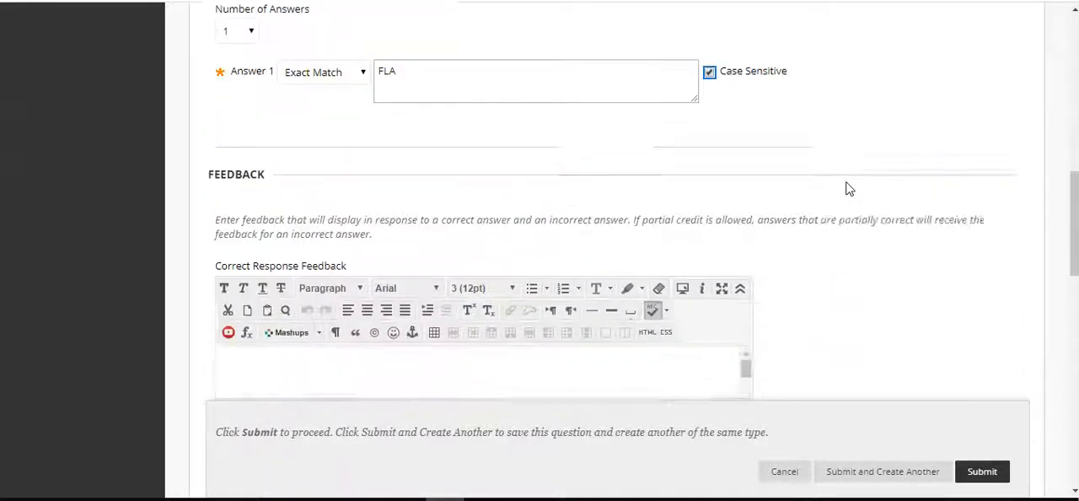
pyautogui.scroll(-3, 848, 189)
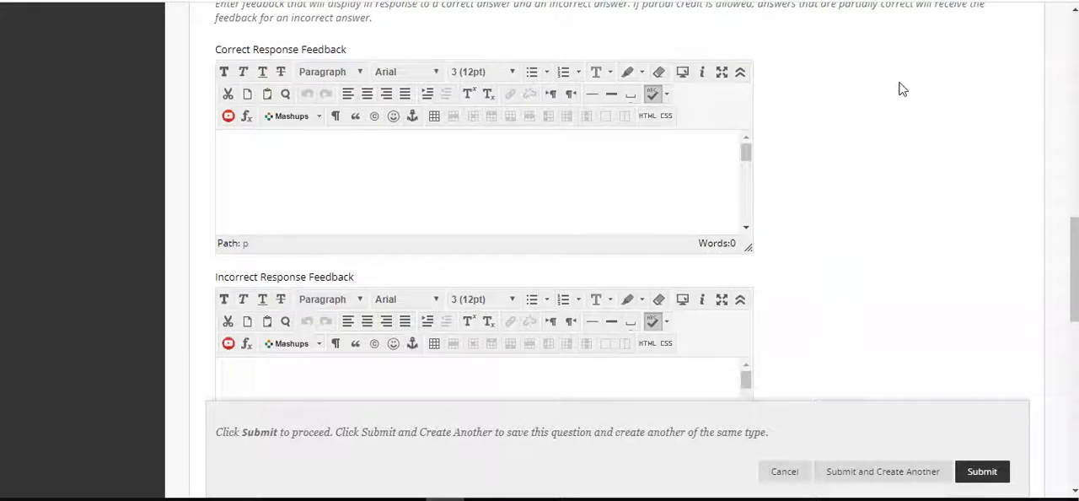
pyautogui.scroll(-3, 900, 88)
pyautogui.scroll(8, 900, 90)
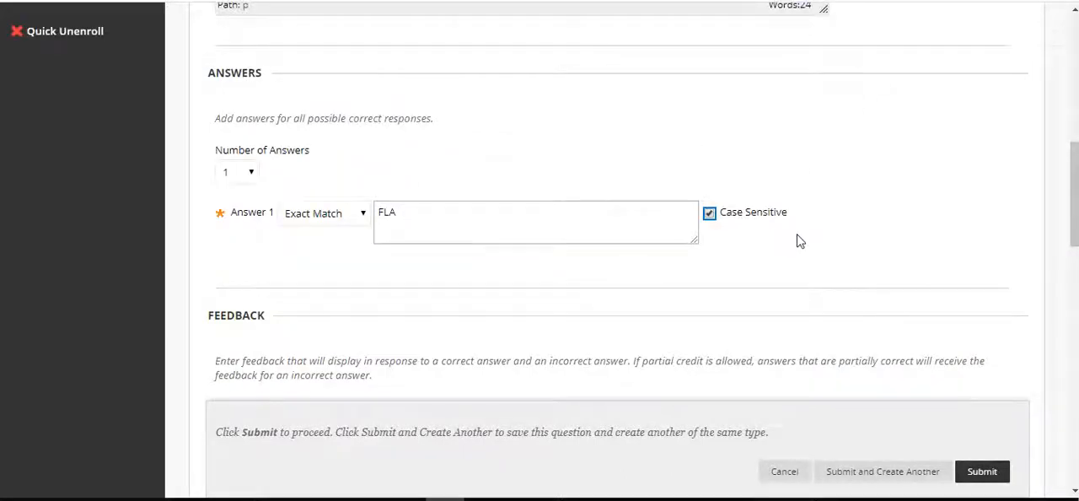
pyautogui.scroll(-10, 799, 241)
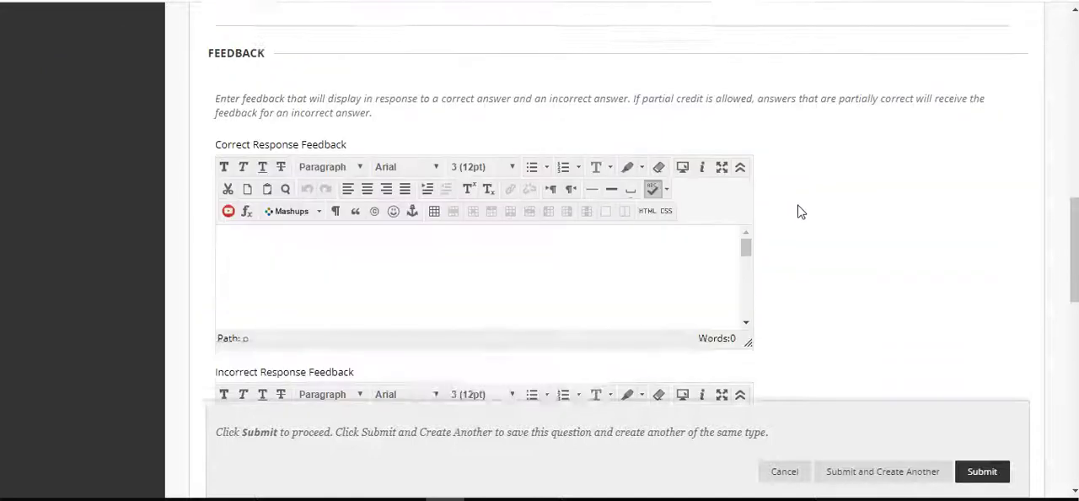
pyautogui.scroll(-5, 798, 207)
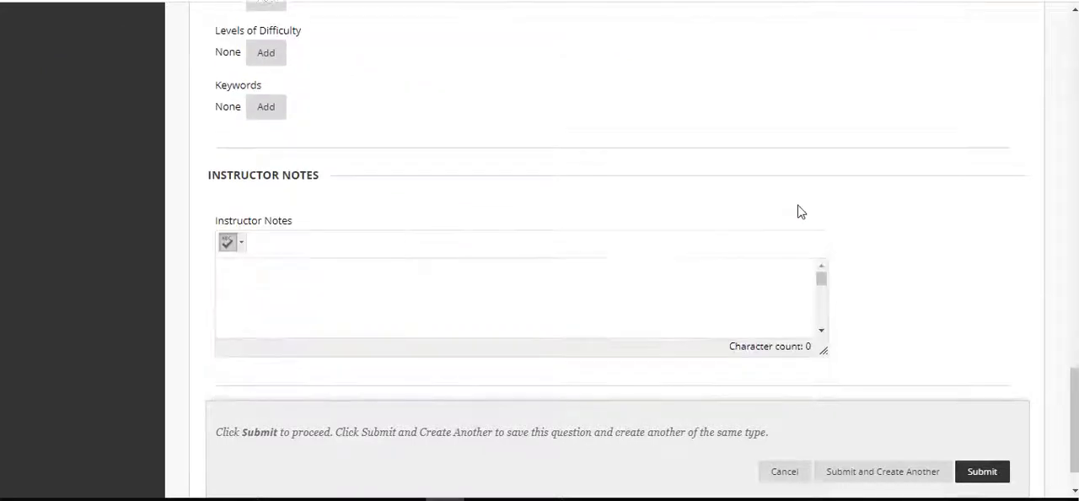
pyautogui.click(991, 436)
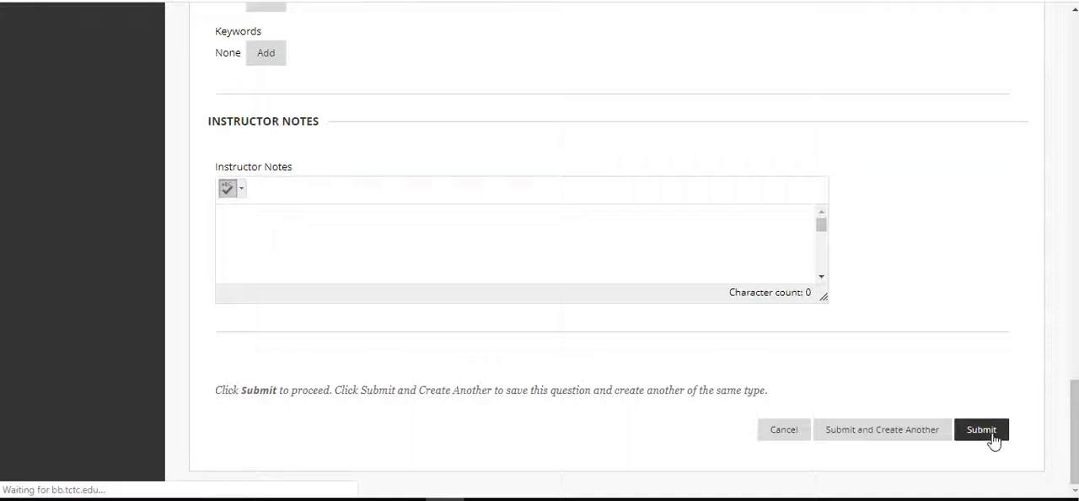
# Review the questions on the test canvas down to the new Fill in the Blank question's answer and case sensitivity
pyautogui.scroll(-5, 993, 440)
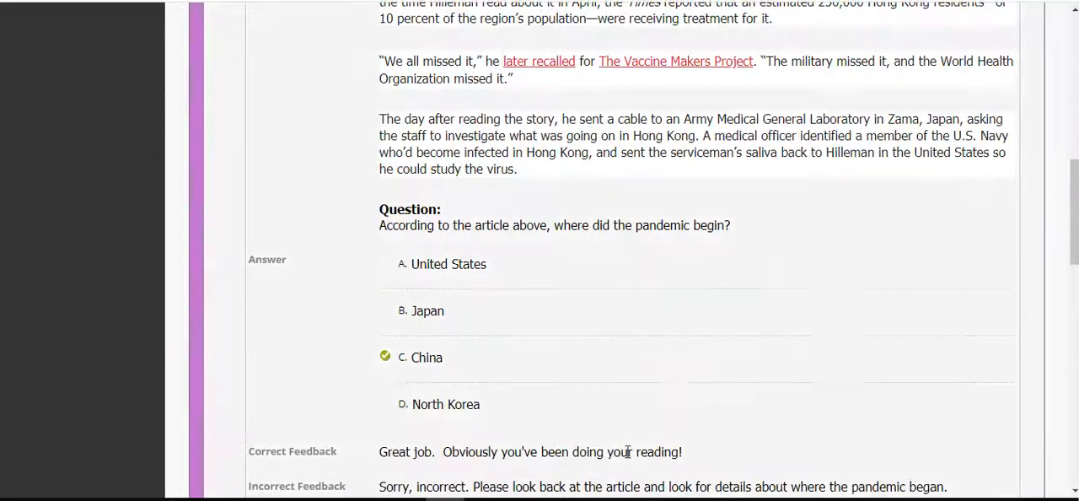
pyautogui.scroll(-7, 631, 447)
pyautogui.scroll(2, 674, 118)
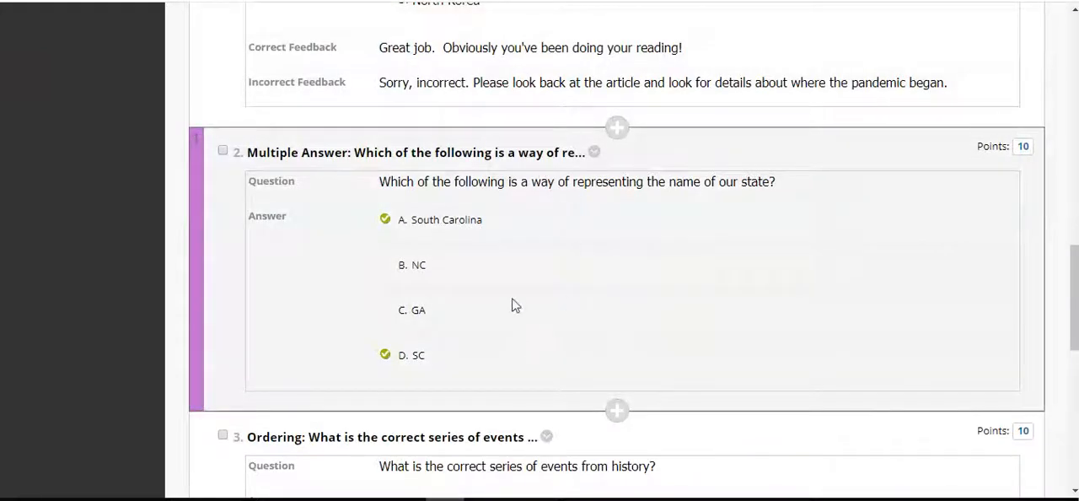
pyautogui.scroll(-3, 443, 345)
pyautogui.scroll(-3, 604, 371)
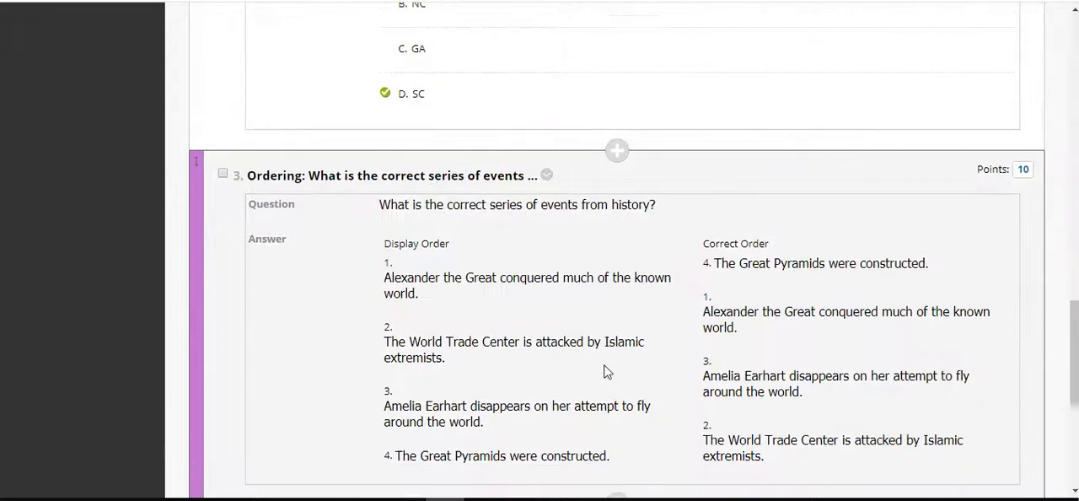
pyautogui.scroll(-2, 783, 264)
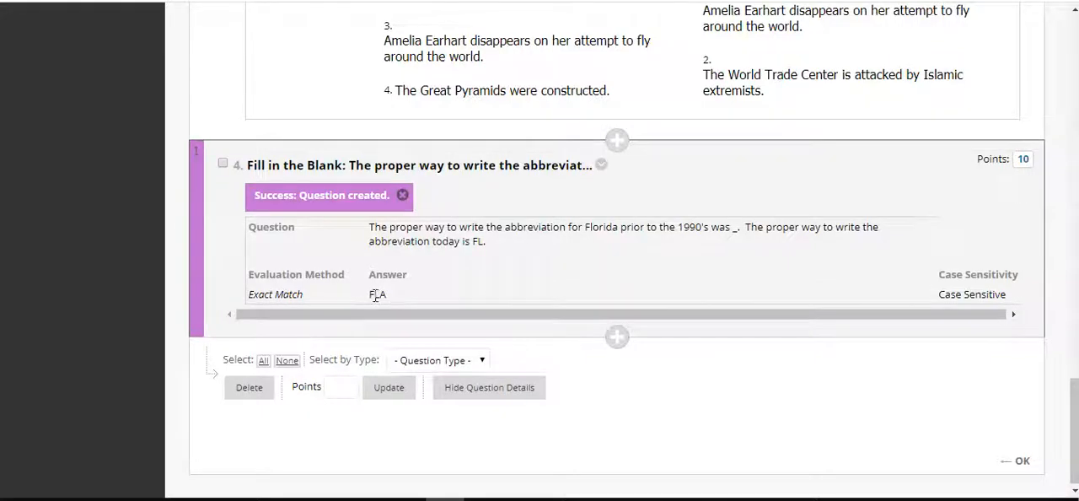
# Set the points of question 1, the Multiple Choice question, to 15
pyautogui.scroll(15, 636, 413)
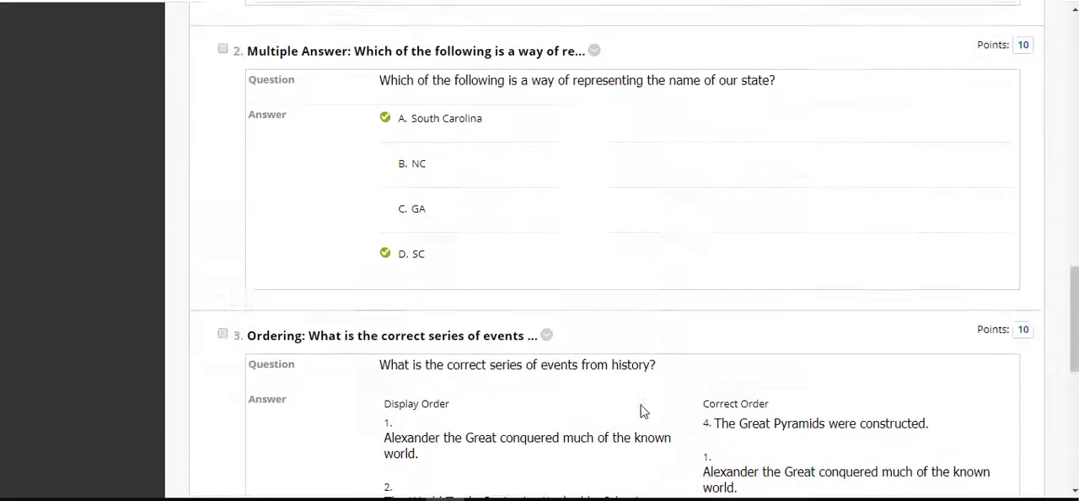
pyautogui.scroll(4, 641, 411)
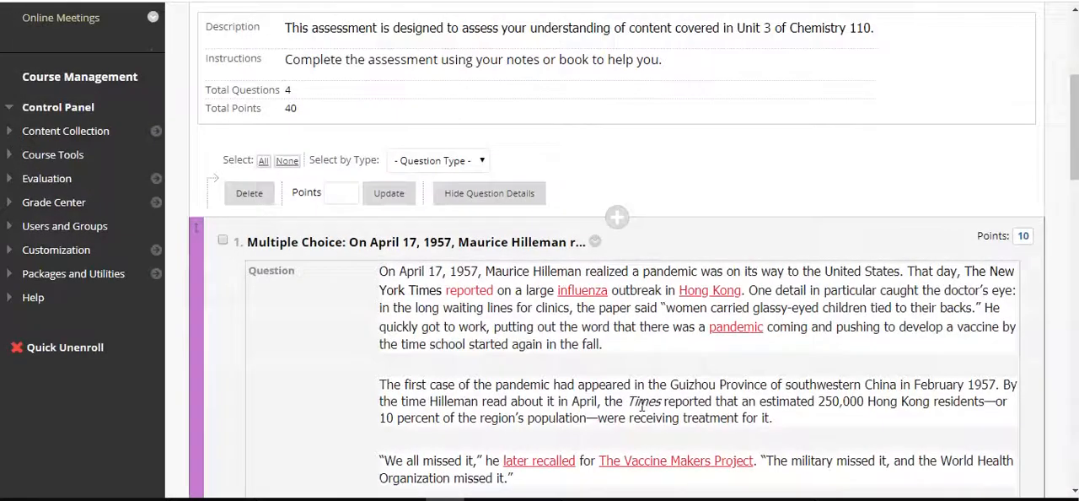
pyautogui.click(1023, 239)
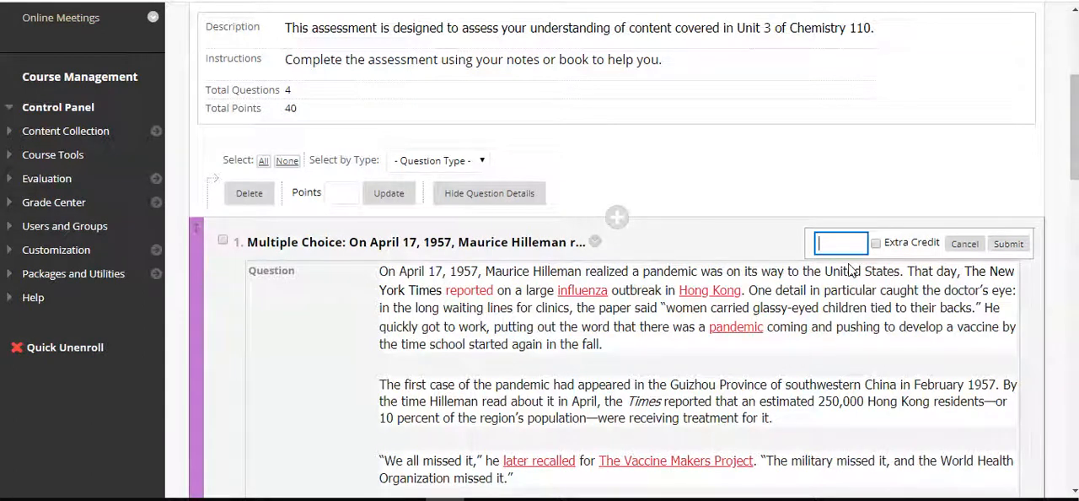
pyautogui.write('0')
pyautogui.press('Return')
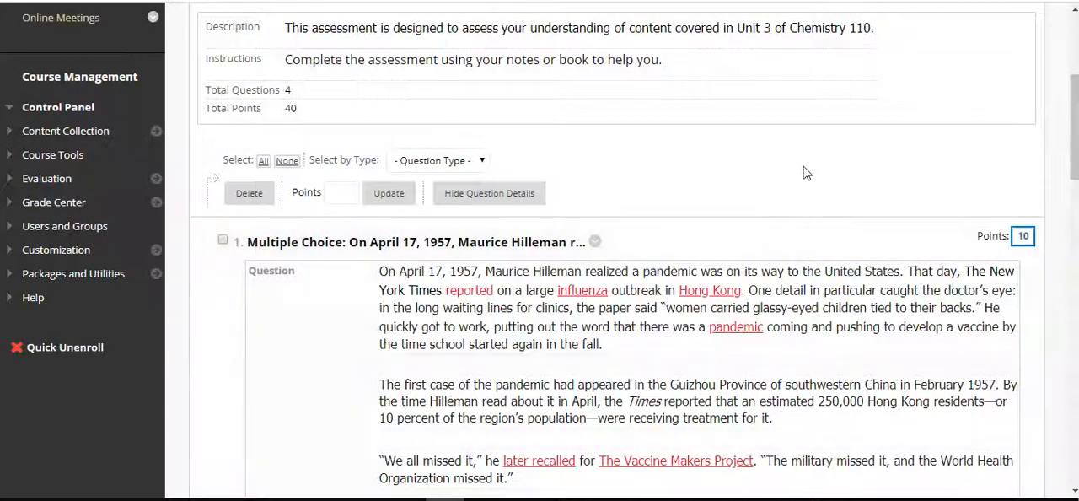
pyautogui.click(1023, 236)
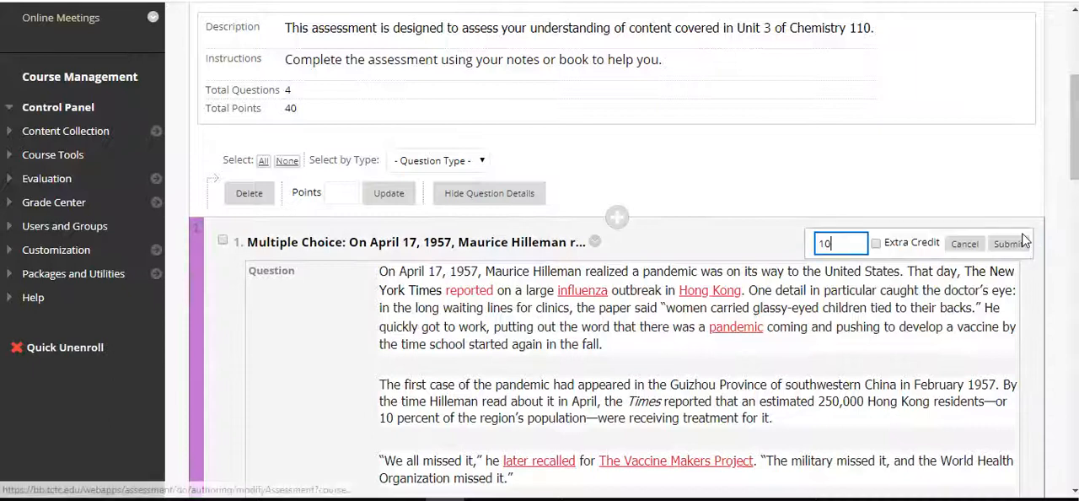
pyautogui.click(859, 237)
pyautogui.press('BackSpace')
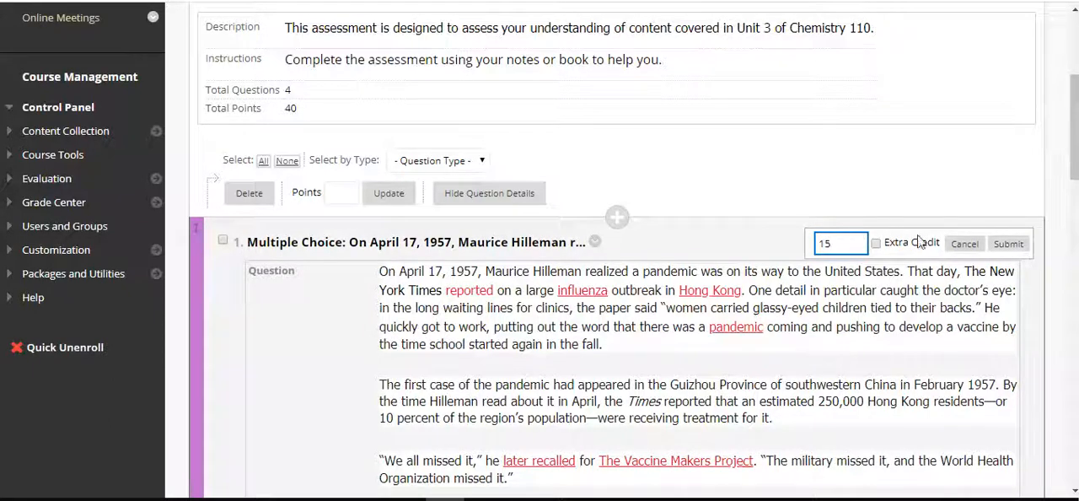
pyautogui.click(1006, 246)
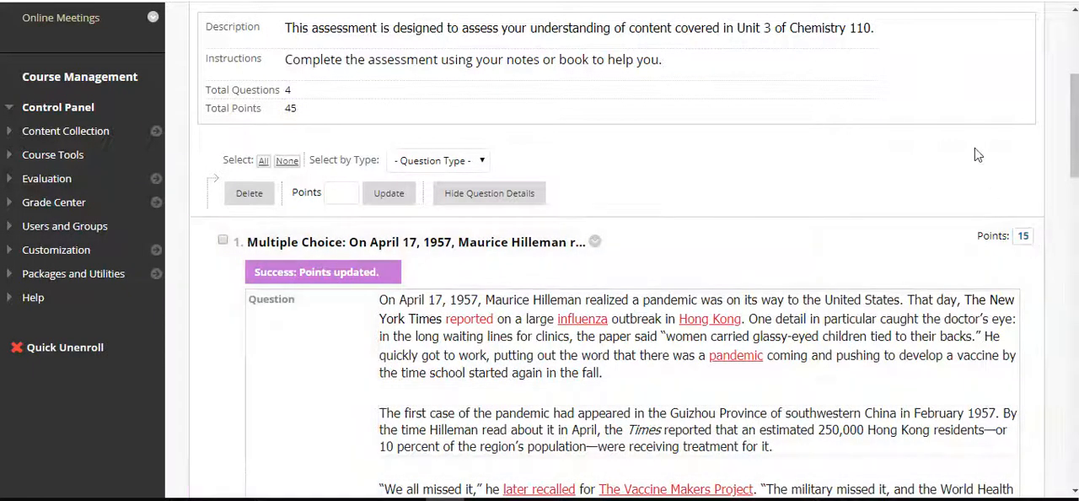
# Set the points of question 2, the Multiple Answer question, to 15
pyautogui.scroll(-1, 974, 151)
pyautogui.scroll(-5, 786, 333)
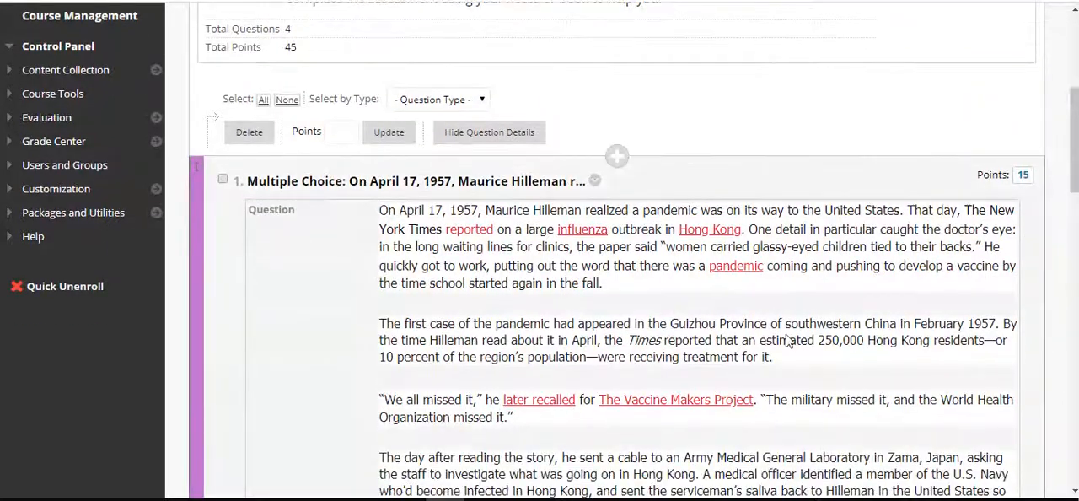
pyautogui.scroll(-5, 785, 340)
pyautogui.click(1022, 71)
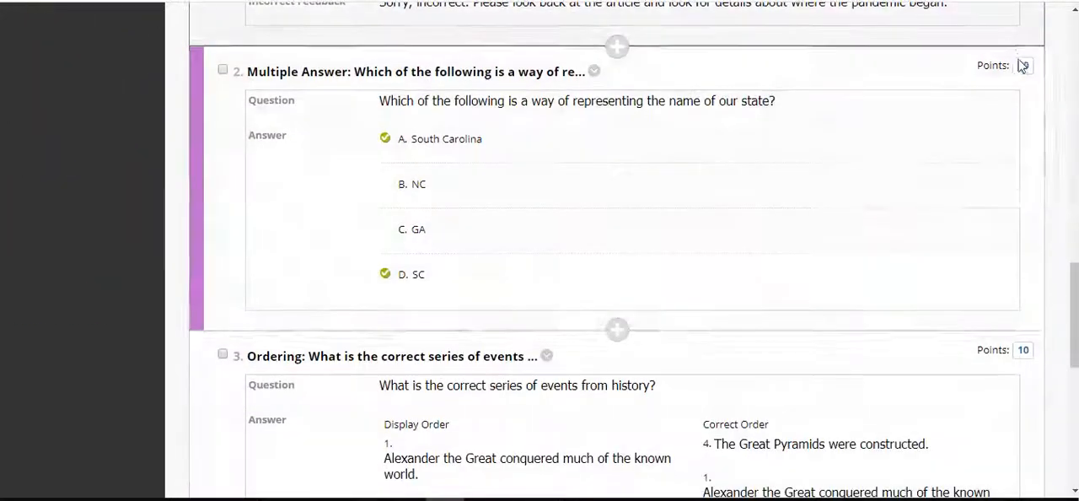
pyautogui.press('BackSpace')
pyautogui.write('5')
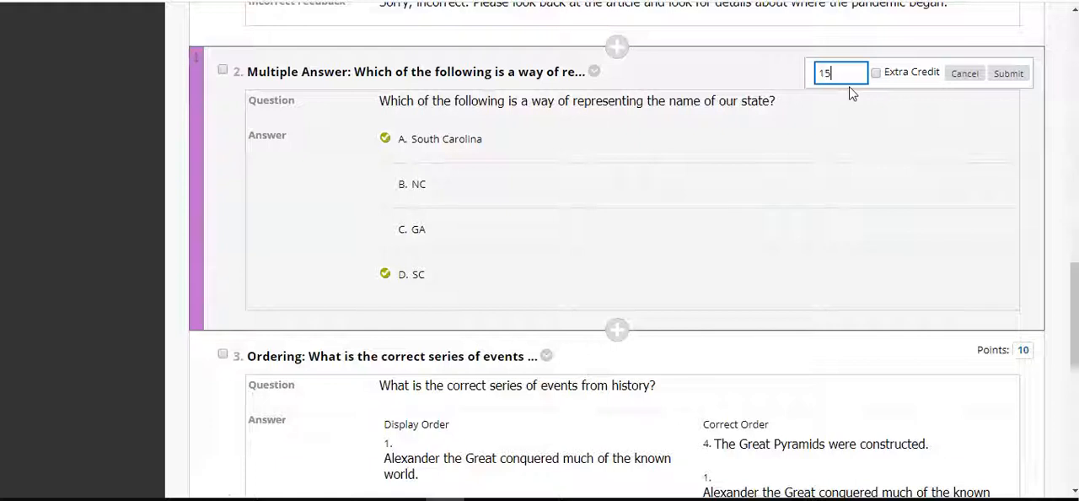
pyautogui.click(1007, 73)
# Set the points of question 3, the Ordering question, to 20
pyautogui.scroll(-3, 946, 311)
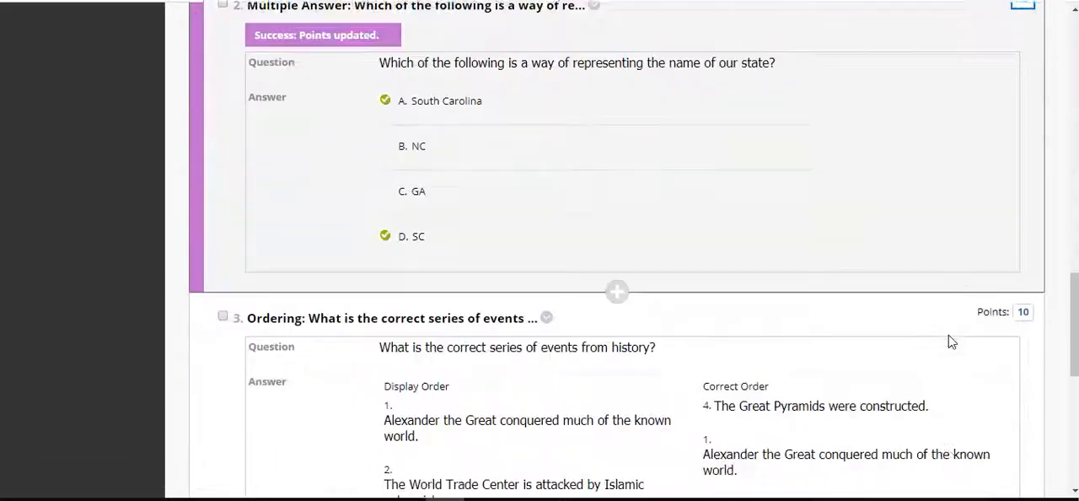
pyautogui.click(1023, 197)
pyautogui.press('BackSpace')
pyautogui.scroll(-1, 1021, 332)
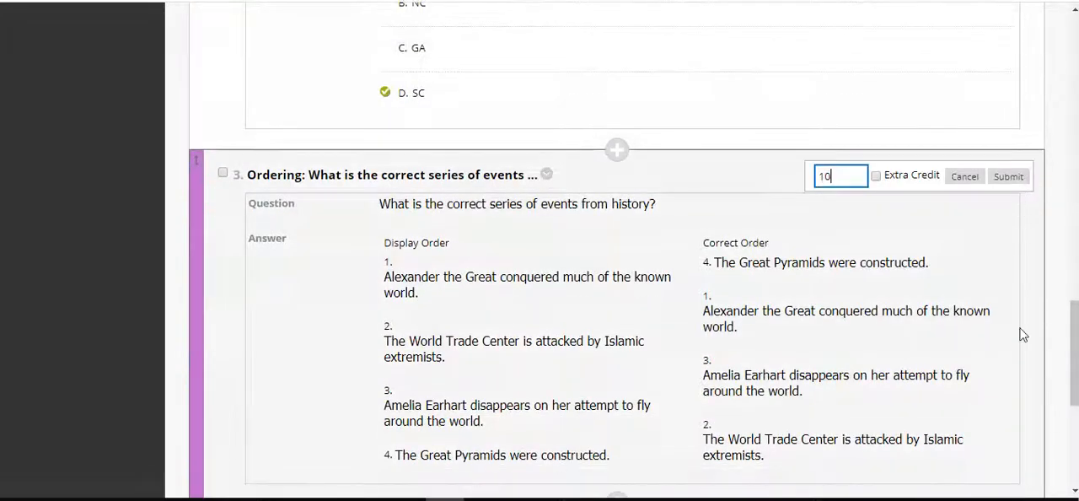
pyautogui.press('BackSpace')
pyautogui.write('20')
pyautogui.click(1008, 176)
# Set the points of question 4, the Fill in the Blank question, to 5
pyautogui.scroll(-3, 952, 331)
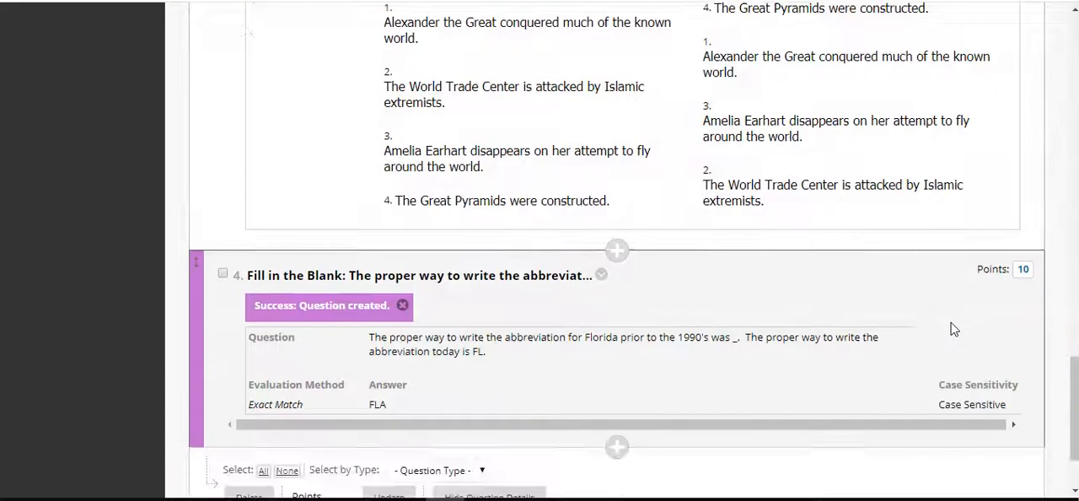
pyautogui.click(1022, 271)
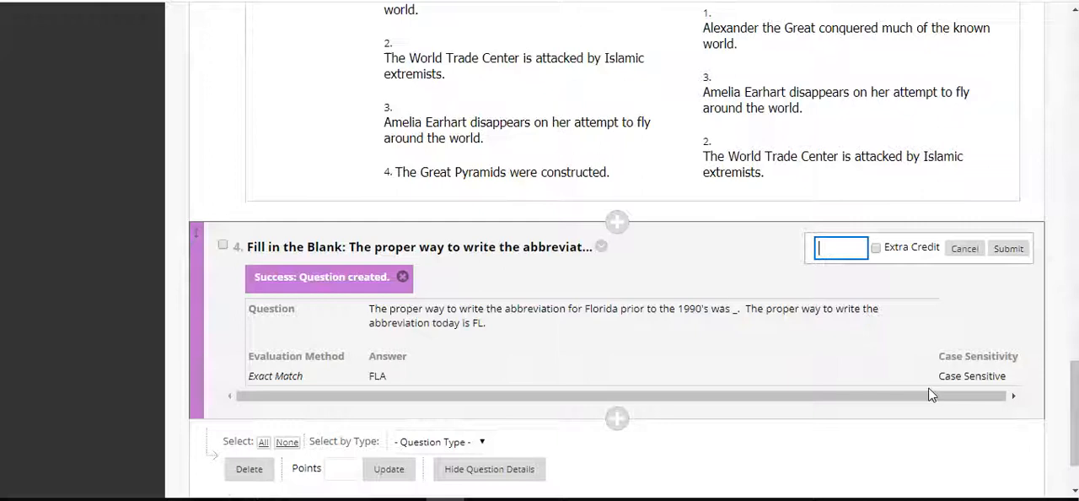
pyautogui.click(1006, 248)
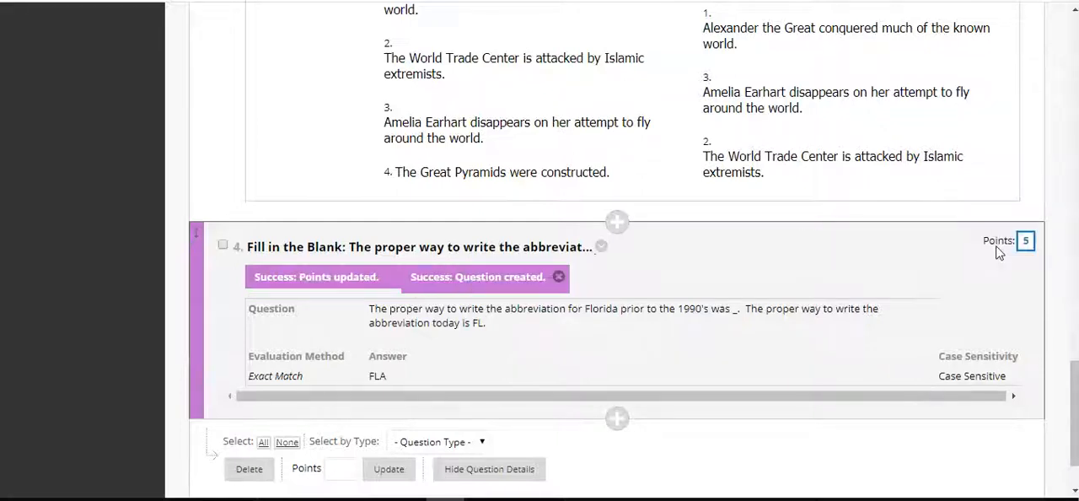
# Mark the Fill in the Blank question's 5 points as extra credit
pyautogui.scroll(-1, 1031, 398)
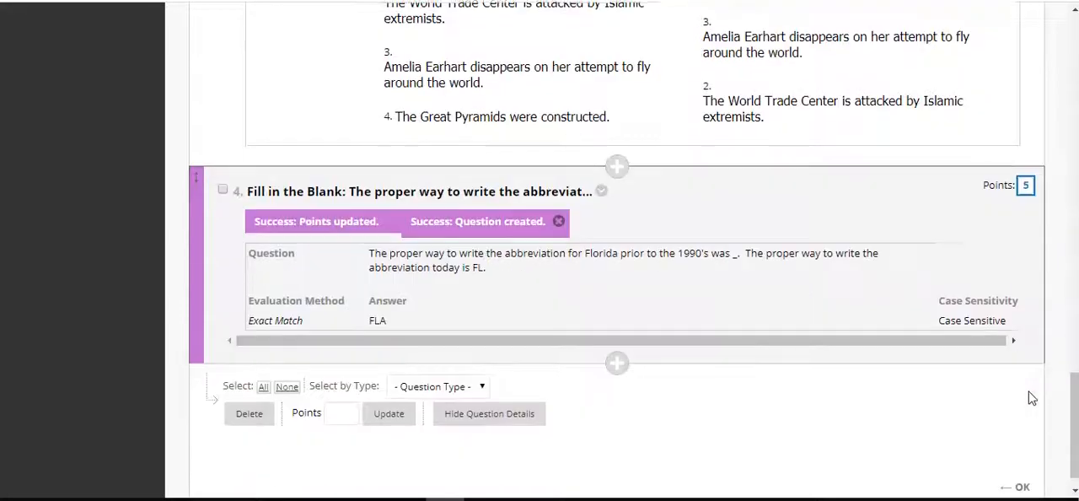
pyautogui.click(1026, 186)
pyautogui.click(878, 195)
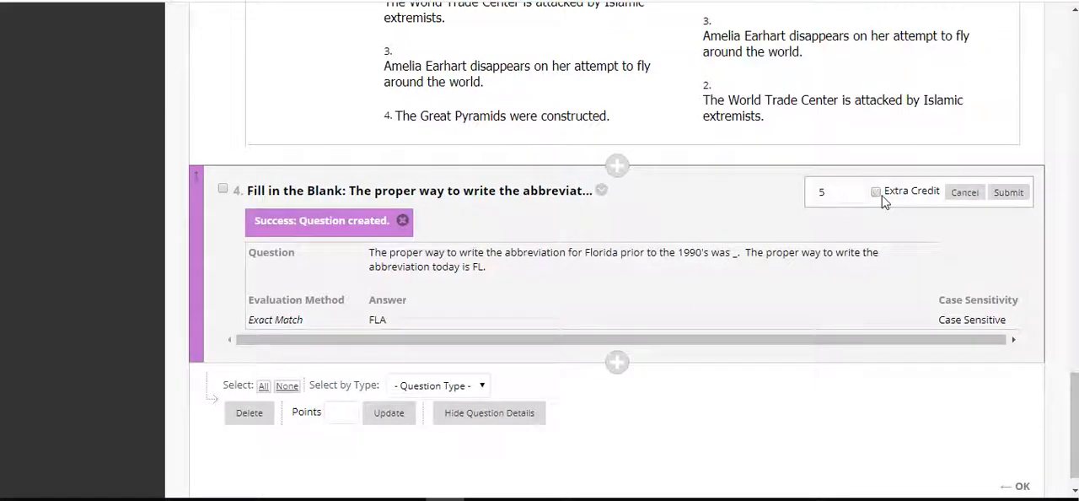
pyautogui.click(1008, 194)
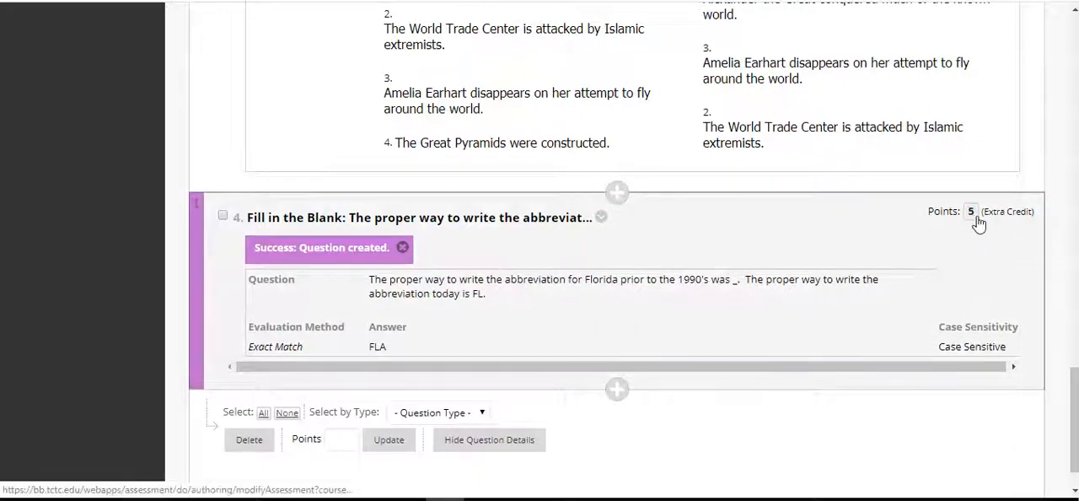
# Check the test's total points, create a new File Response question and look over its form
pyautogui.scroll(15, 969, 218)
pyautogui.scroll(5, 980, 221)
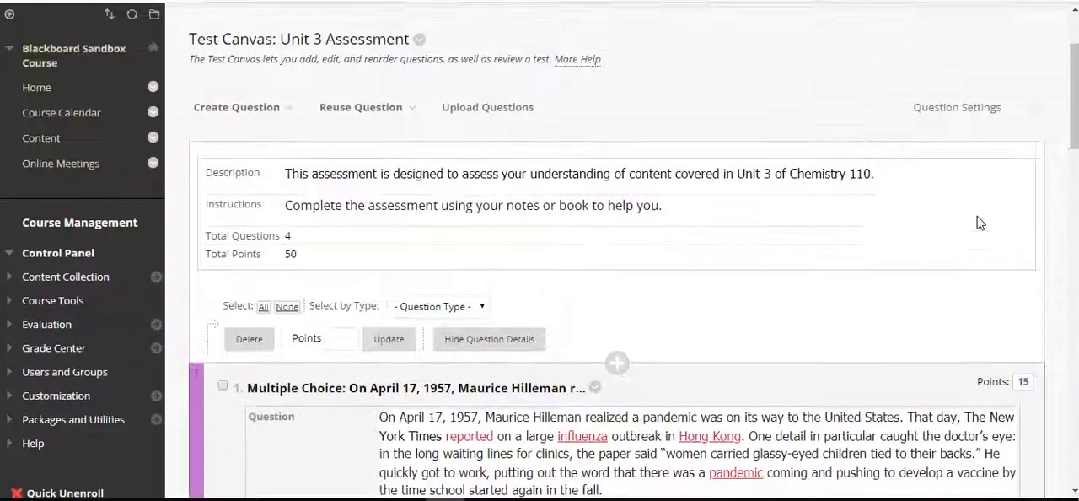
pyautogui.click(279, 118)
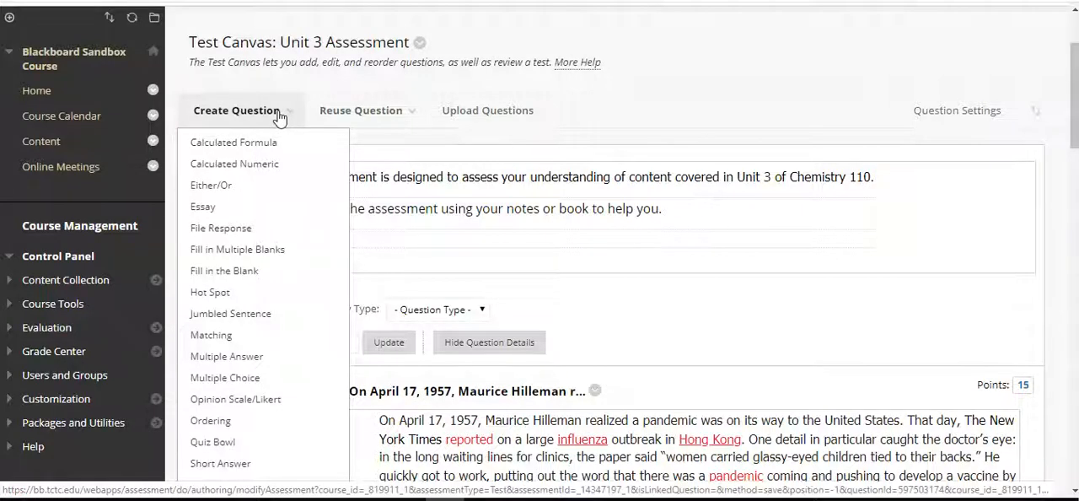
pyautogui.click(245, 230)
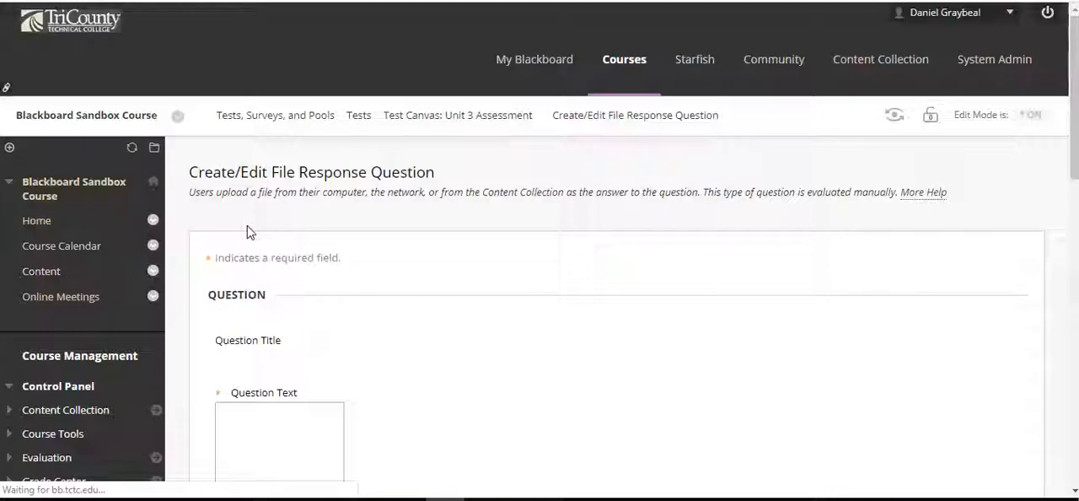
pyautogui.scroll(-4, 770, 184)
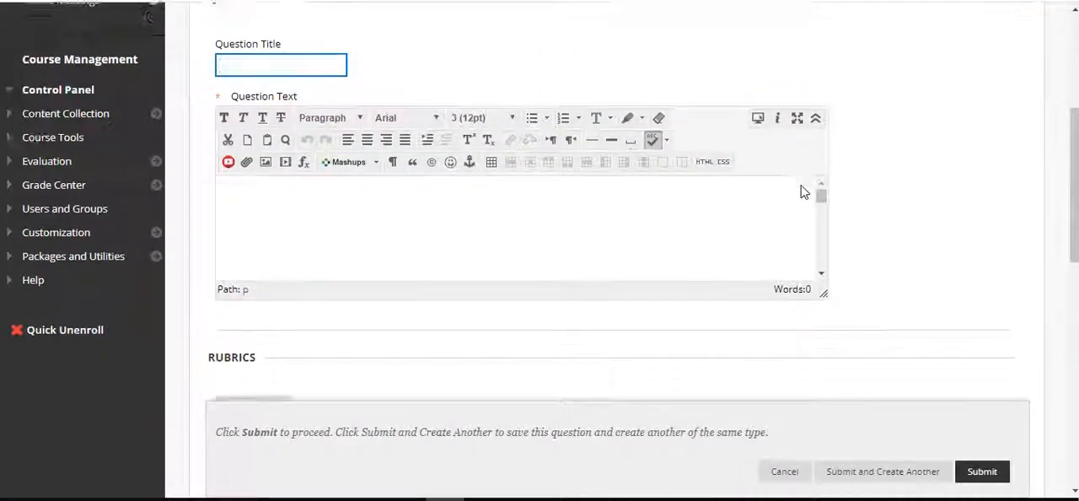
pyautogui.scroll(-3, 568, 402)
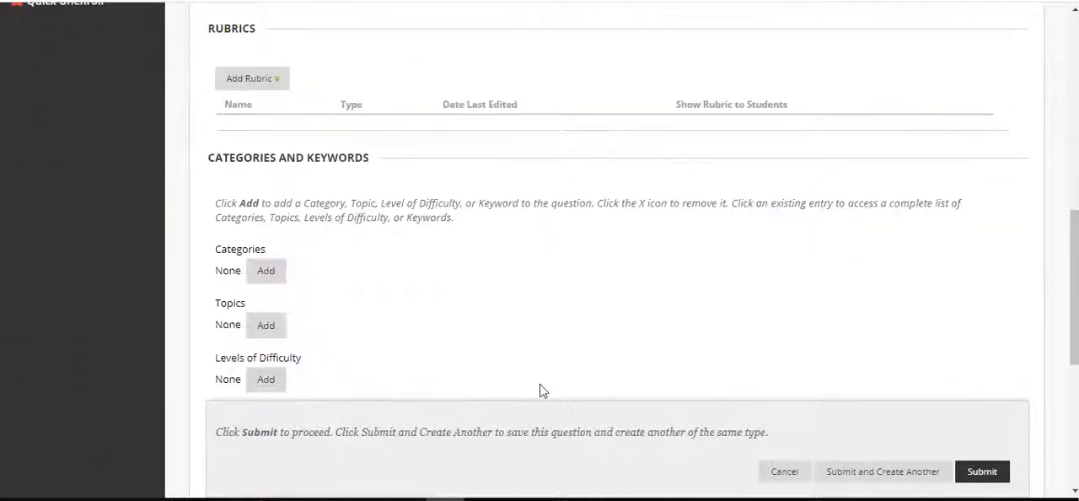
pyautogui.scroll(4, 544, 257)
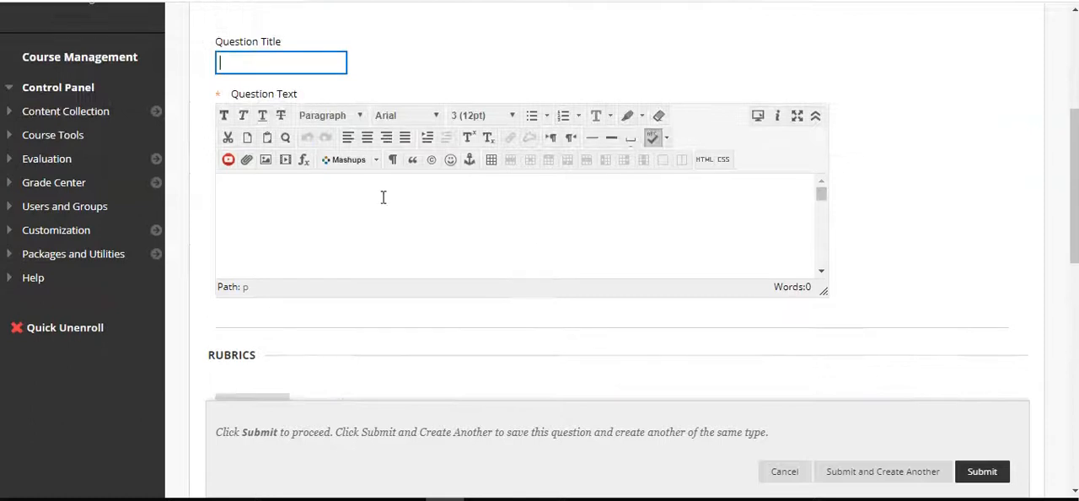
# Enter the question text "Order a dinner for yourself and your significant other while out on a date"
pyautogui.click(483, 246)
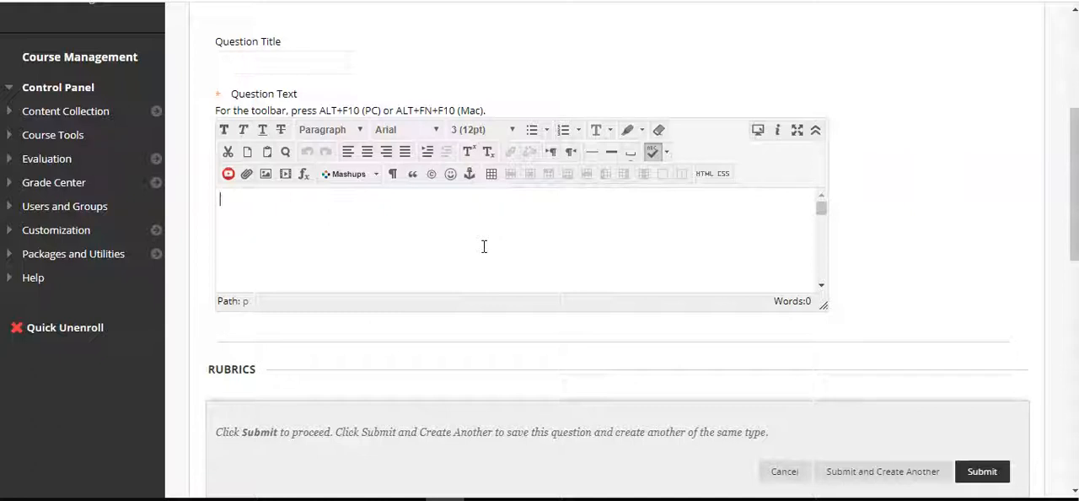
pyautogui.write('rder your dinner')
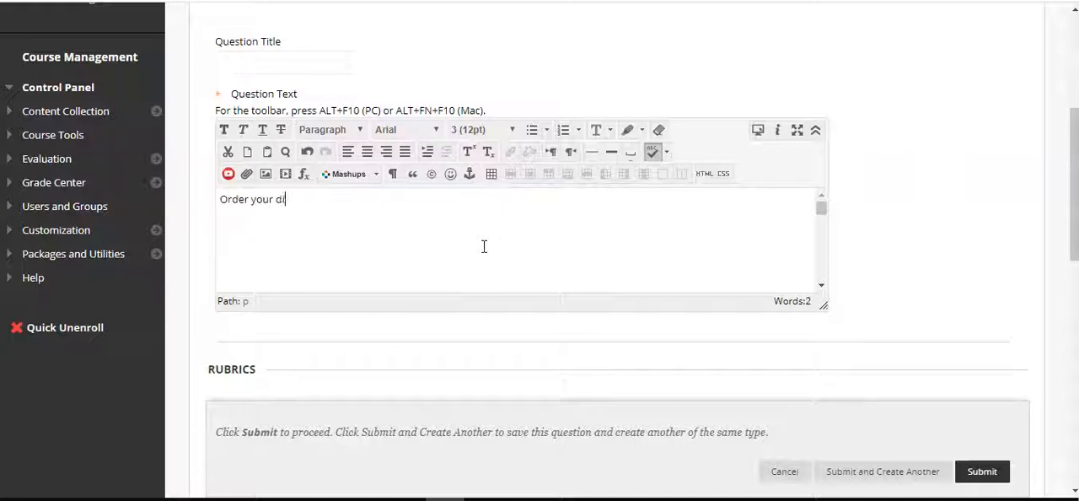
pyautogui.press('Delete')
pyautogui.press('Delete')
pyautogui.press('Delete')
pyautogui.press('Delete')
pyautogui.press('Delete')
pyautogui.write('a')
pyautogui.press('End')
pyautogui.write('for yourself and your ')
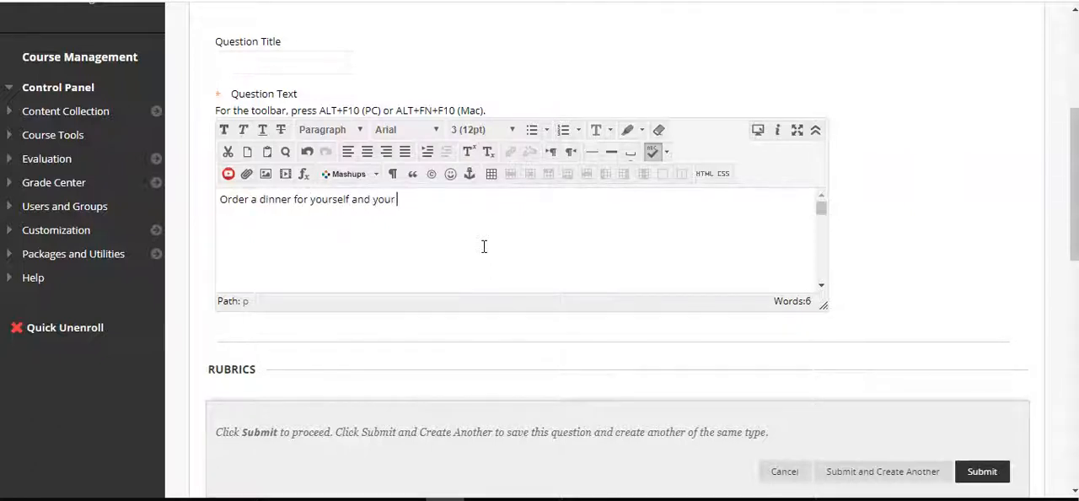
pyautogui.write('significant other while out on a date.')
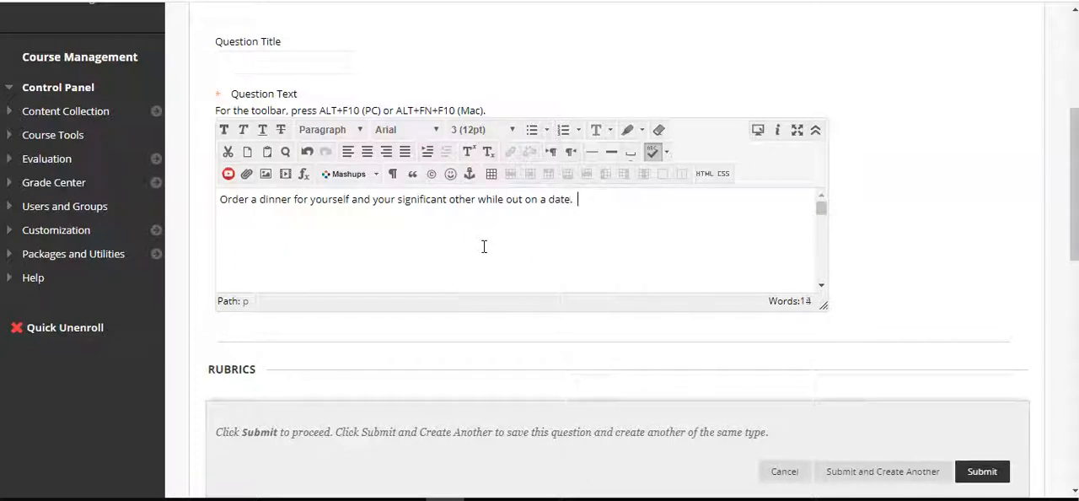
pyautogui.write('  You need to speka in Spanish')
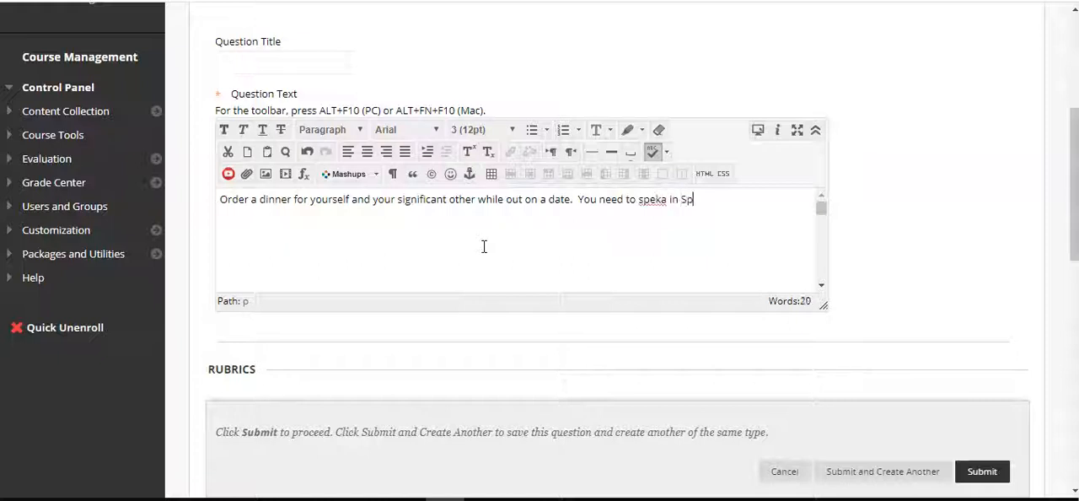
# Finish the first sentence and add "You need to speak in Spanish", correcting the misspelled word "speak"
pyautogui.hotkey('ctrl', 'Left')
pyautogui.hotkey('ctrl', 'Left')
pyautogui.press('Left')
pyautogui.press('Left')
pyautogui.press('BackSpace')
pyautogui.press('Right')
pyautogui.write('k')
pyautogui.hotkey('ctrl', 'Right')
pyautogui.hotkey('ctrl', 'Right')
pyautogui.press('End')
# Continue the question text with "only and should include an appetizer, a main dish, and"
pyautogui.write('only and should inluc')
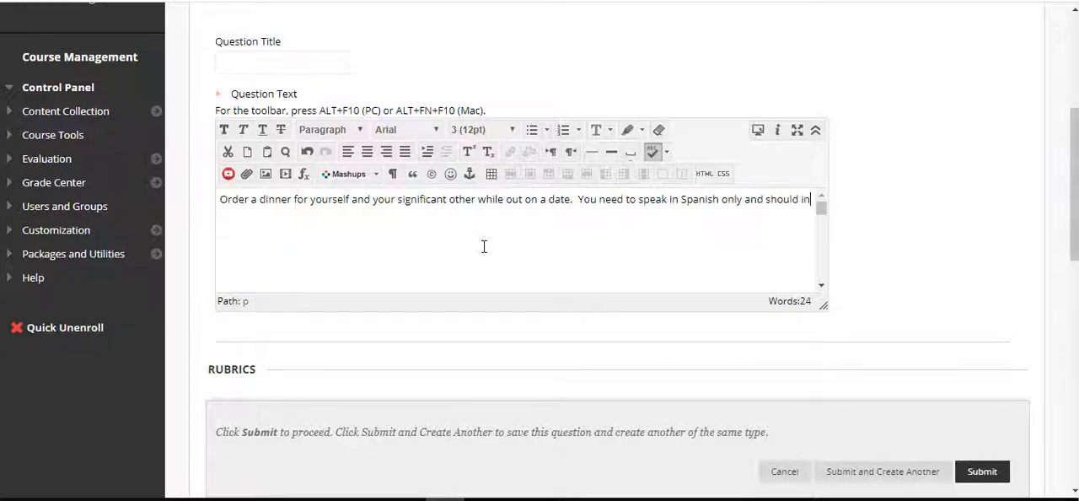
pyautogui.press('BackSpace')
pyautogui.write('clude ')
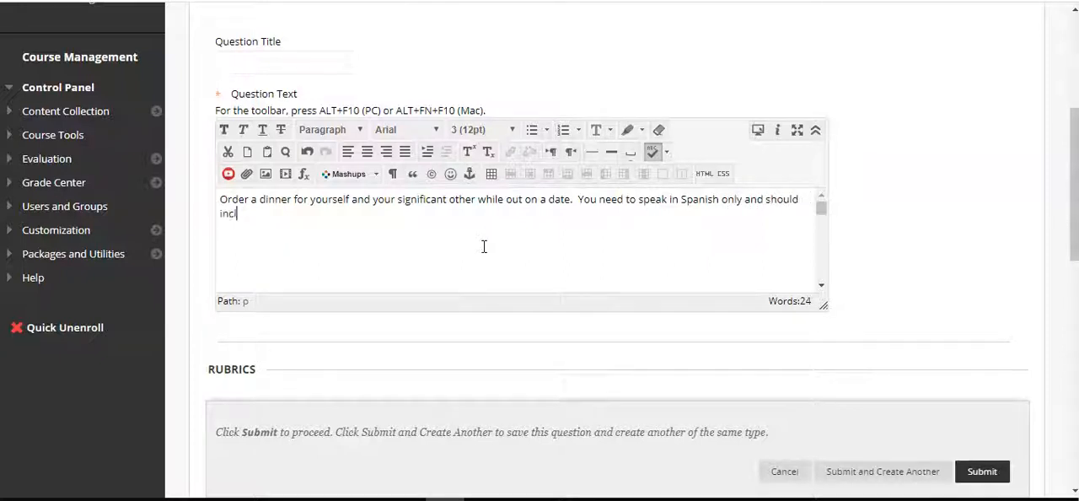
pyautogui.write('an appetizer, a main dish, and ')
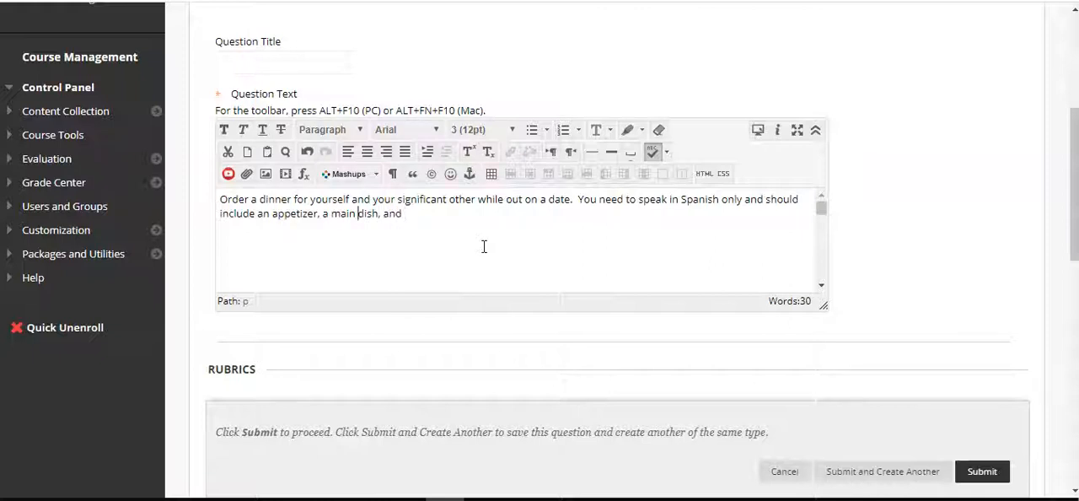
pyautogui.write('a drinkm')
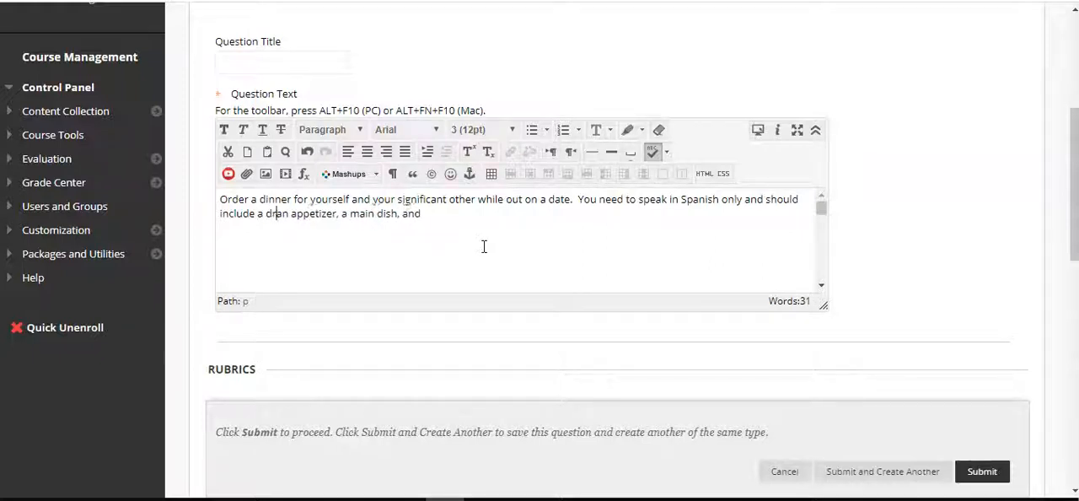
# Insert "a drink," before "an appetizer" in the question text
pyautogui.hotkey('ctrl', 'Right')
pyautogui.hotkey('ctrl', 'Right')
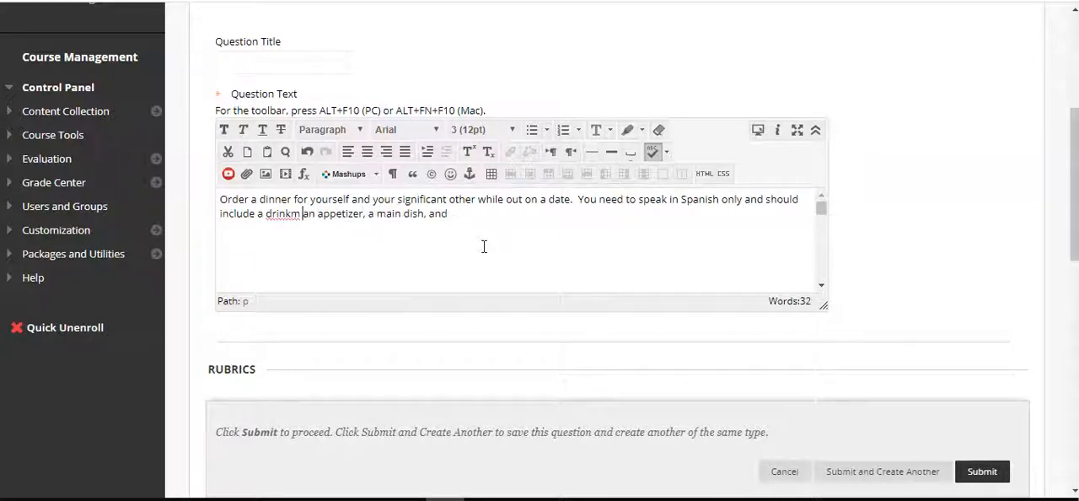
pyautogui.press('BackSpace')
pyautogui.write(',')
pyautogui.hotkey('ctrl', 'Right')
pyautogui.hotkey('ctrl', 'Right')
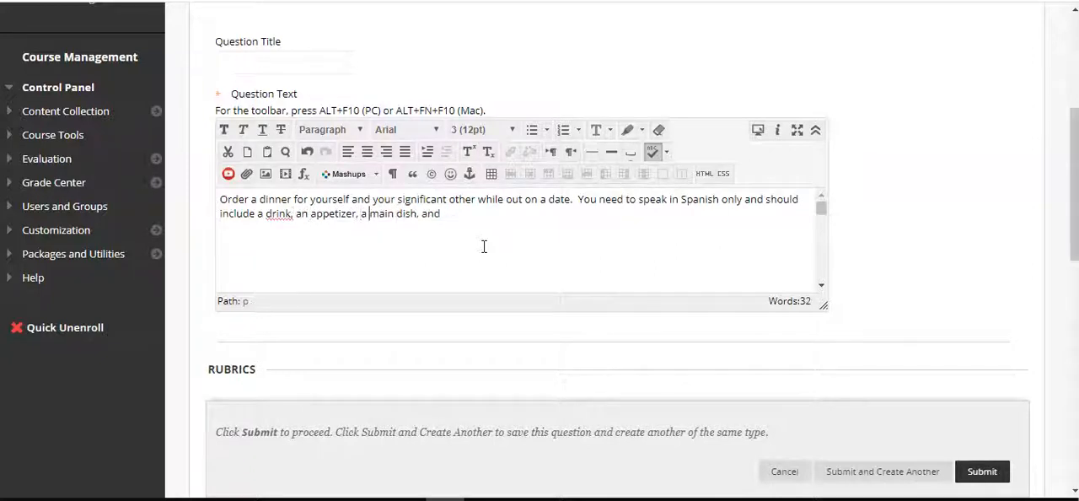
# Finish the menu requirements sentence in the question text with "a desert for both of you."
pyautogui.write('a desert for each o')
pyautogui.press('BackSpace')
pyautogui.press('BackSpace')
pyautogui.press('BackSpace')
pyautogui.press('BackSpace')
pyautogui.press('BackSpace')
pyautogui.press('BackSpace')
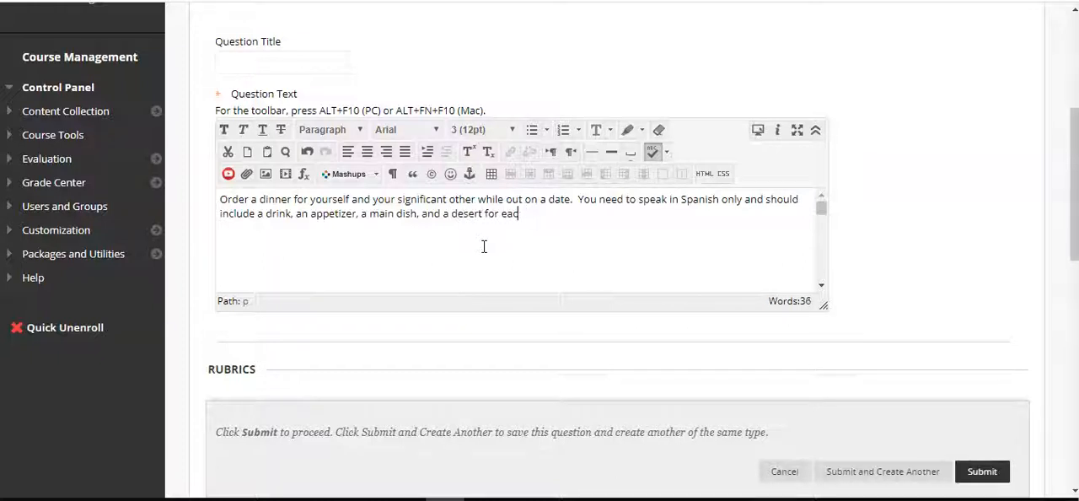
pyautogui.write('both of you.. Record a video of yours')
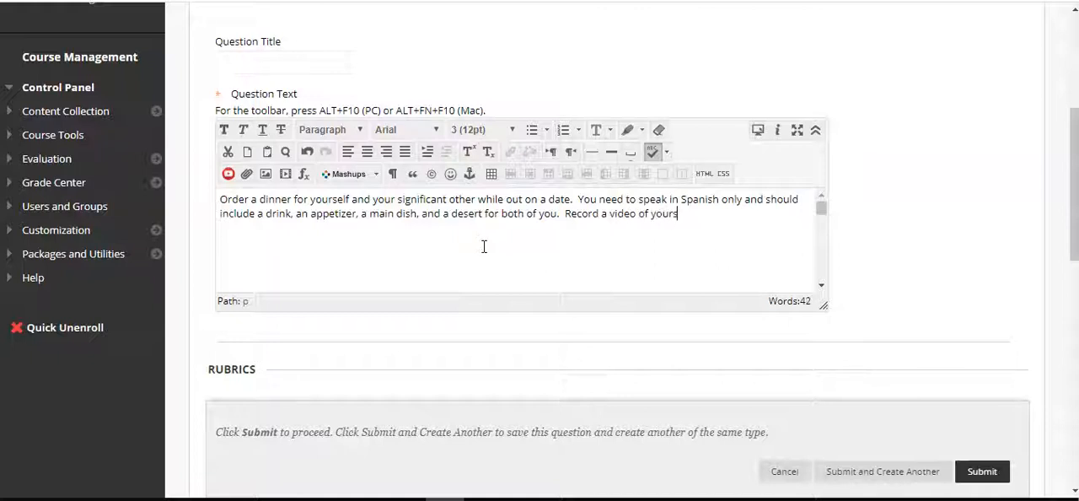
pyautogui.write('elf ordering your dinner and u')
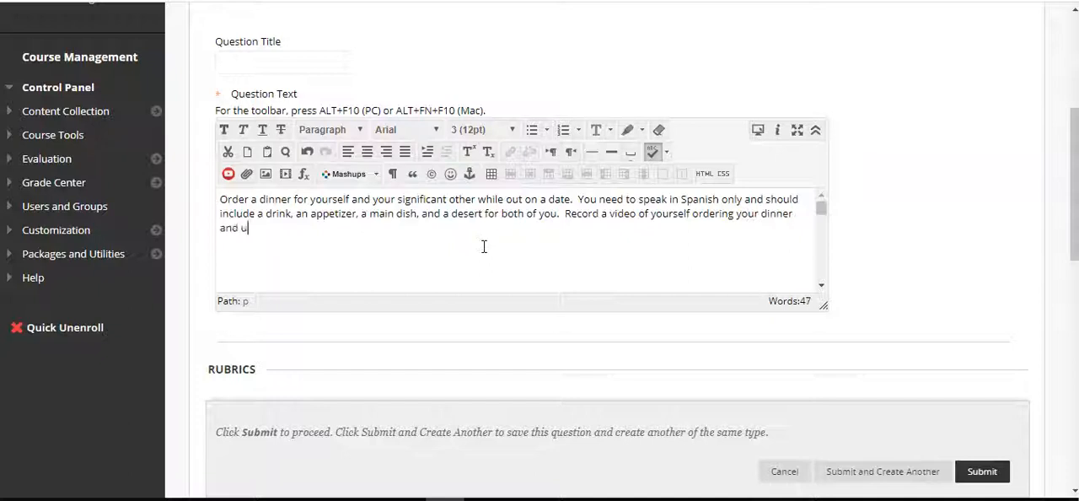
pyautogui.write('plod the vid')
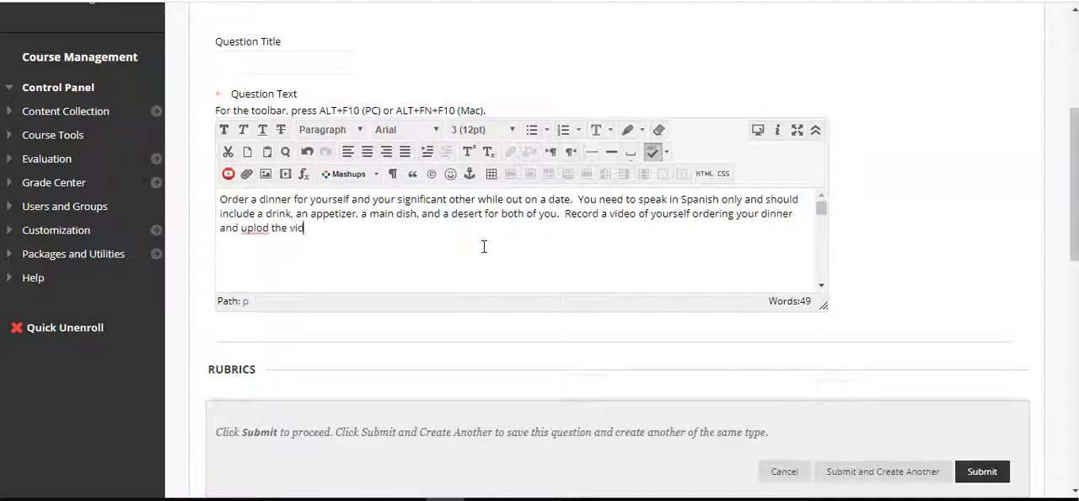
pyautogui.write('eo to this assignmnet')
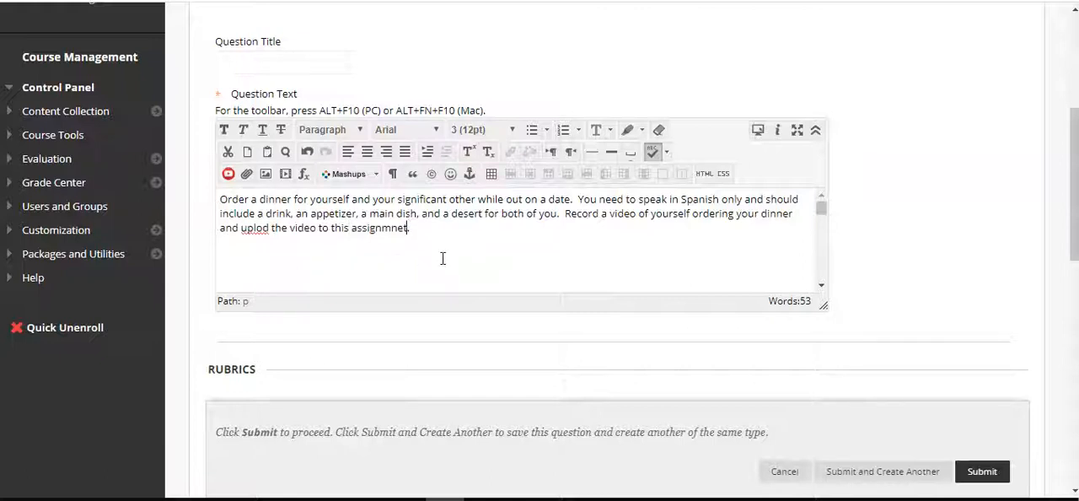
# Correct the misspelled words "assignment" and "upload" in the video sentence of the question text
pyautogui.press('BackSpace')
pyautogui.press('Right')
pyautogui.write('n')
pyautogui.press('Right')
pyautogui.press('Right')
pyautogui.press('Right')
pyautogui.write('a')
pyautogui.press('Right')
pyautogui.press('Right')
pyautogui.press('Right')
pyautogui.press('Right')
pyautogui.press('Right')
pyautogui.press('Right')
pyautogui.press('Right')
pyautogui.press('Right')
pyautogui.press('Right')
pyautogui.press('Right')
pyautogui.press('Right')
pyautogui.press('Right')
pyautogui.press('Right')
# Add "Be sure to use proper manners when ordering and use" to the question text, correcting the misspelled word "ordering"
pyautogui.write('B')
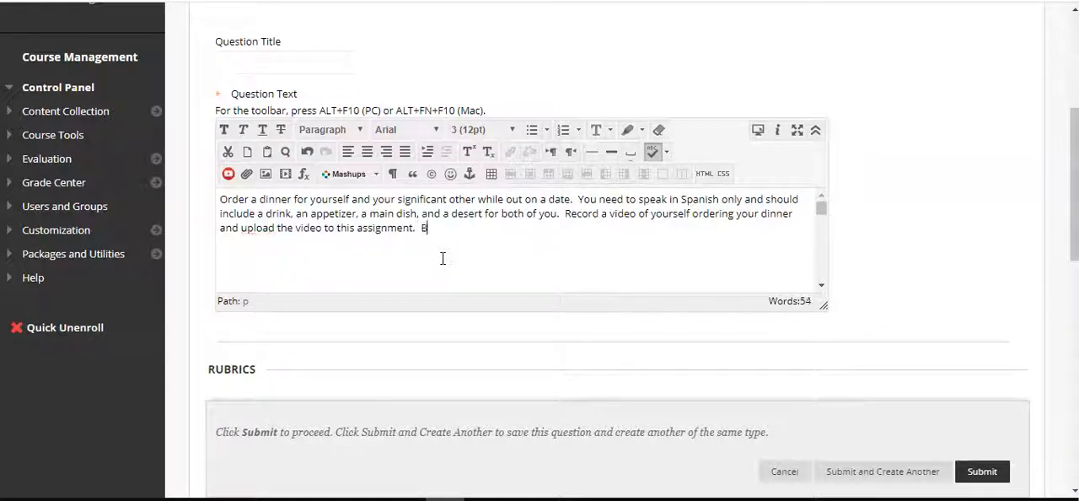
pyautogui.write('e sure to yuse proper manners ')
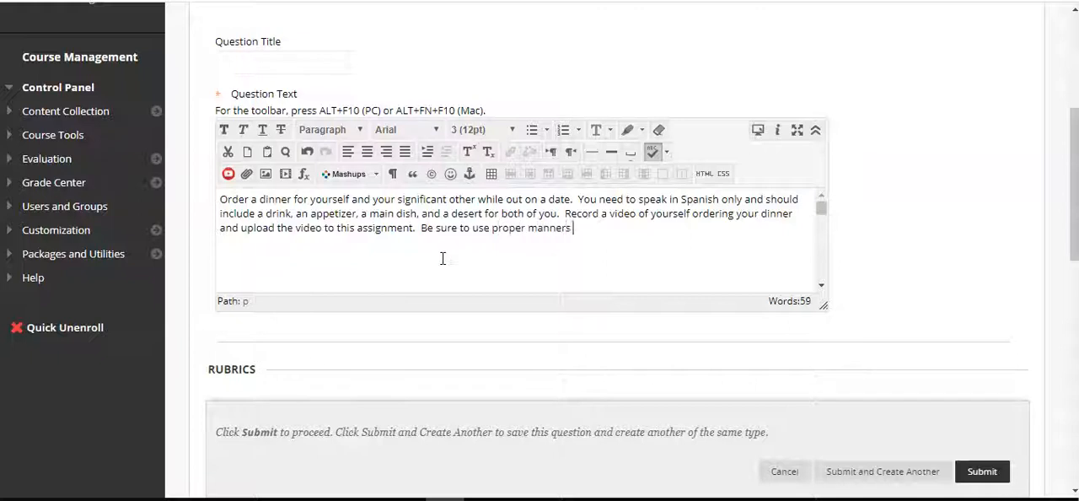
pyautogui.write('when orering and use')
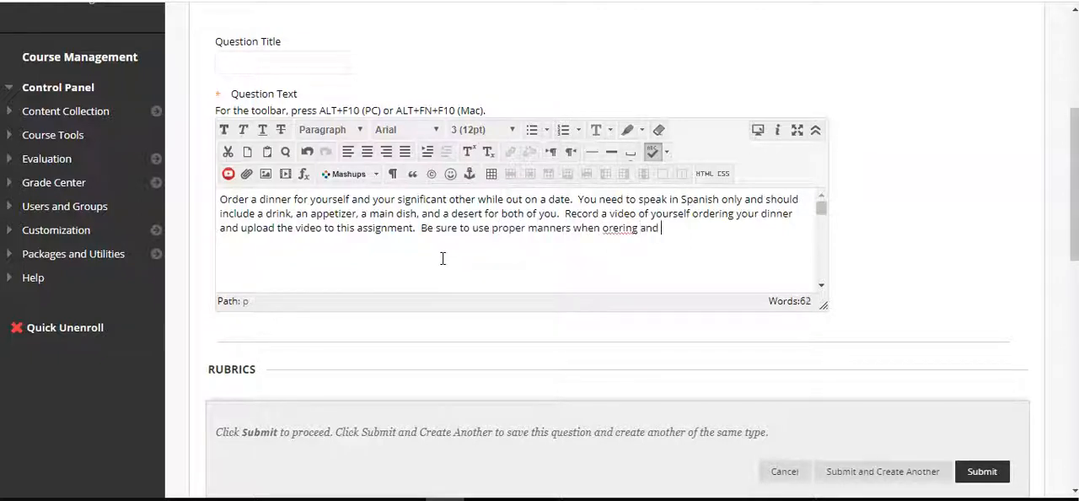
pyautogui.press('Left')
pyautogui.press('Left')
pyautogui.press('Left')
pyautogui.press('Left')
pyautogui.press('Left')
pyautogui.press('Left')
pyautogui.write('d')
pyautogui.press('End')
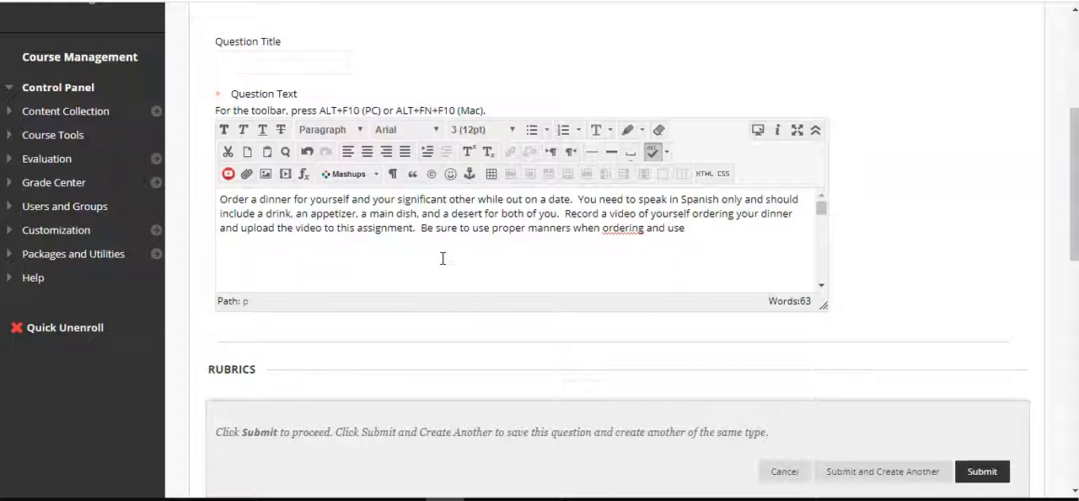
# Finish the last sentence with "proper introductions as well.", correcting the misspelled word "introductions"
pyautogui.write('proper int')
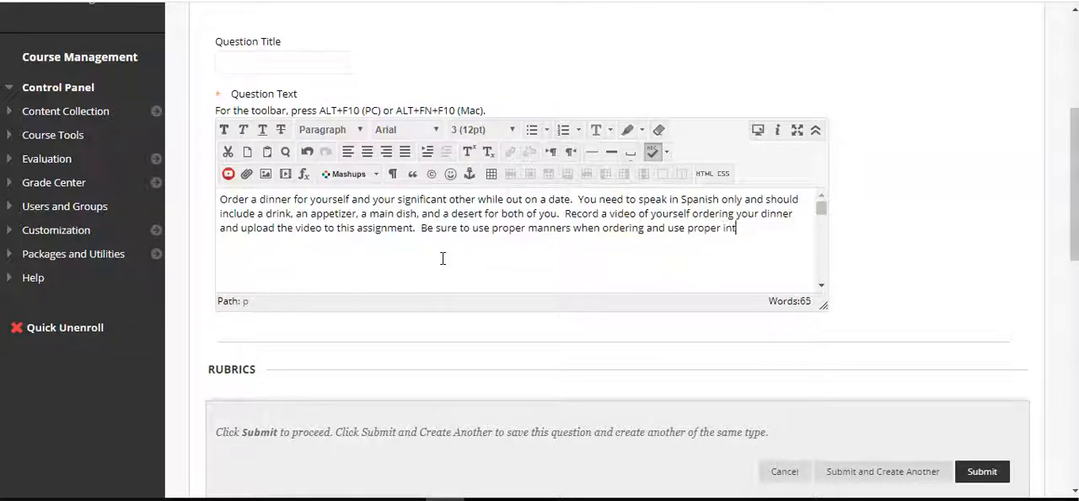
pyautogui.write('roductiuons and')
pyautogui.hotkey('ctrl', 'shift', 'Left')
pyautogui.write('as well.')
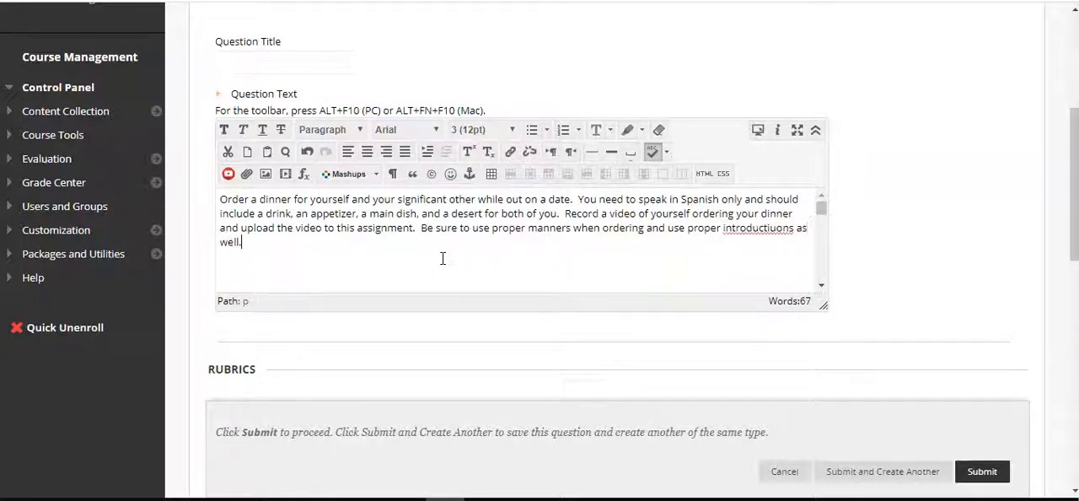
pyautogui.click(776, 229)
pyautogui.press('BackSpace')
pyautogui.press('Down')
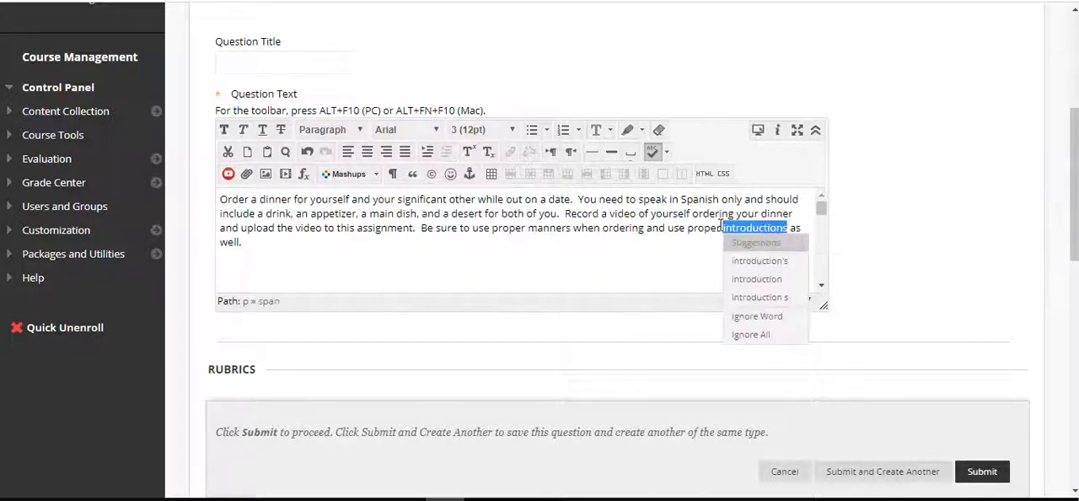
pyautogui.click(761, 277)
pyautogui.press('Right')
pyautogui.press('Right')
pyautogui.press('Right')
pyautogui.press('Right')
pyautogui.press('Right')
pyautogui.press('Right')
pyautogui.press('Right')
pyautogui.press('Right')
pyautogui.press('Right')
pyautogui.press('Right')
pyautogui.press('Right')
pyautogui.press('Right')
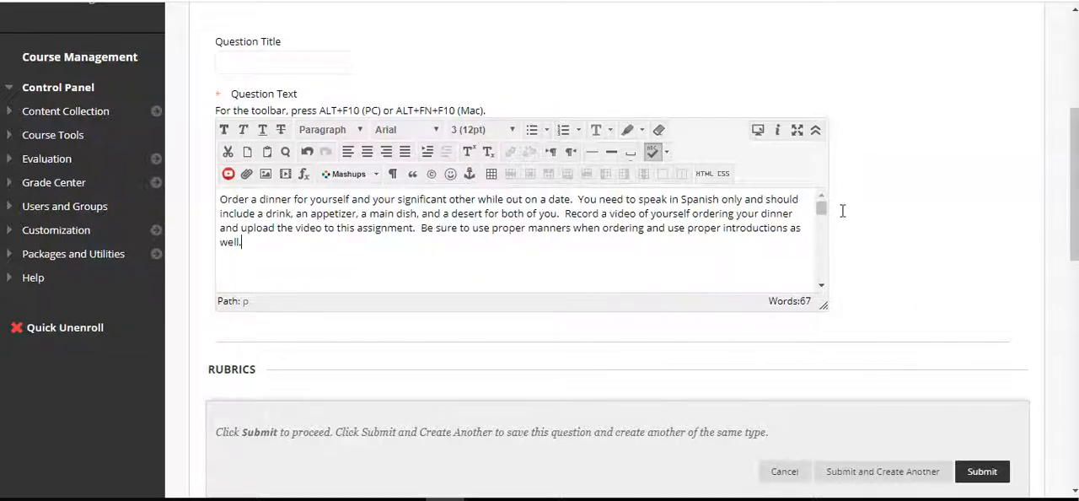
pyautogui.scroll(-3, 916, 242)
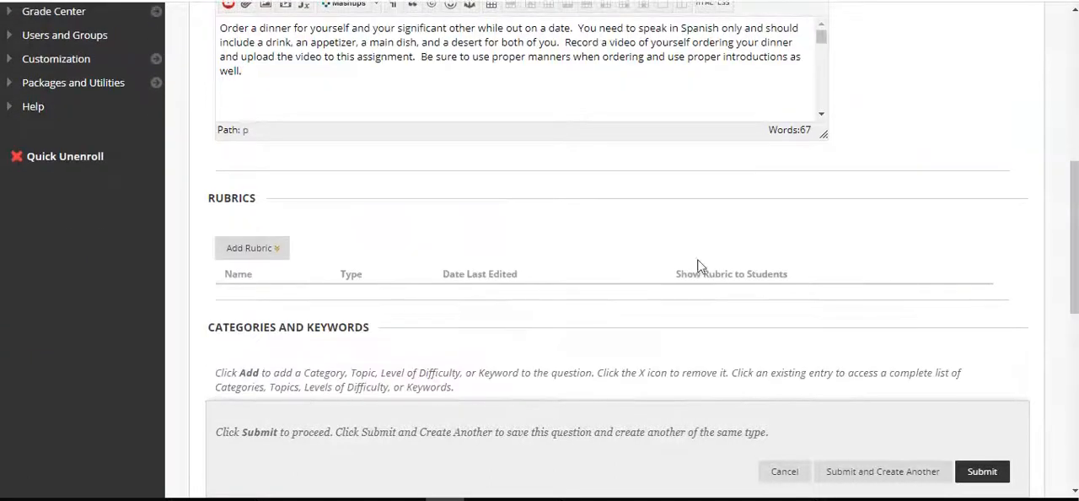
pyautogui.scroll(2, 429, 228)
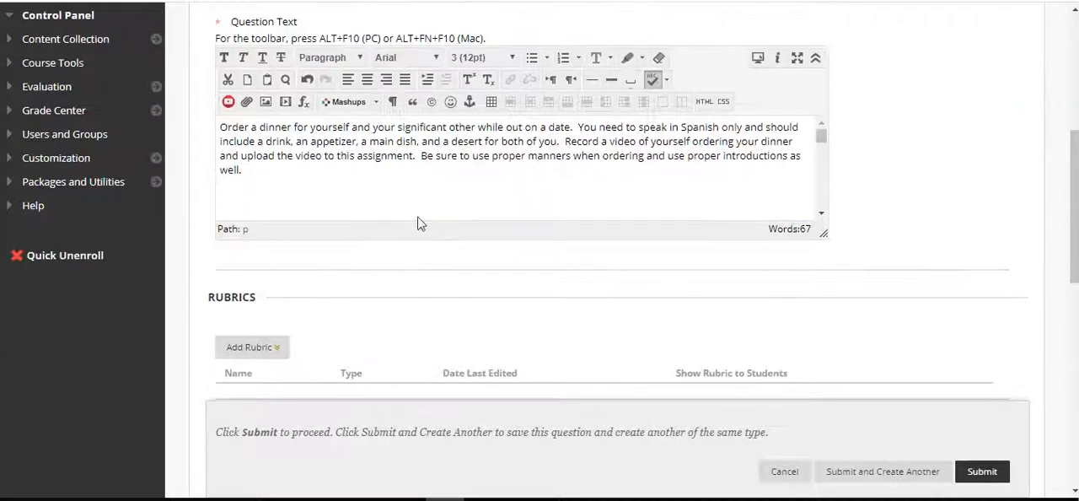
pyautogui.click(359, 181)
pyautogui.scroll(1, 882, 177)
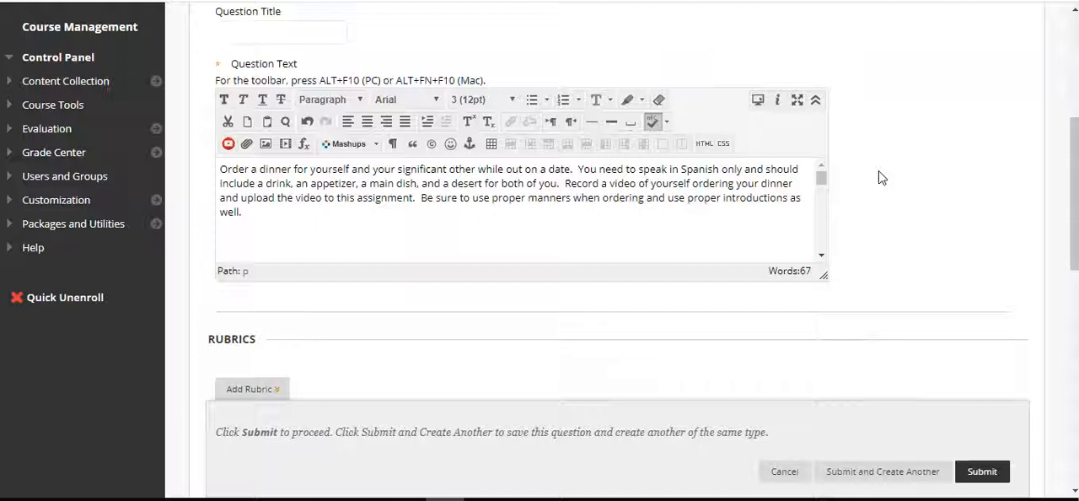
pyautogui.scroll(-1, 881, 177)
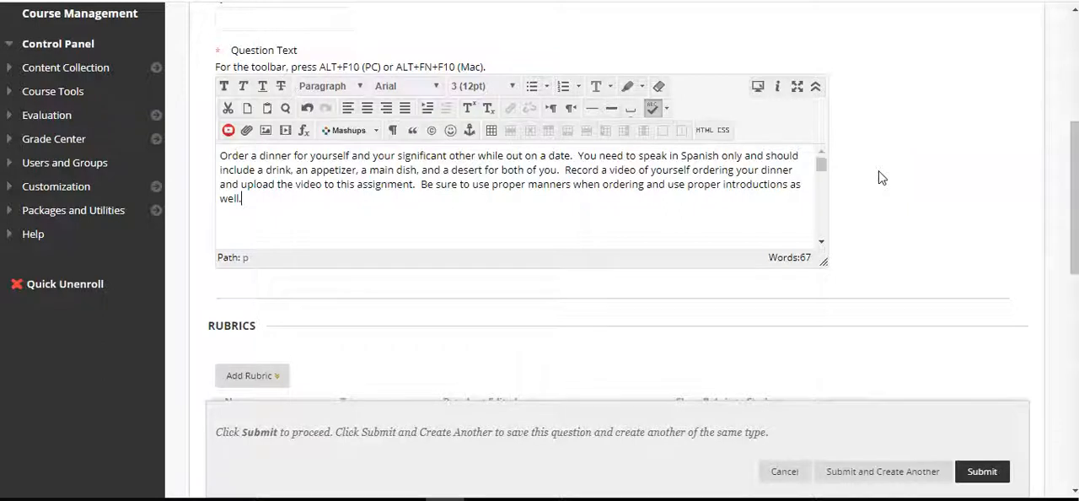
pyautogui.scroll(-1, 880, 177)
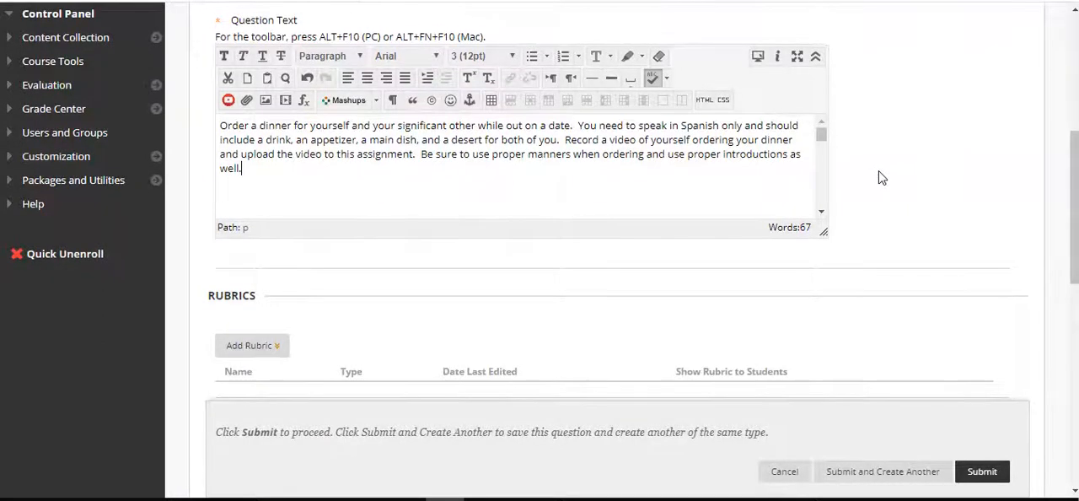
# Open a new rubric for the question and examine its grid of criteria and achievement levels
pyautogui.scroll(-5, 881, 177)
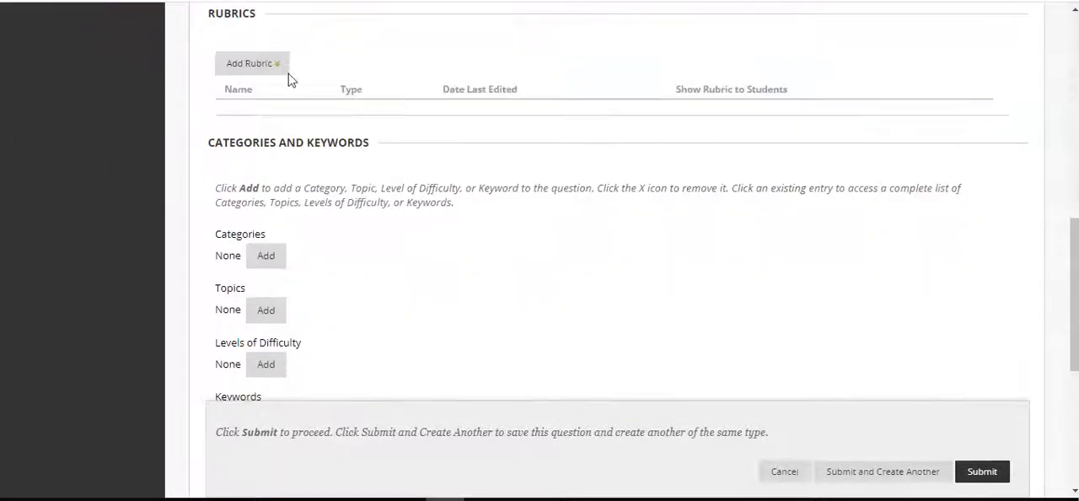
pyautogui.click(283, 65)
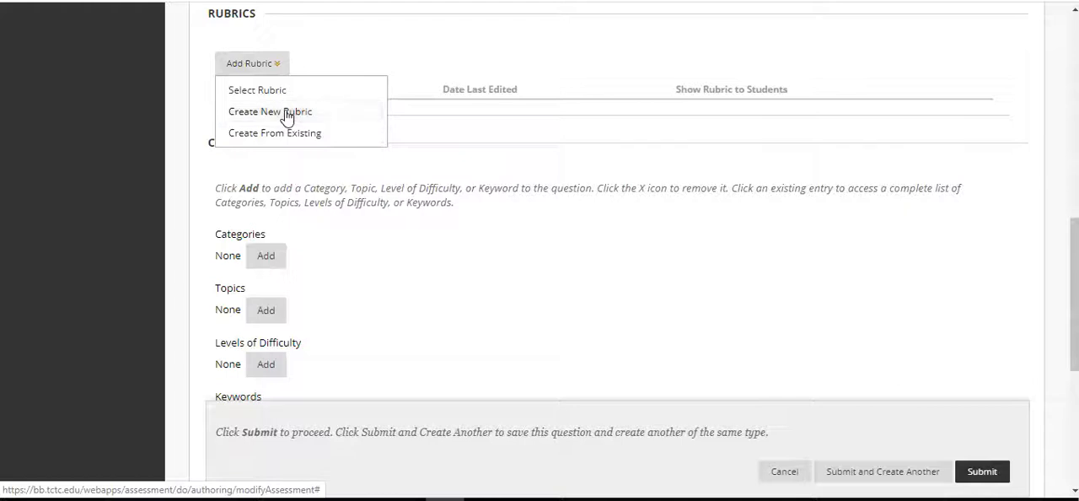
pyautogui.click(289, 111)
pyautogui.scroll(-5, 566, 224)
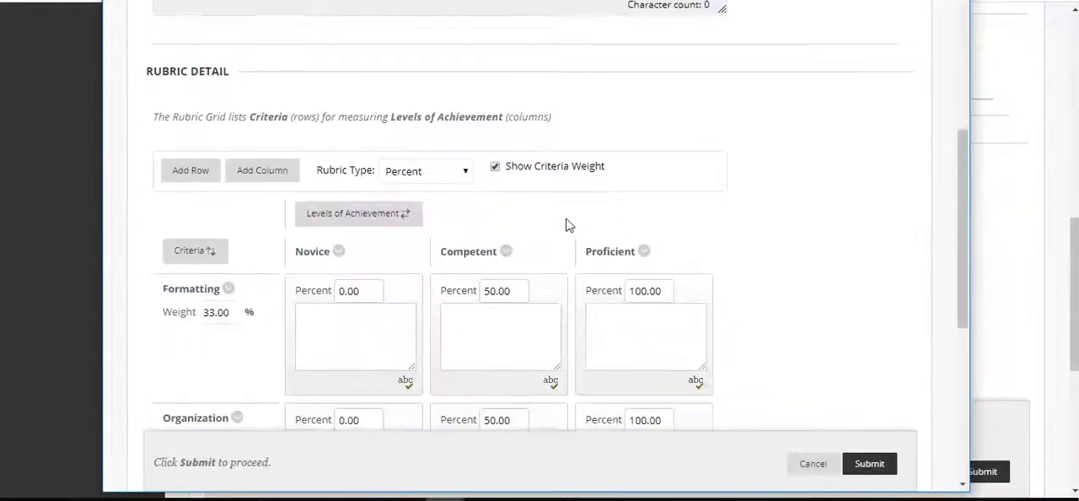
pyautogui.click(343, 334)
pyautogui.scroll(-3, 734, 225)
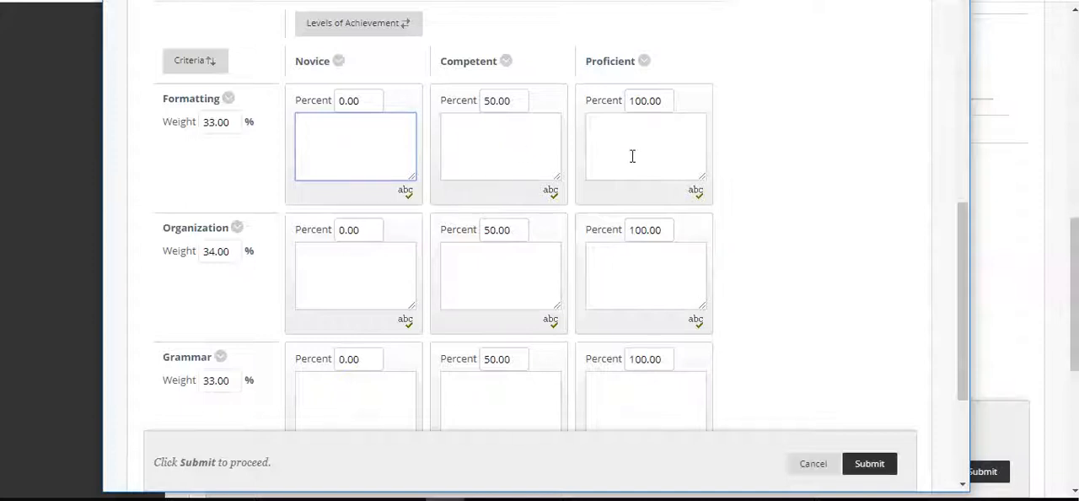
# Examine the editable name, descriptions and percentages of the rubric's Formatting criterion, and leave the rubric without saving
pyautogui.click(228, 99)
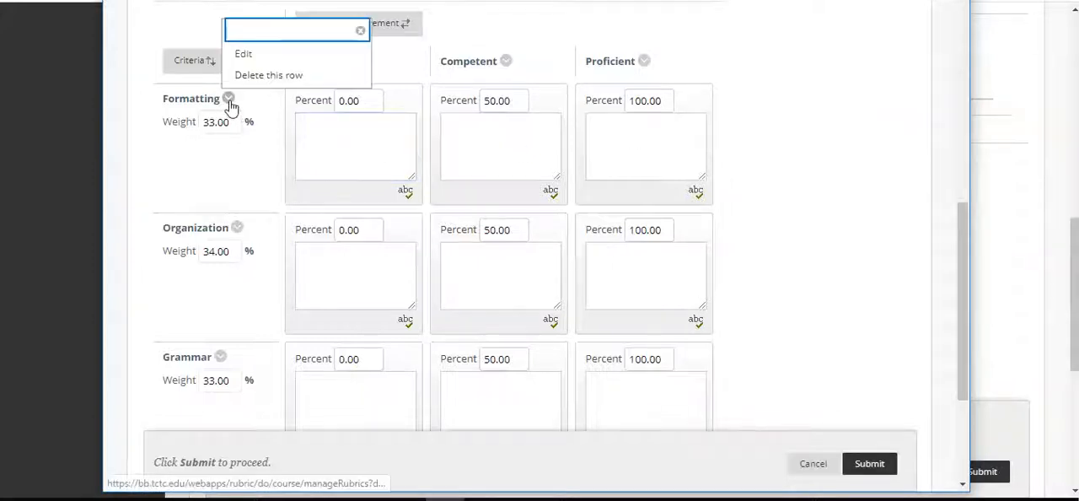
pyautogui.click(274, 57)
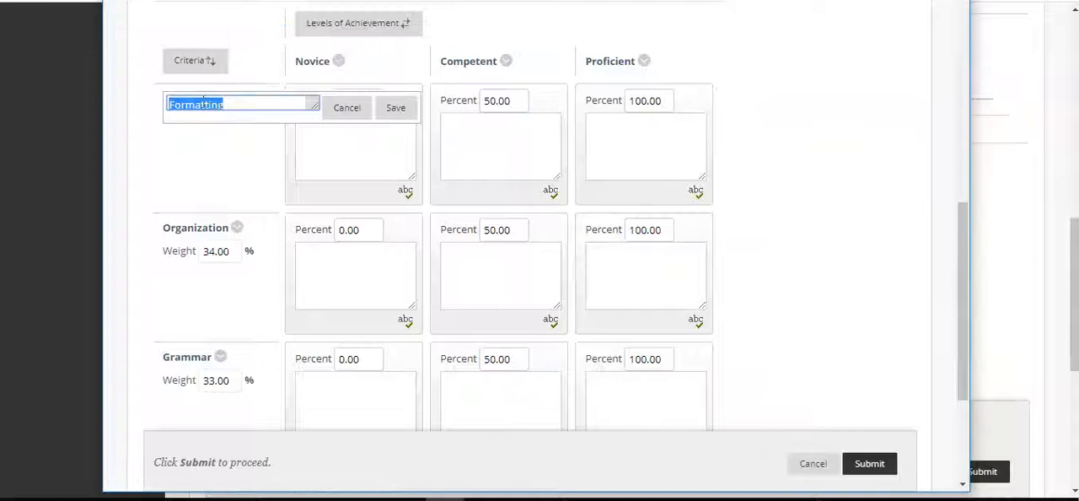
pyautogui.click(396, 108)
pyautogui.click(320, 129)
pyautogui.click(481, 139)
pyautogui.click(674, 163)
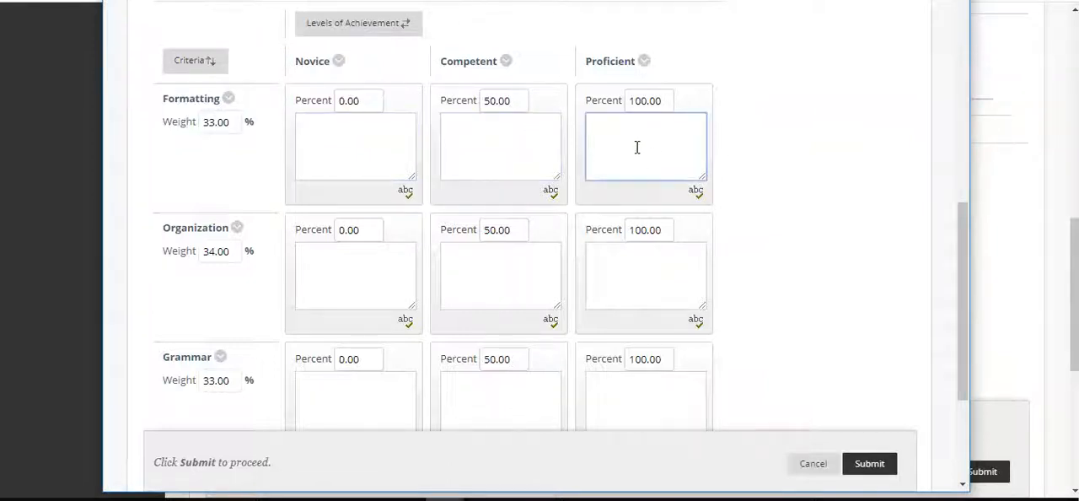
pyautogui.click(360, 101)
pyautogui.click(504, 101)
pyautogui.click(665, 104)
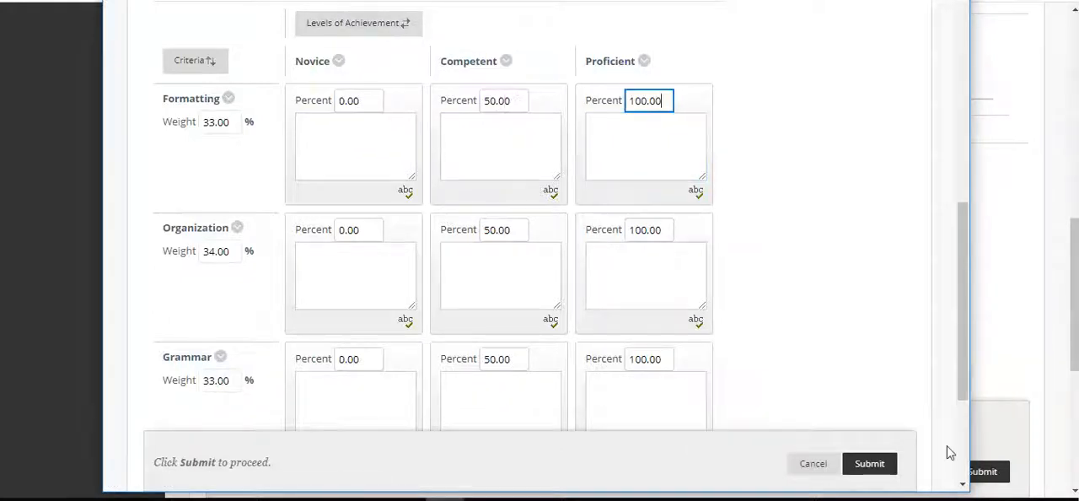
pyautogui.click(807, 465)
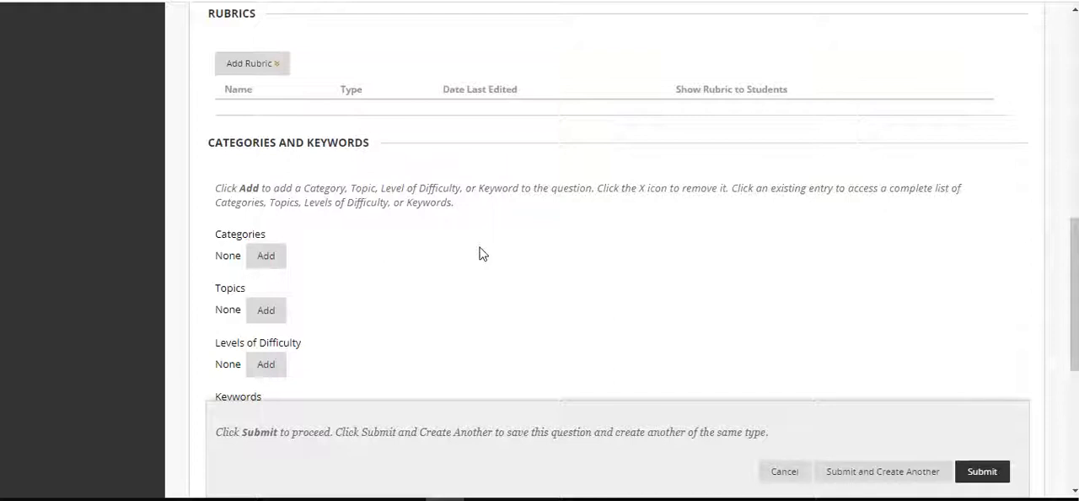
# Submit the File Response question without a rubric, categories or instructor notes
pyautogui.scroll(5, 715, 310)
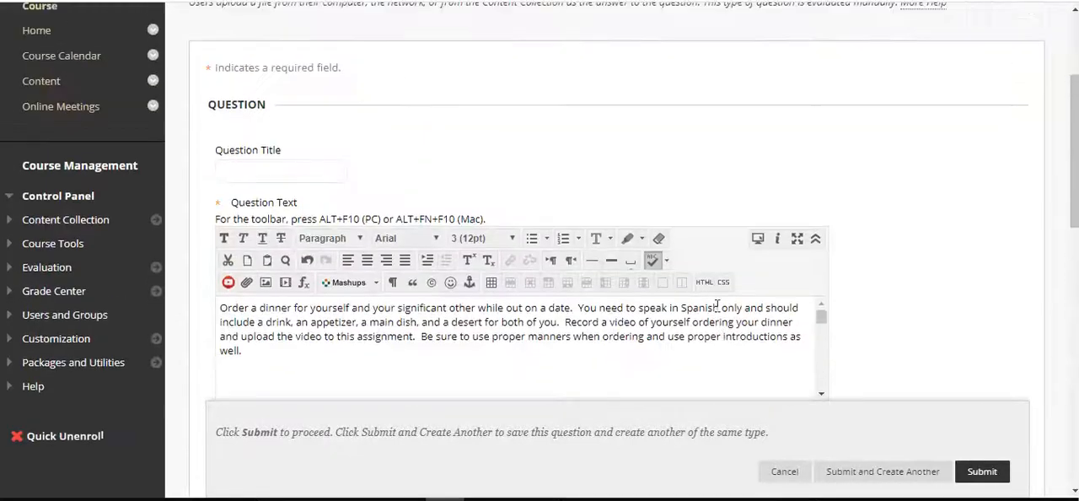
pyautogui.scroll(-5, 963, 349)
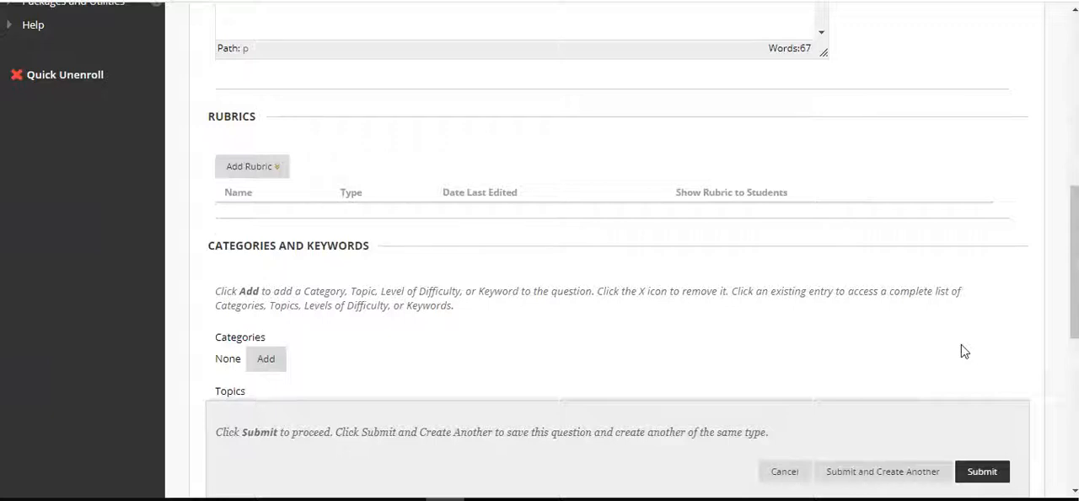
pyautogui.scroll(-1, 961, 346)
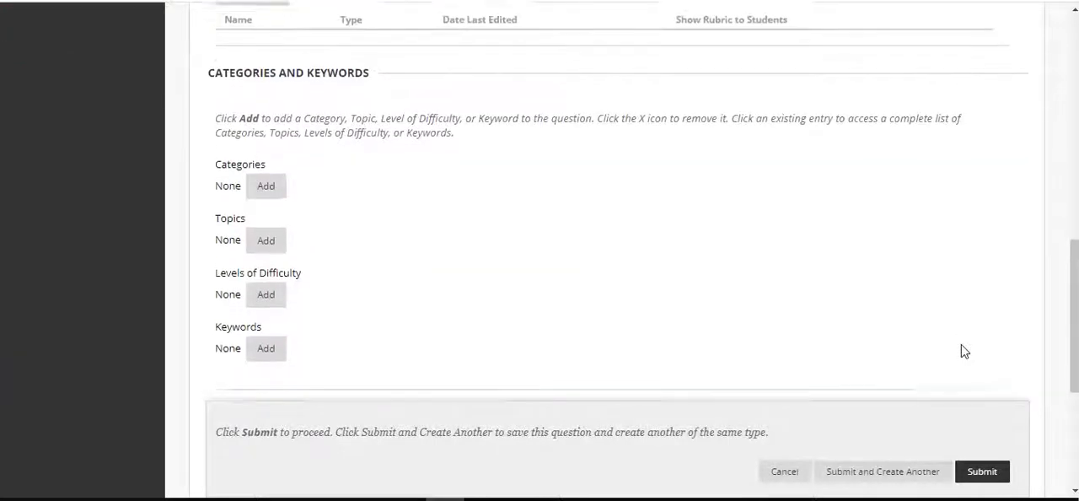
pyautogui.scroll(-3, 910, 246)
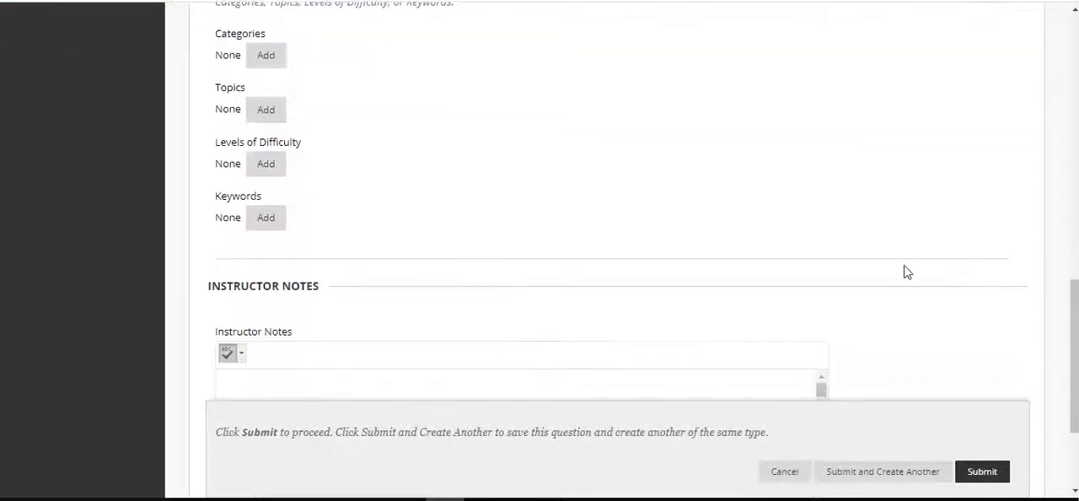
pyautogui.click(977, 472)
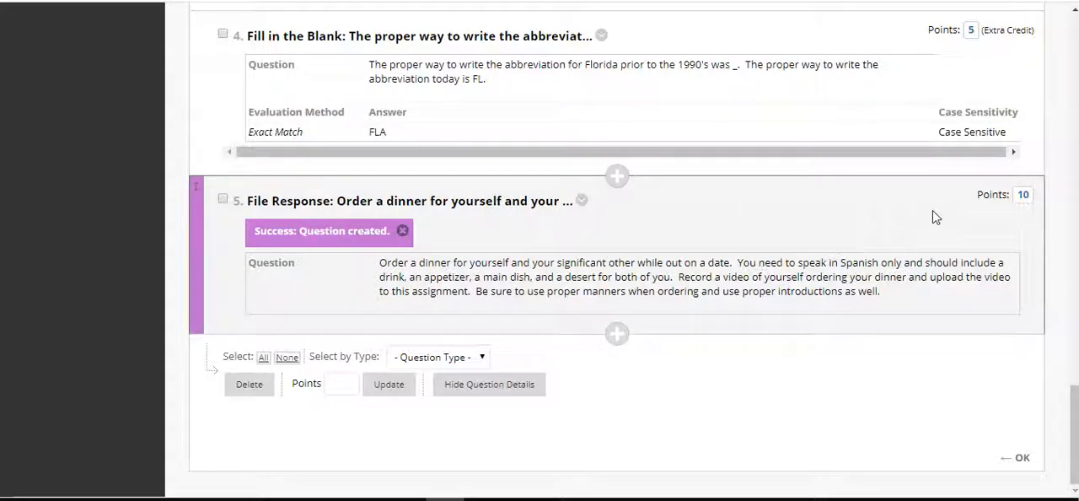
# Set the File Response question's points to 45 and save the value
pyautogui.click(1023, 195)
pyautogui.press('BackSpace')
pyautogui.press('BackSpace')
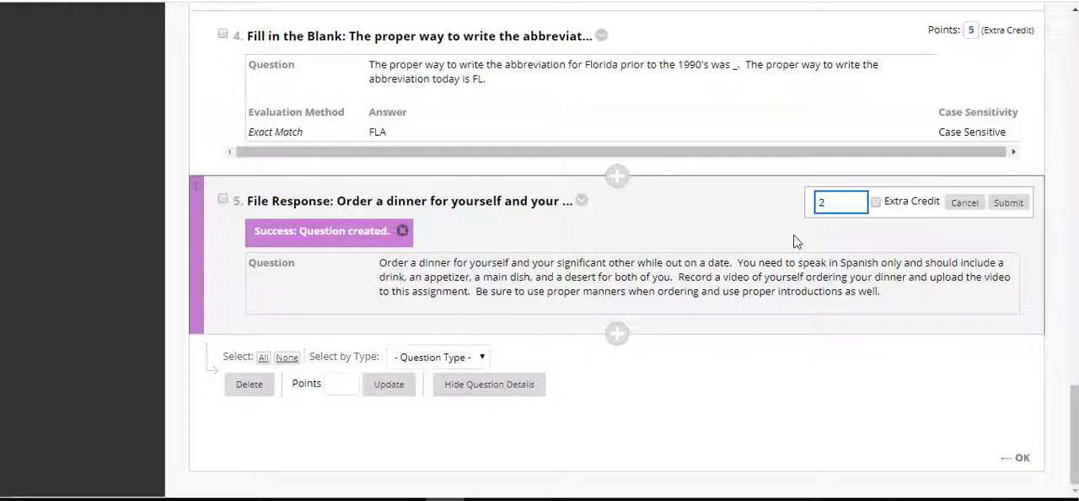
pyautogui.write('45')
pyautogui.click(1009, 203)
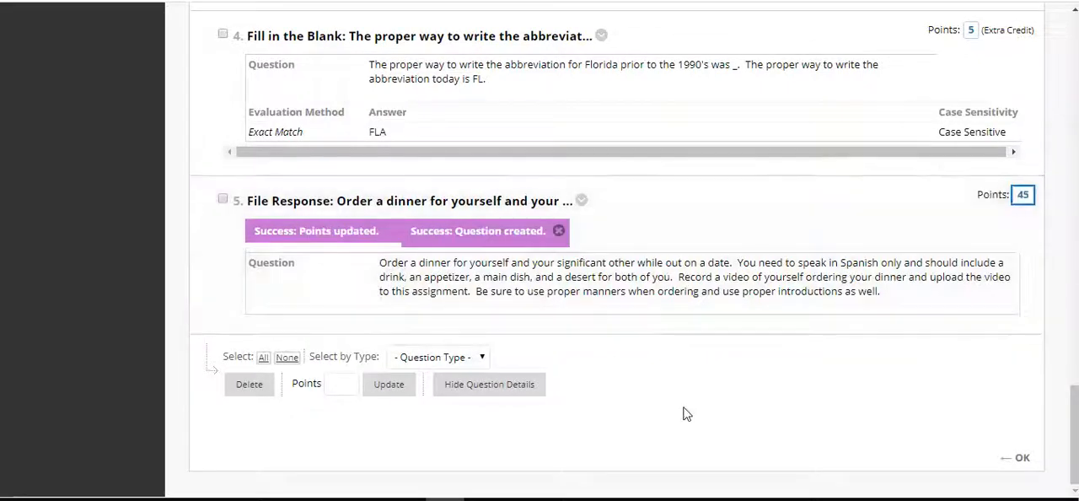
# Start creating a Matching question in the Unit 3 Assessment test
pyautogui.scroll(10, 683, 411)
pyautogui.scroll(10, 685, 413)
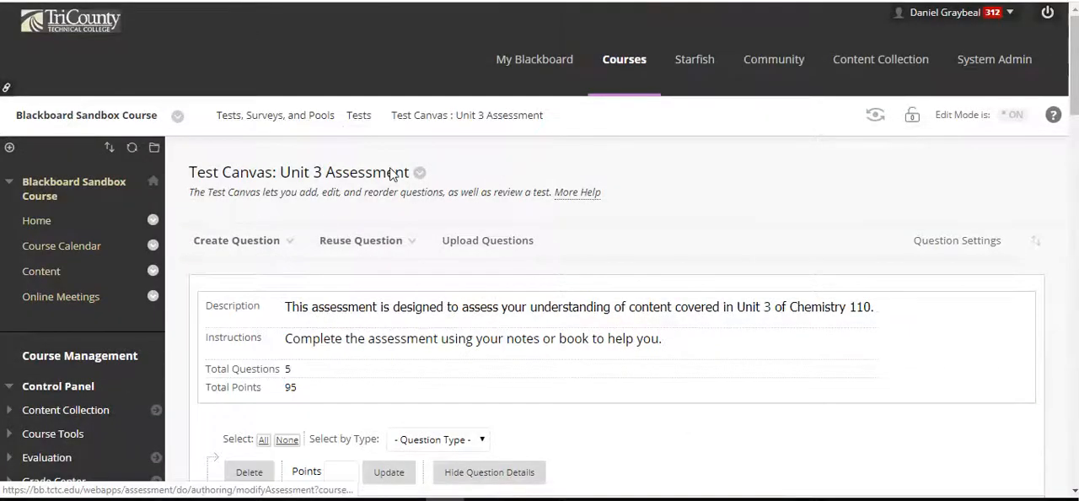
pyautogui.scroll(-3, 319, 83)
pyautogui.click(281, 10)
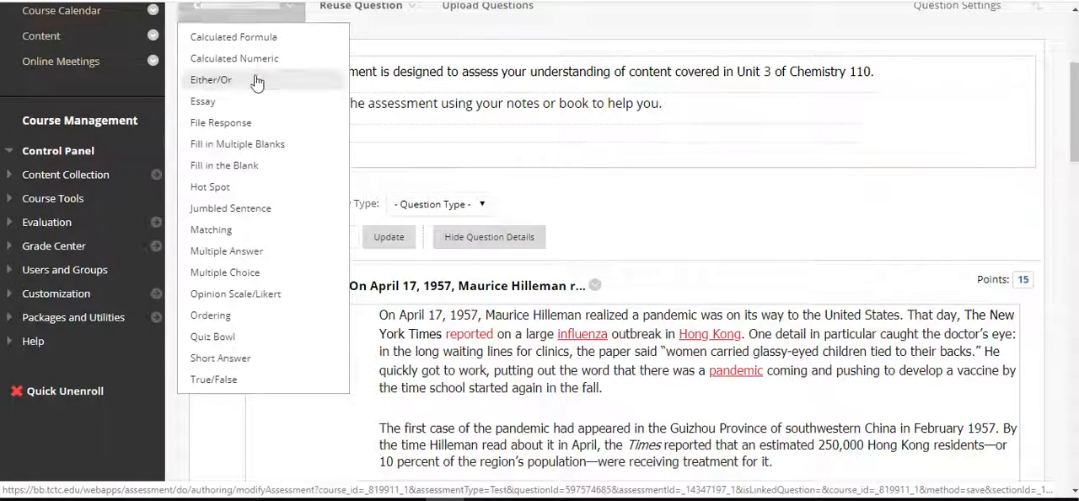
pyautogui.click(263, 236)
# Examine the Matching question's question/answer pair fields and their partial credit percentages
pyautogui.scroll(-5, 711, 195)
pyautogui.scroll(-5, 710, 195)
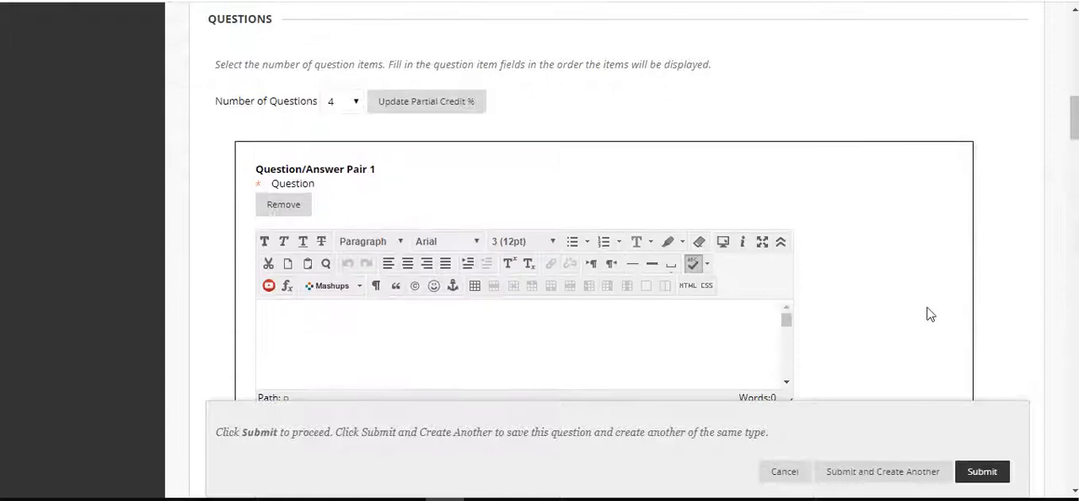
pyautogui.scroll(-4, 1016, 269)
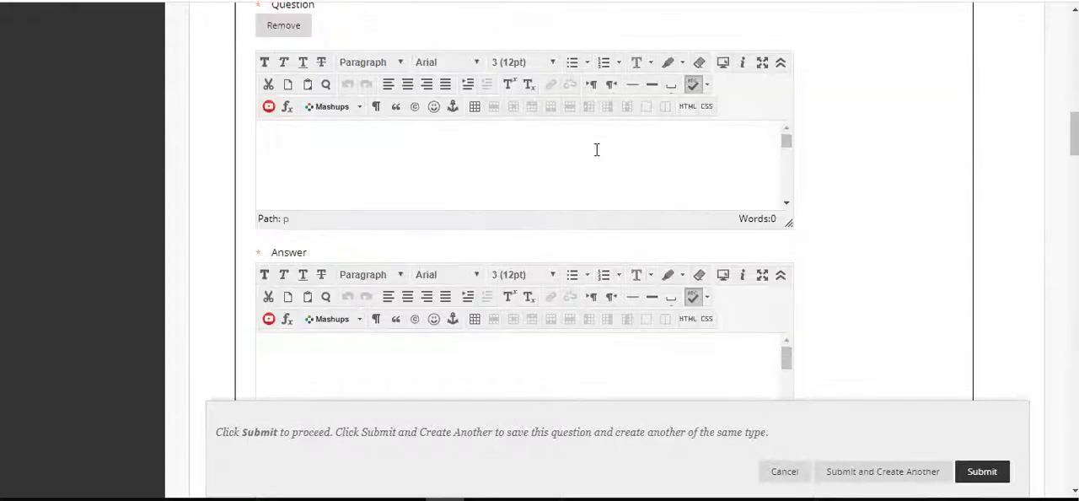
pyautogui.scroll(1, 662, 164)
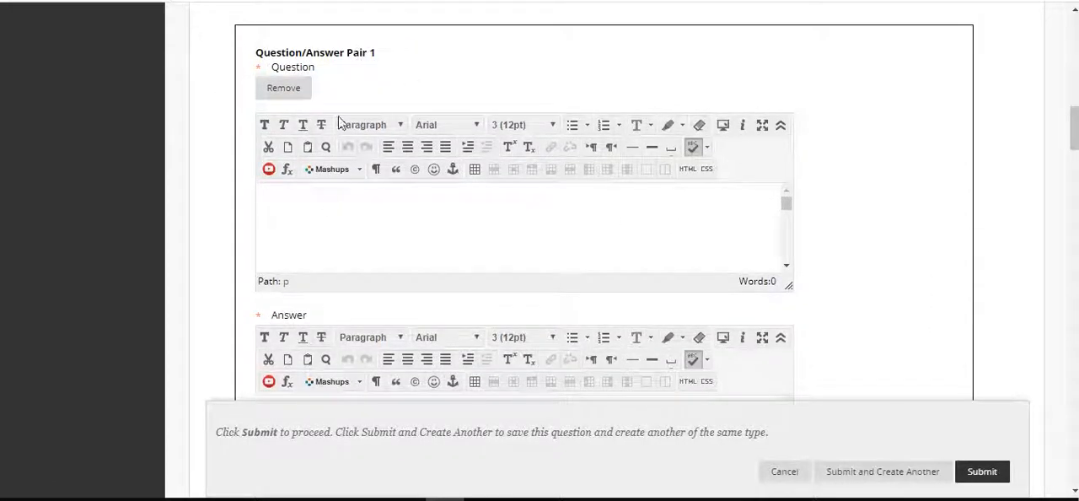
pyautogui.click(322, 204)
pyautogui.scroll(-3, 819, 209)
pyautogui.click(506, 302)
pyautogui.scroll(-3, 902, 224)
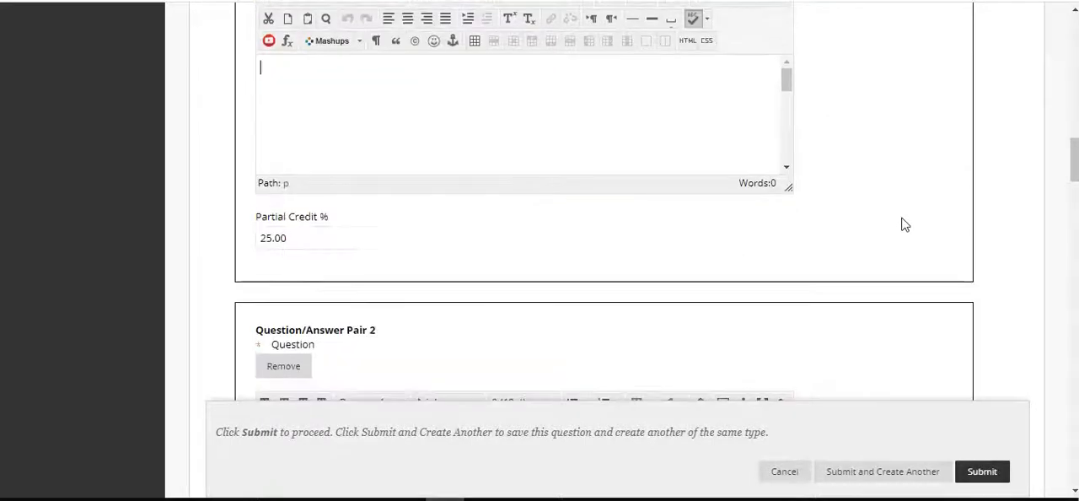
pyautogui.click(278, 236)
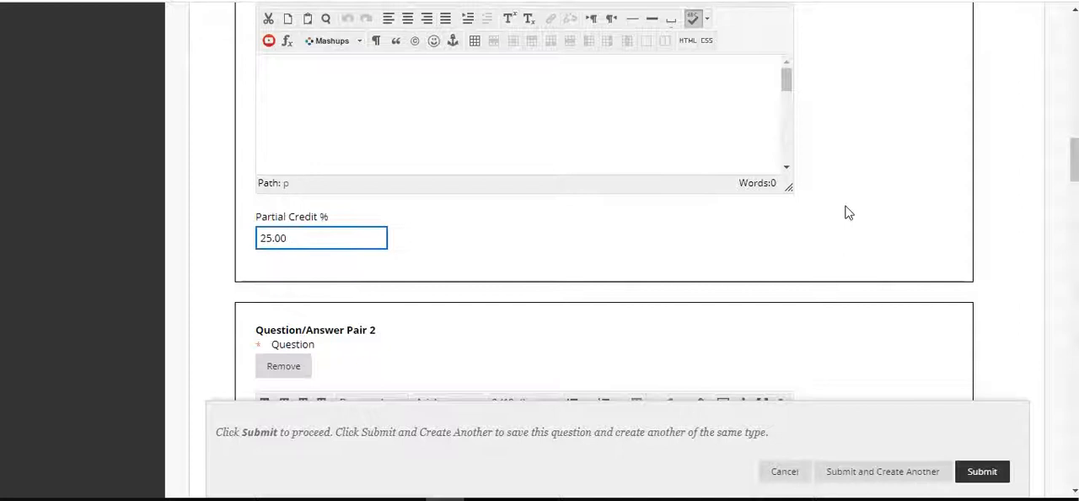
pyautogui.scroll(-3, 848, 214)
pyautogui.click(448, 285)
pyautogui.scroll(-3, 862, 184)
pyautogui.click(595, 236)
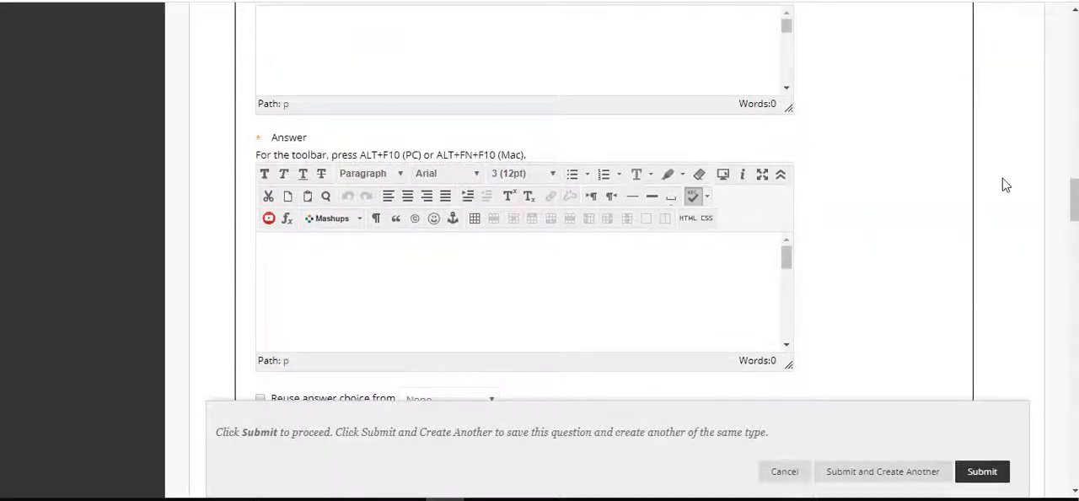
# Fill in Question/Answer Pair 1 with the question "North Carolina" and the answer "NC"
pyautogui.scroll(8, 1004, 184)
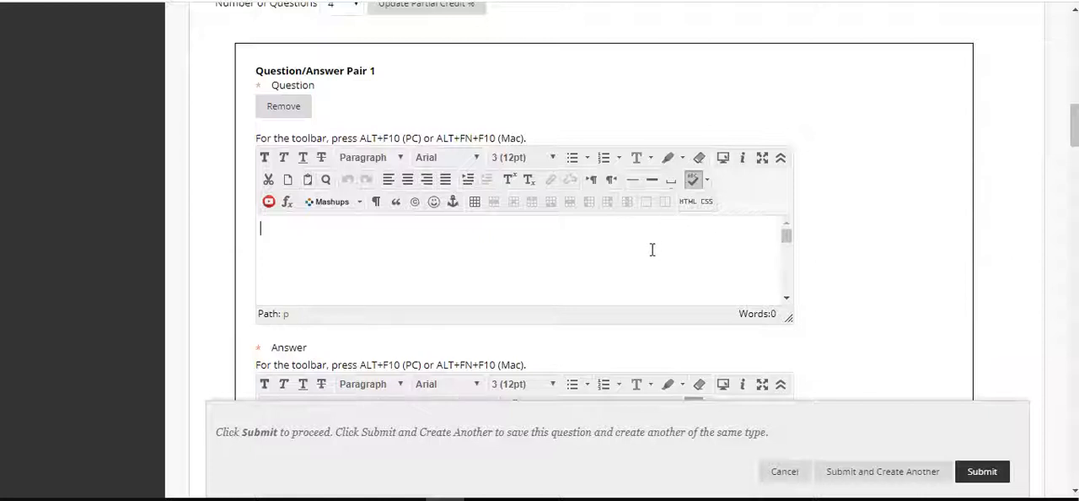
pyautogui.write('North Carolina')
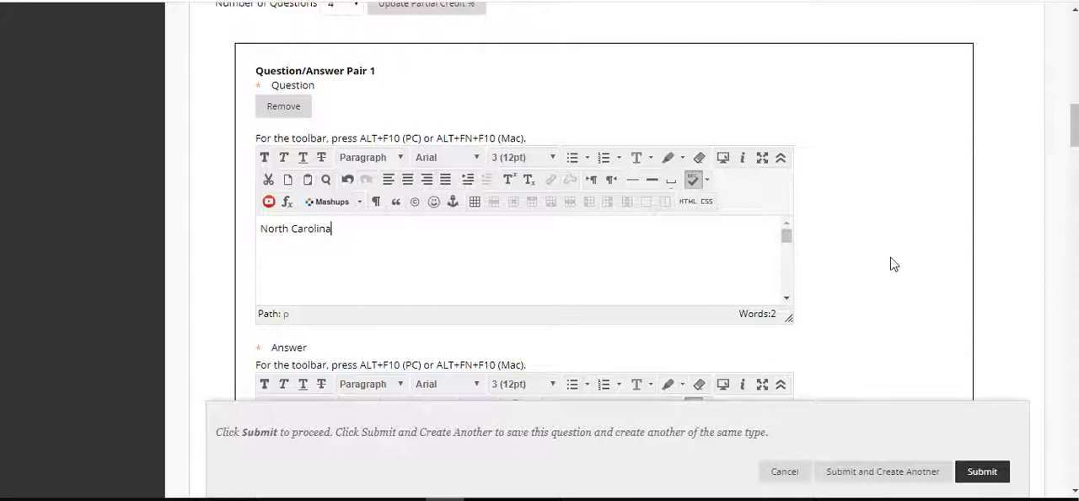
pyautogui.scroll(-3, 891, 264)
pyautogui.click(643, 313)
pyautogui.write('NC')
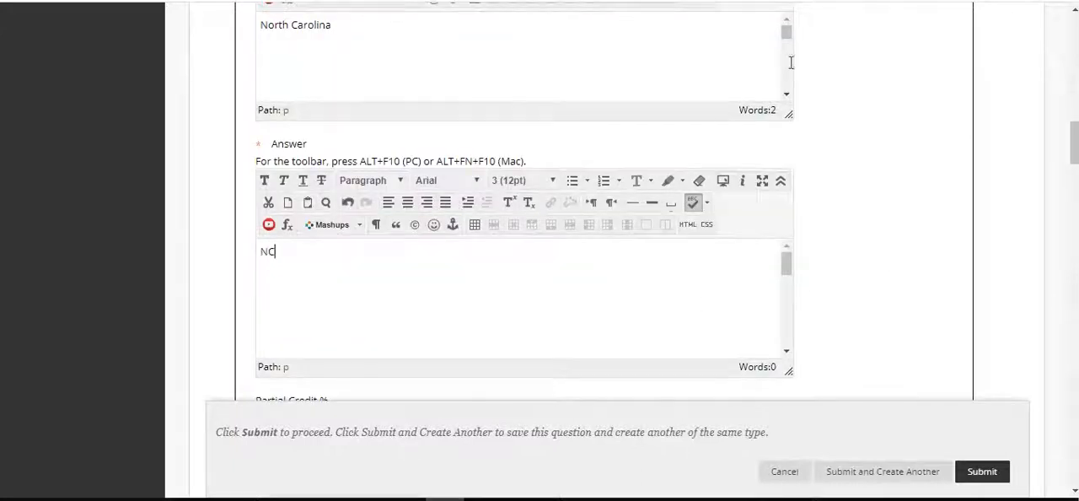
# Fill in Question/Answer Pair 2 with the question "South Carolina" and the answer "SC"
pyautogui.scroll(-2, 911, 199)
pyautogui.scroll(-2, 911, 199)
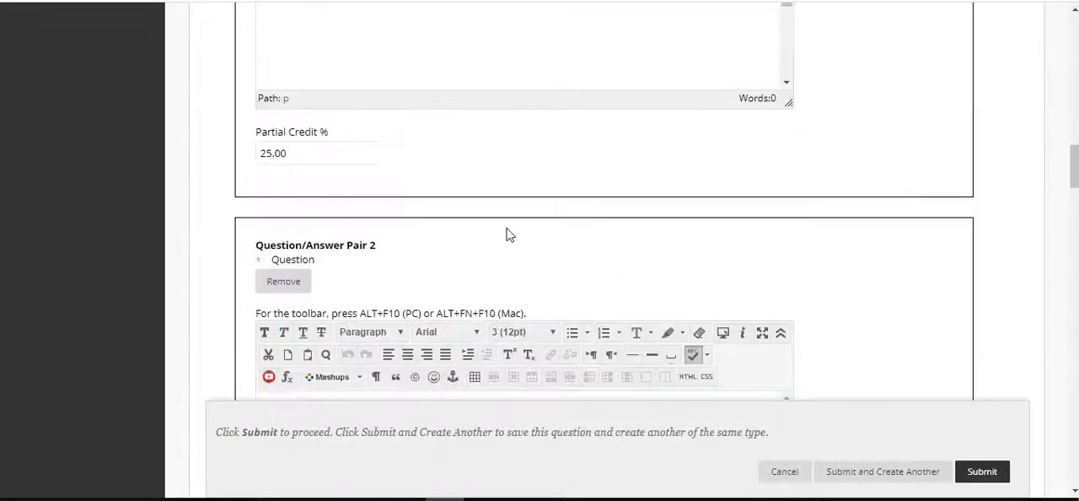
pyautogui.scroll(-2, 508, 234)
pyautogui.click(432, 230)
pyautogui.write('South ')
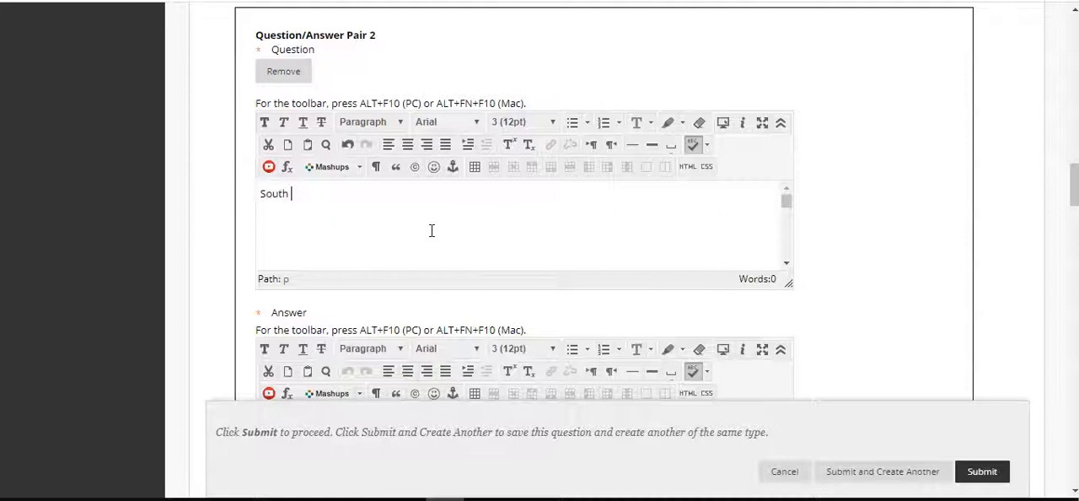
pyautogui.write('Carolina')
pyautogui.scroll(-2, 807, 324)
pyautogui.write('C')
# Fill in Question/Answer Pair 3 with the question "Georgia" and the answer "GA"
pyautogui.scroll(-6, 1036, 241)
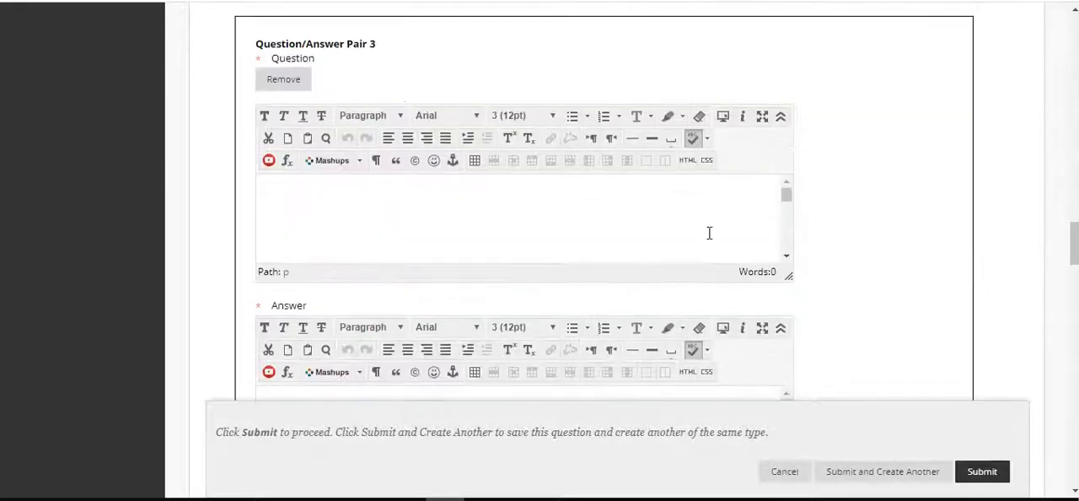
pyautogui.click(694, 237)
pyautogui.write('Georgia')
pyautogui.scroll(-3, 910, 234)
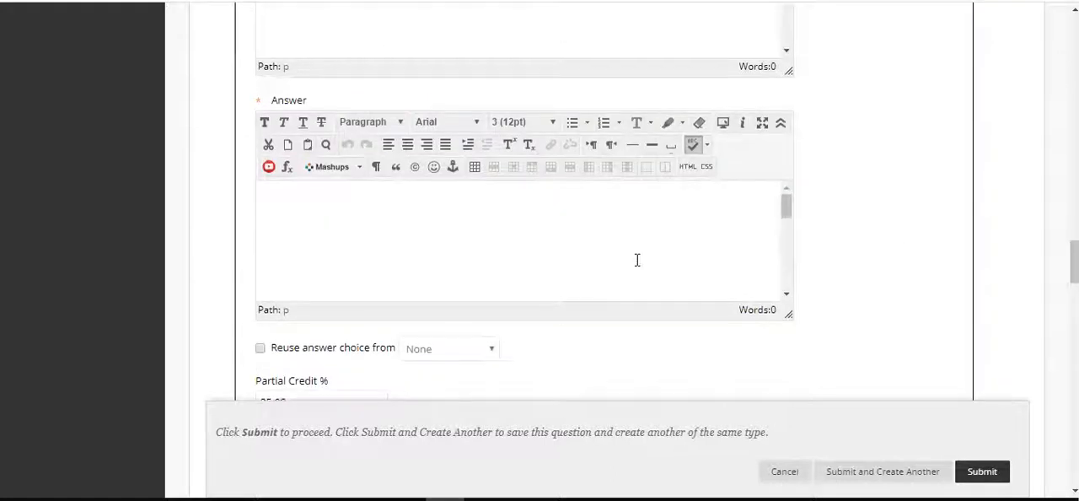
pyautogui.click(638, 259)
pyautogui.write('GA')
# Fill in Question/Answer Pair 4 with the question "Florida" and the answer "FL"
pyautogui.scroll(-4, 893, 239)
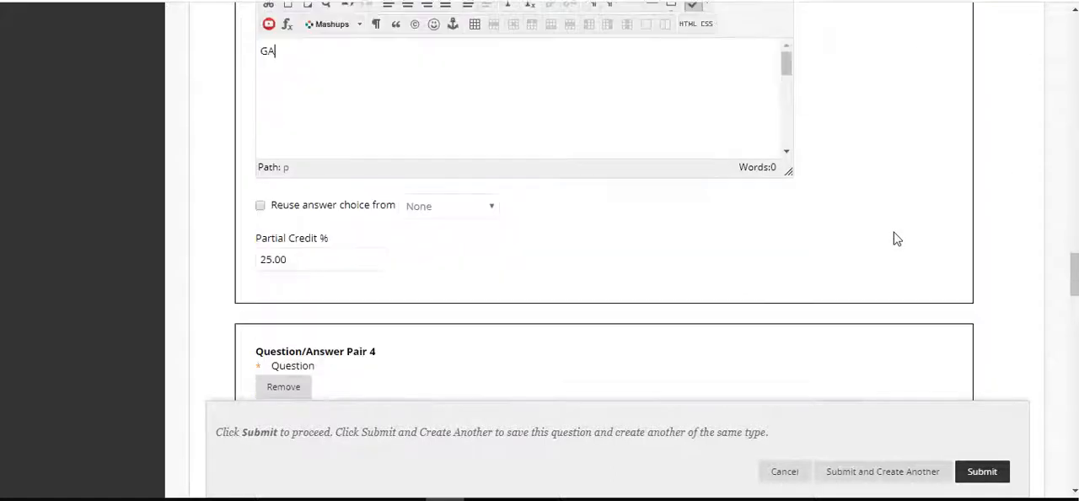
pyautogui.click(429, 359)
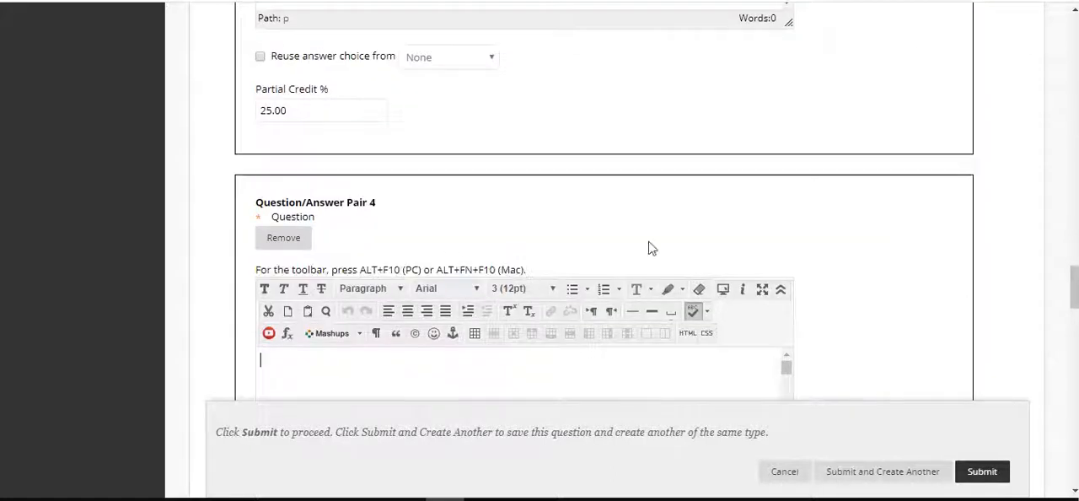
pyautogui.scroll(-3, 915, 212)
pyautogui.write('Florida')
pyautogui.scroll(-3, 912, 212)
pyautogui.click(647, 253)
pyautogui.write('FL')
# Enable unmatched answer choices for the Matching question and set their number to 4
pyautogui.scroll(-3, 852, 327)
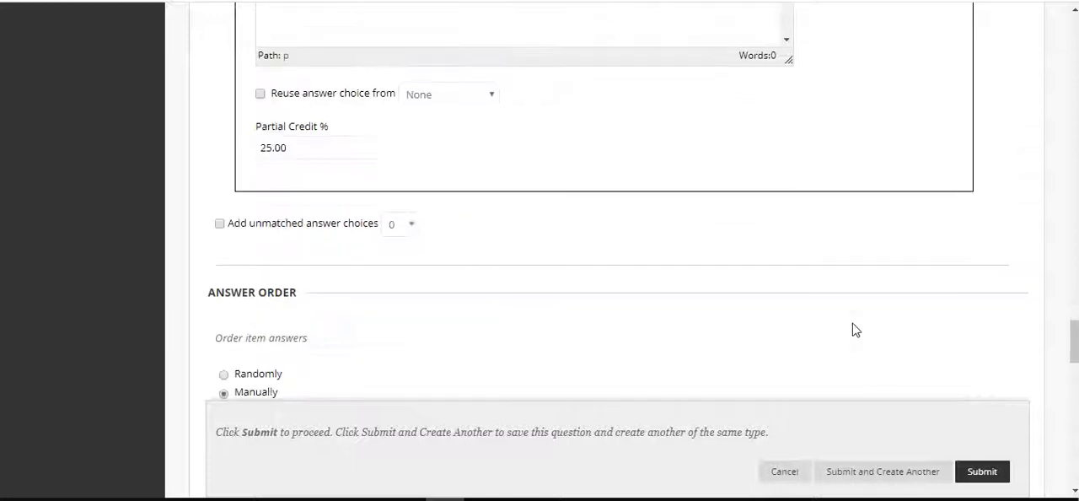
pyautogui.click(219, 172)
pyautogui.click(412, 172)
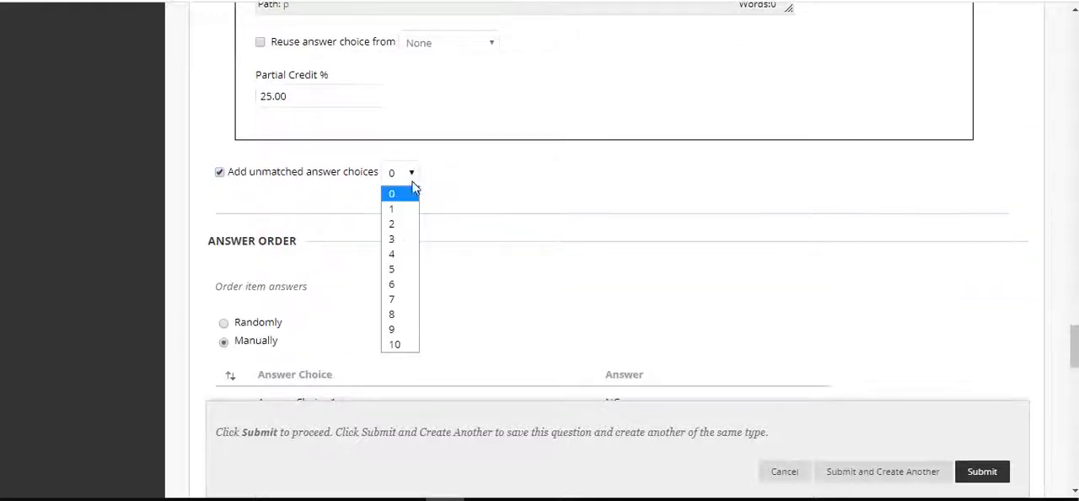
pyautogui.click(397, 254)
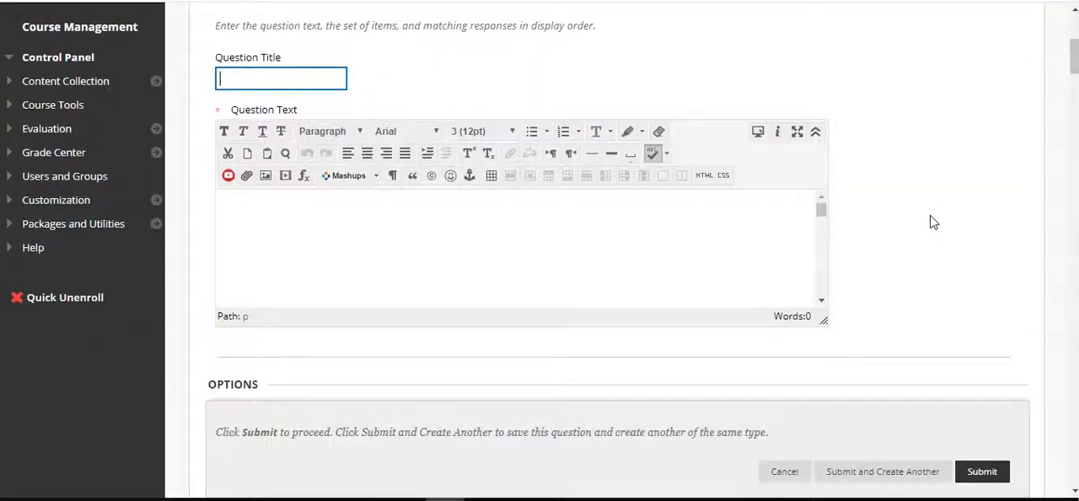
# Enter the question text "Match the state with it's abbreviation."
pyautogui.click(494, 260)
pyautogui.scroll(-7, 936, 228)
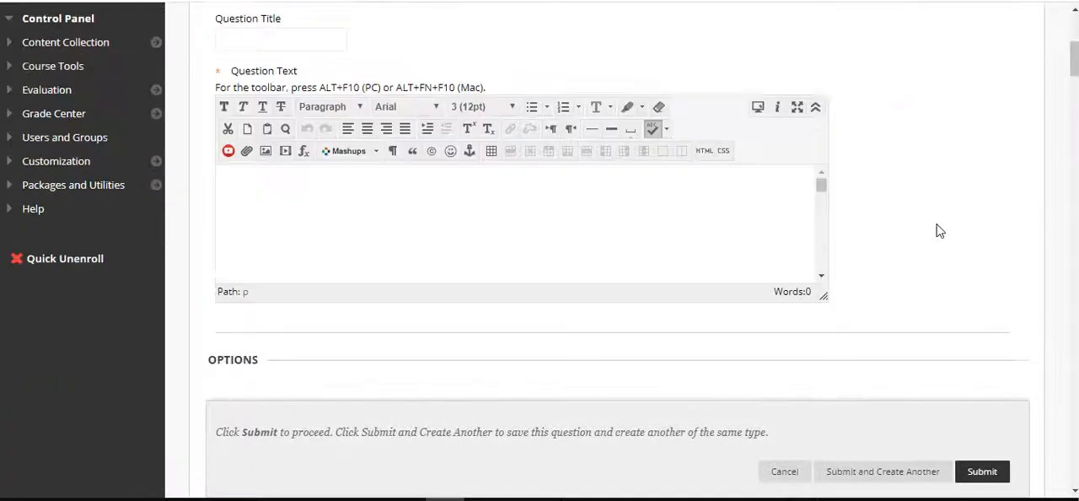
pyautogui.scroll(4, 940, 231)
pyautogui.write('Mathc')
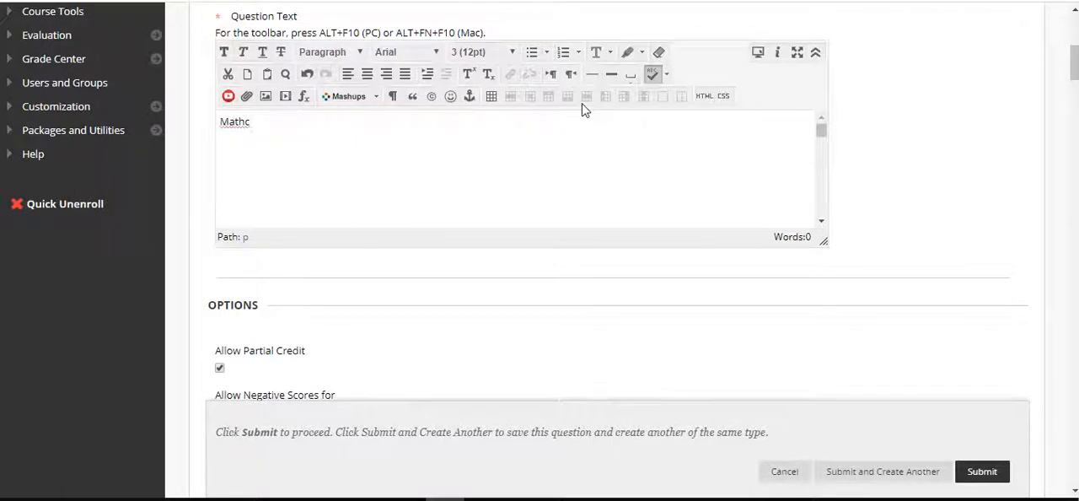
pyautogui.press('BackSpace')
pyautogui.press('BackSpace')
pyautogui.write('ch the s')
pyautogui.write('tate ')
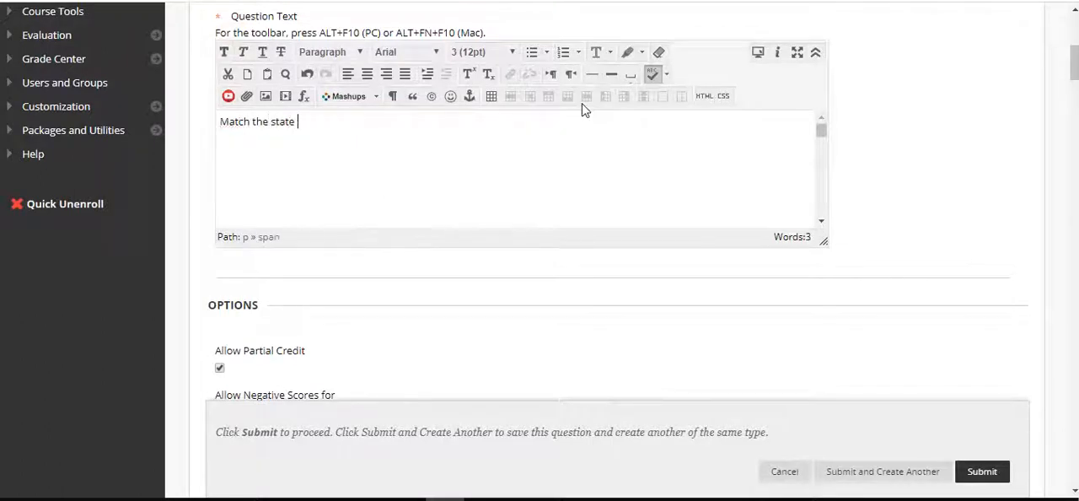
pyautogui.write("with it's abbreviation..")
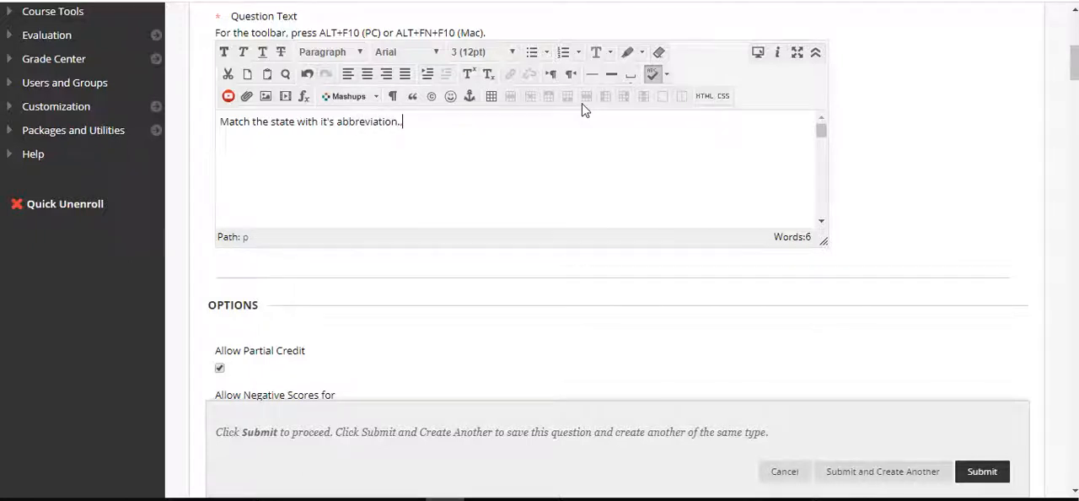
# Enter "MA" as Unmatched Answer Choice 1 and "CA" as Unmatched Answer Choice 2
pyautogui.scroll(-10, 991, 176)
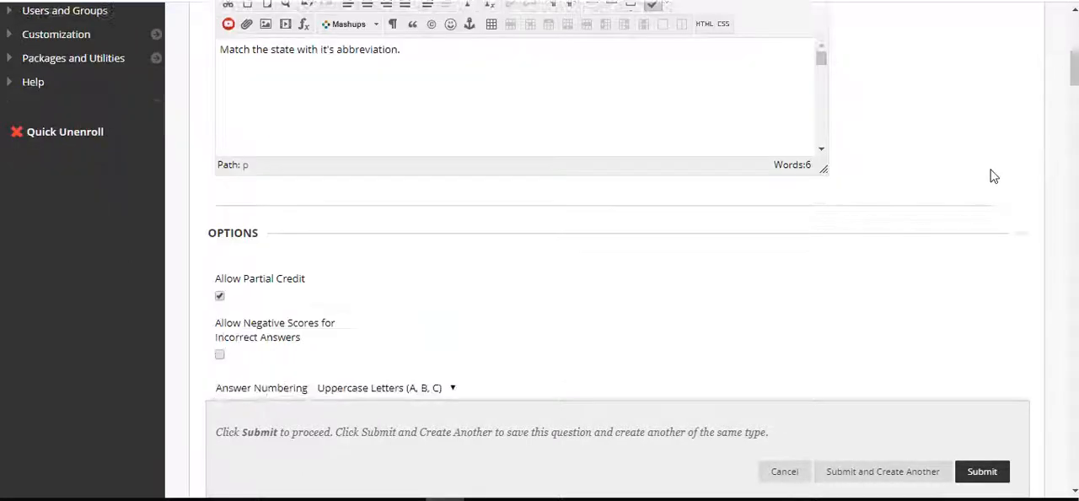
pyautogui.scroll(-10, 991, 175)
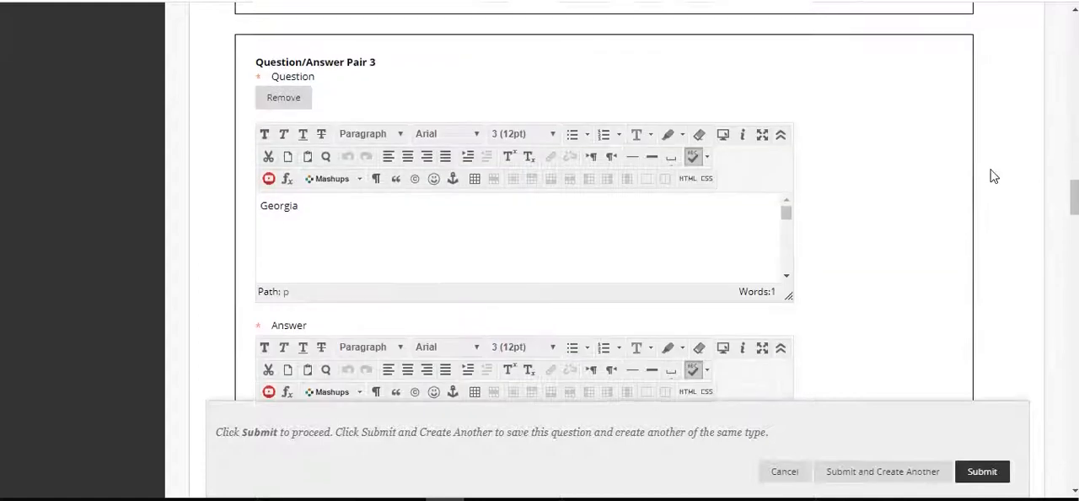
pyautogui.scroll(-3, 993, 175)
pyautogui.scroll(3, 993, 175)
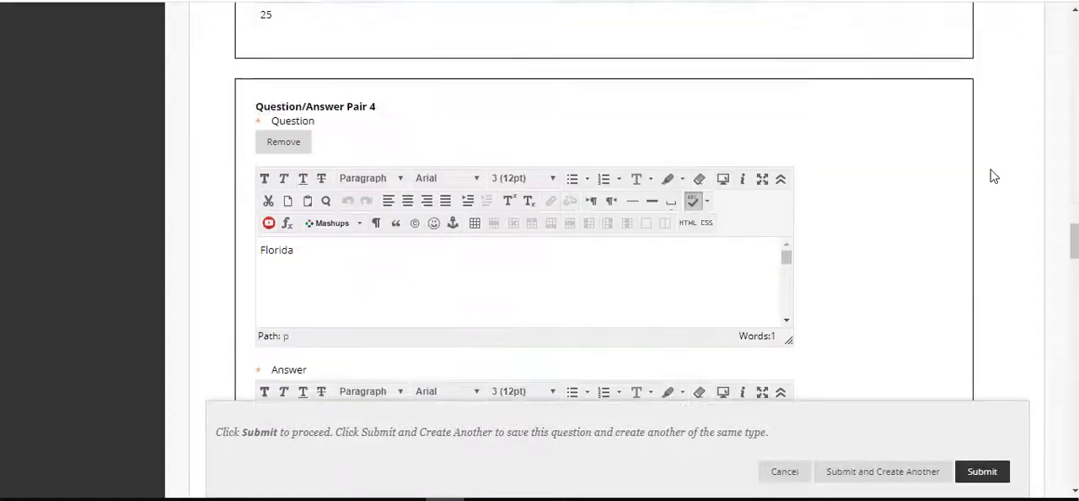
pyautogui.scroll(-5, 993, 176)
pyautogui.scroll(-8, 993, 175)
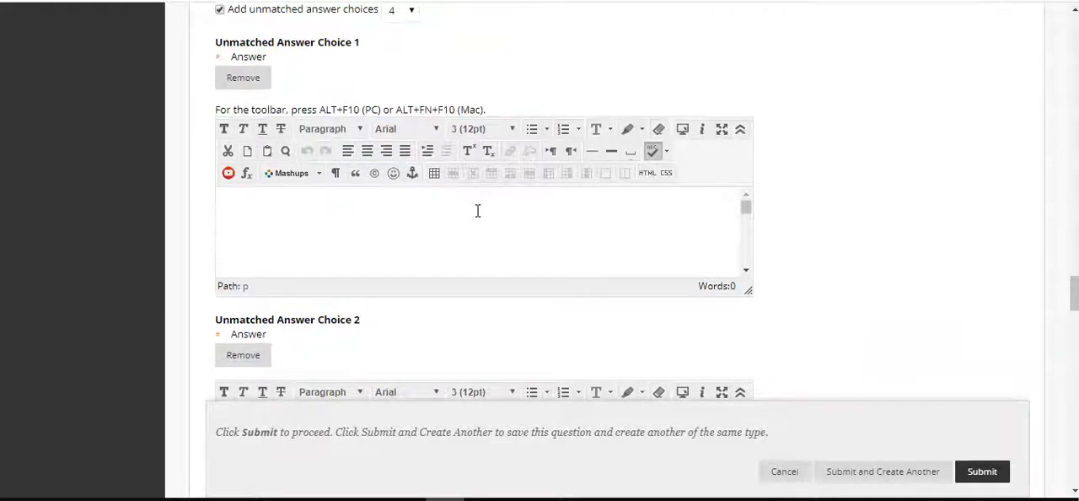
pyautogui.write('MA')
pyautogui.scroll(-3, 766, 291)
pyautogui.click(682, 258)
pyautogui.write('CA')
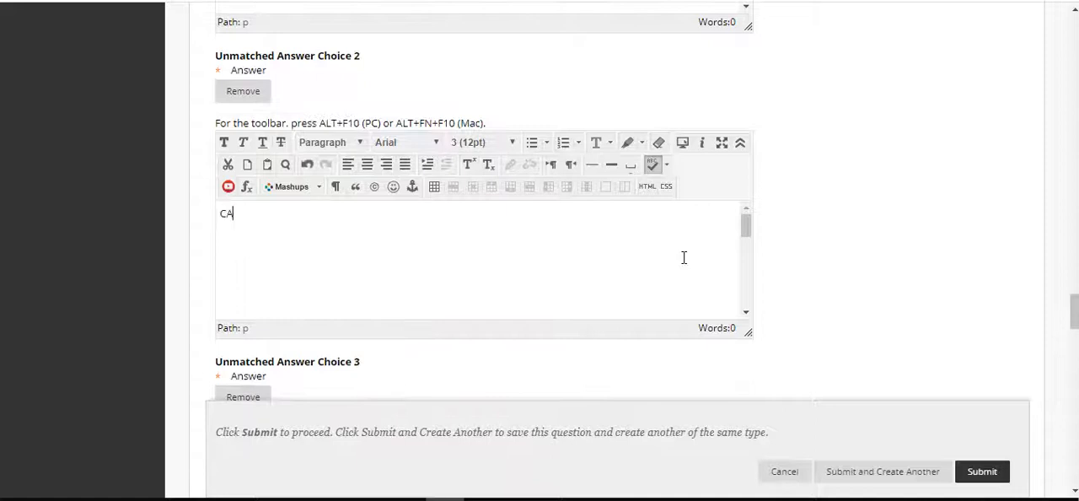
# Enter "MD" as Unmatched Answer Choice 3 and "NV" as Unmatched Answer Choice 4
pyautogui.scroll(-3, 898, 253)
pyautogui.click(714, 263)
pyautogui.write('MD')
pyautogui.scroll(-3, 885, 173)
pyautogui.click(575, 361)
pyautogui.write('NV')
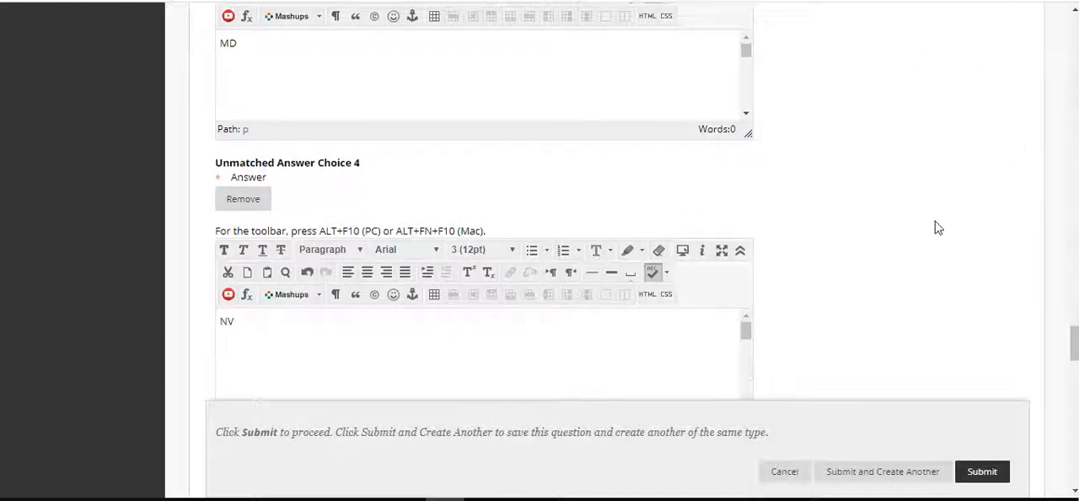
# Set the item answers to be ordered randomly, leaving the feedback and instructor notes empty
pyautogui.scroll(-4, 935, 226)
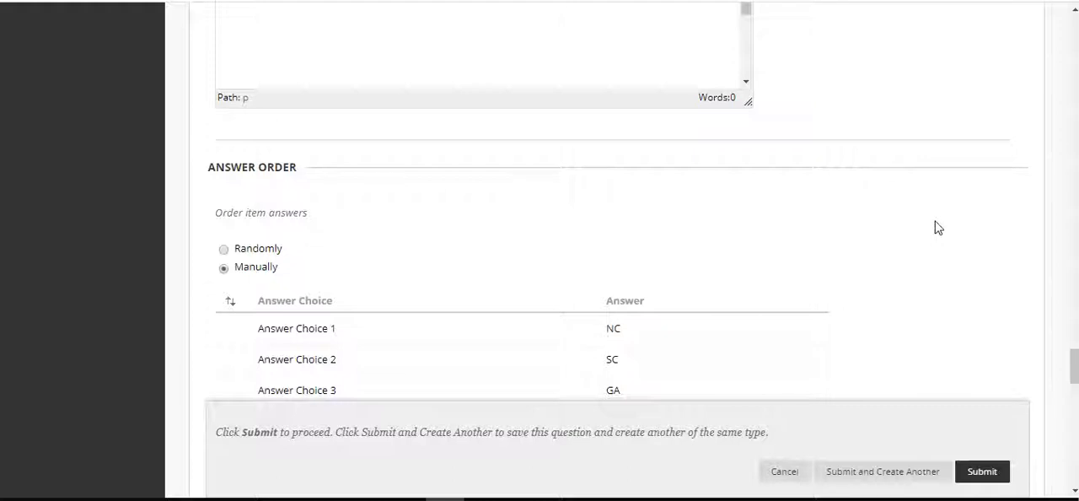
pyautogui.click(223, 248)
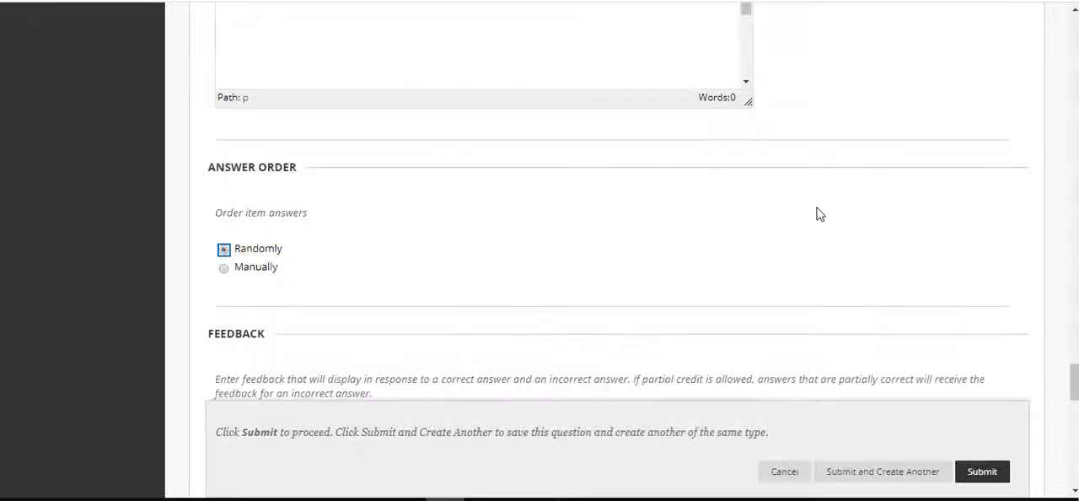
pyautogui.scroll(-2, 817, 213)
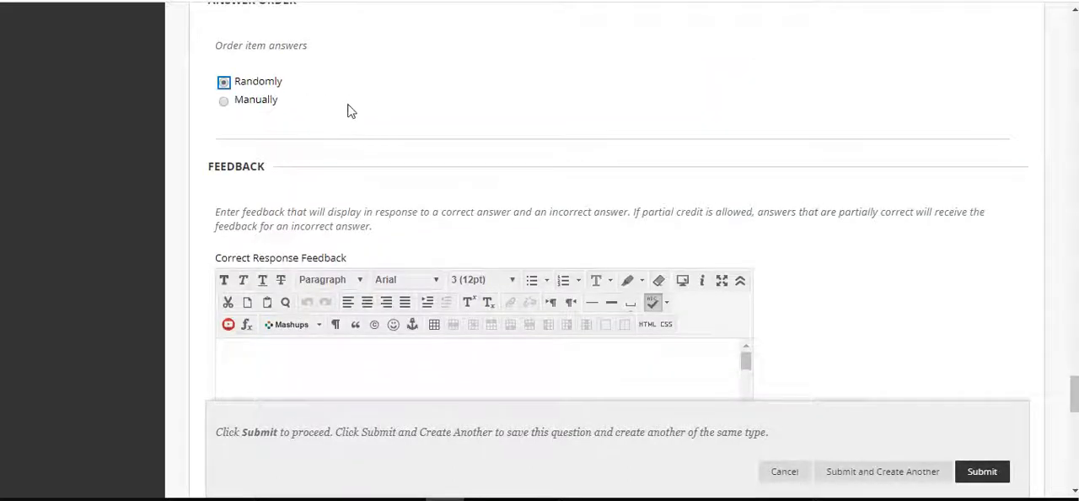
pyautogui.scroll(-5, 813, 240)
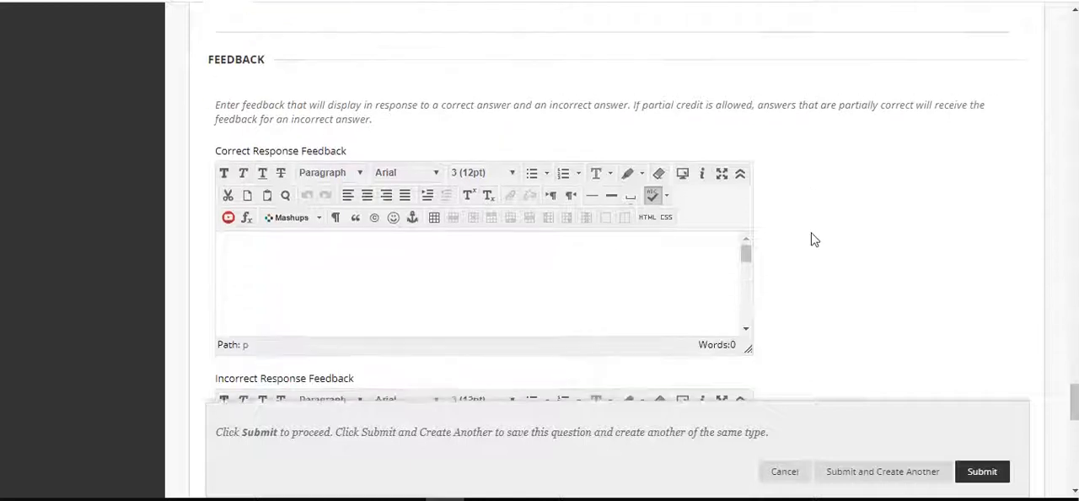
pyautogui.scroll(-7, 812, 239)
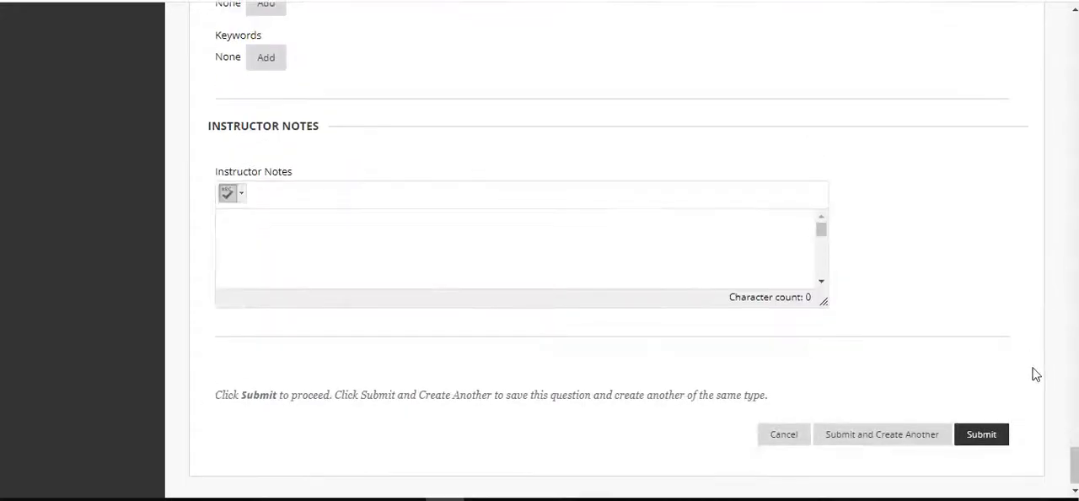
# Submit the Matching question and check its question and answer items in the test canvas
pyautogui.click(980, 436)
pyautogui.scroll(-4, 758, 243)
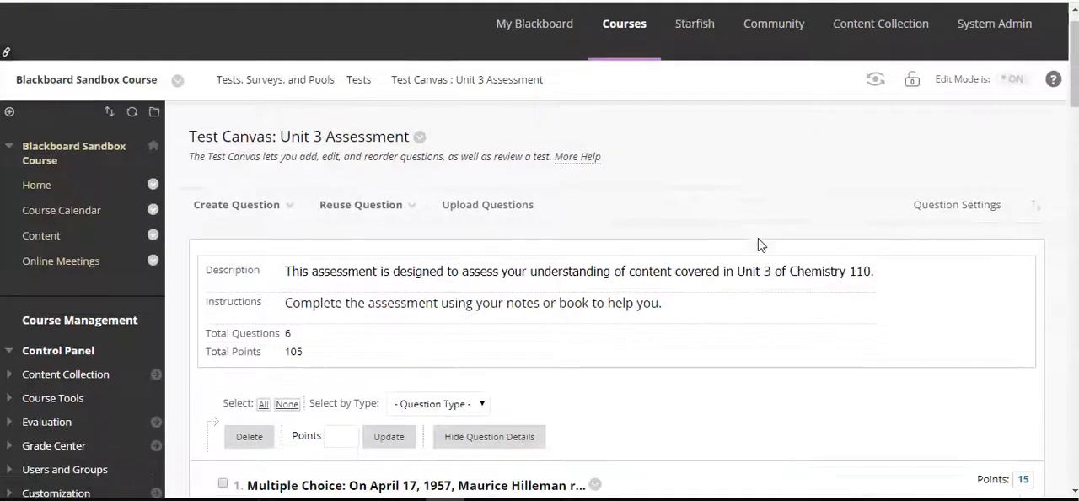
pyautogui.scroll(-20, 759, 241)
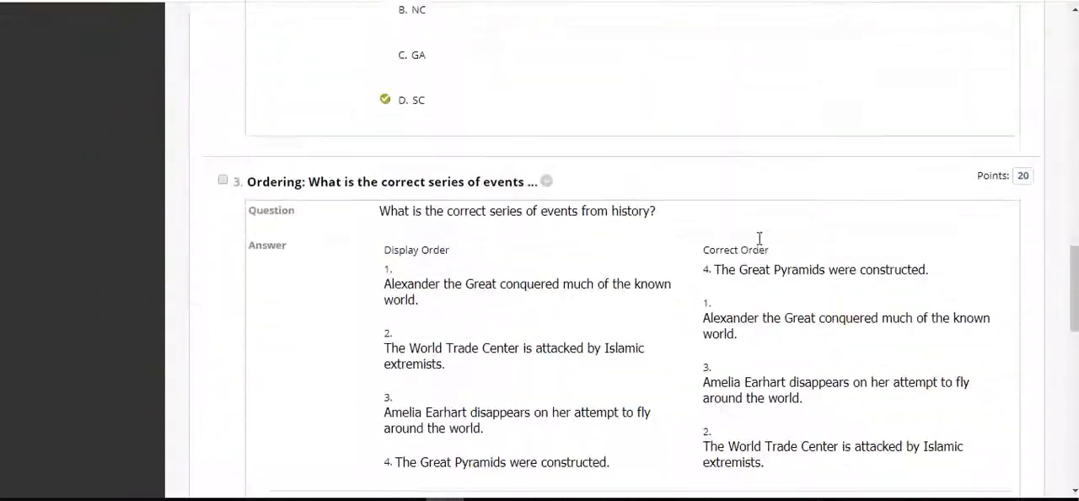
pyautogui.scroll(1, 759, 241)
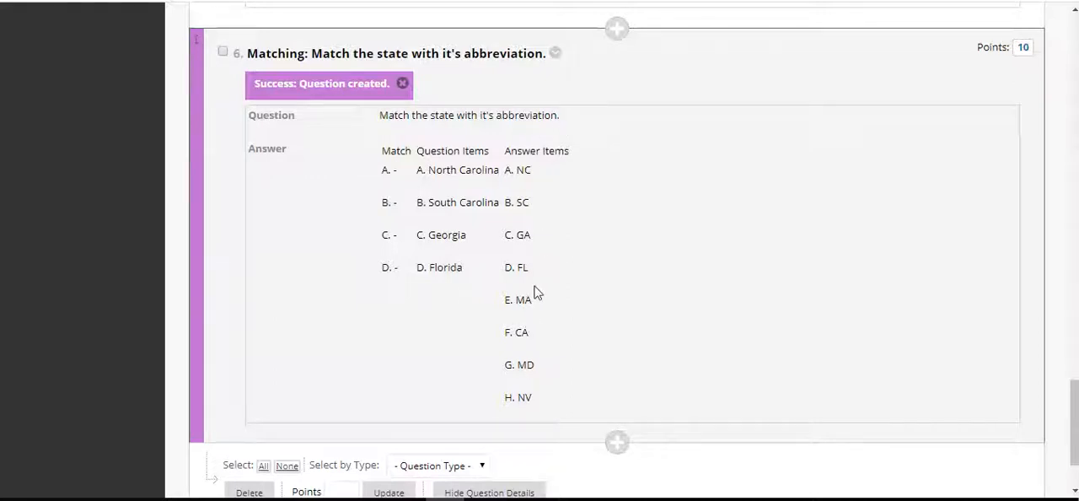
pyautogui.scroll(-1, 535, 291)
pyautogui.scroll(20, 535, 292)
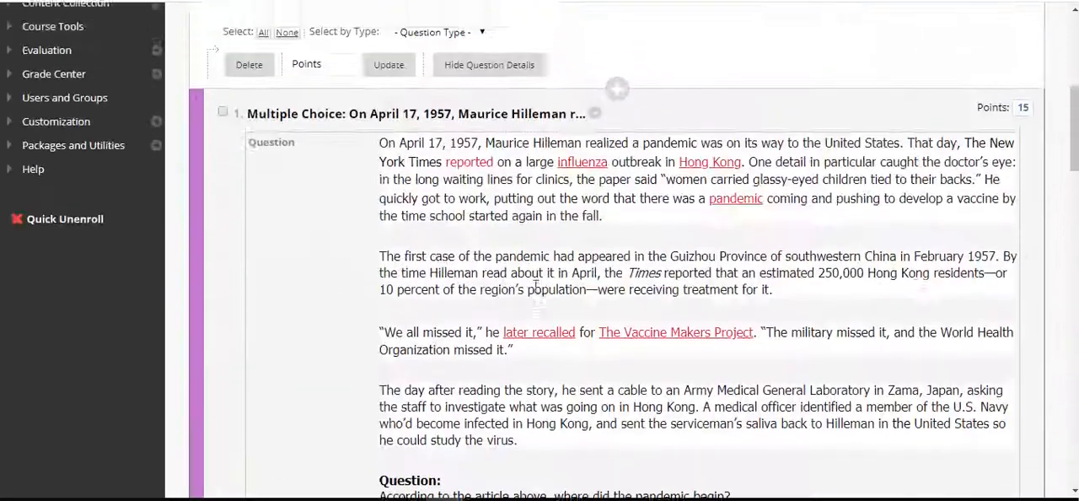
# Review the available question types and the questions already added to the test
pyautogui.scroll(4, 536, 290)
pyautogui.click(287, 34)
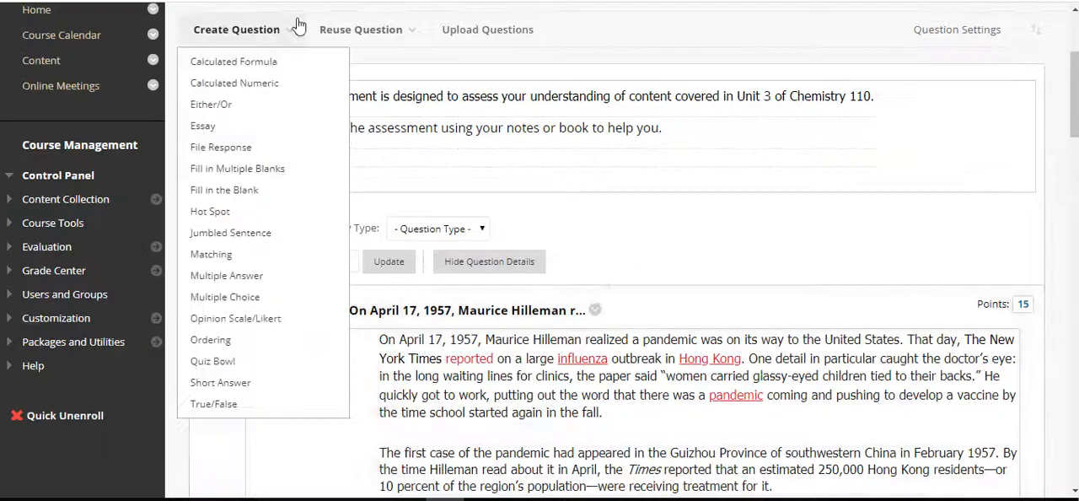
pyautogui.scroll(-15, 695, 362)
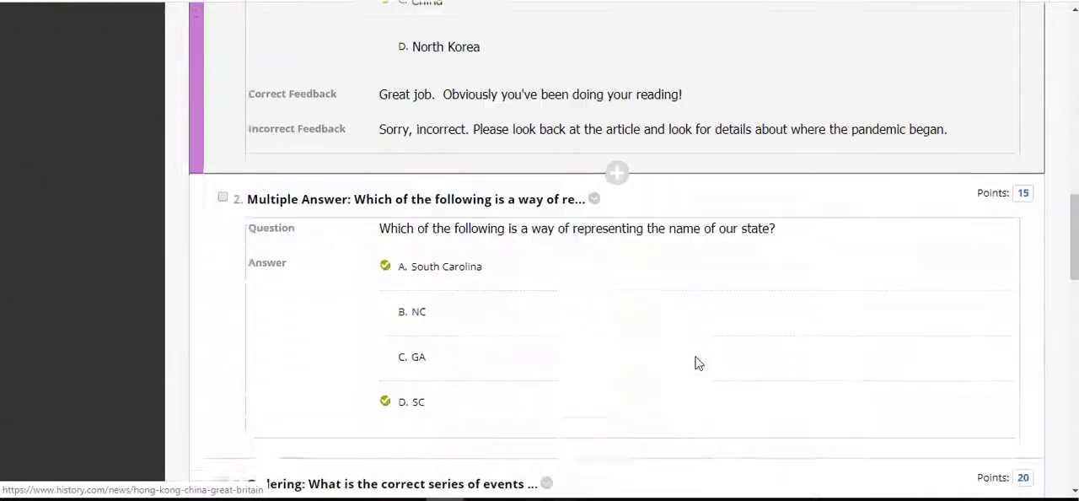
pyautogui.scroll(-10, 695, 362)
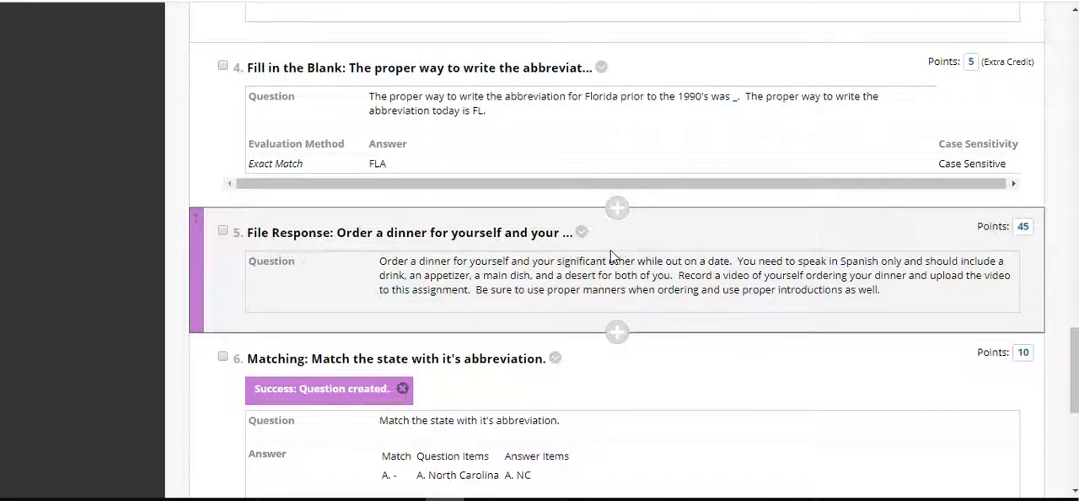
pyautogui.scroll(15, 610, 254)
pyautogui.scroll(5, 615, 252)
pyautogui.click(310, 32)
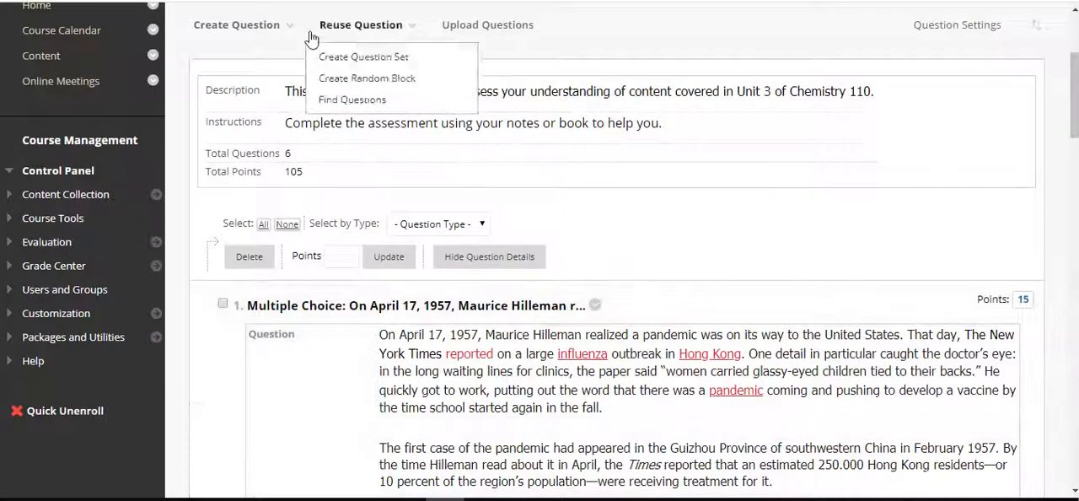
# Start a new Essay question for the test
pyautogui.click(237, 24)
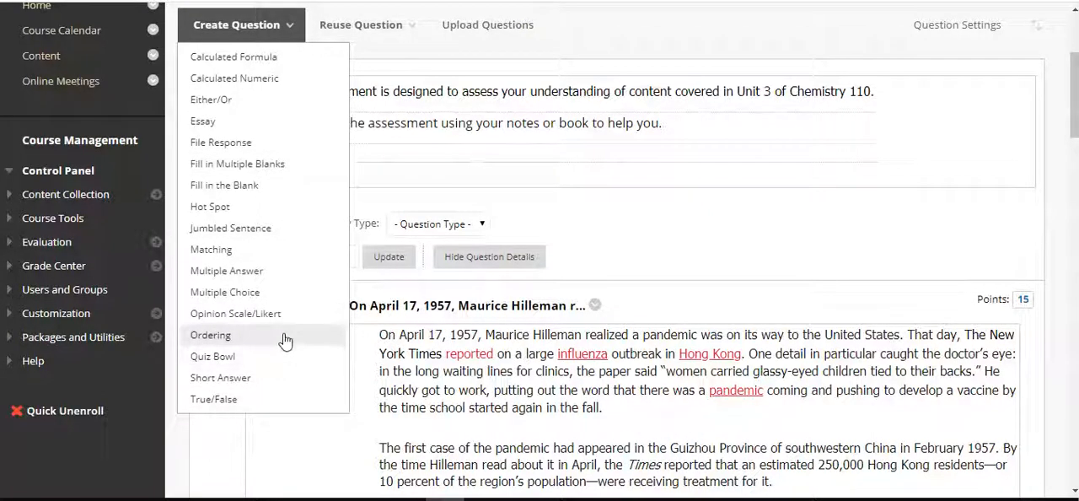
pyautogui.click(226, 122)
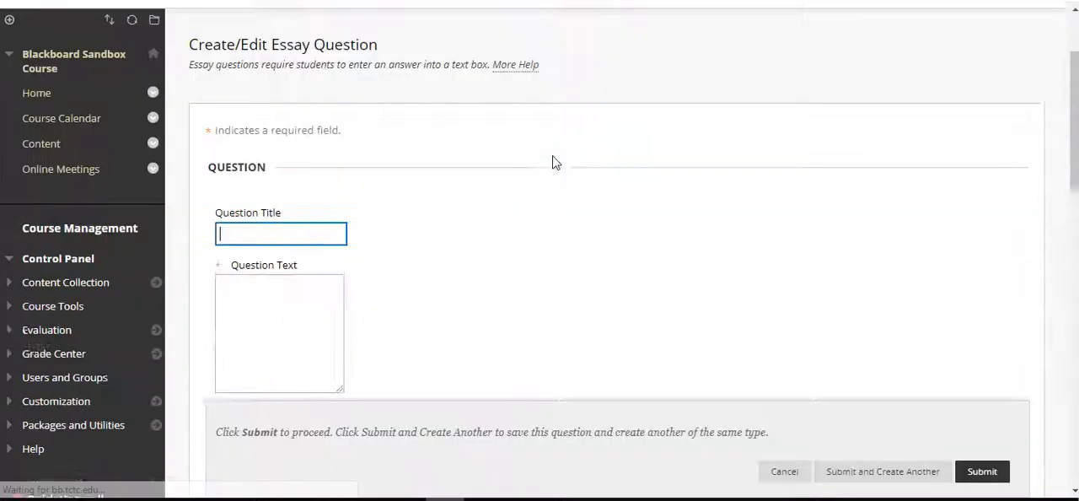
pyautogui.scroll(-2, 421, 143)
# Enter "In 500 words explain the concept of constructivism" as the beginning of the essay question text
pyautogui.click(279, 244)
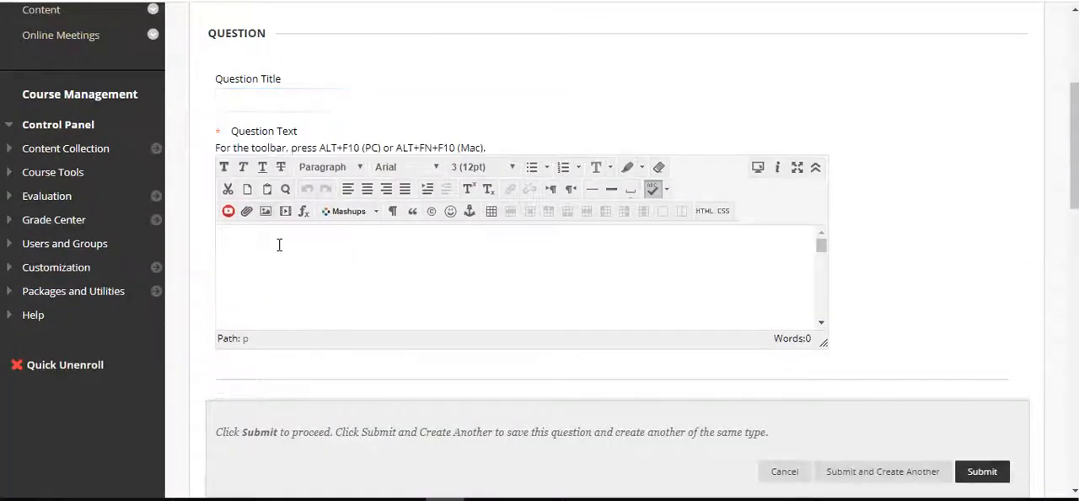
pyautogui.write('In 500 words exaplin')
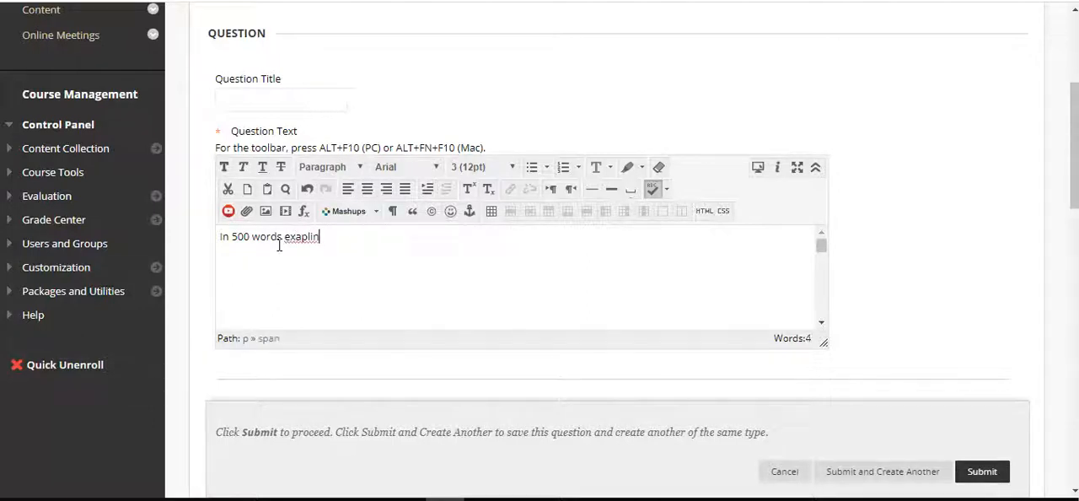
pyautogui.press('BackSpace')
pyautogui.press('BackSpace')
pyautogui.press('BackSpace')
pyautogui.press('BackSpace')
pyautogui.press('BackSpace')
pyautogui.write('plain the concept of constructivism')
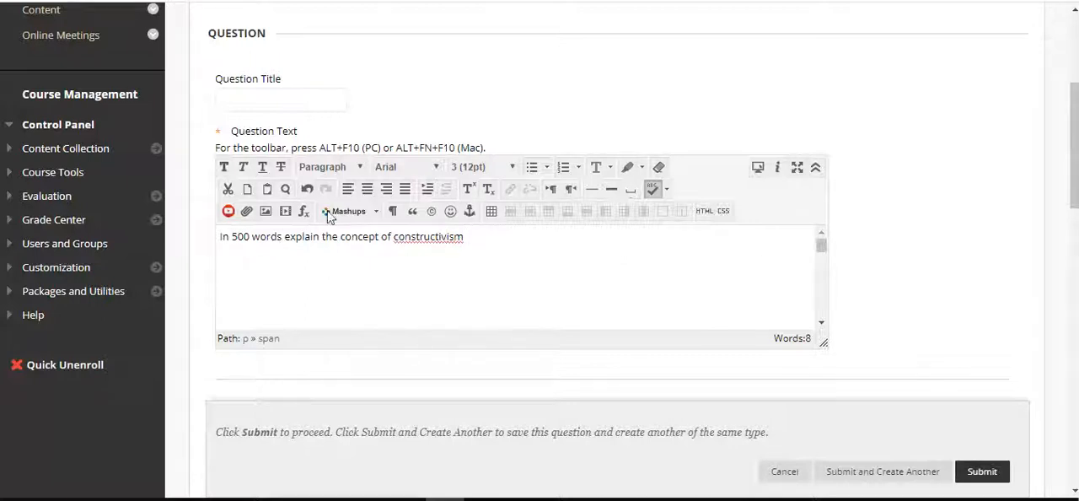
# Continue the question text with "and how it applies to educartion. Be sure to include multiple sources and cite your references throughout."
pyautogui.rightClick(411, 239)
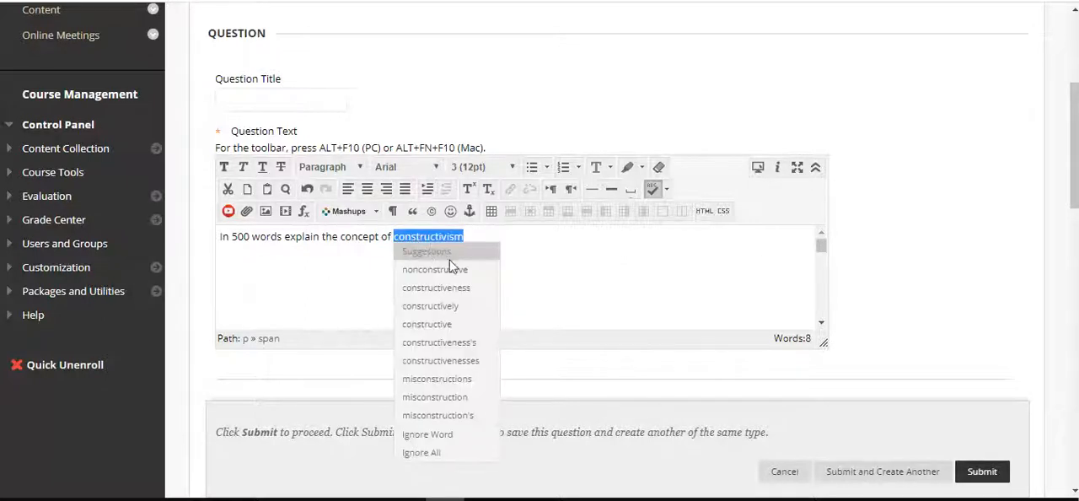
pyautogui.click(589, 268)
pyautogui.write('and how it applies to educartion.')
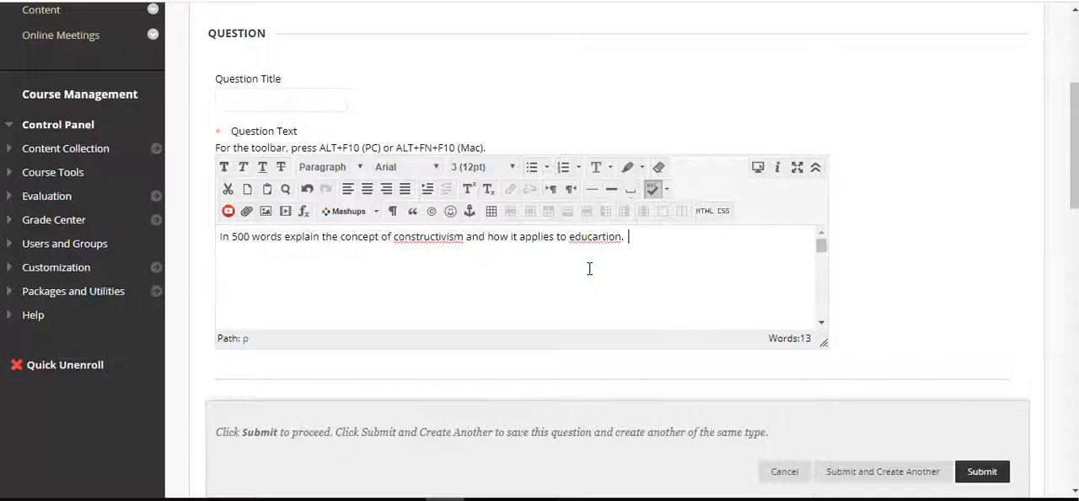
pyautogui.write('  Be sure to includ')
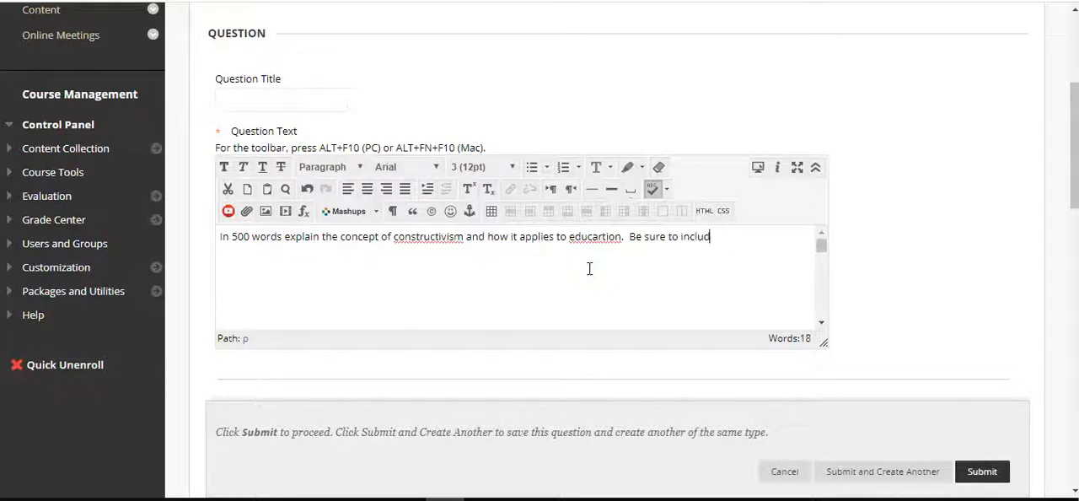
pyautogui.write('e multiple source')
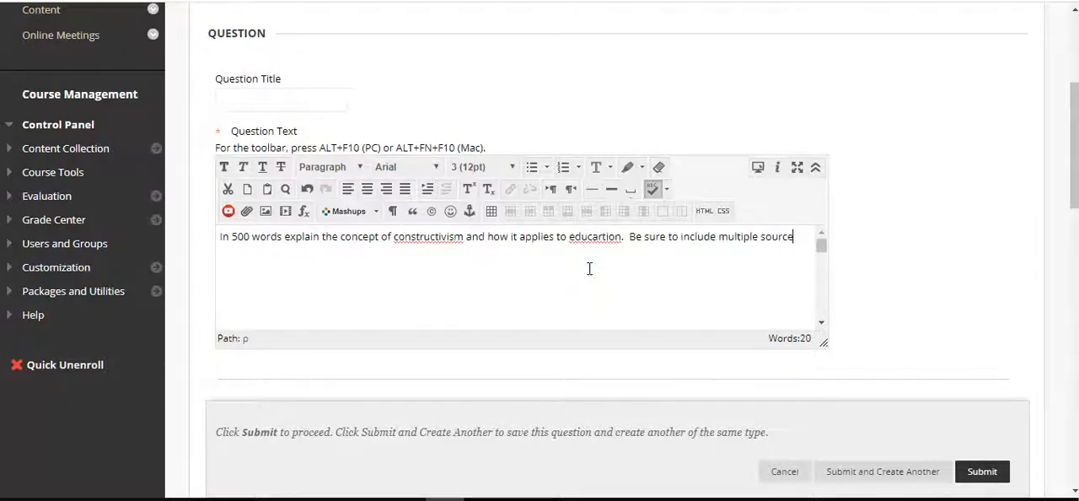
pyautogui.write('s and cite your references throughout.')
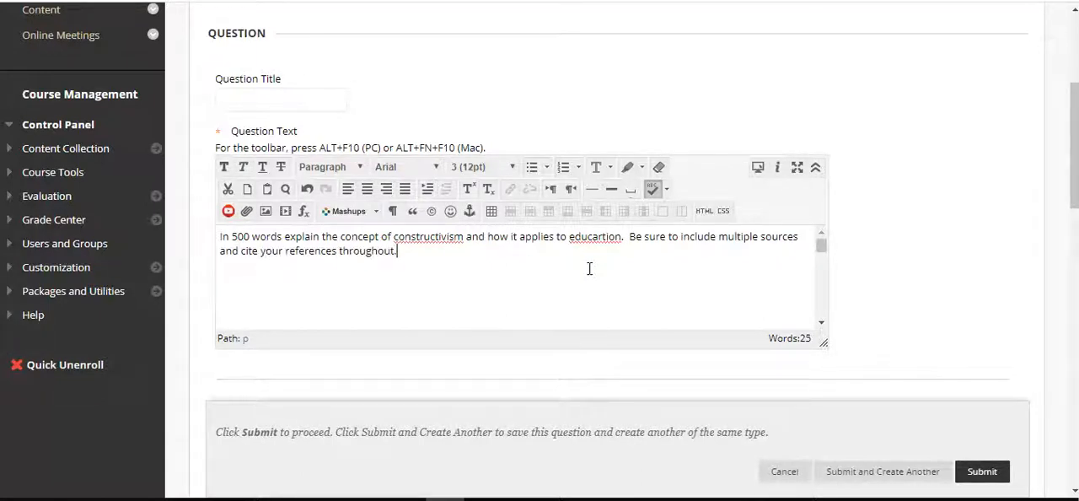
# Correct the misspelled word to "education" and capitalize "Constructivism" in the essay question text
pyautogui.rightClick(595, 240)
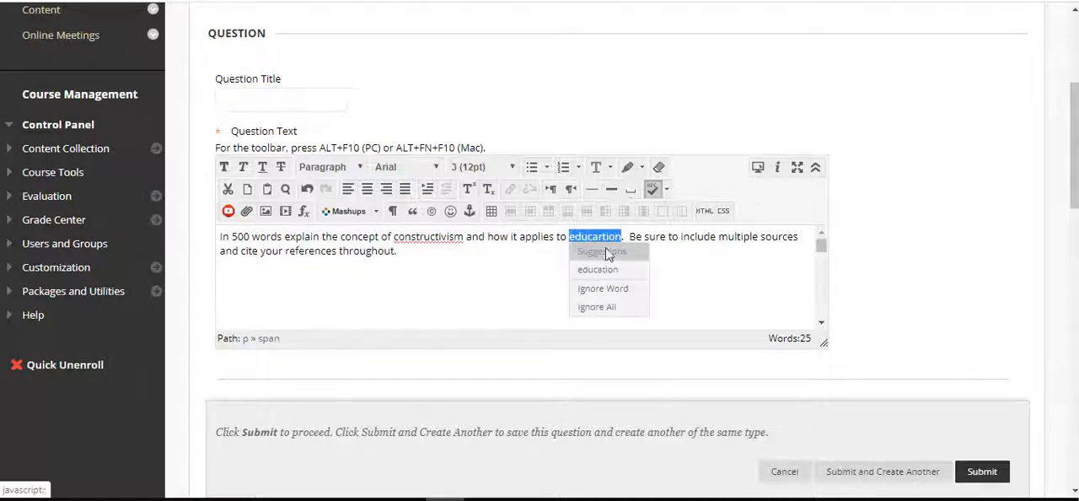
pyautogui.click(616, 273)
pyautogui.click(424, 252)
pyautogui.press('Delete')
pyautogui.write('C')
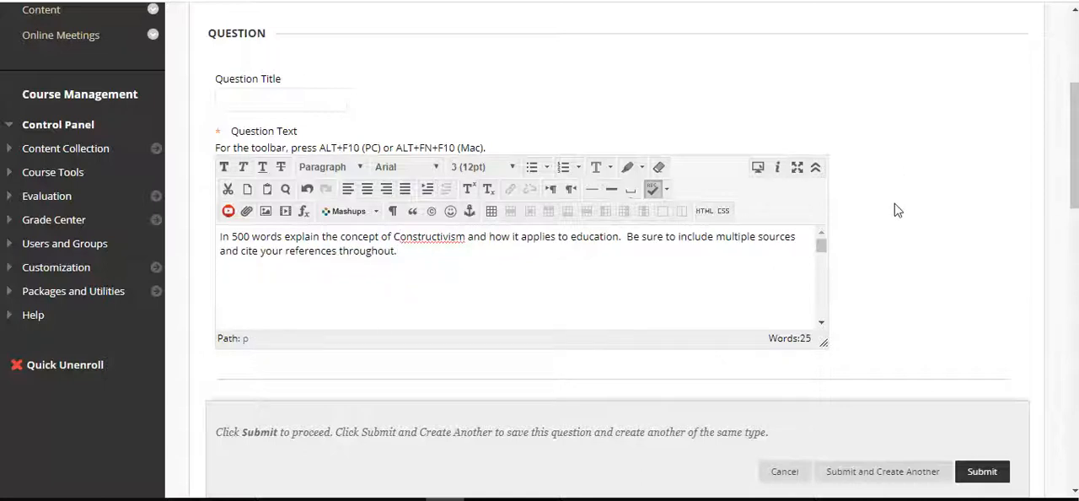
# Look over the essay question's Answer section, leaving the example response empty, and continue toward the Rubrics section
pyautogui.scroll(-2, 895, 204)
pyautogui.scroll(-2, 896, 210)
pyautogui.click(559, 284)
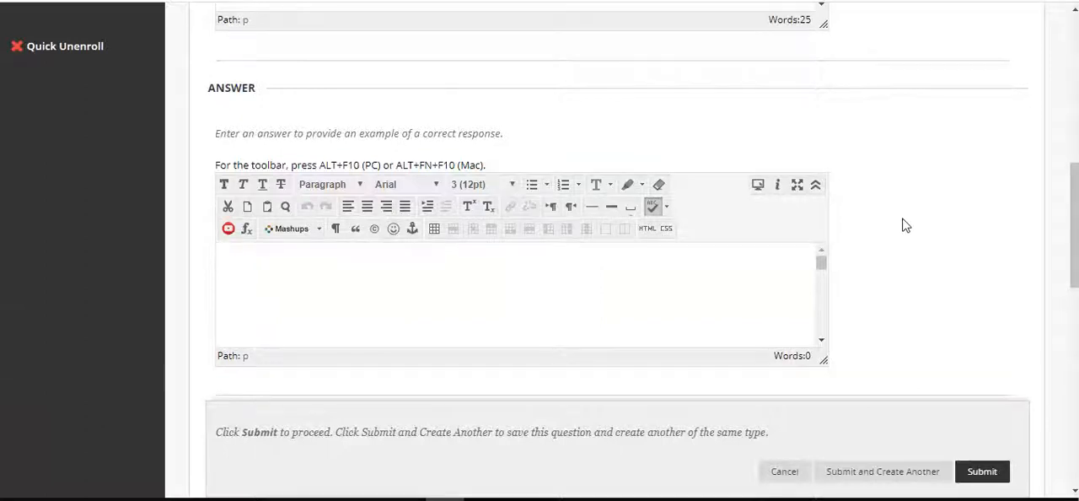
pyautogui.scroll(-1, 904, 224)
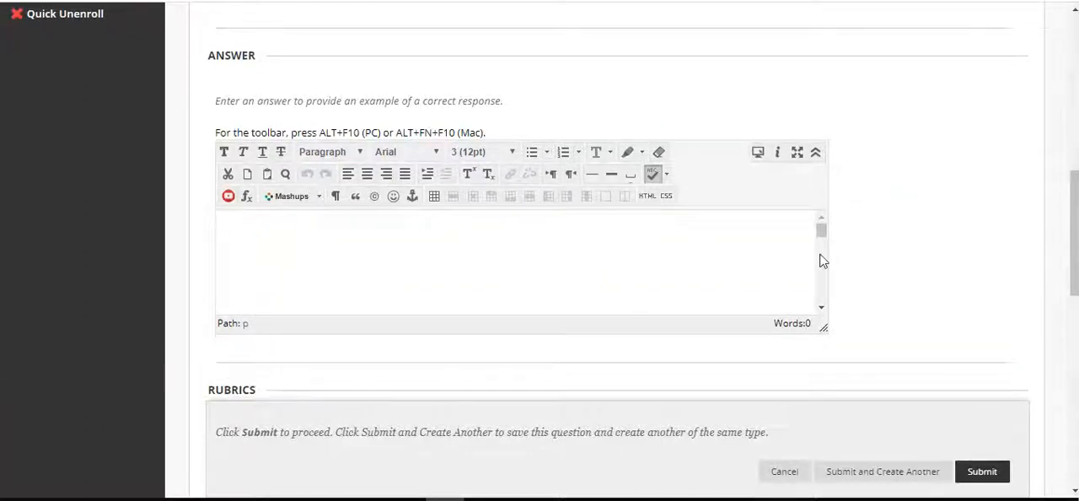
pyautogui.scroll(-1, 894, 254)
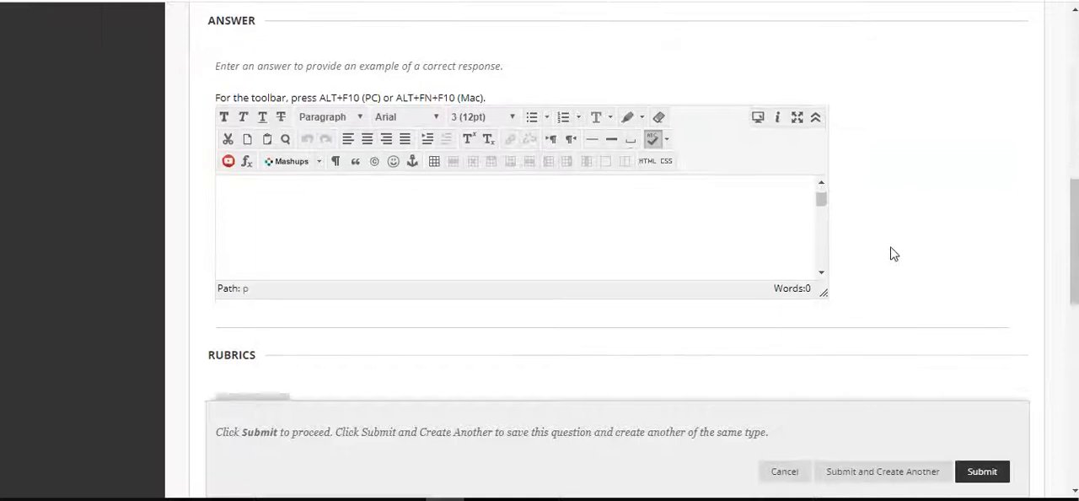
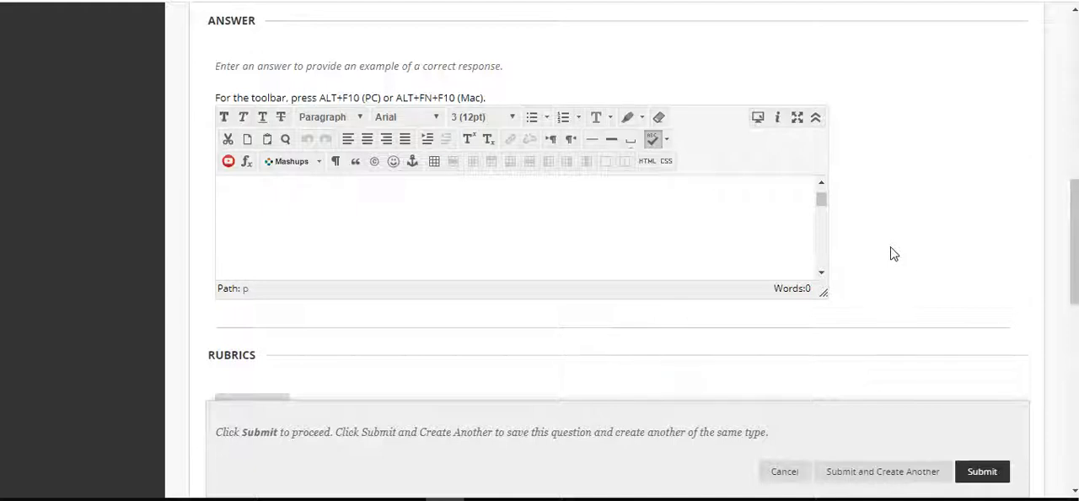
# Check the rubric options for the essay question without adding a rubric, and submit the question
pyautogui.scroll(-5, 893, 254)
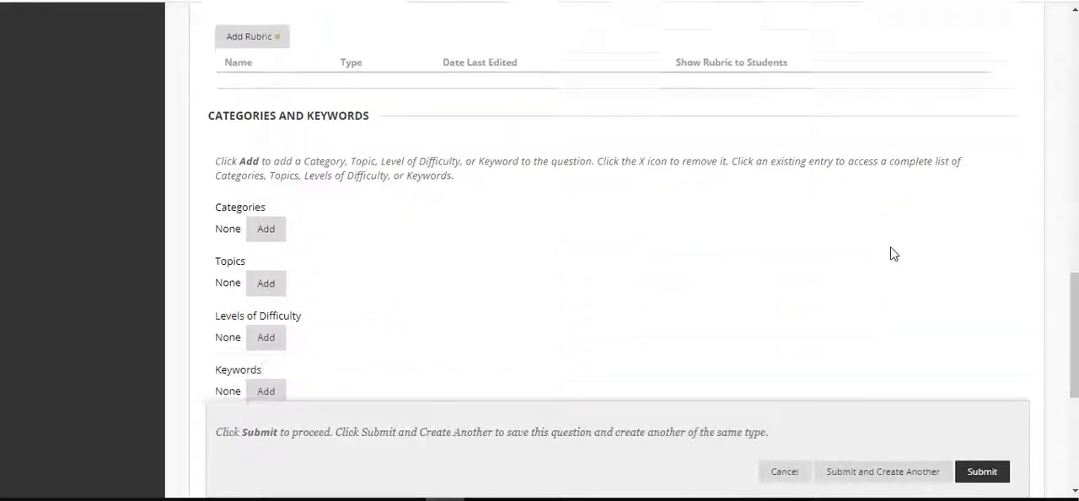
pyautogui.click(253, 11)
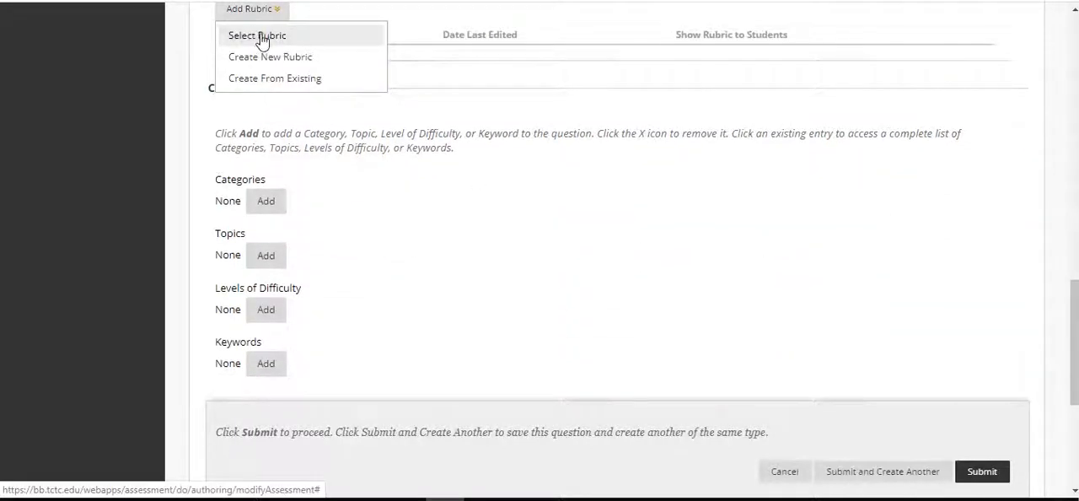
pyautogui.scroll(1, 689, 163)
pyautogui.click(281, 81)
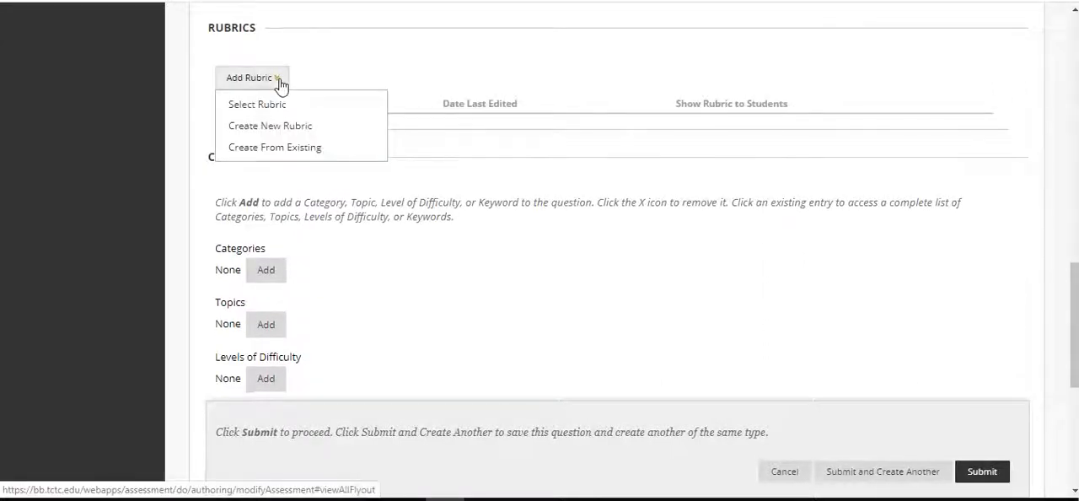
pyautogui.scroll(-2, 800, 293)
pyautogui.scroll(-2, 801, 293)
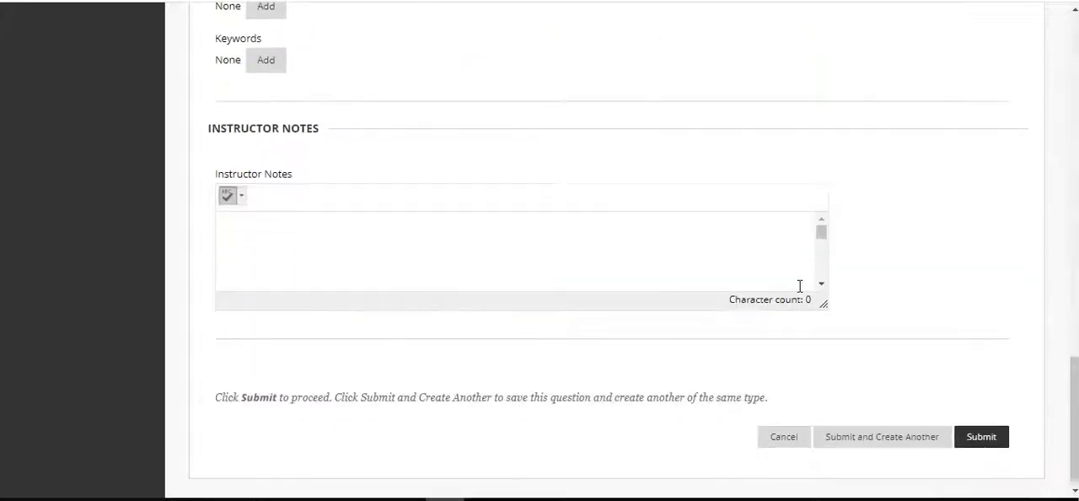
pyautogui.click(980, 437)
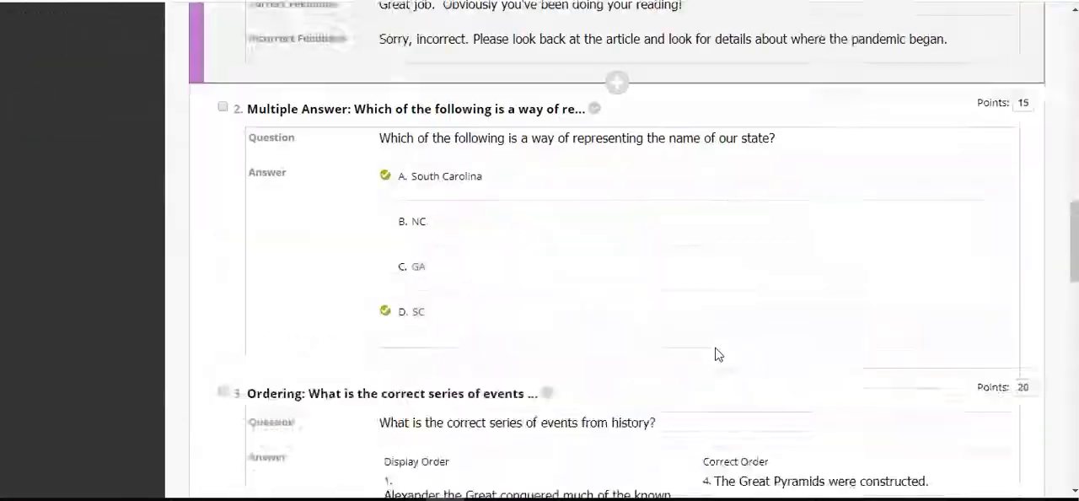
# Start a new Short Answer question in the Unit 3 Assessment test and look over its question and answer fields
pyautogui.scroll(20, 718, 354)
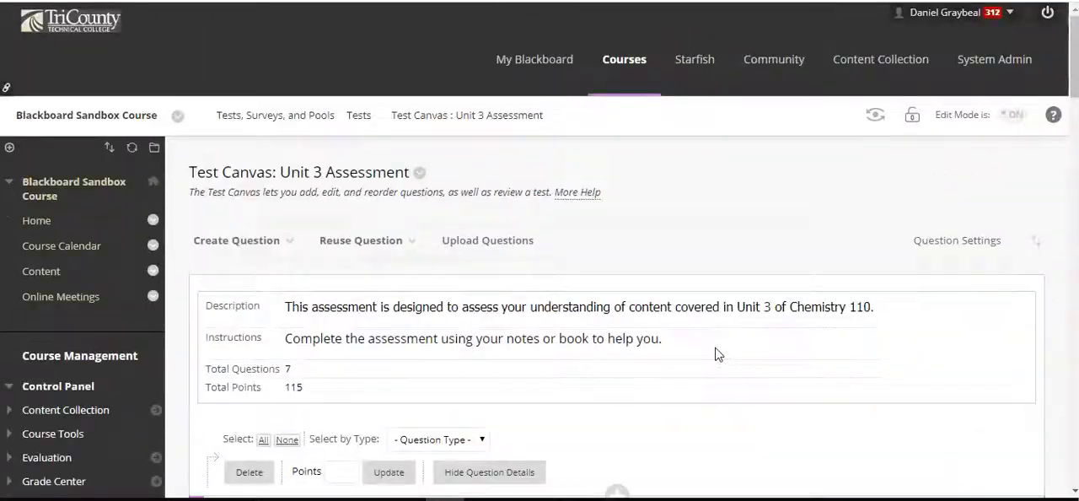
pyautogui.click(243, 230)
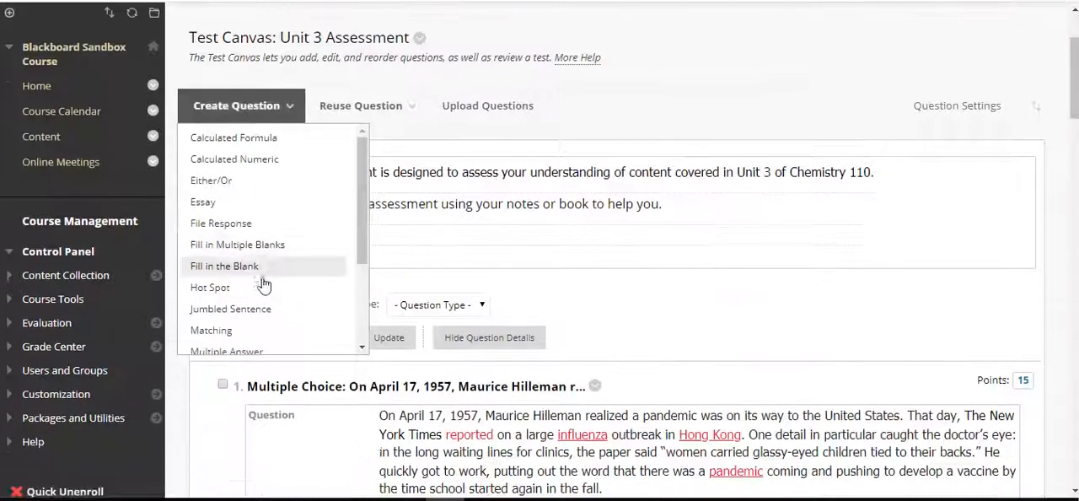
pyautogui.scroll(-3, 278, 270)
pyautogui.scroll(-1, 322, 232)
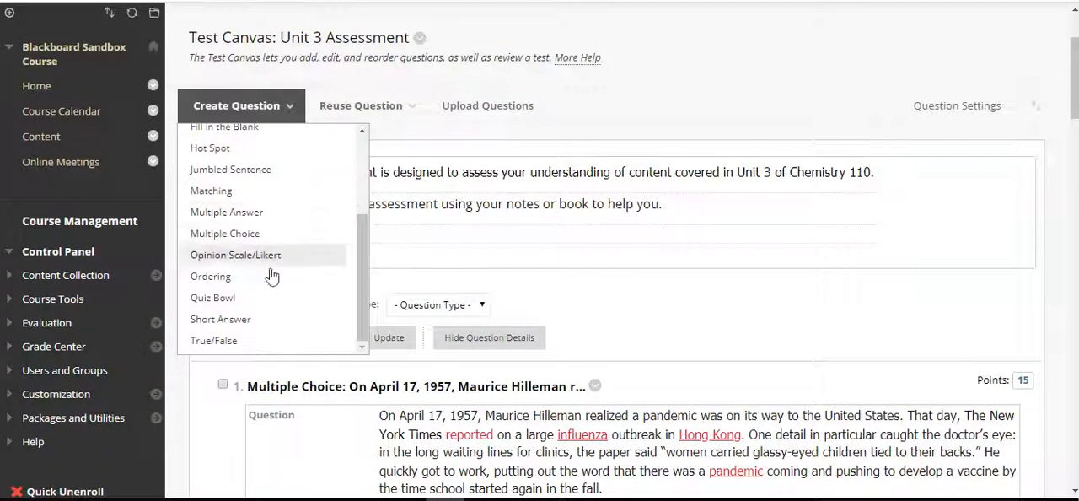
pyautogui.click(245, 320)
pyautogui.scroll(-5, 801, 149)
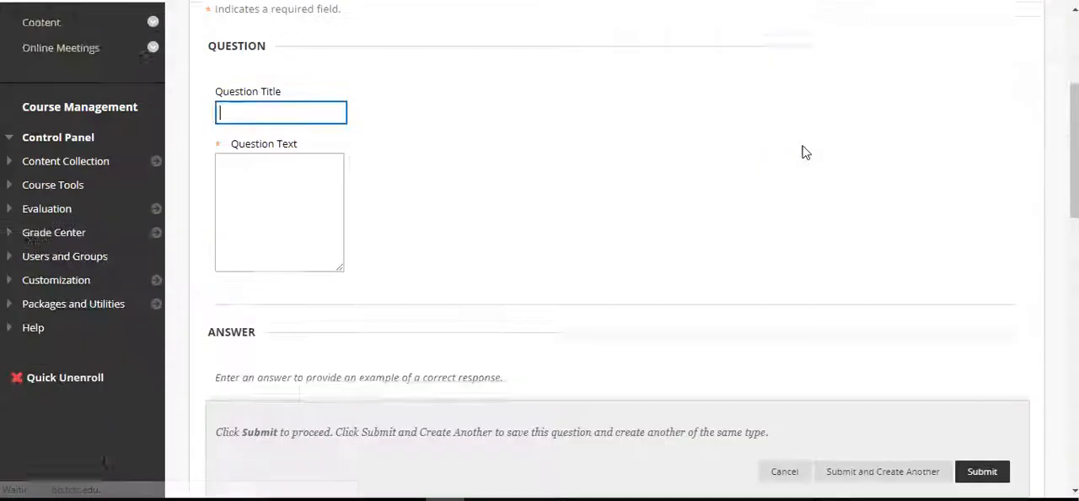
pyautogui.scroll(-5, 1020, 173)
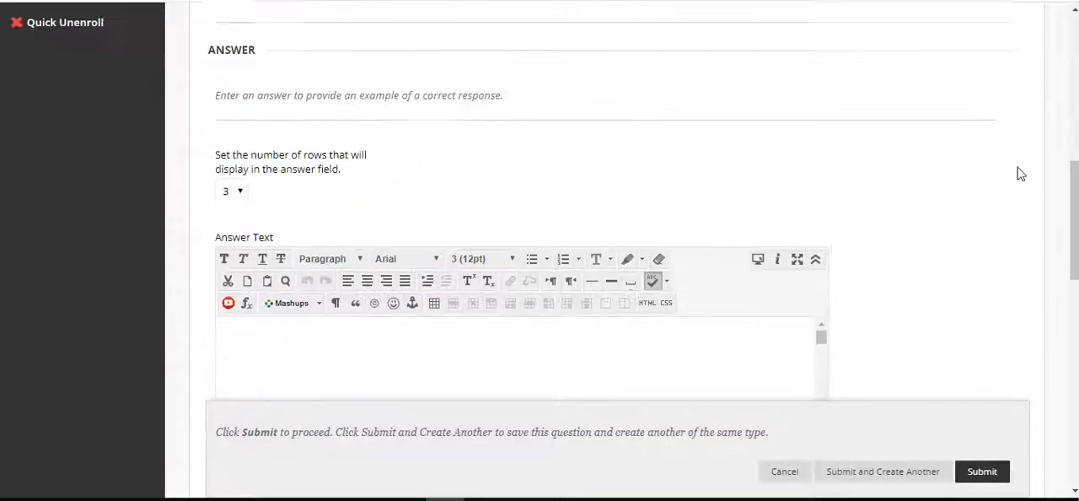
pyautogui.scroll(3, 1020, 171)
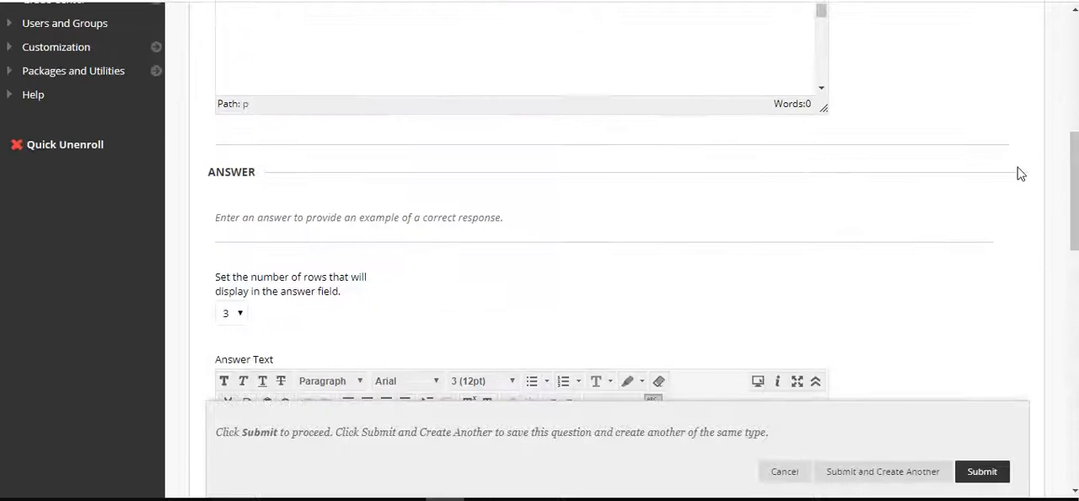
pyautogui.scroll(3, 767, 283)
# Enter the question text "Why did the Normandy invasion have such a historical importance in the bigger picture of WWII?"
pyautogui.click(554, 287)
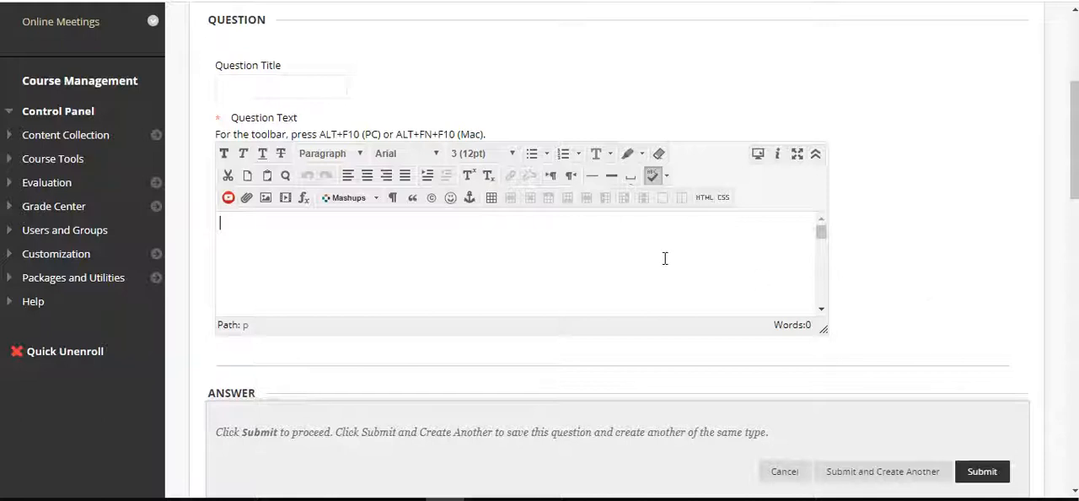
pyautogui.write('Why did the Normandy invasion have such a his')
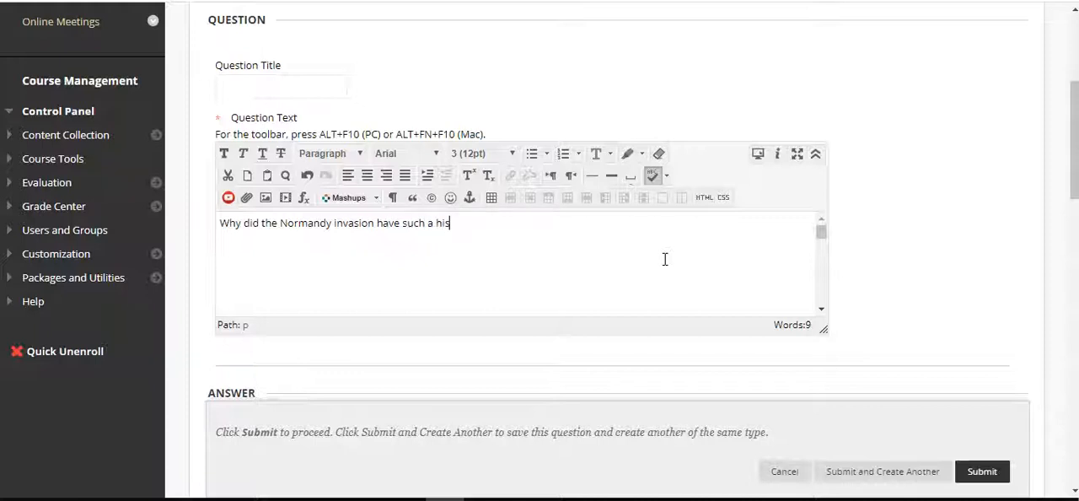
pyautogui.write('torical importance')
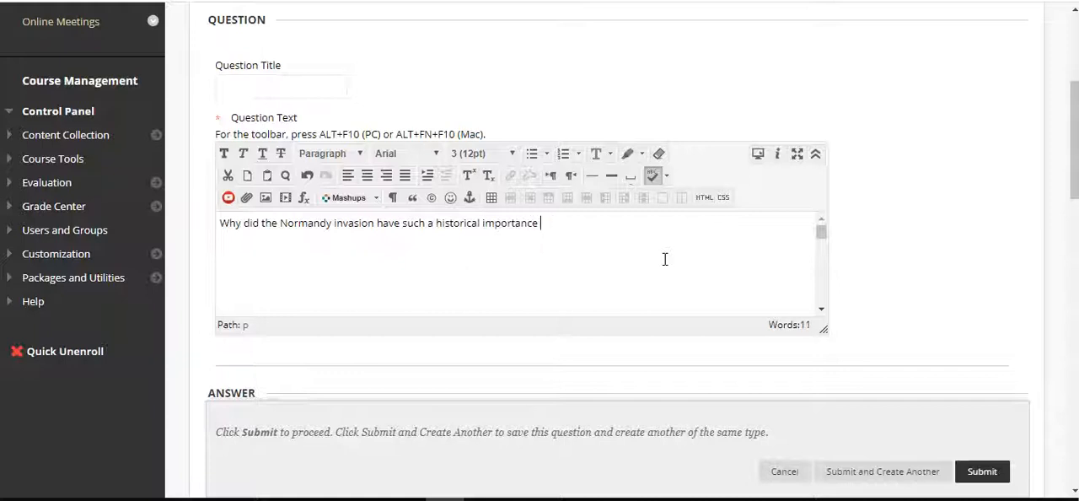
pyautogui.write('the bigger picture of')
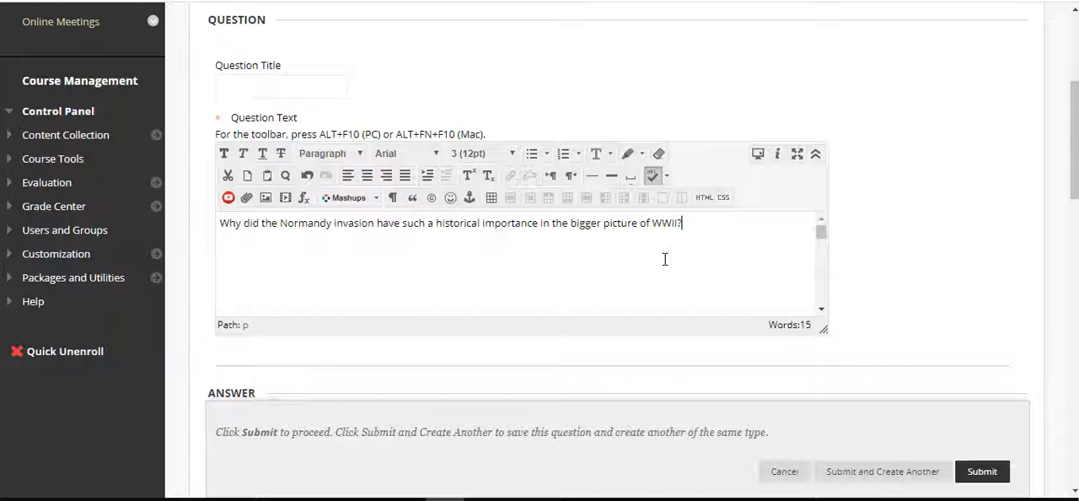
# Keep the short answer field at 3 rows, leave the example answer empty, and submit the question
pyautogui.scroll(-5, 864, 244)
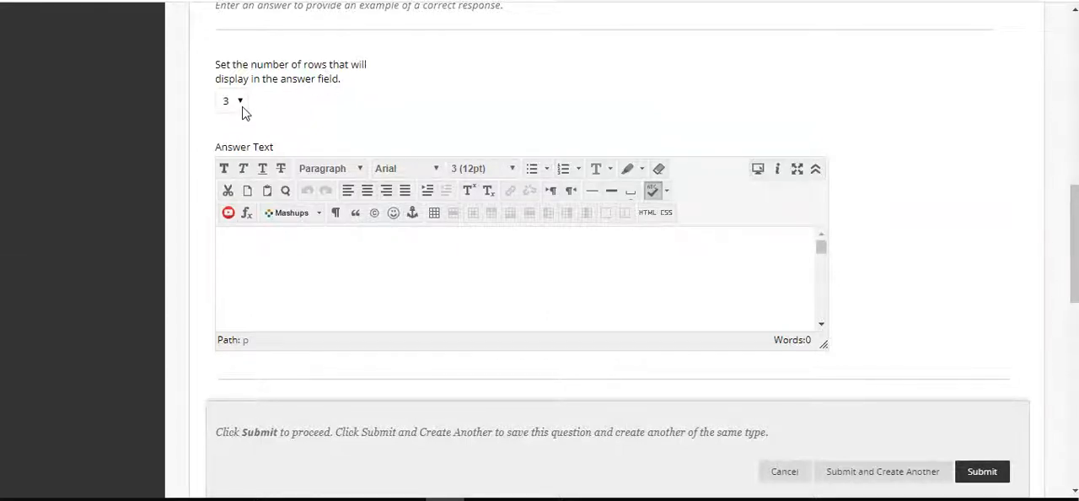
pyautogui.click(236, 102)
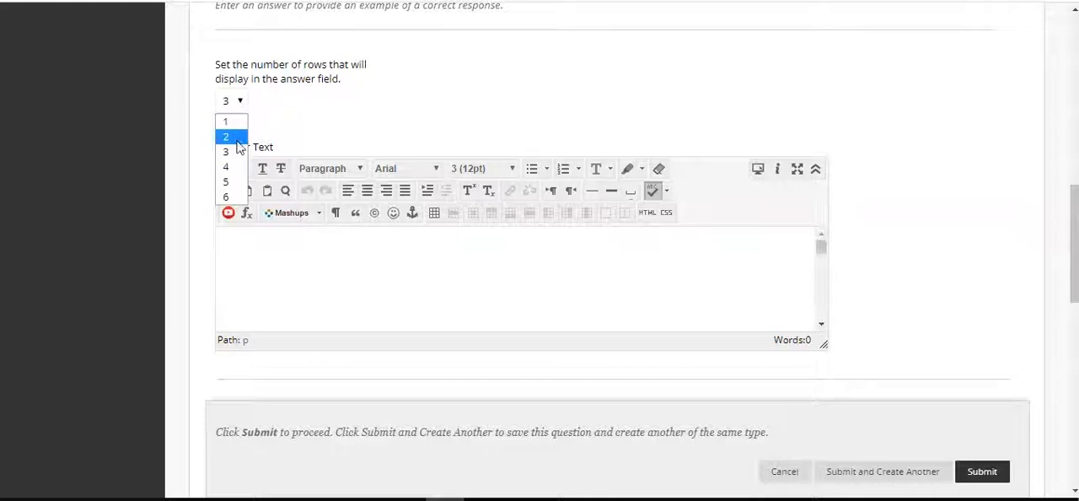
pyautogui.click(237, 152)
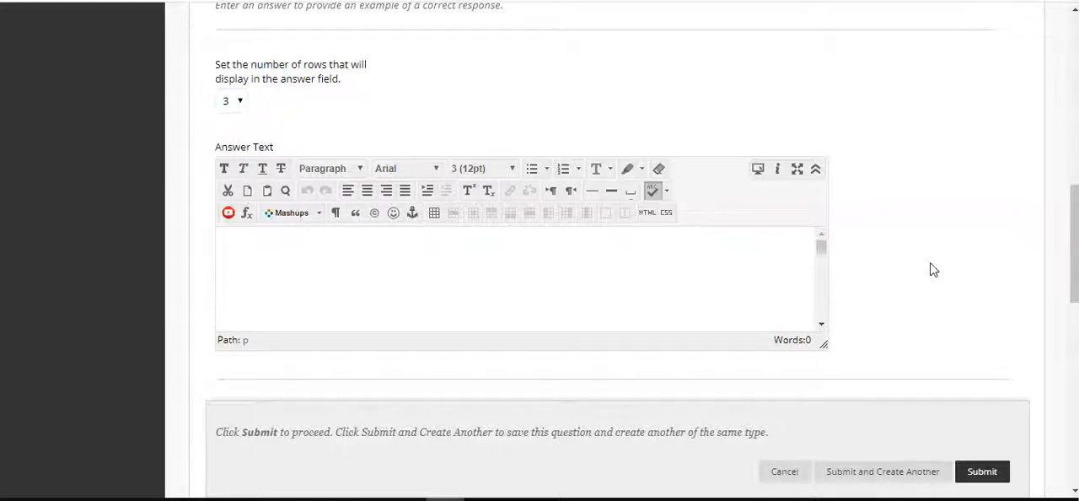
pyautogui.scroll(-10, 933, 270)
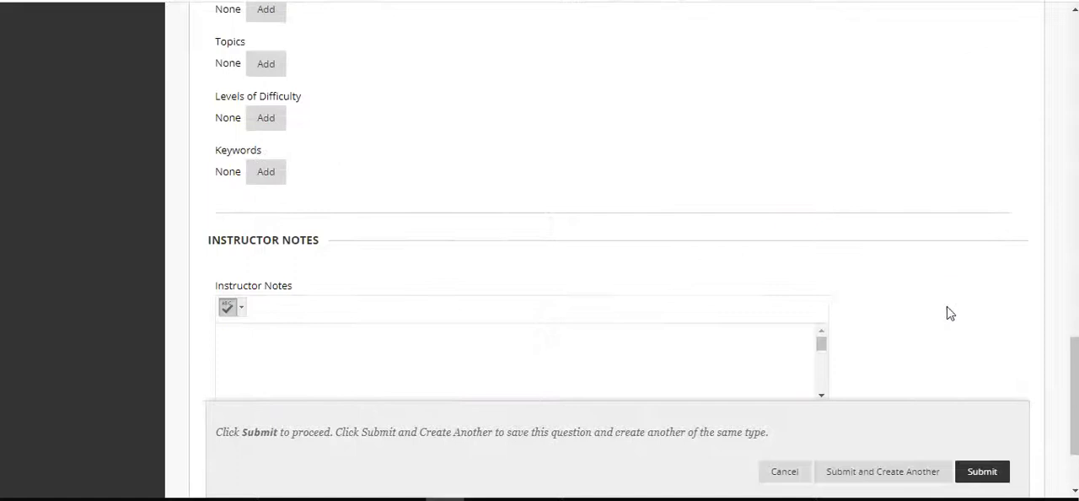
pyautogui.click(981, 473)
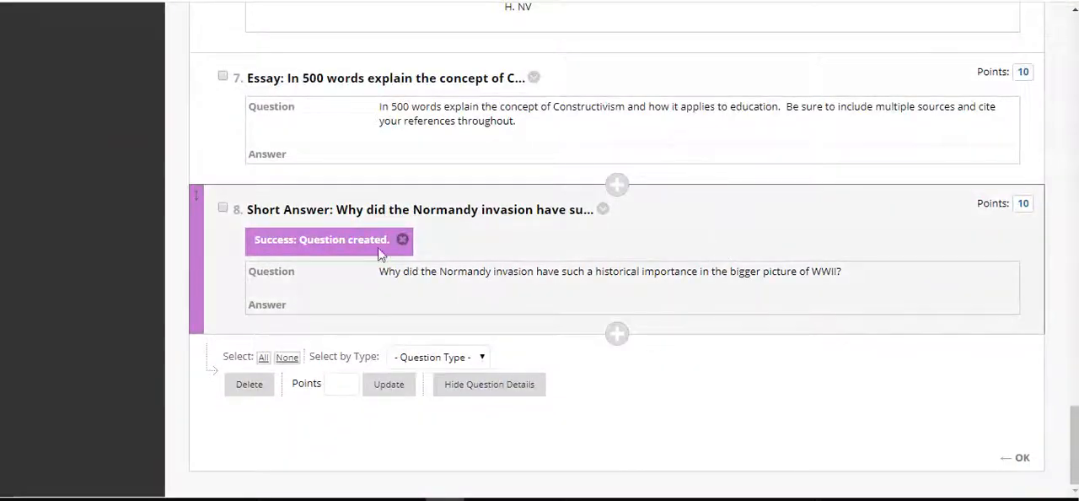
# Review the questions and their points on the Unit 3 Assessment test canvas, and check the options available for the test title
pyautogui.scroll(20, 626, 347)
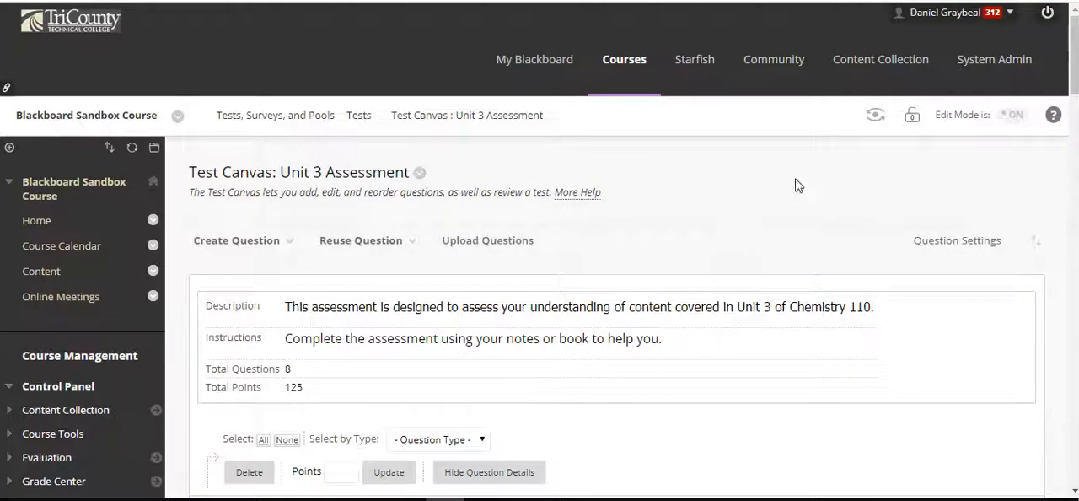
pyautogui.scroll(-15, 773, 179)
pyautogui.scroll(-3, 775, 177)
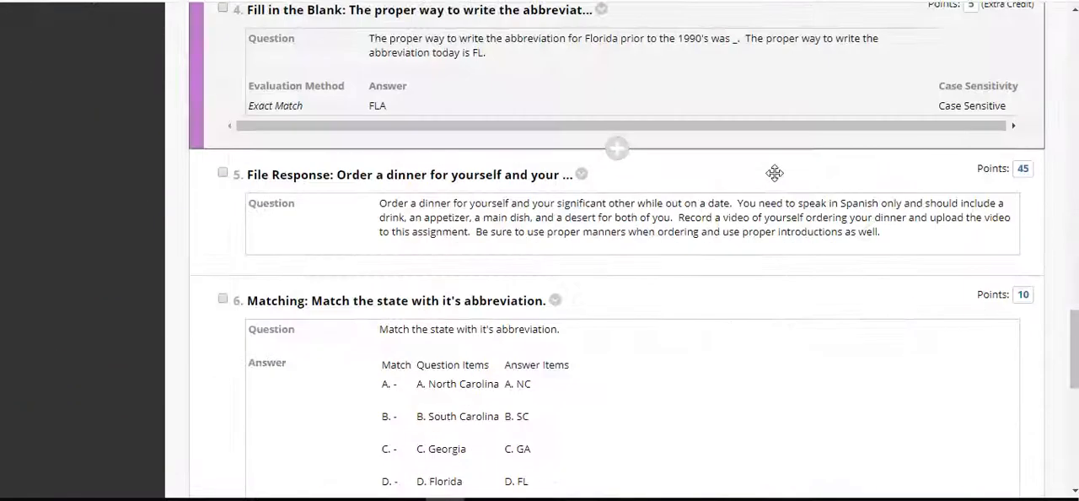
pyautogui.scroll(-4, 1053, 263)
pyautogui.scroll(-3, 1053, 264)
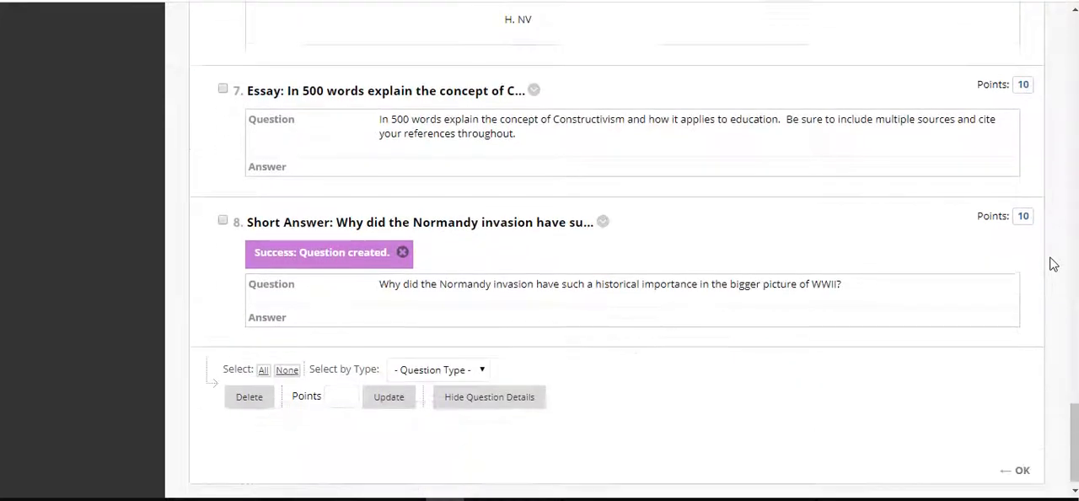
pyautogui.scroll(15, 1053, 264)
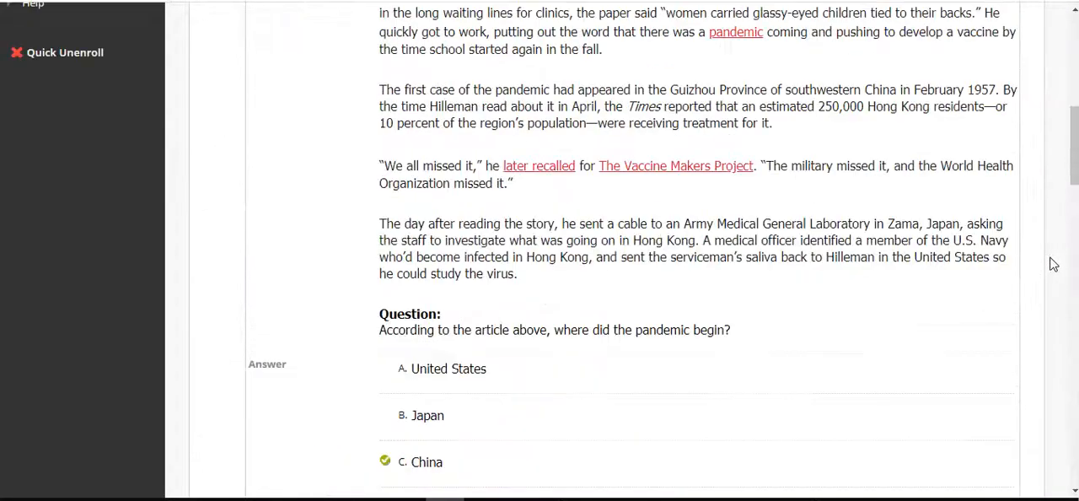
pyautogui.scroll(2, 1014, 279)
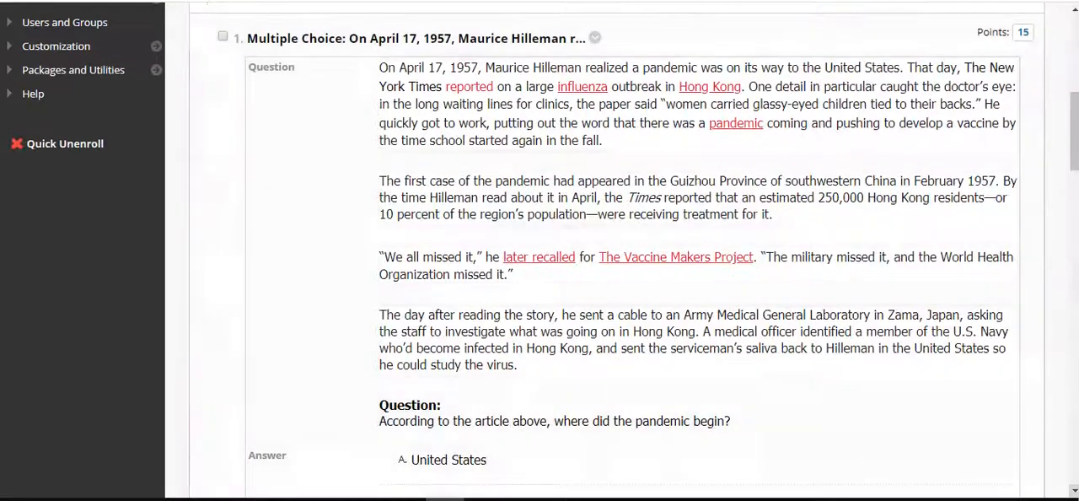
pyautogui.scroll(10, 1037, 305)
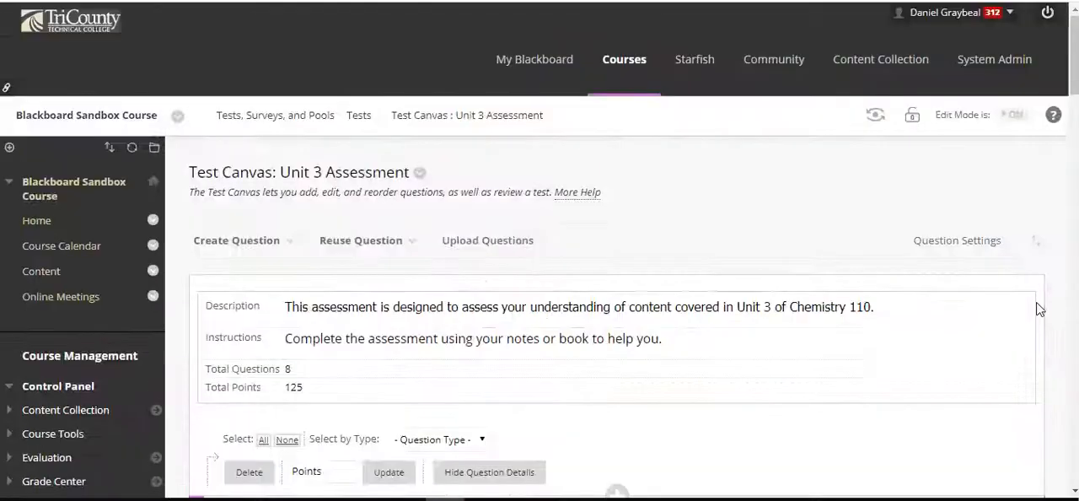
pyautogui.scroll(-1, 660, 176)
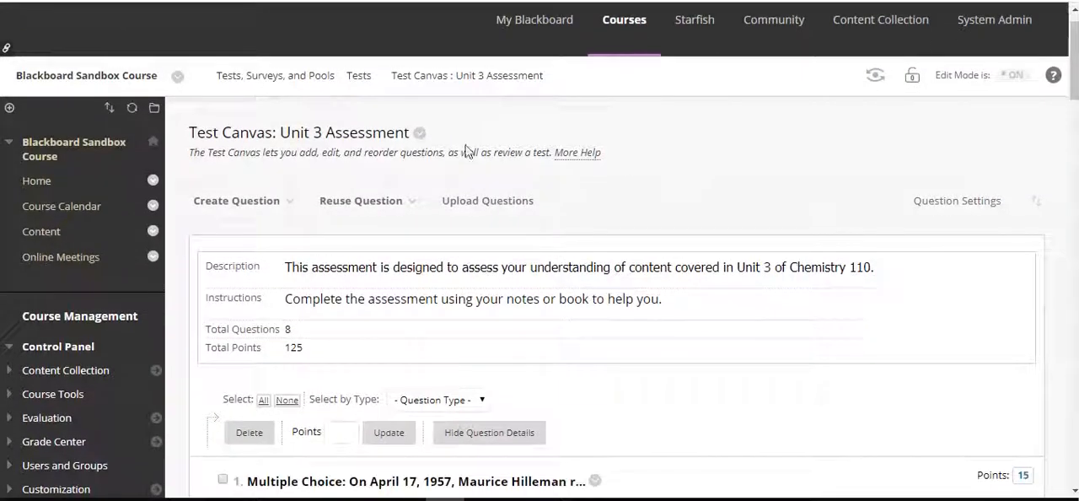
pyautogui.click(419, 133)
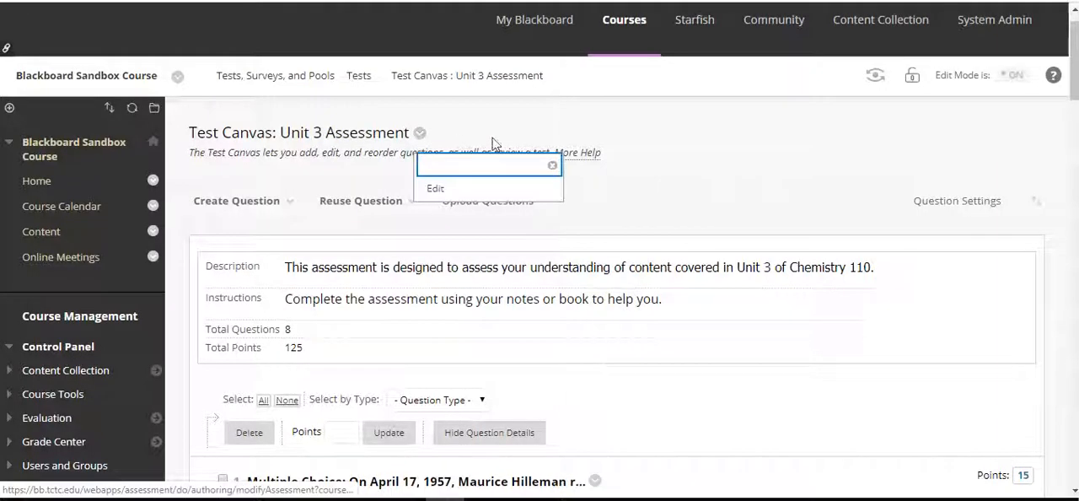
pyautogui.scroll(-2, 703, 140)
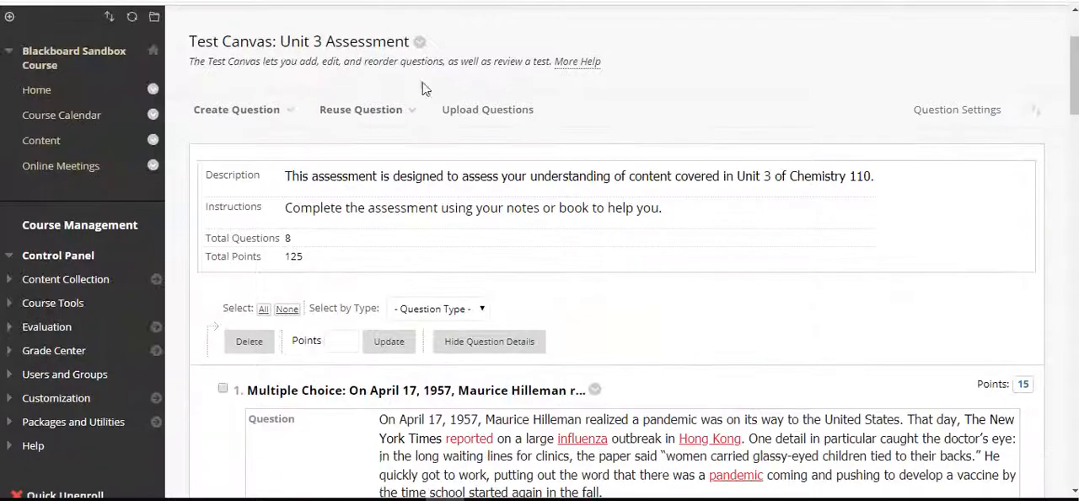
pyautogui.scroll(3, 704, 85)
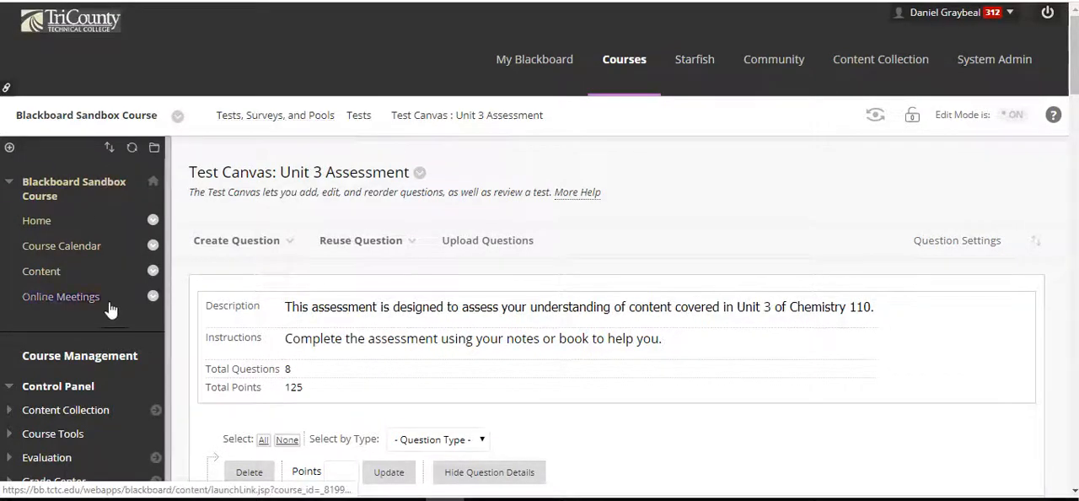
# Go to the course's Content area, open the instructor's own folder and go to the end of its items
pyautogui.scroll(-3, 118, 313)
pyautogui.scroll(3, 118, 313)
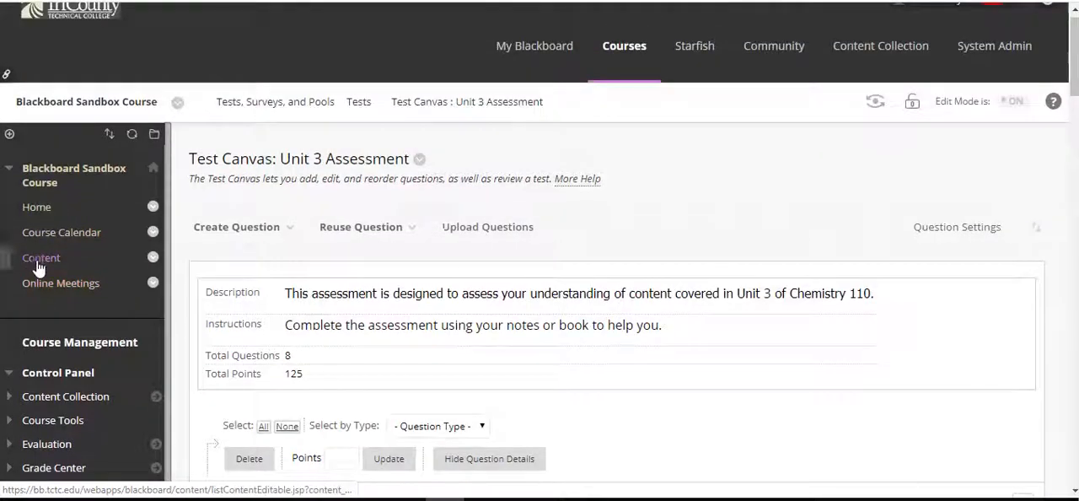
pyautogui.click(37, 264)
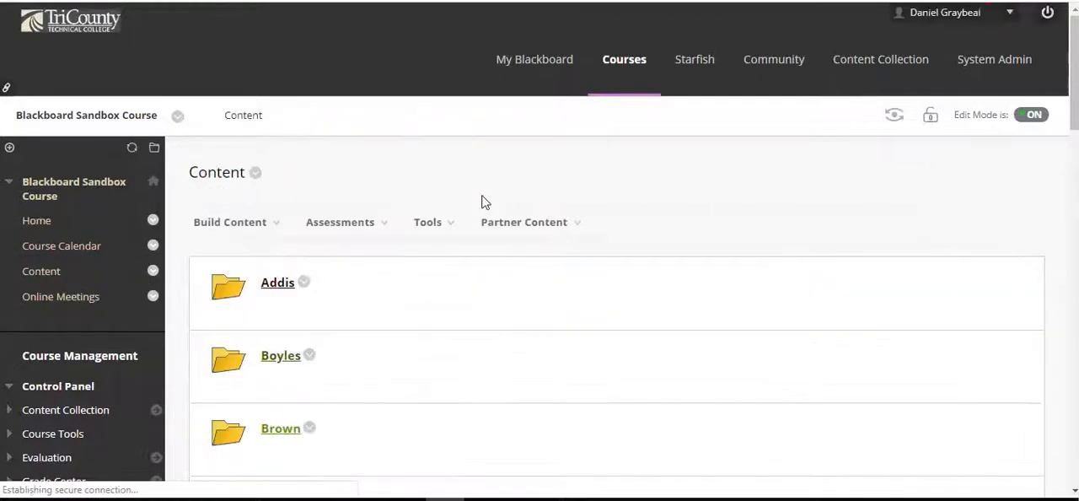
pyautogui.scroll(-5, 485, 203)
pyautogui.scroll(-5, 485, 202)
pyautogui.click(275, 319)
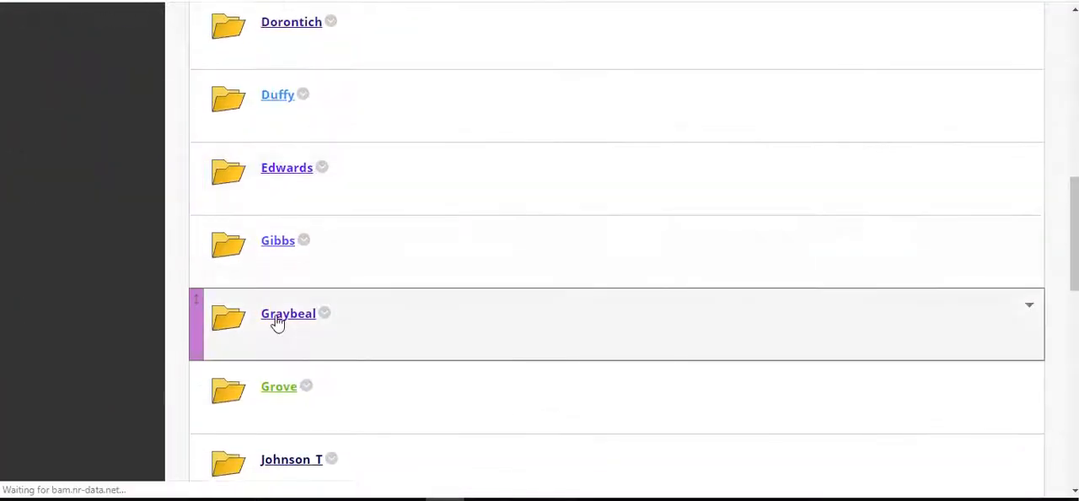
pyautogui.scroll(-15, 785, 190)
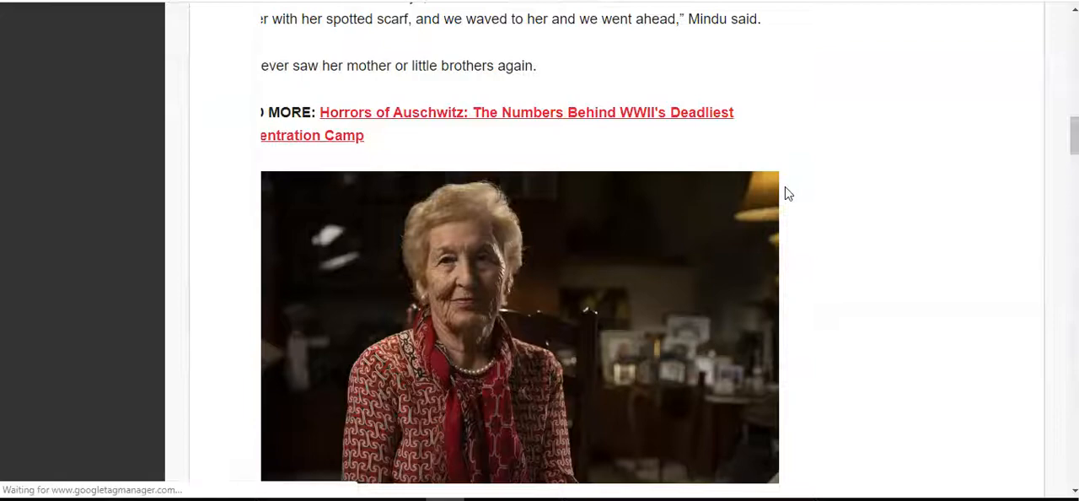
pyautogui.scroll(-20, 920, 267)
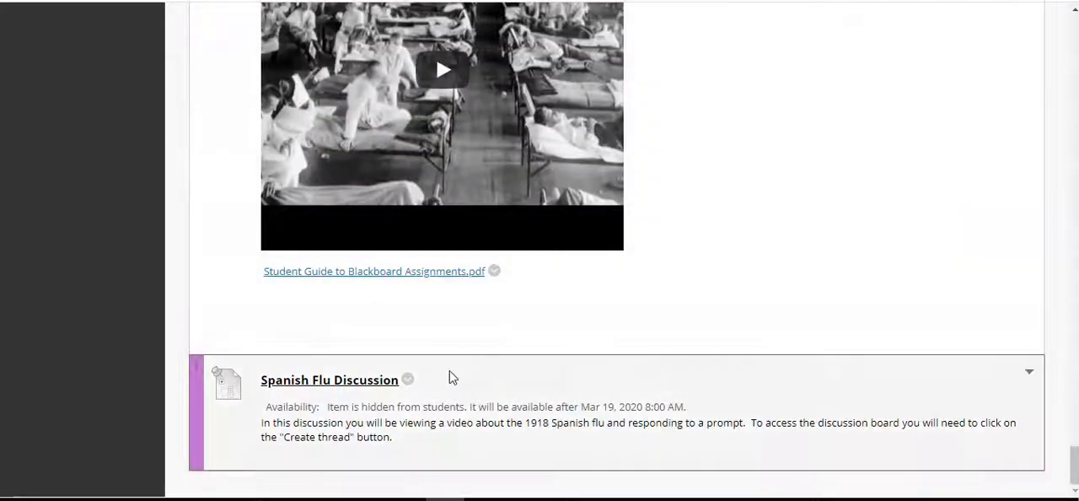
# Start adding a test to the instructor's own content folder
pyautogui.scroll(20, 449, 376)
pyautogui.scroll(2, 891, 265)
pyautogui.scroll(3, 1045, 150)
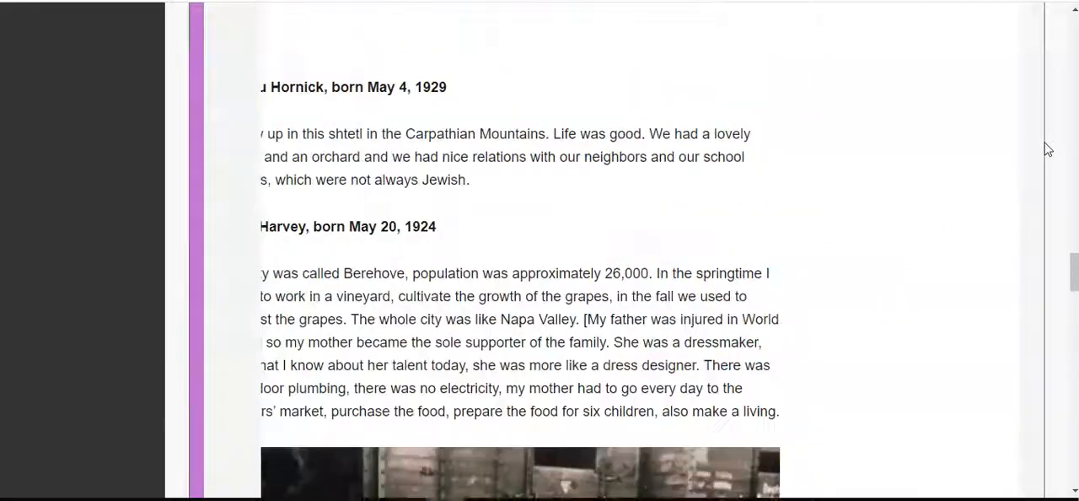
pyautogui.scroll(1, 1045, 150)
pyautogui.scroll(2, 1067, 318)
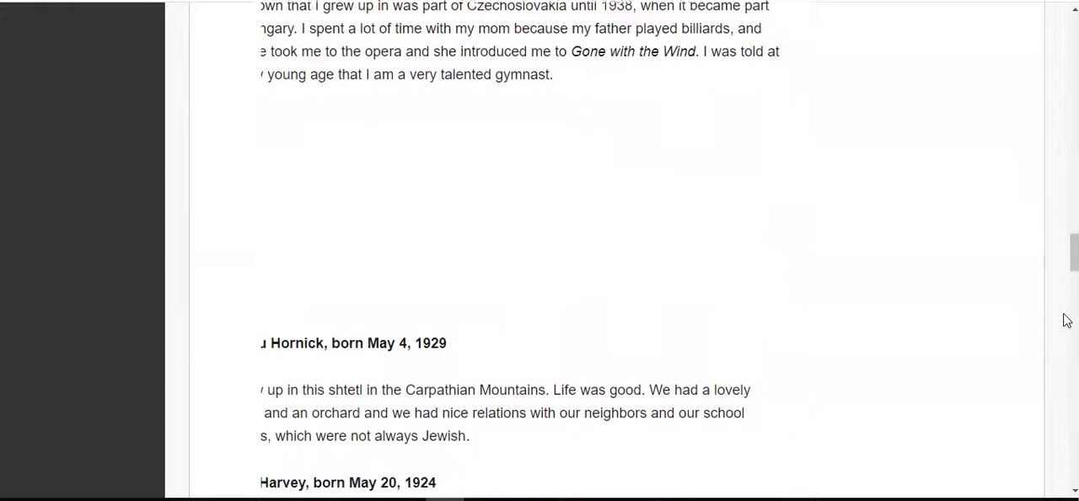
pyautogui.moveTo(1072, 245); pyautogui.dragTo(1072, 28)
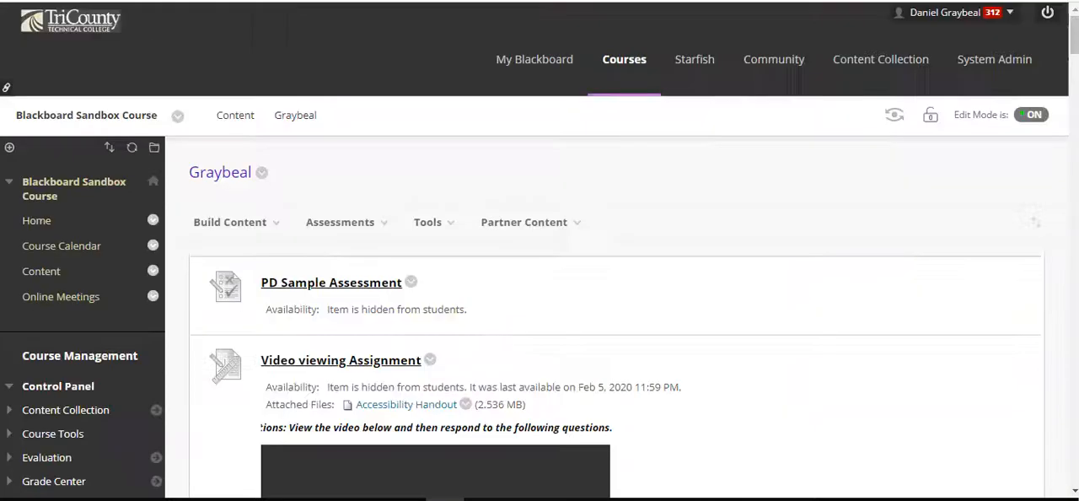
pyautogui.moveTo(361, 231)
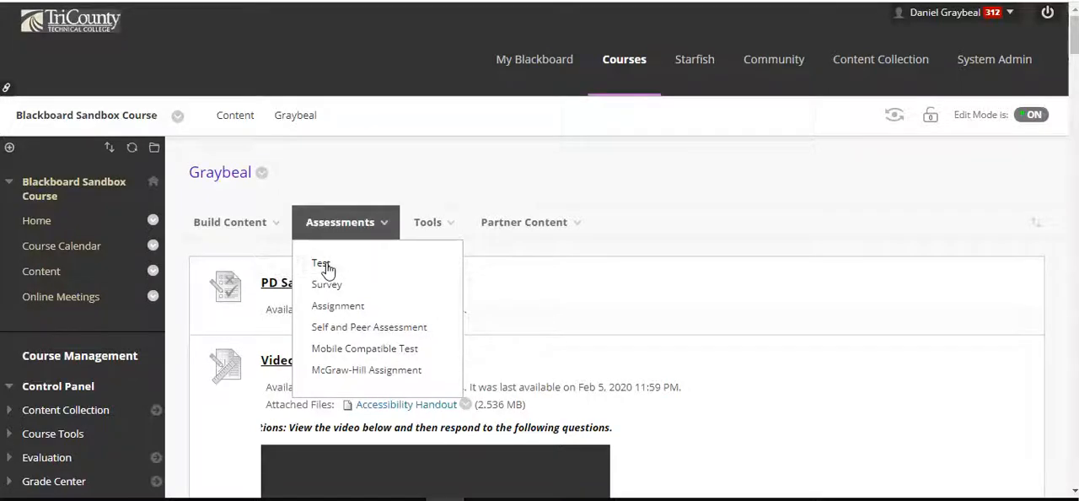
pyautogui.click(325, 264)
# Choose the existing Unit 3 Assessment as the test to deploy and submit the selection
pyautogui.scroll(-3, 626, 201)
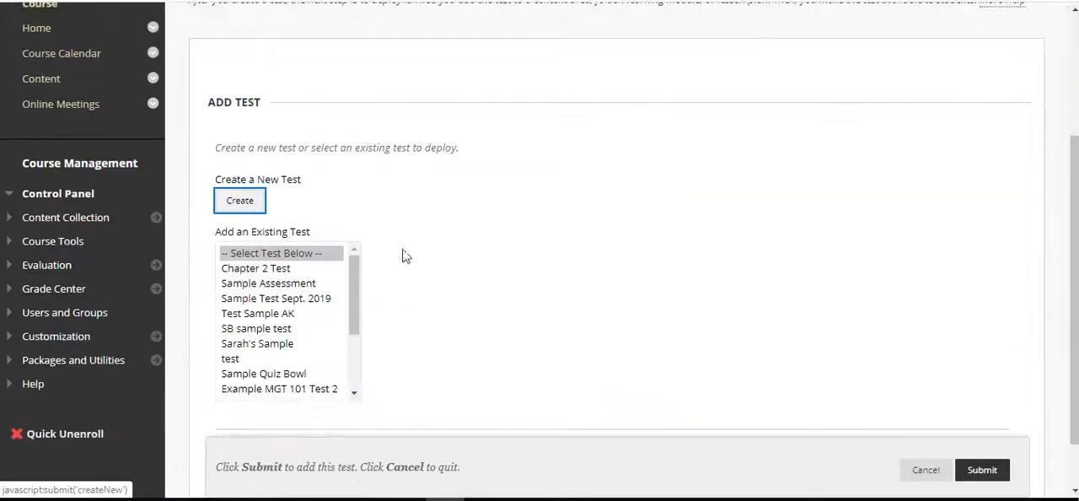
pyautogui.click(354, 295)
pyautogui.moveTo(354, 298); pyautogui.dragTo(360, 370)
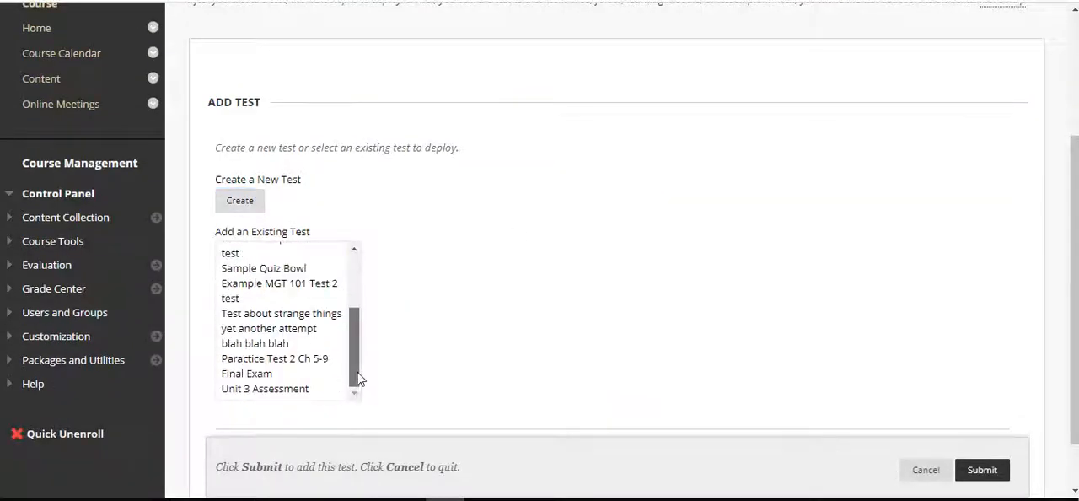
pyautogui.click(286, 388)
pyautogui.scroll(-2, 934, 288)
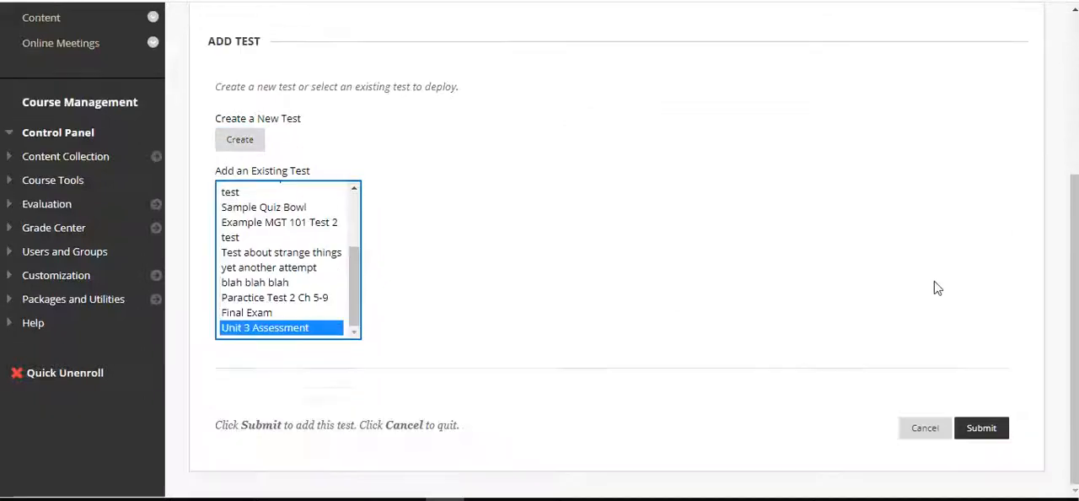
pyautogui.click(981, 428)
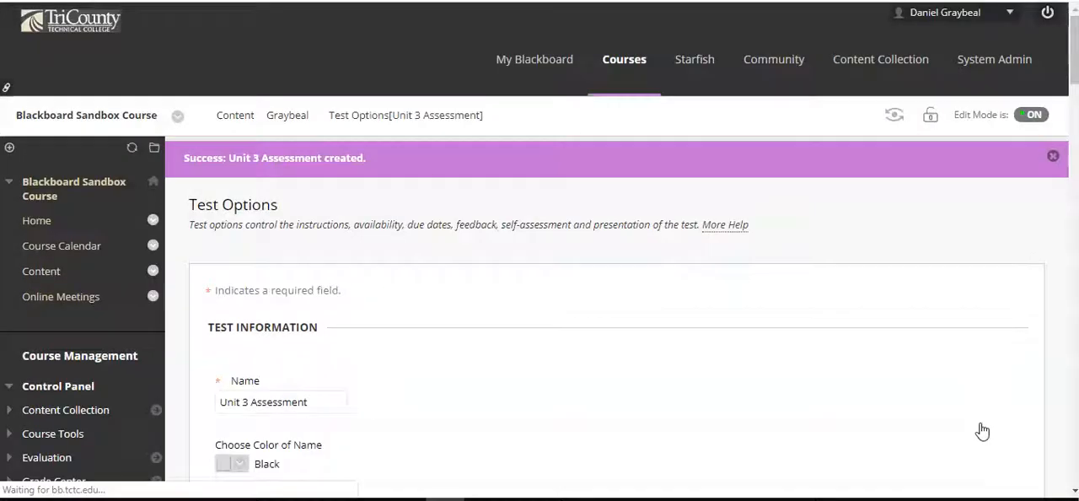
# Show the test description and the test instructions to students before they begin the test
pyautogui.scroll(-3, 809, 320)
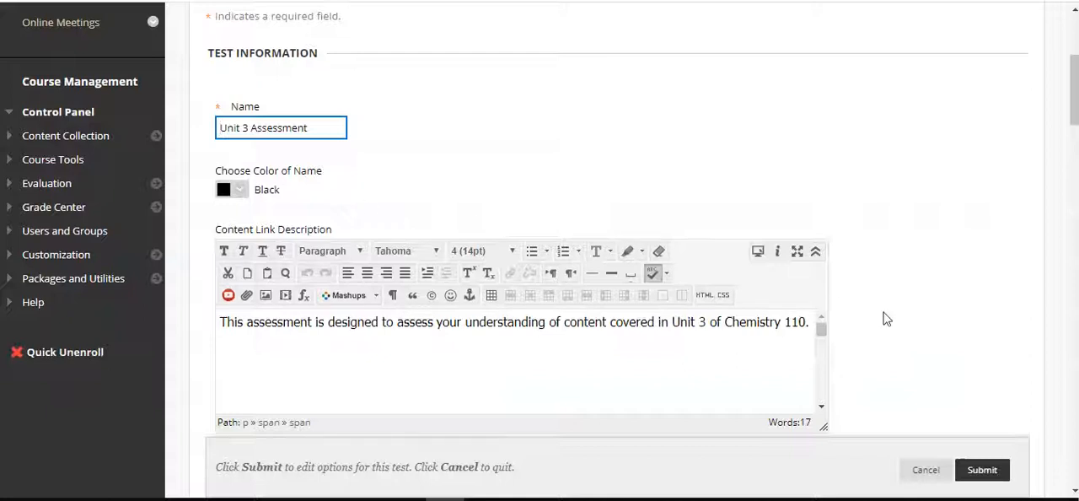
pyautogui.scroll(-6, 883, 316)
pyautogui.scroll(1, 885, 317)
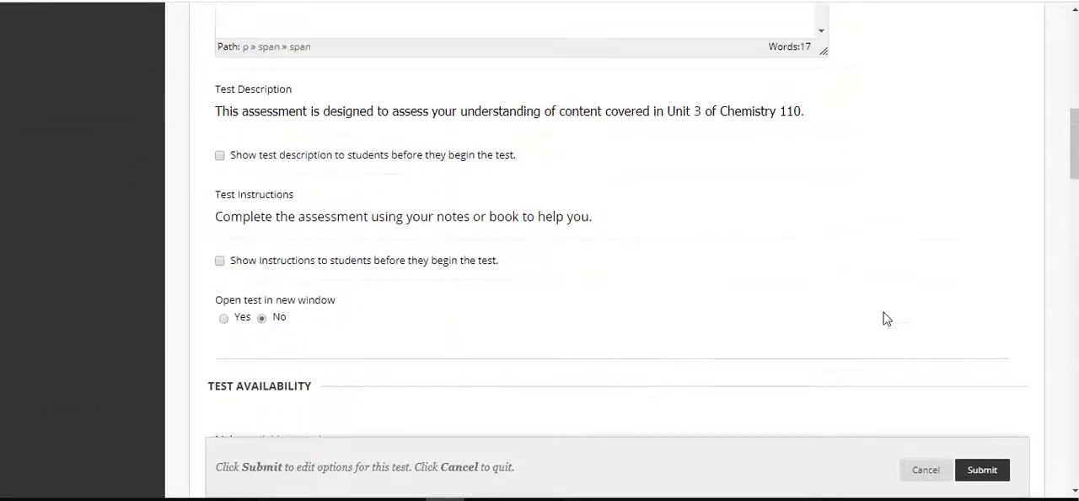
pyautogui.click(220, 155)
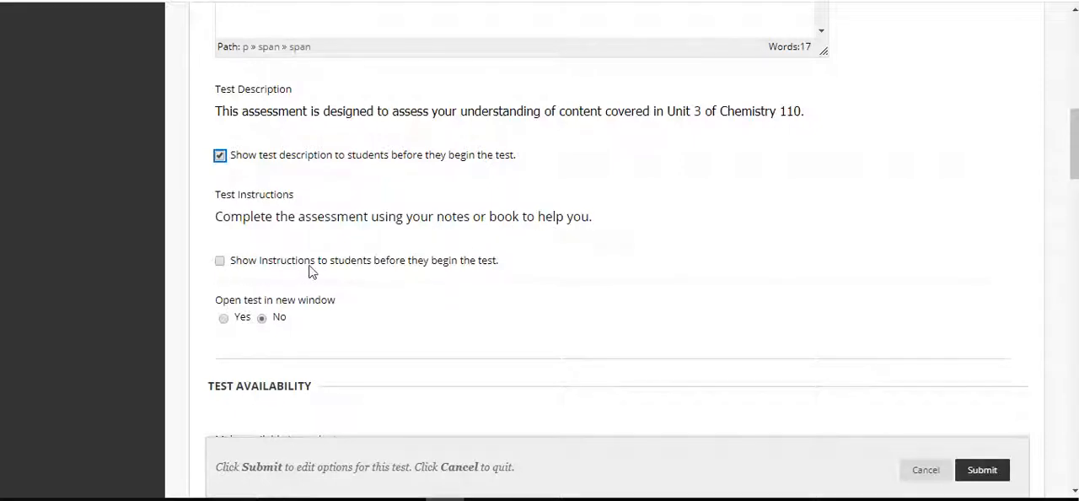
pyautogui.click(218, 260)
pyautogui.scroll(-1, 568, 239)
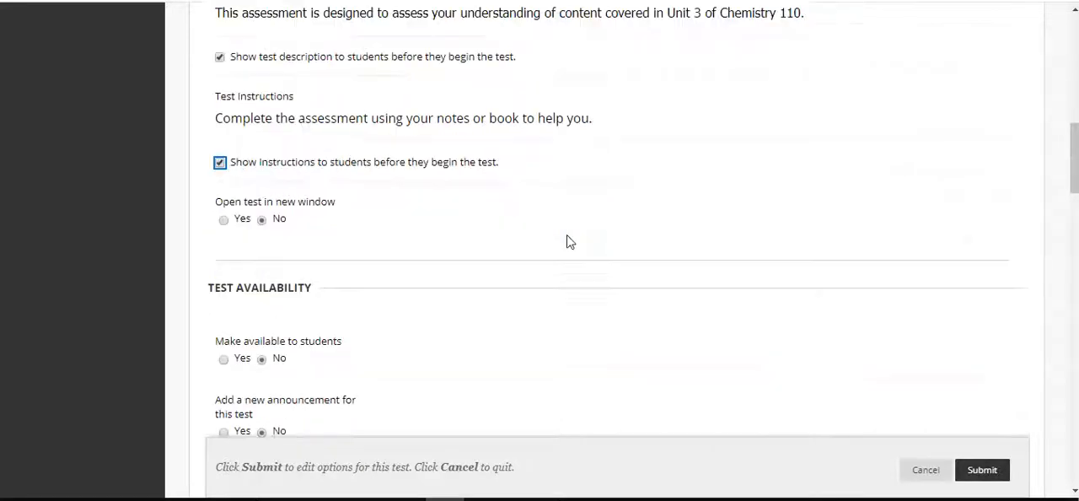
# Make the test available to students and add a new announcement for it
pyautogui.scroll(-1, 494, 214)
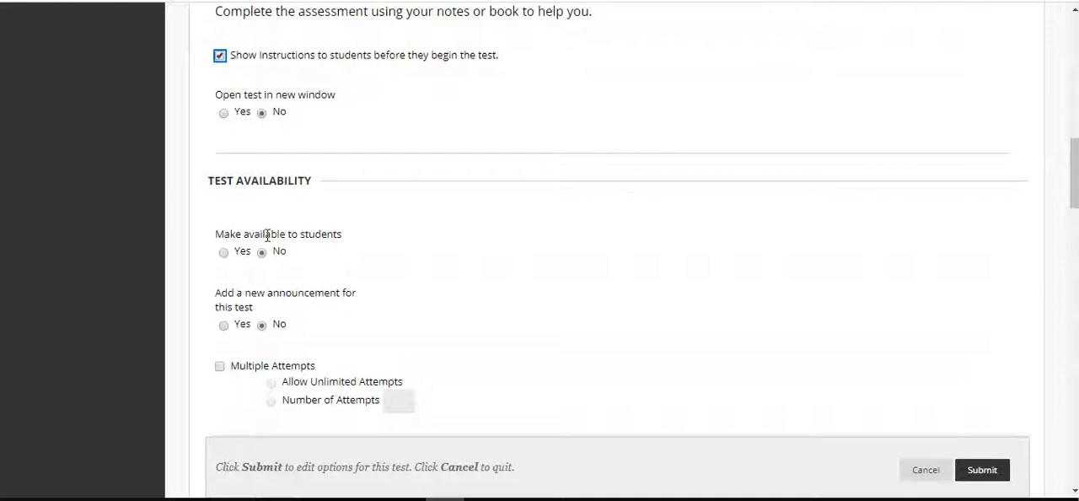
pyautogui.click(223, 254)
pyautogui.scroll(-1, 419, 260)
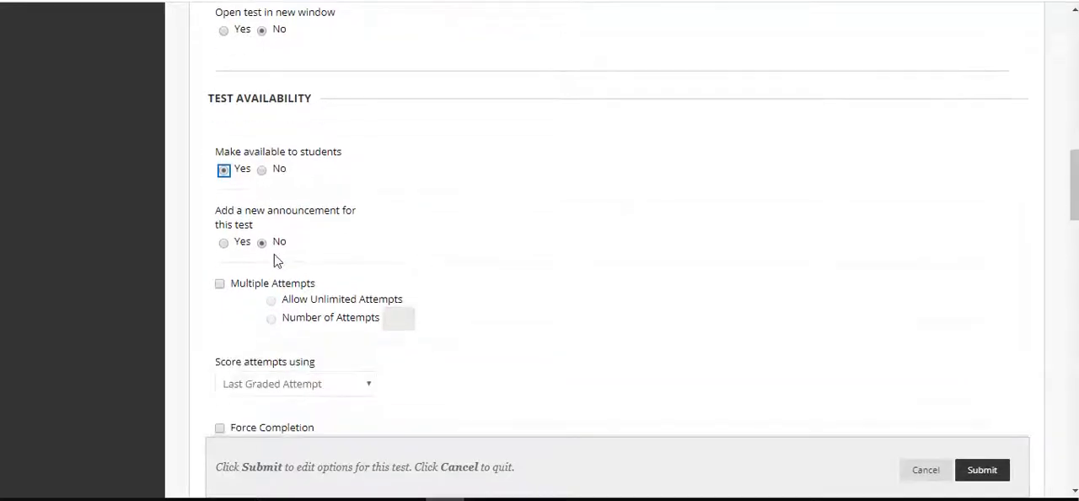
pyautogui.click(224, 244)
# Allow multiple attempts limited to 3 and score the attempts using Highest Grade
pyautogui.click(219, 284)
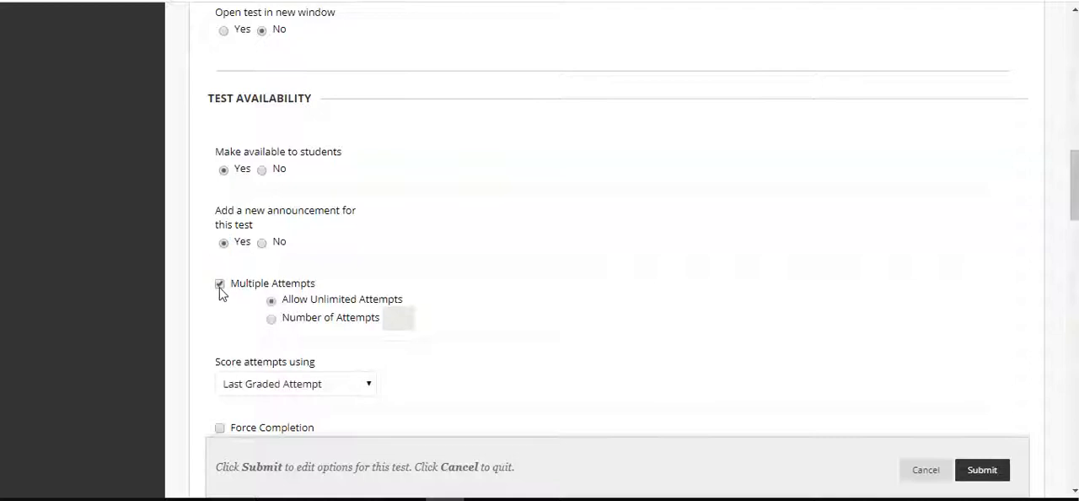
pyautogui.click(273, 320)
pyautogui.click(393, 316)
pyautogui.write('3')
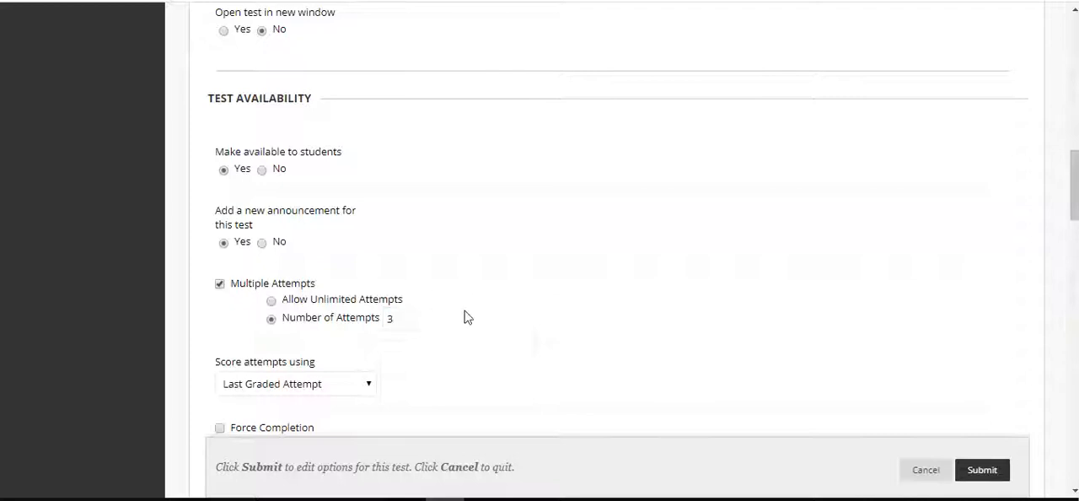
pyautogui.scroll(-3, 582, 254)
pyautogui.click(374, 166)
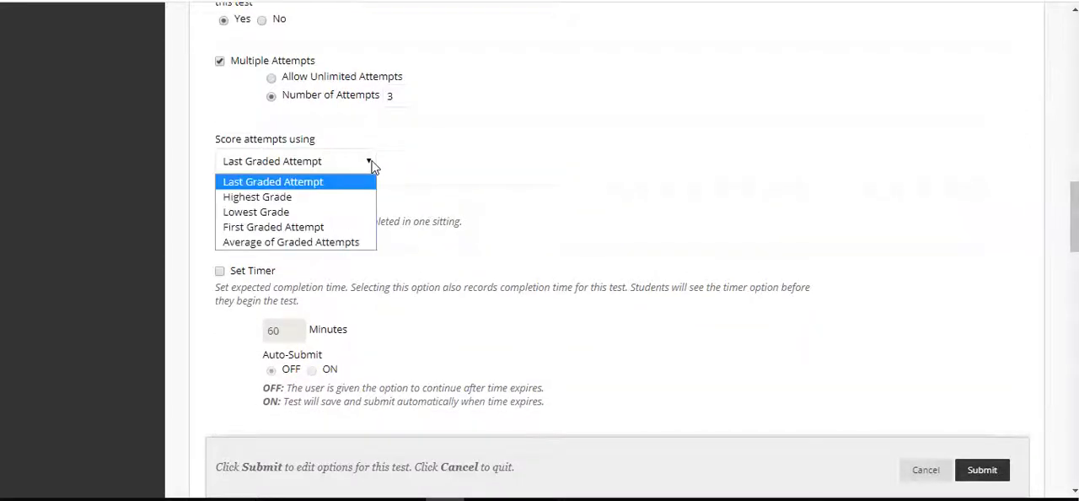
pyautogui.click(312, 195)
# Review the force completion, timer, display date, password and availability exception options
pyautogui.scroll(-2, 624, 137)
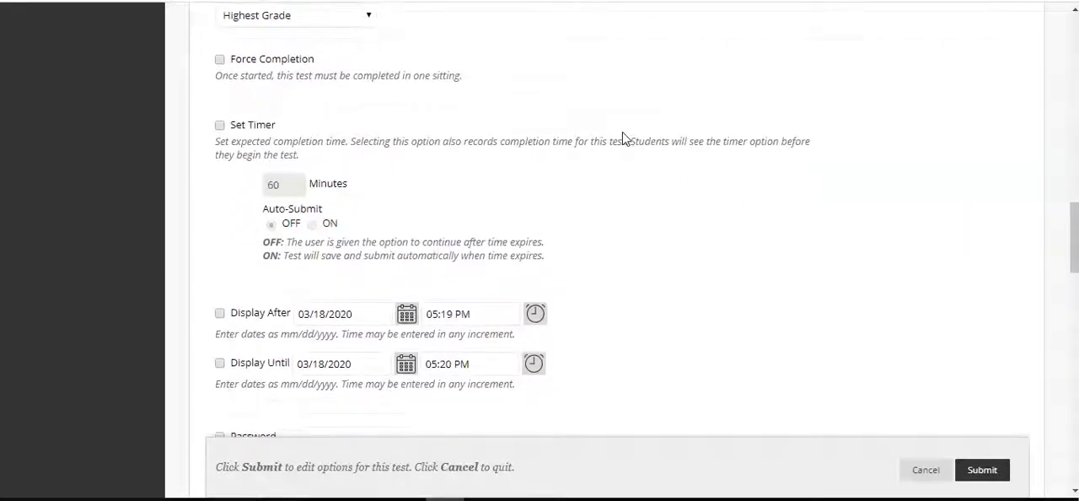
pyautogui.scroll(-2, 622, 138)
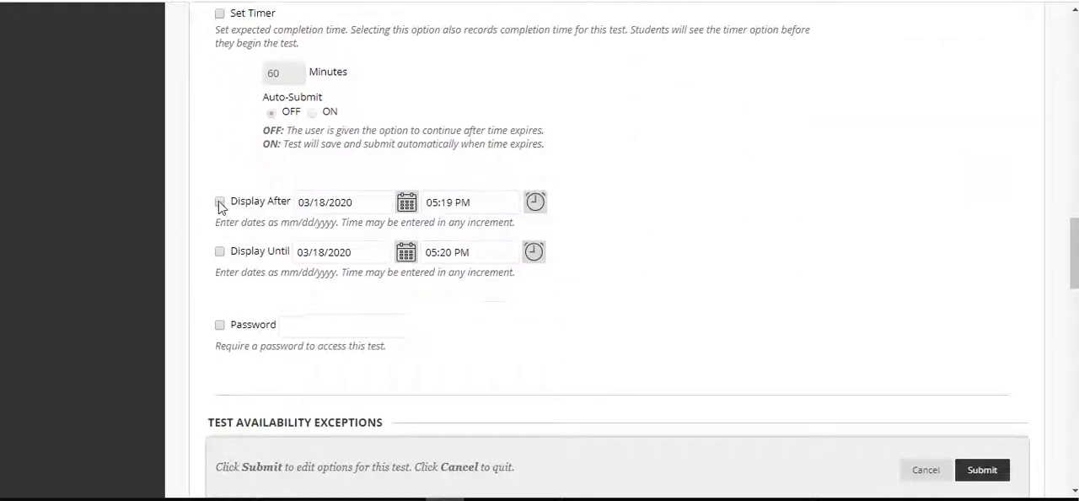
pyautogui.scroll(-1, 614, 313)
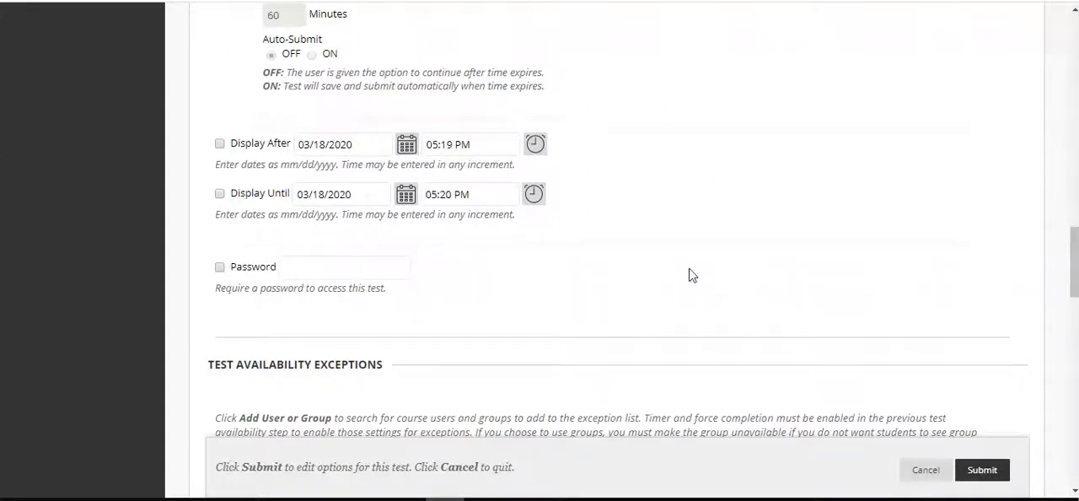
pyautogui.scroll(-2, 758, 258)
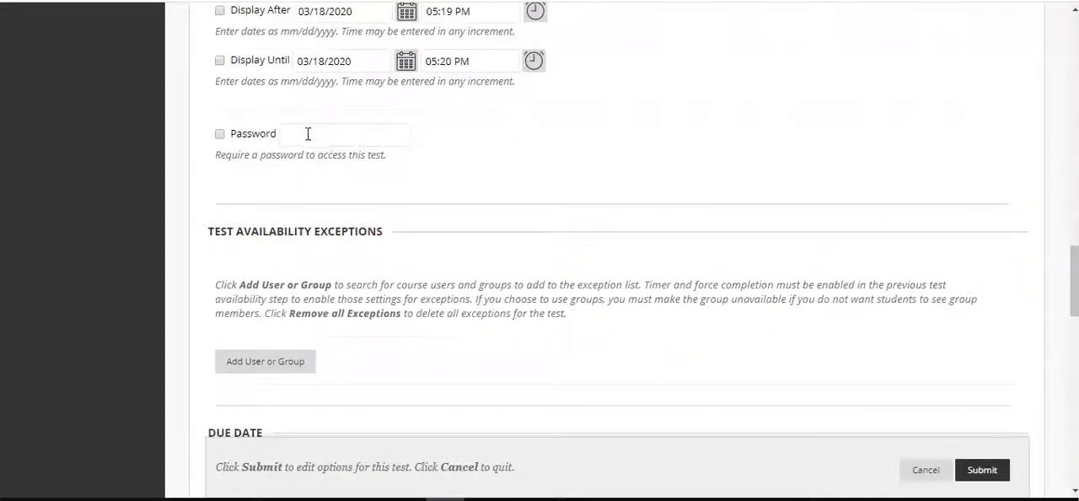
pyautogui.click(568, 166)
pyautogui.click(769, 90)
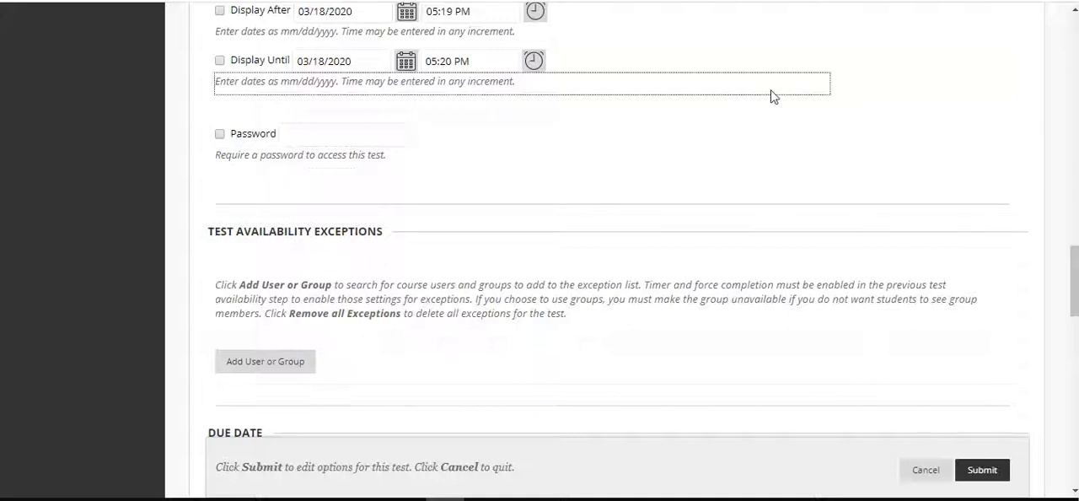
# Set the due date to 03/20/2020 at 05:00 PM and do not allow students to start the test once it has passed
pyautogui.scroll(-3, 739, 260)
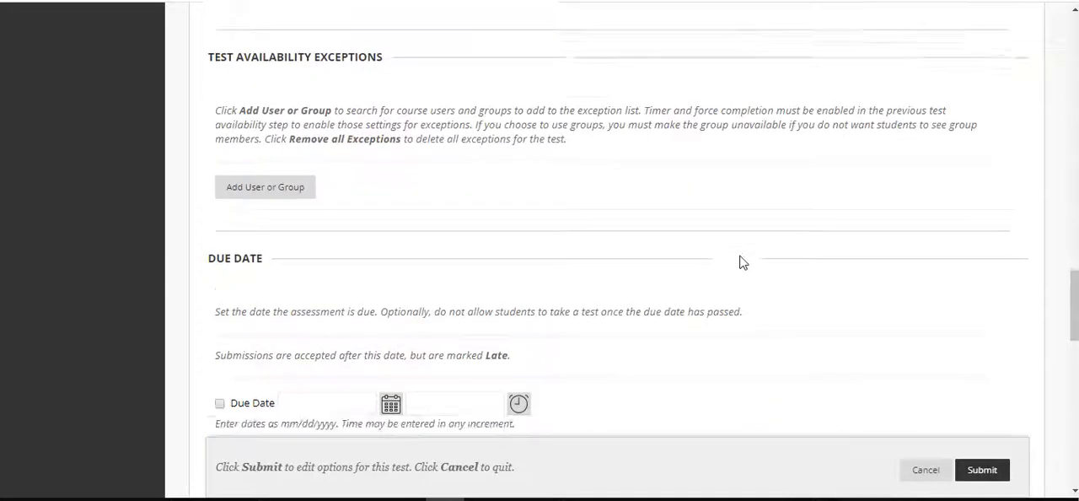
pyautogui.click(219, 290)
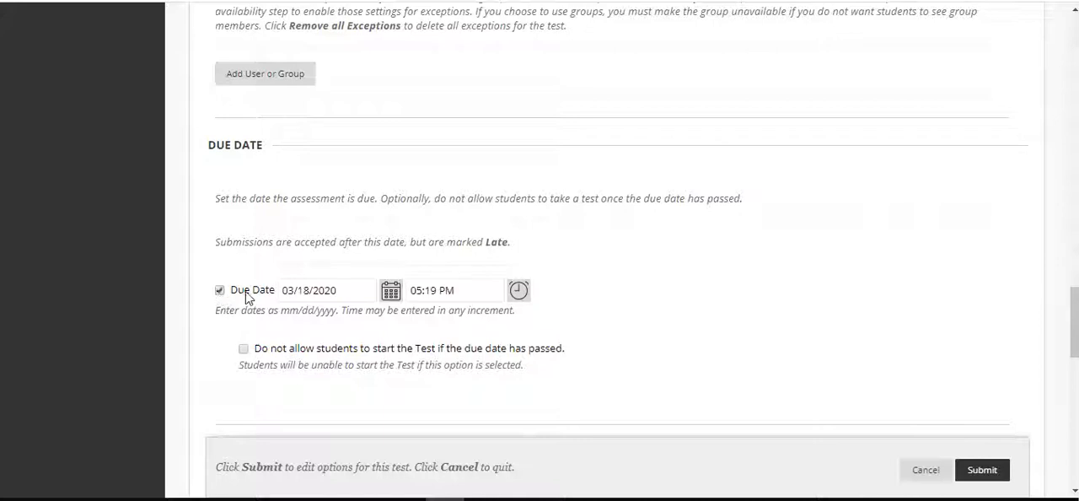
pyautogui.click(391, 291)
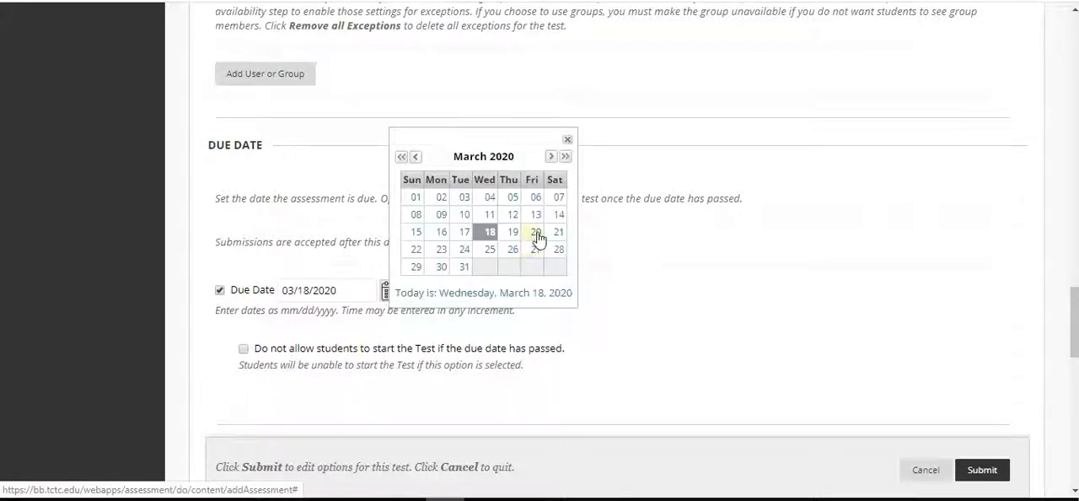
pyautogui.click(536, 234)
pyautogui.click(437, 290)
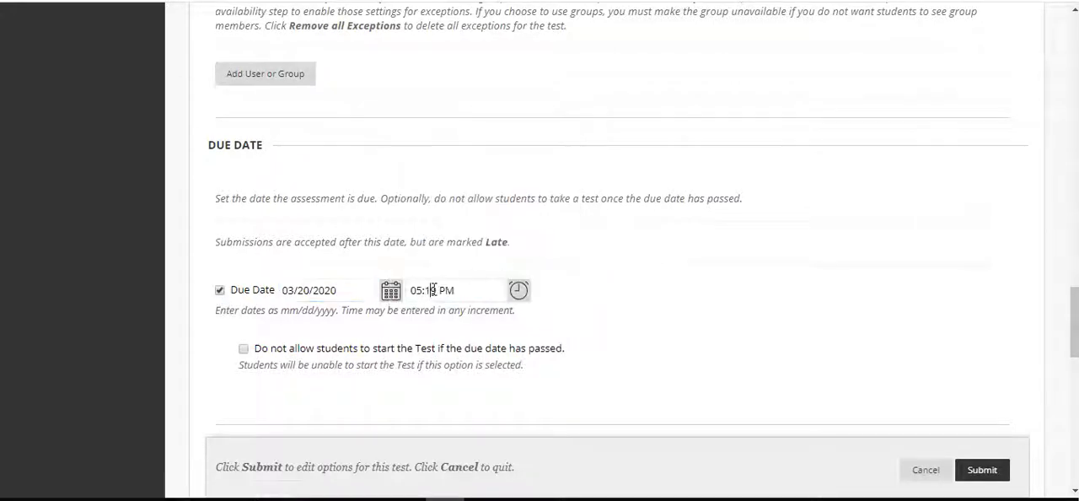
pyautogui.press('BackSpace')
pyautogui.press('BackSpace')
pyautogui.write('00')
pyautogui.click(587, 296)
pyautogui.scroll(1, 589, 297)
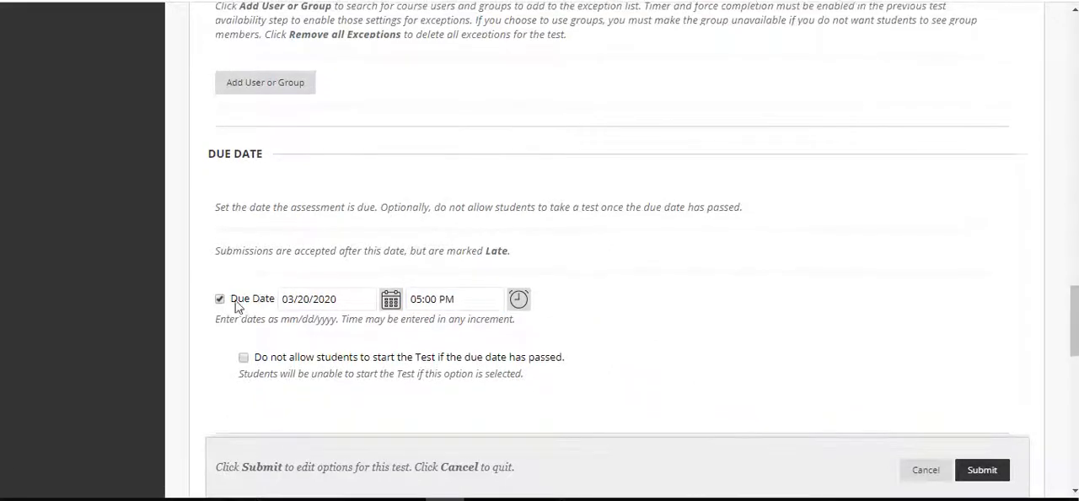
pyautogui.click(243, 357)
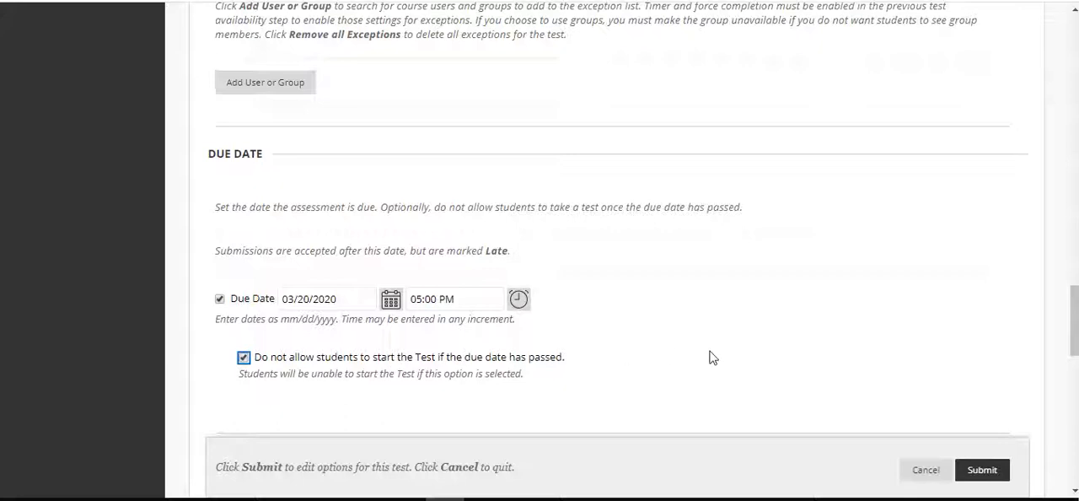
# Recheck the test's availability and attempt settings, and submit the test options
pyautogui.scroll(7, 742, 303)
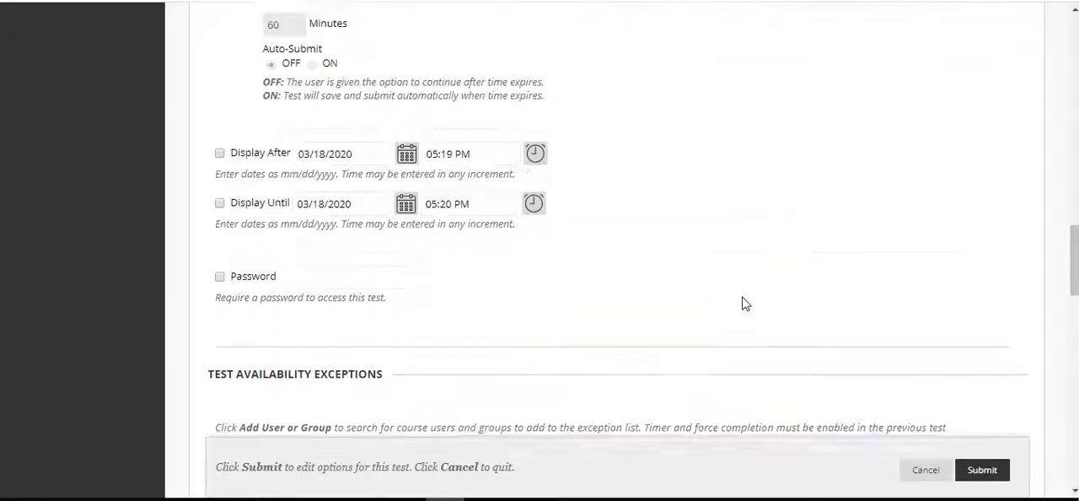
pyautogui.scroll(2, 741, 304)
pyautogui.scroll(2, 742, 304)
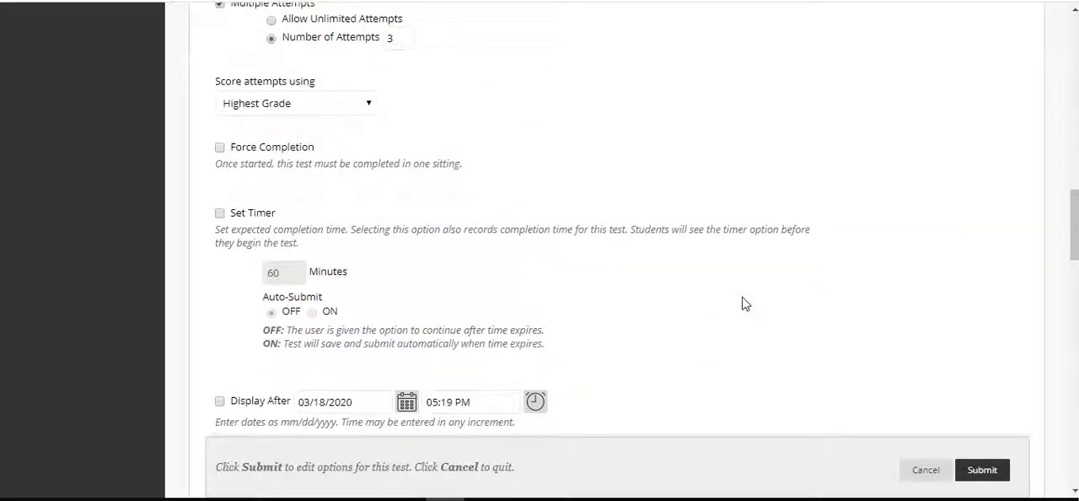
pyautogui.scroll(6, 742, 303)
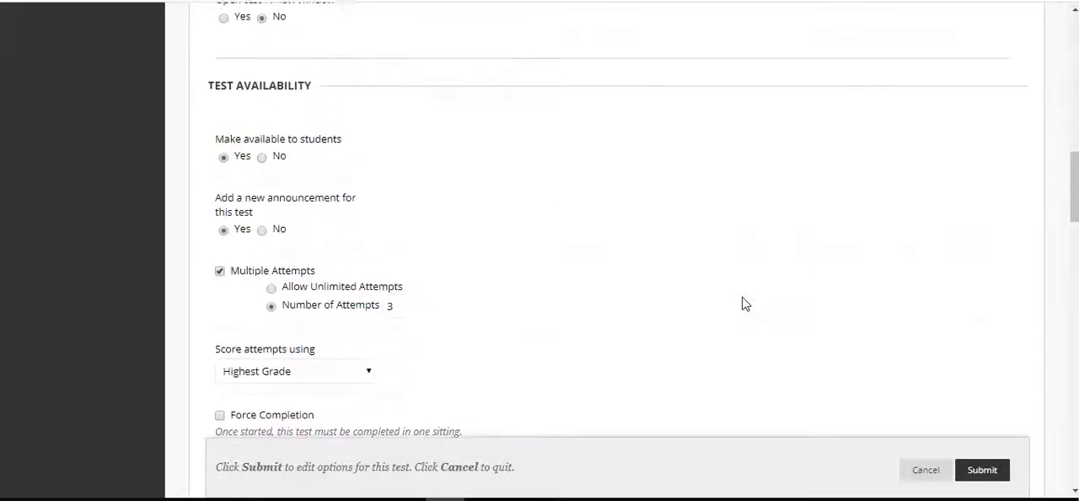
pyautogui.scroll(-4, 741, 304)
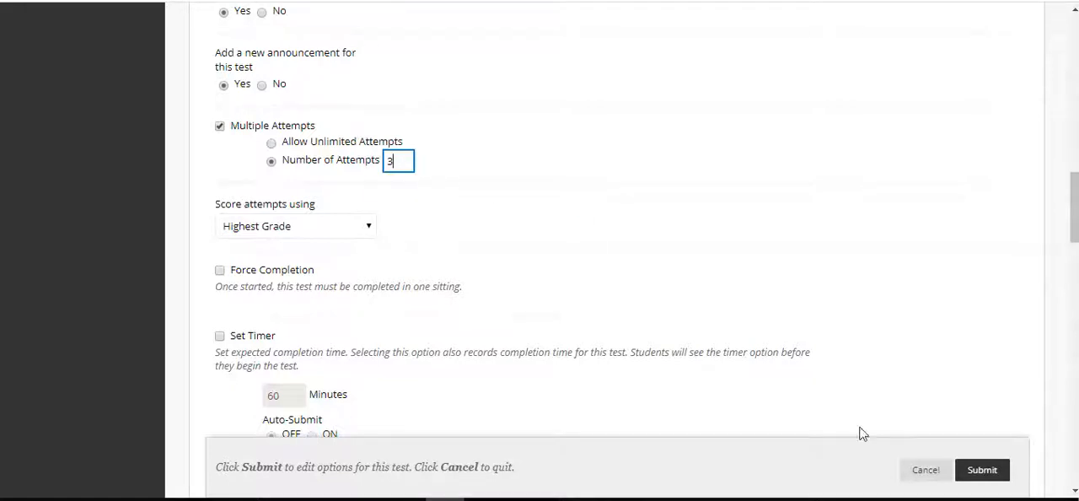
pyautogui.click(980, 481)
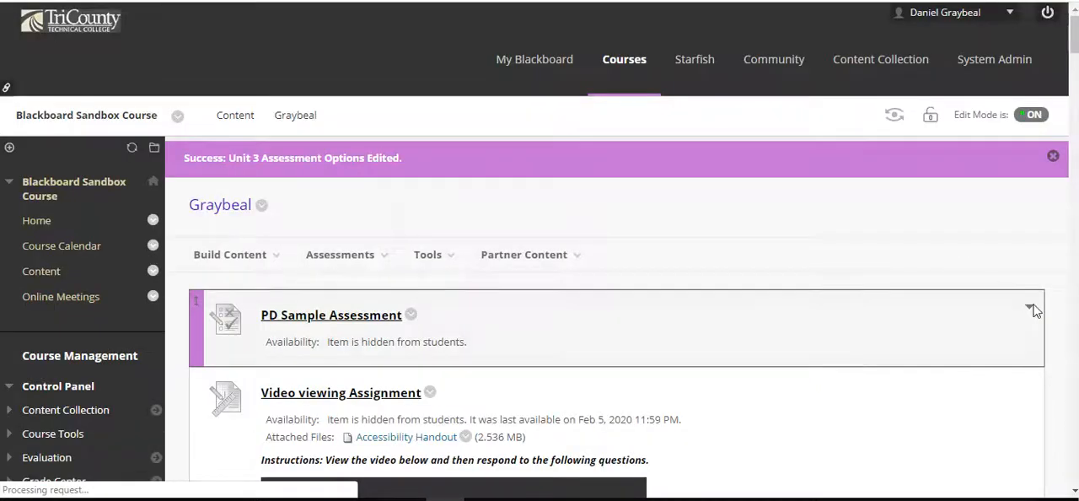
# Open the deployed Unit 3 Assessment at the end of the folder's items
pyautogui.scroll(-3, 1059, 340)
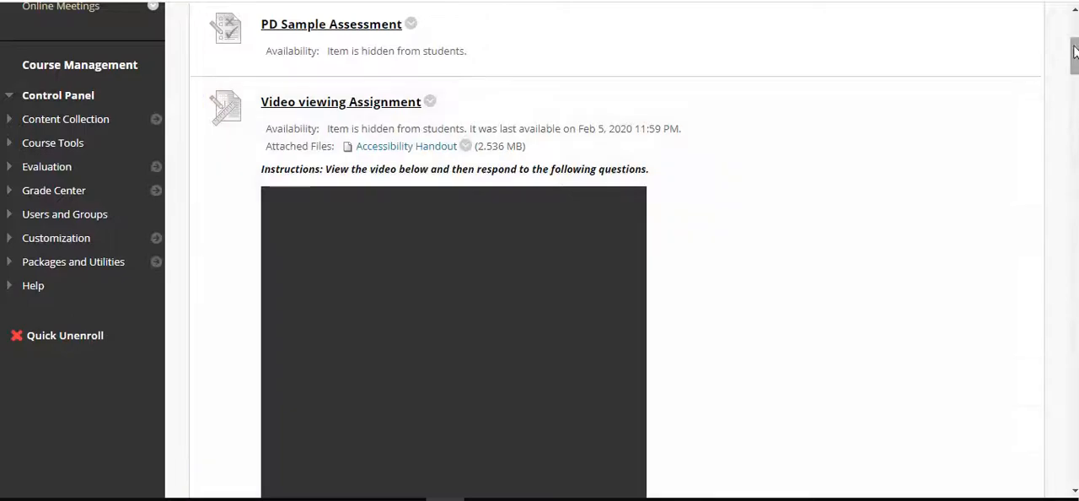
pyautogui.moveTo(1073, 56); pyautogui.dragTo(1074, 463)
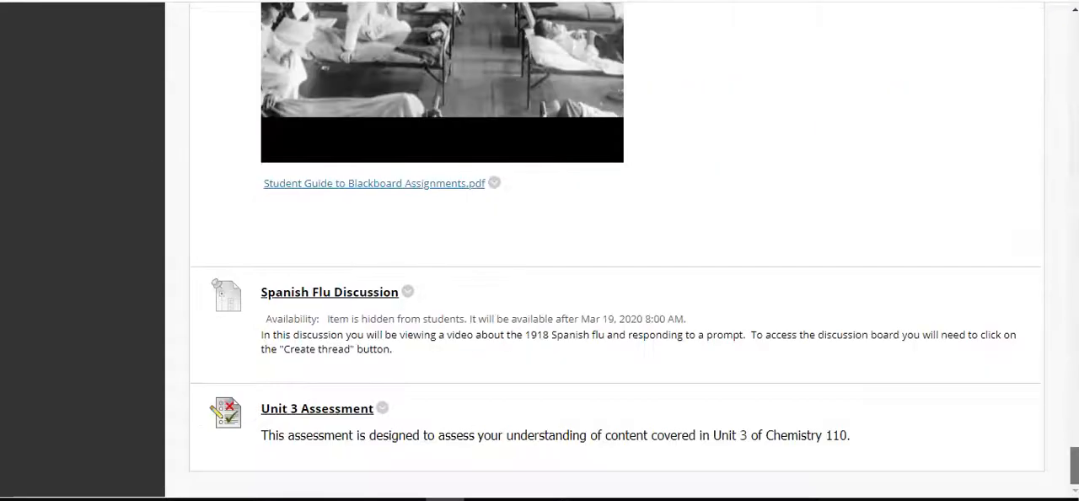
pyautogui.click(351, 410)
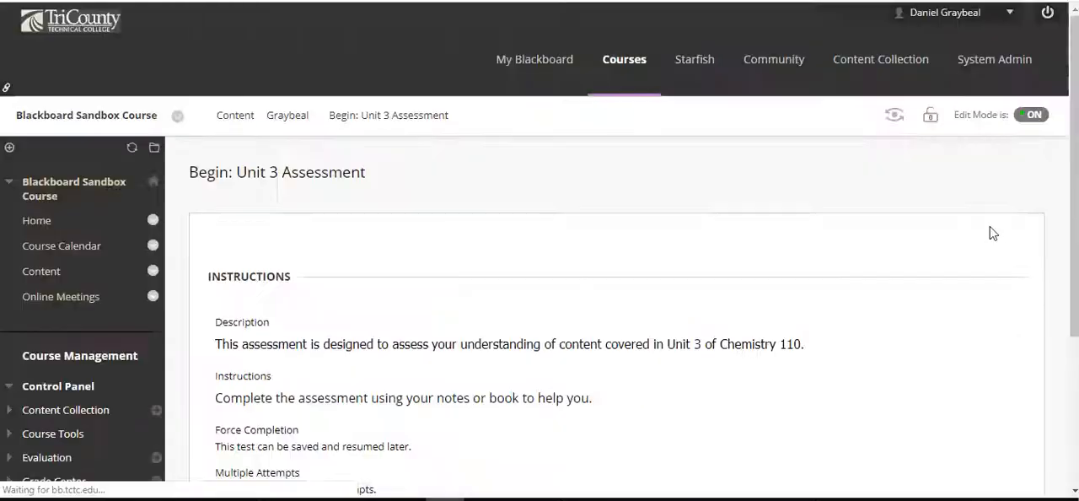
# Review the assessment's start page, checking the force completion, multiple attempts and due date information
pyautogui.scroll(-2, 1020, 301)
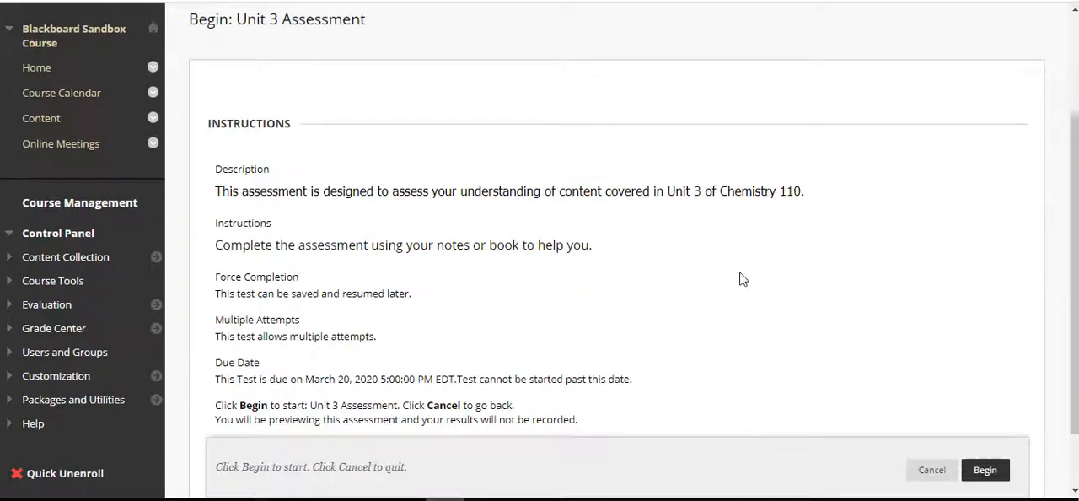
pyautogui.scroll(-1, 739, 277)
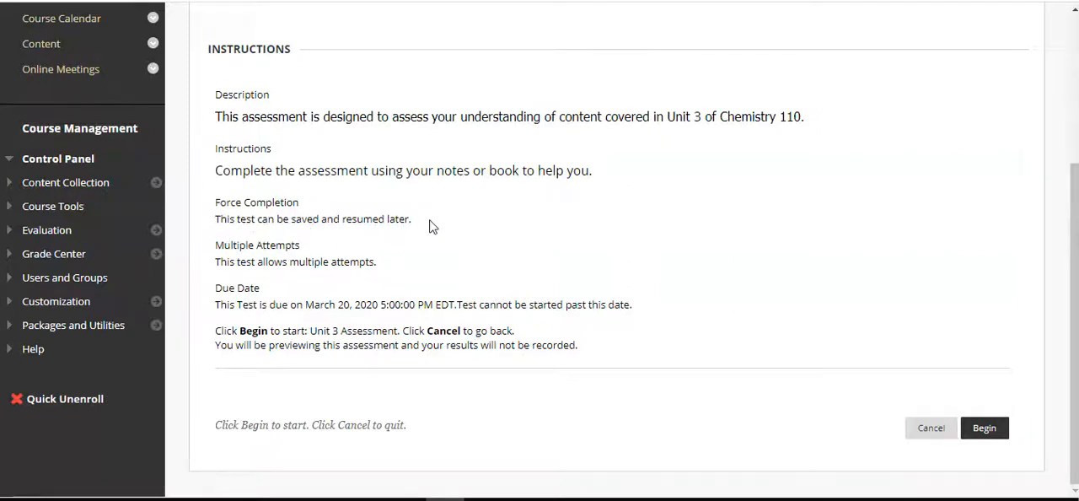
pyautogui.moveTo(216, 219); pyautogui.dragTo(414, 220)
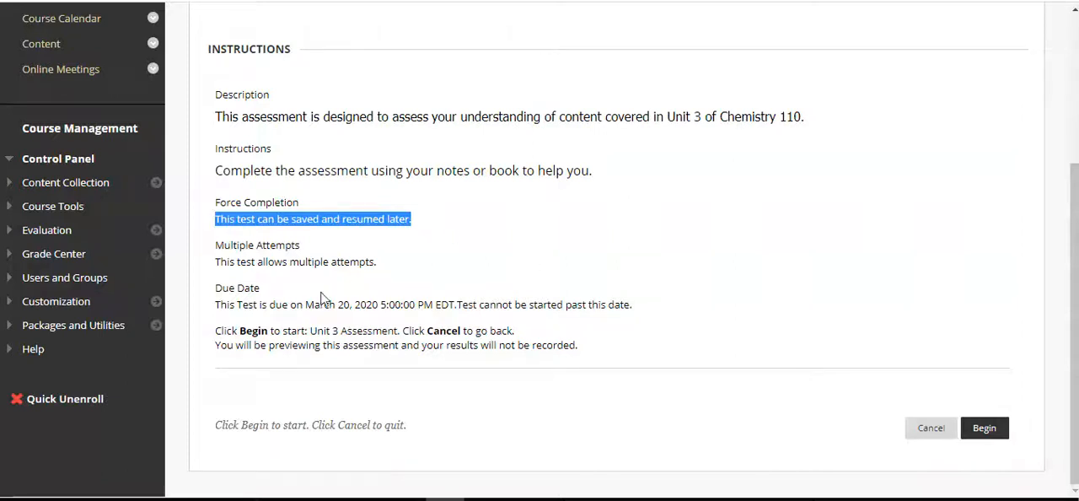
pyautogui.click(315, 329)
pyautogui.moveTo(266, 308); pyautogui.dragTo(635, 313)
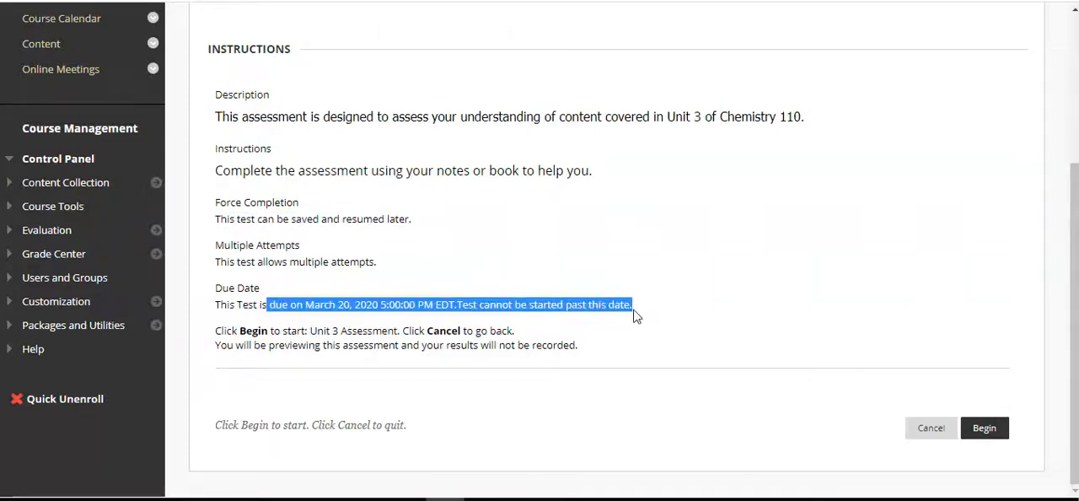
pyautogui.click(686, 300)
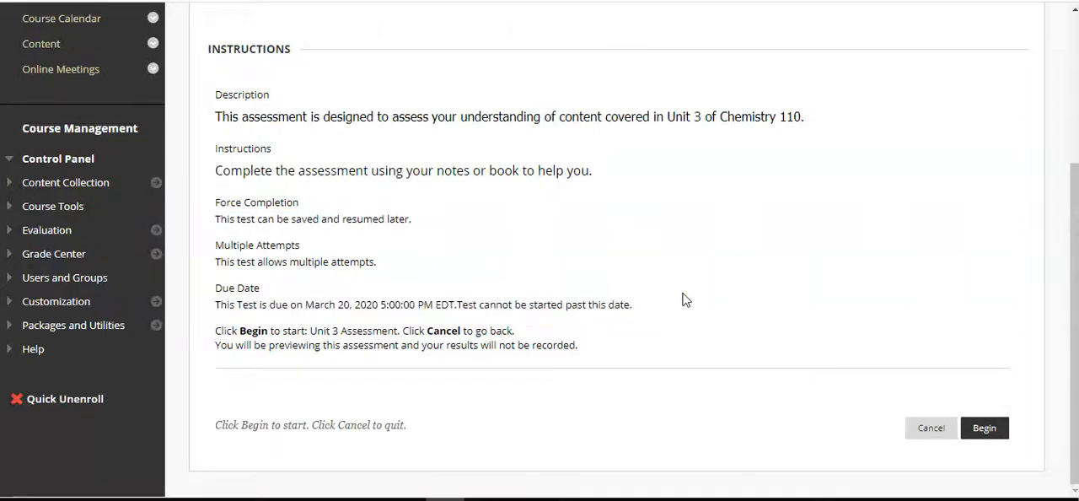
# Begin the Unit 3 Assessment preview and look through its questions down to the essay questions
pyautogui.click(980, 429)
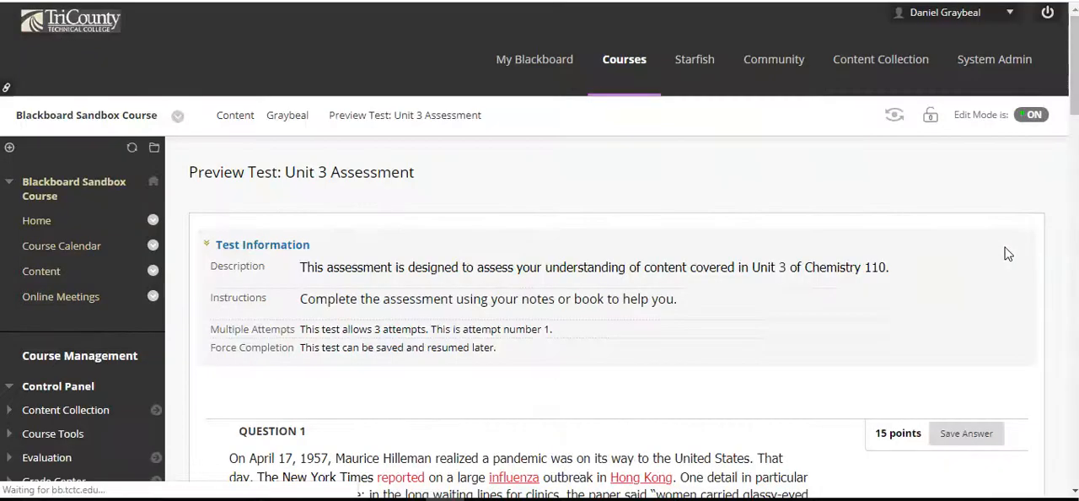
pyautogui.scroll(-10, 1007, 253)
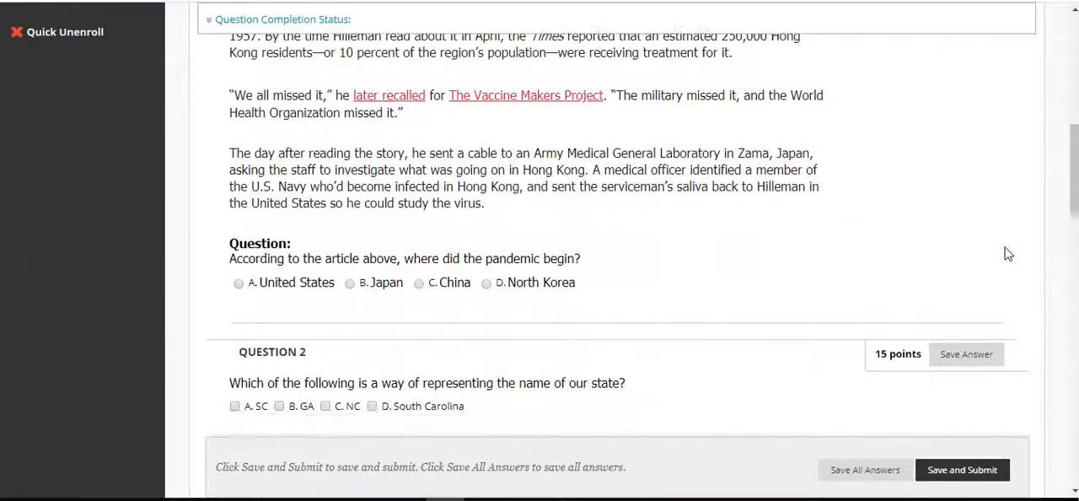
pyautogui.scroll(-15, 1007, 254)
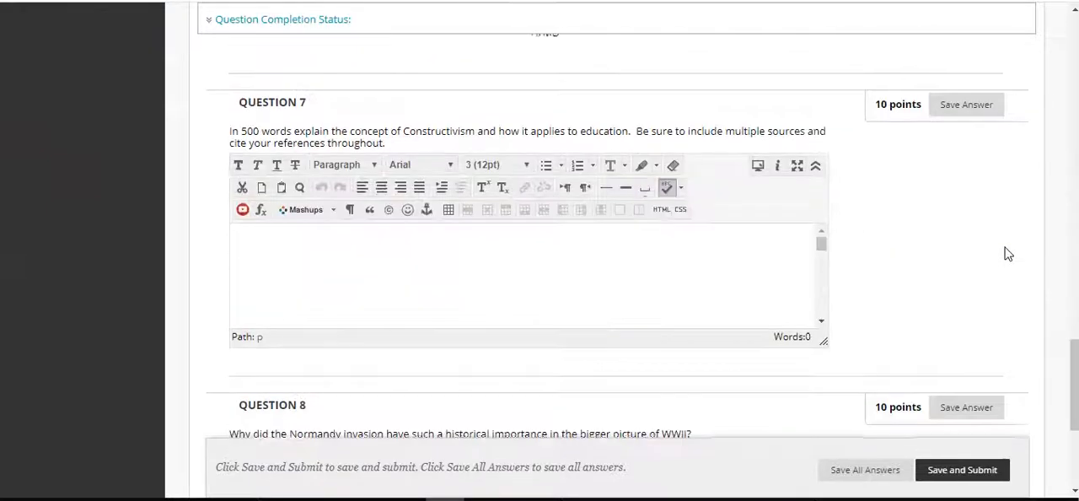
pyautogui.scroll(-4, 1007, 254)
pyautogui.scroll(10, 1007, 254)
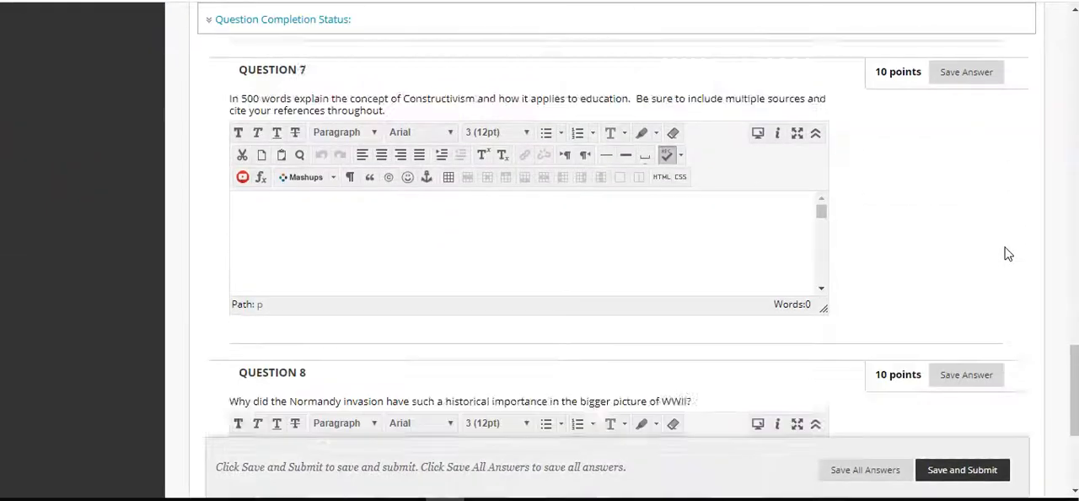
# Save all answers in the test preview, dismiss the confirmation and return to the test information
pyautogui.click(856, 472)
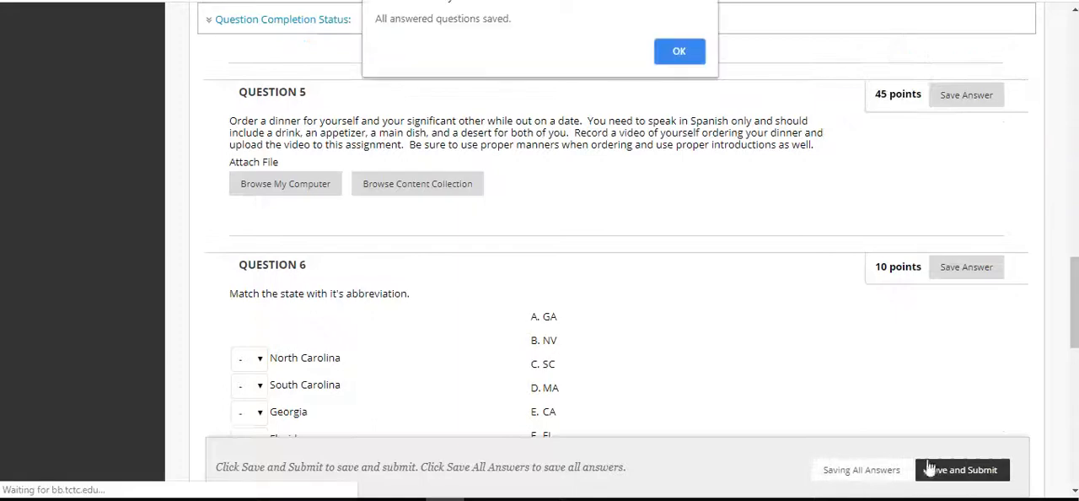
pyautogui.click(675, 58)
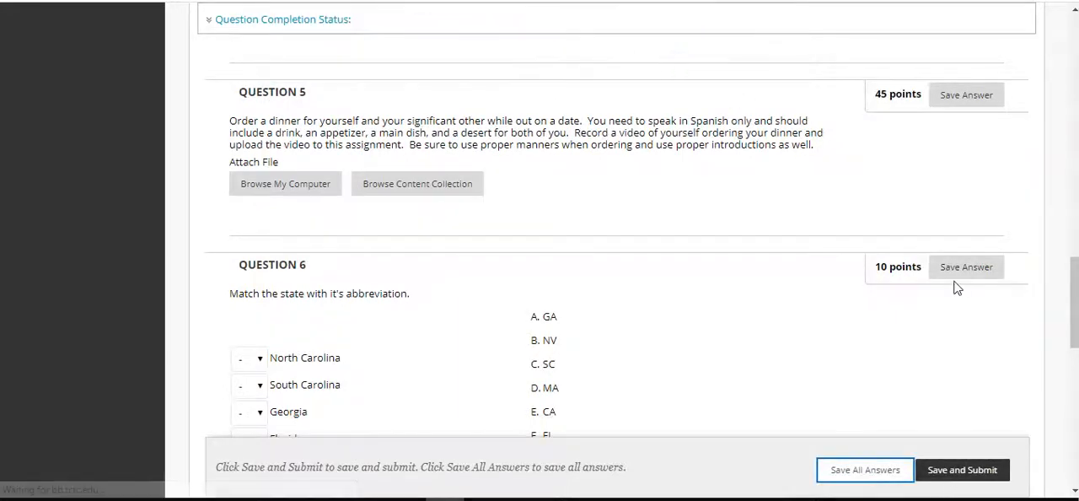
pyautogui.scroll(15, 956, 284)
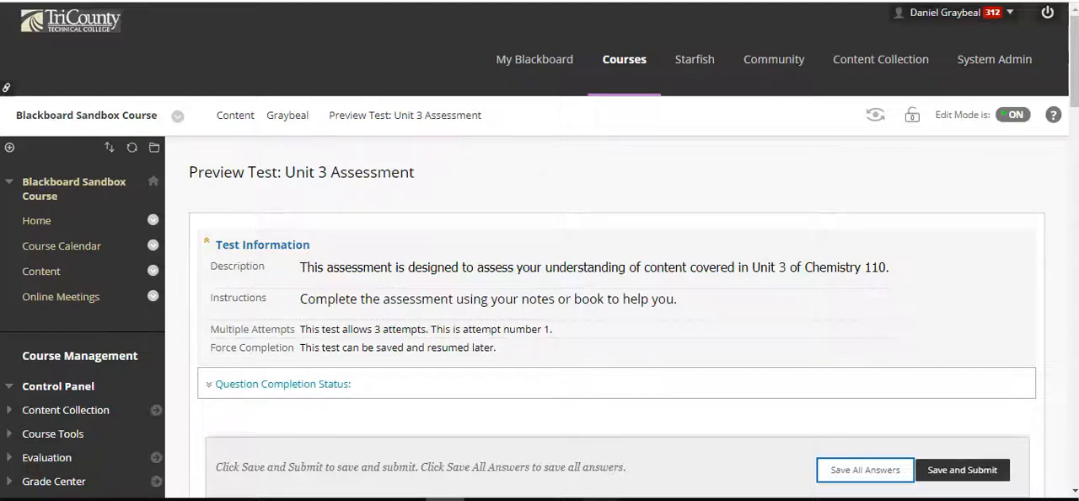
pyautogui.moveTo(599, 499)
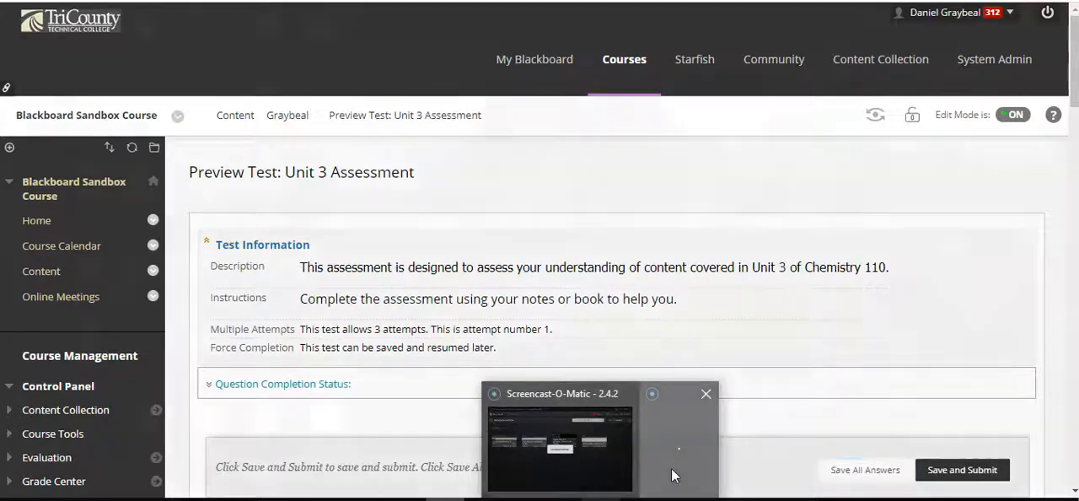
pyautogui.click(671, 468)
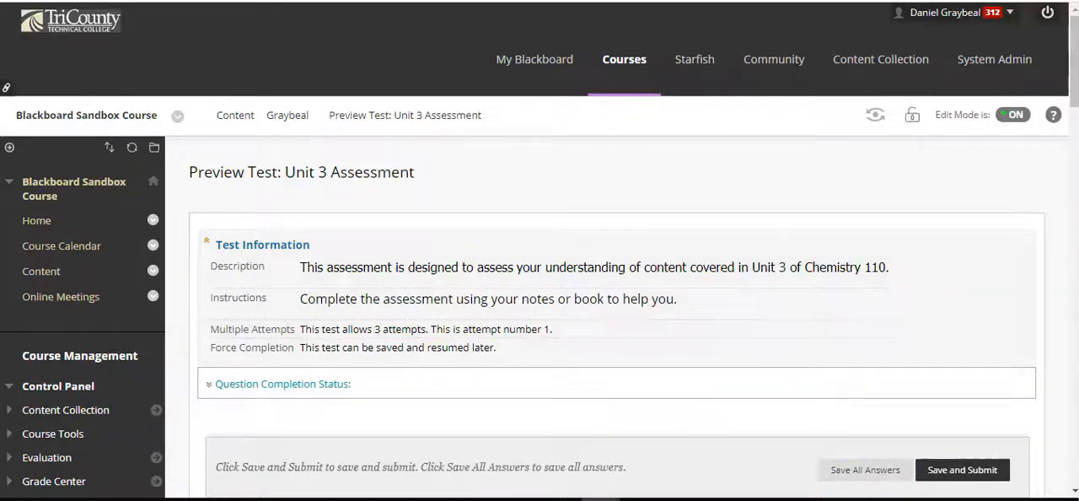